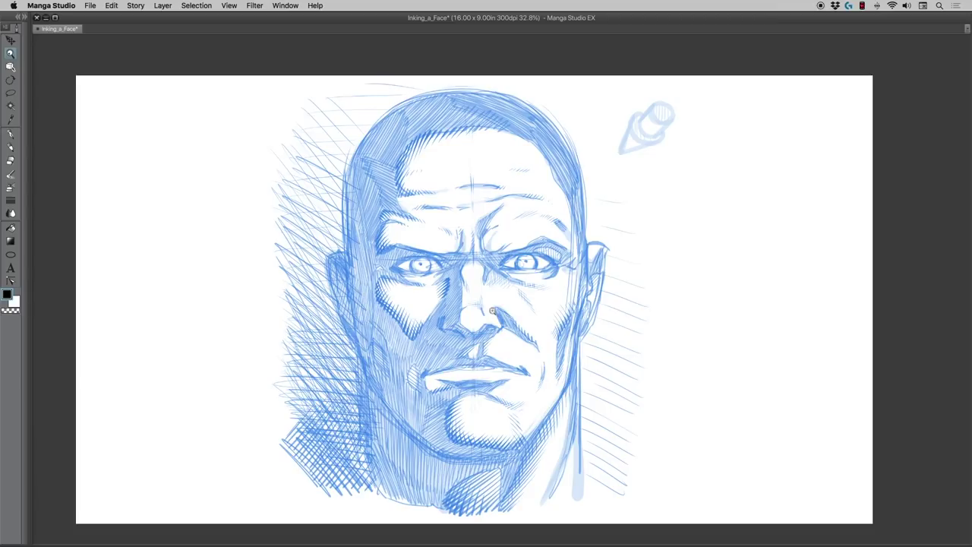
Step: Toggle the visibility of the sketch layer Layer 2 Copy 2 to check what it contains
{"action": "left_click", "coordinate": [493, 312]}
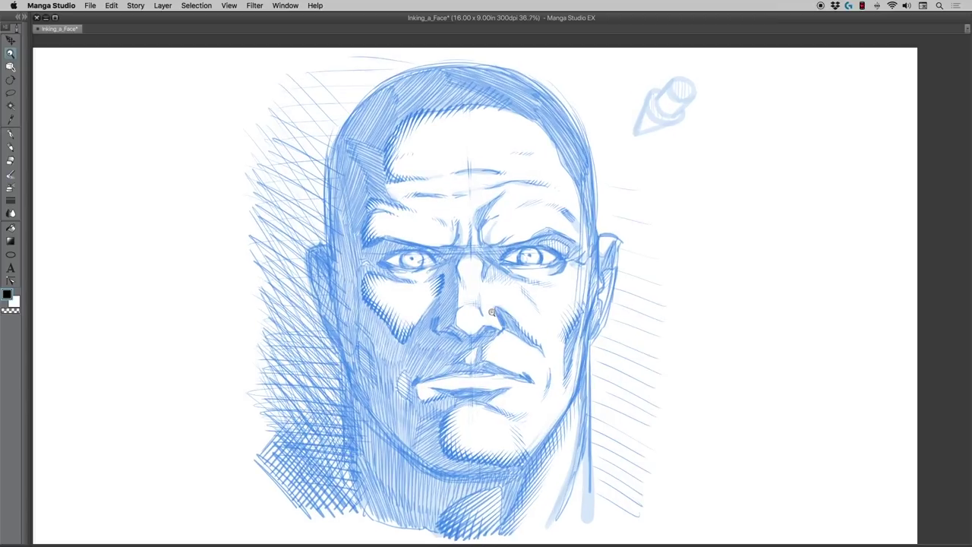
{"action": "left_click", "coordinate": [492, 311]}
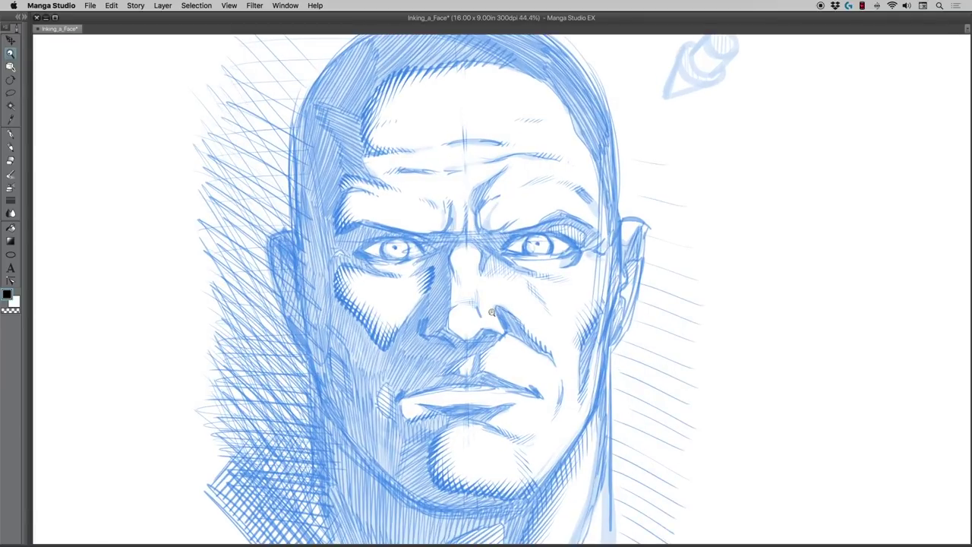
{"action": "key", "text": "m"}
{"action": "left_click", "coordinate": [10, 54]}
{"action": "left_click", "coordinate": [285, 256]}
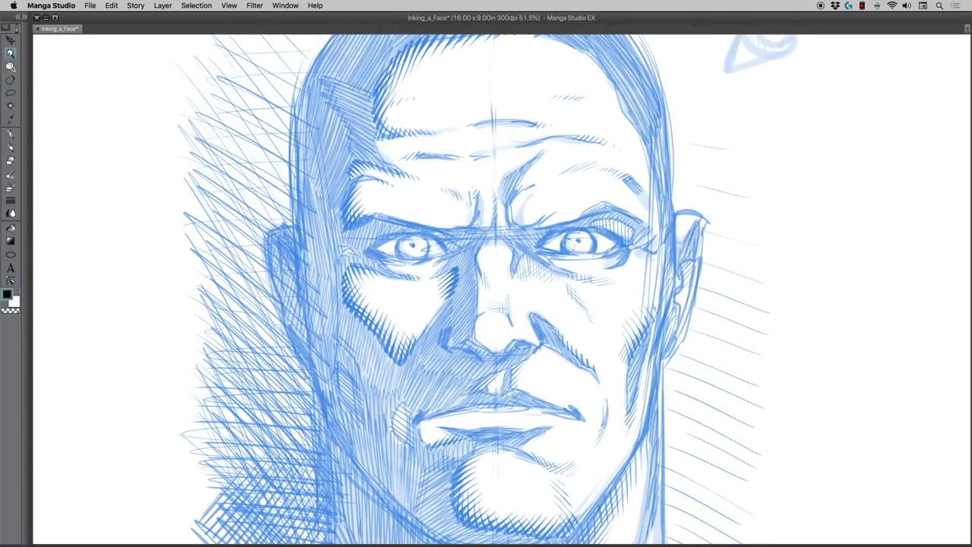
{"action": "key", "text": "Tab"}
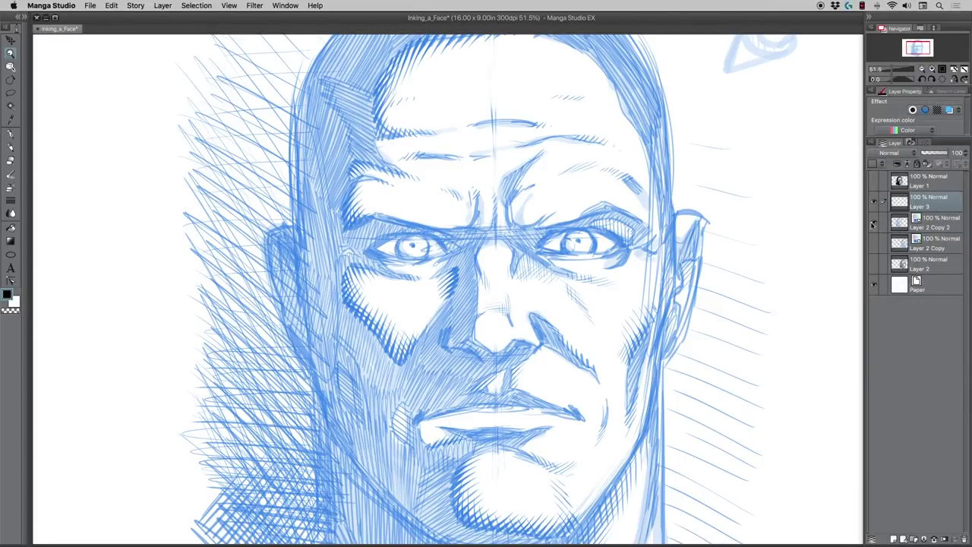
{"action": "left_click", "coordinate": [872, 224]}
{"action": "left_click", "coordinate": [873, 225]}
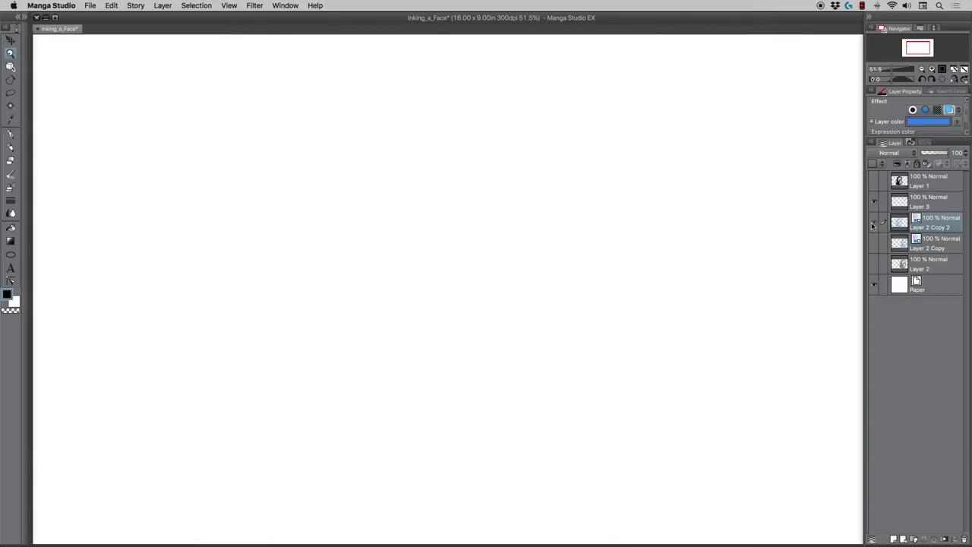
{"action": "left_click", "coordinate": [872, 225]}
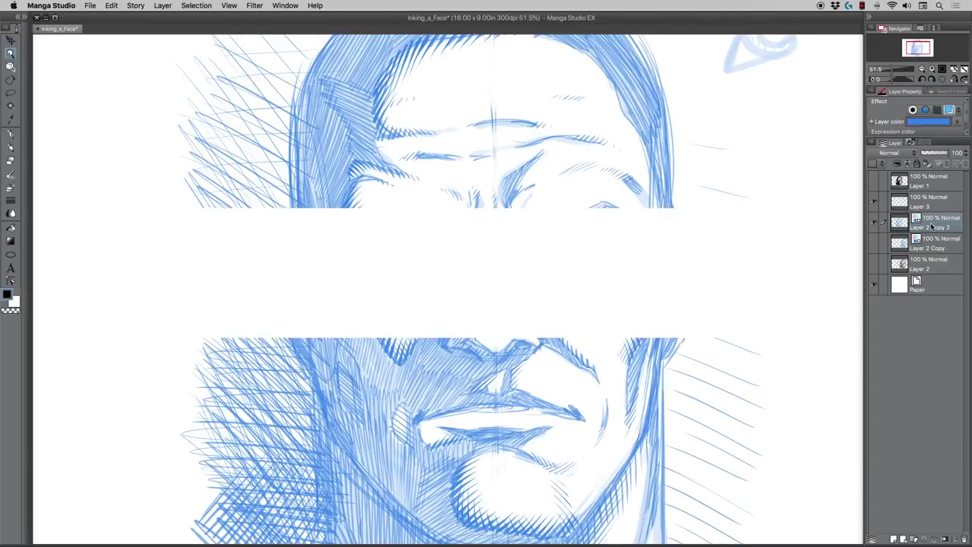
Step: Switch the layer color effect off and on for Layer 2 Copy 2 and set its layer color to black
{"action": "left_click", "coordinate": [950, 111]}
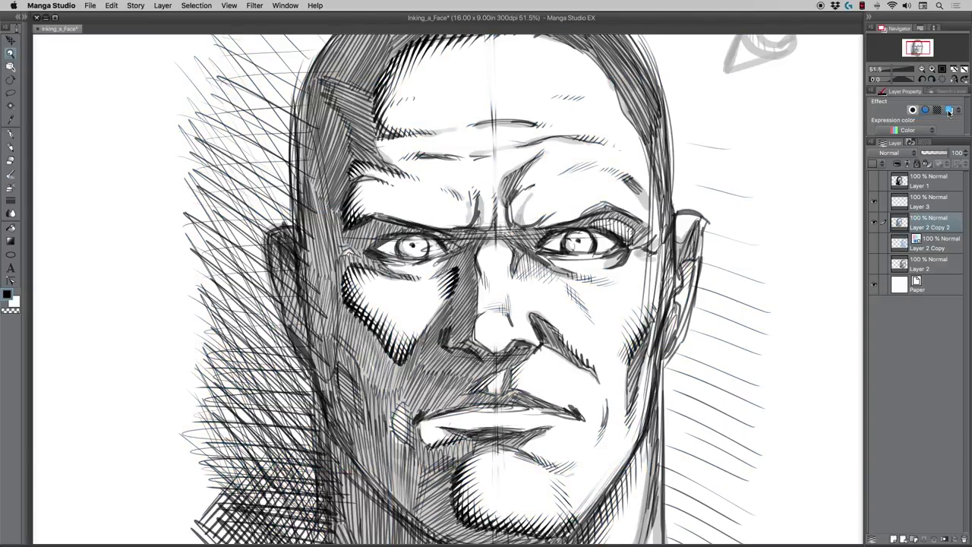
{"action": "left_click", "coordinate": [950, 112]}
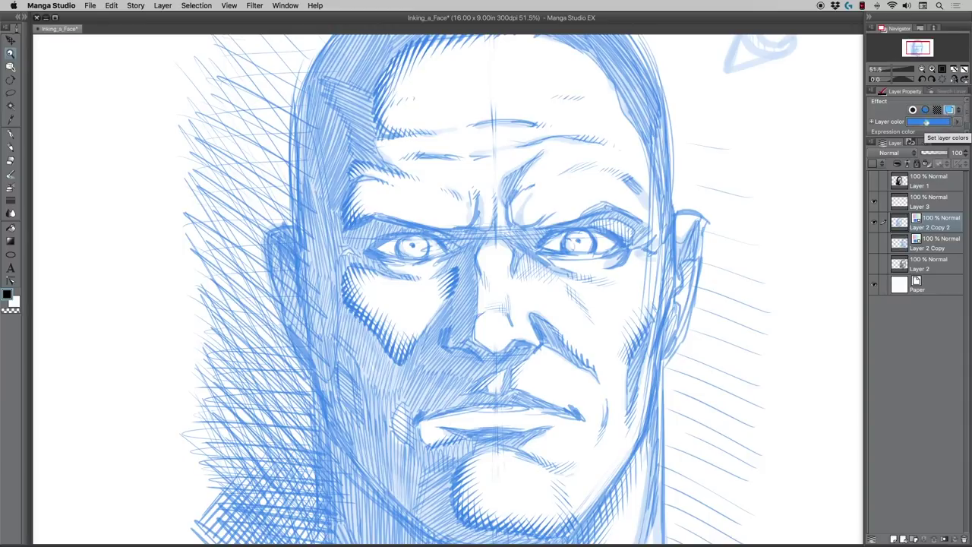
{"action": "left_click", "coordinate": [928, 121]}
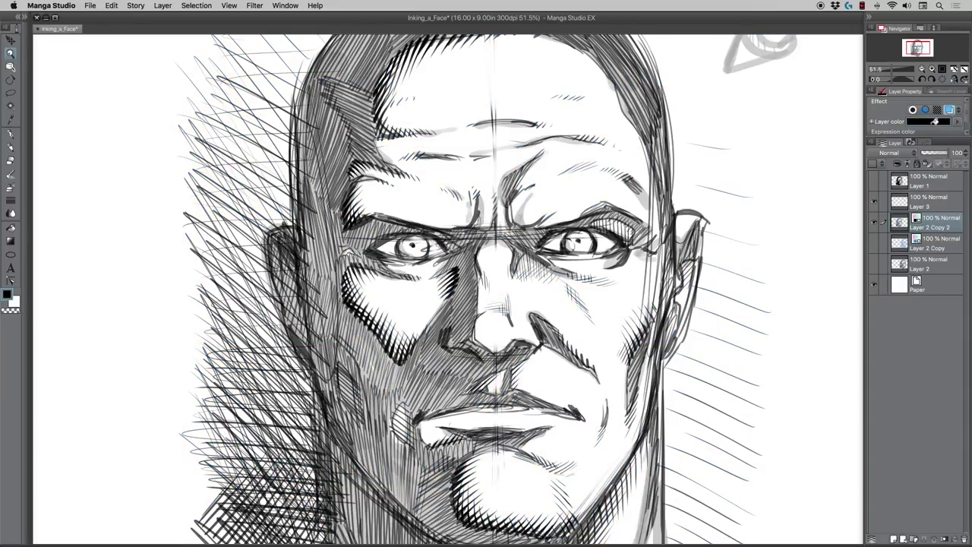
{"action": "left_click", "coordinate": [10, 135]}
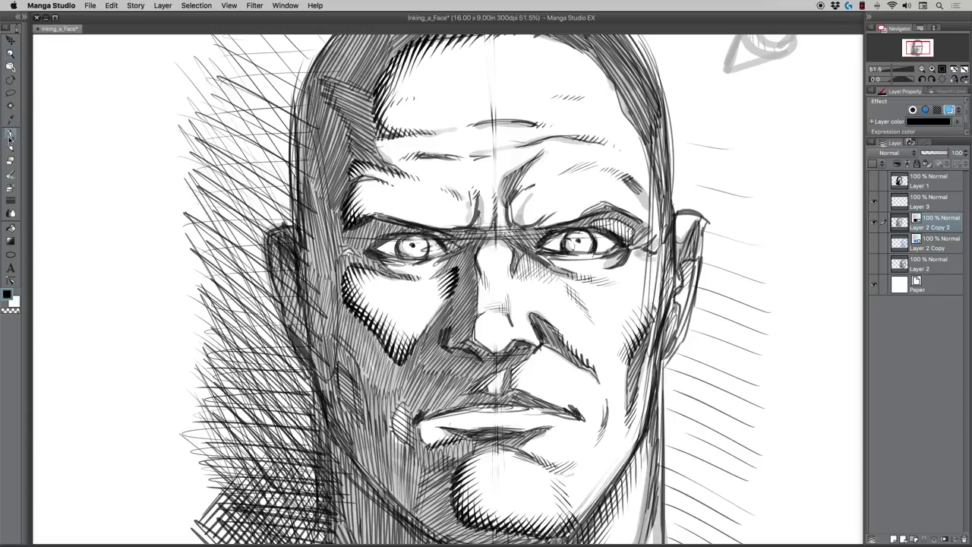
Step: Try to change the layer color of Layer 2 Copy 2 to a blue from the Web Safe Colors
{"action": "left_click", "coordinate": [957, 124]}
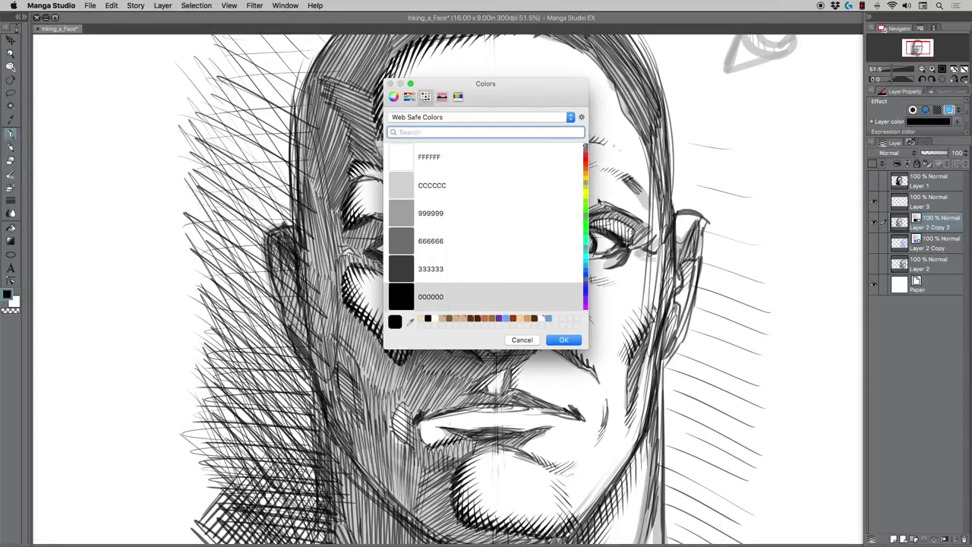
{"action": "left_click", "coordinate": [585, 267]}
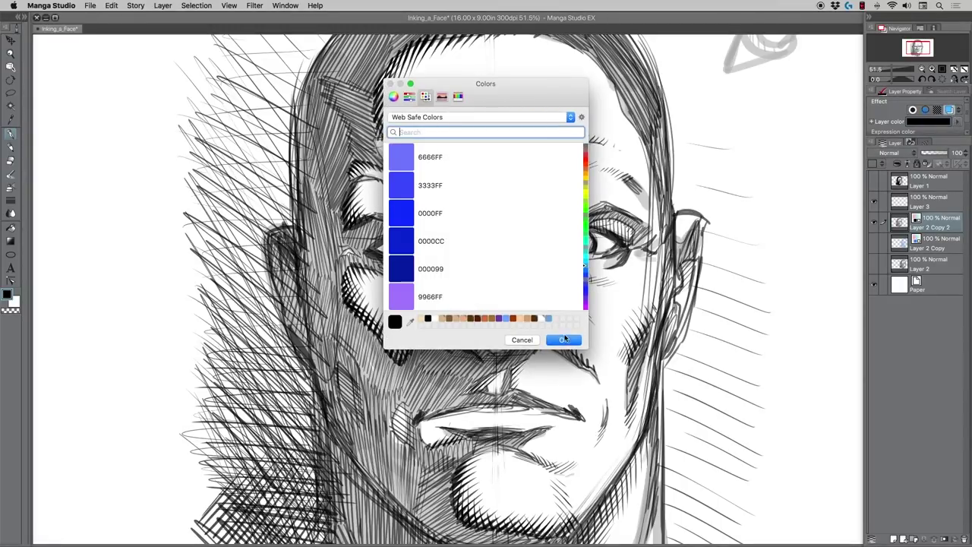
{"action": "left_click", "coordinate": [564, 339]}
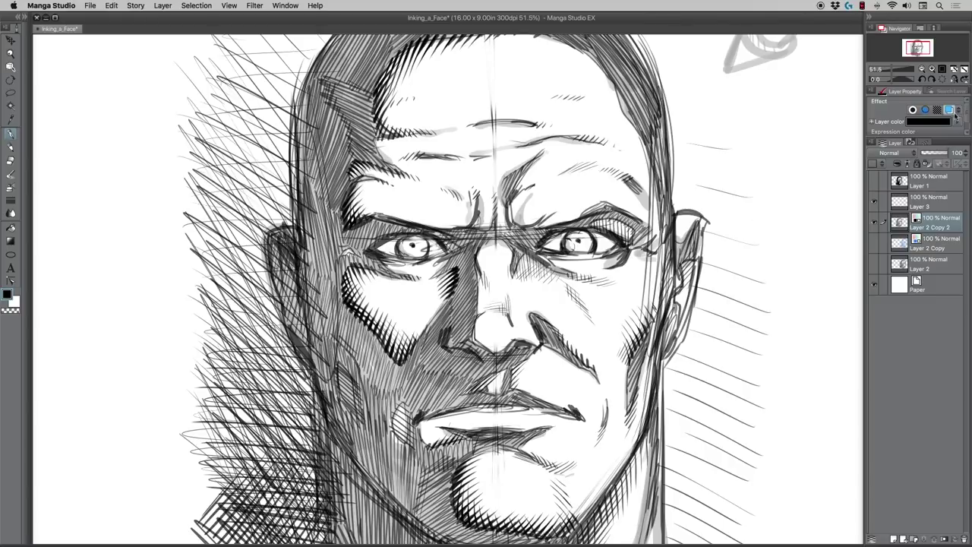
Step: Set the layer color of Layer 2 Copy 2 to the dark red web-safe color 990000
{"action": "left_click", "coordinate": [958, 125]}
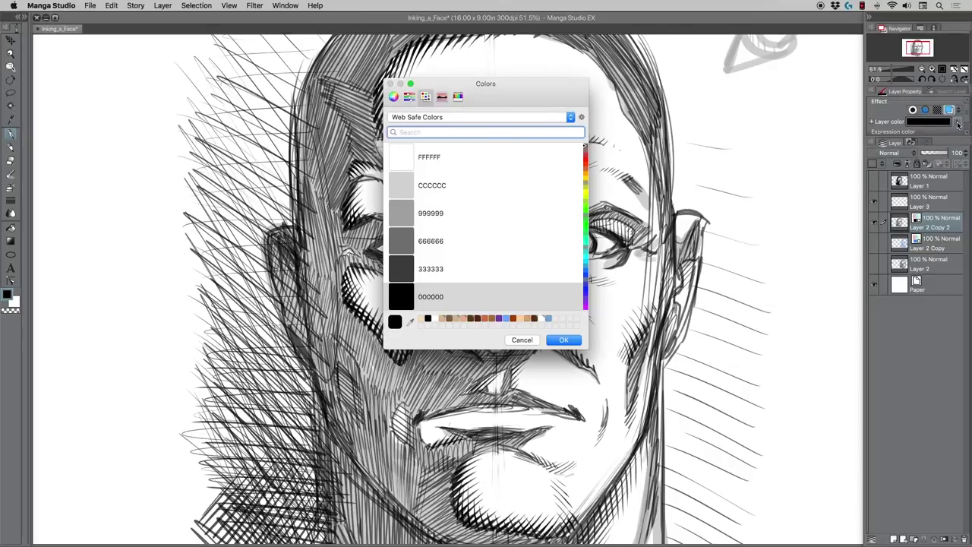
{"action": "left_click", "coordinate": [586, 160]}
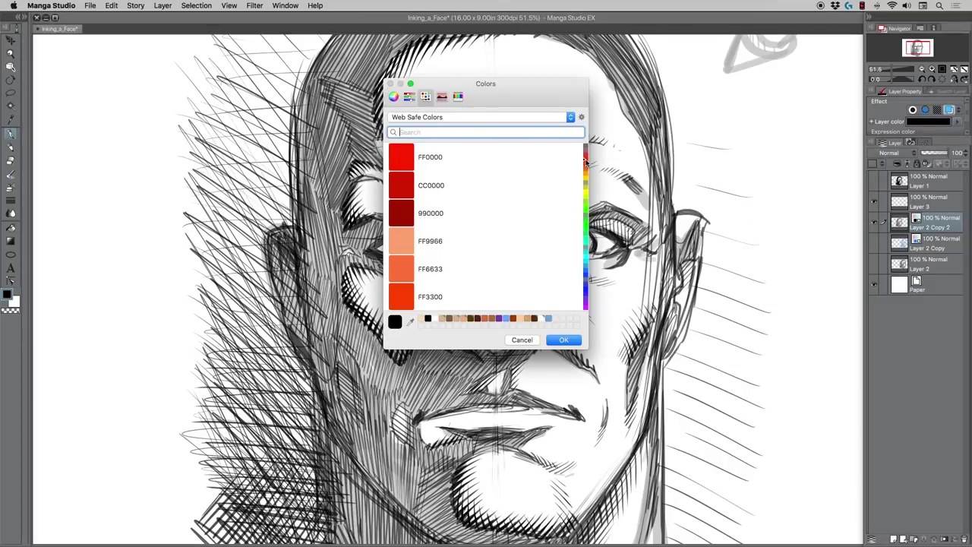
{"action": "left_click", "coordinate": [389, 212]}
{"action": "left_click", "coordinate": [563, 340]}
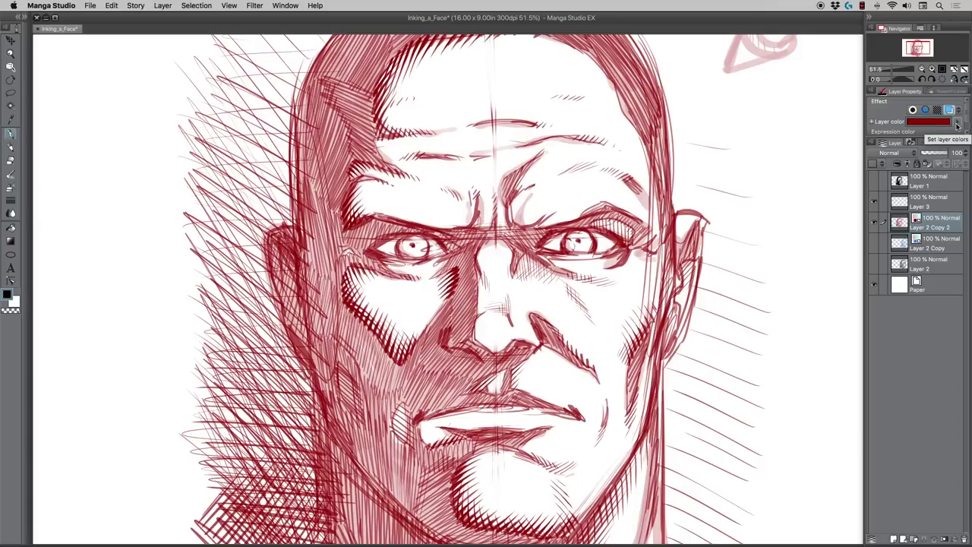
Step: Set the layer color of Layer 2 Copy 2 to the saved light blue swatch
{"action": "left_click", "coordinate": [957, 125]}
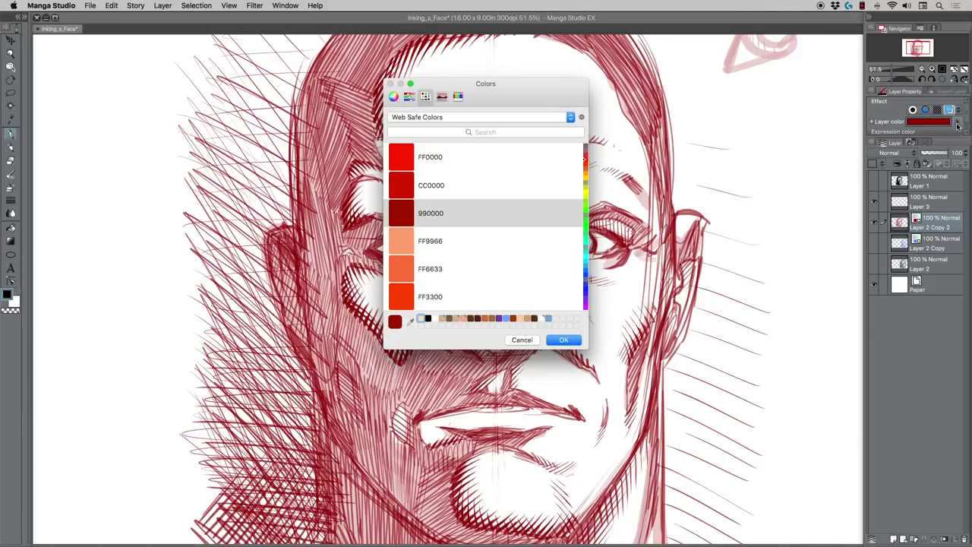
{"action": "left_click", "coordinate": [548, 319]}
{"action": "left_click", "coordinate": [564, 340]}
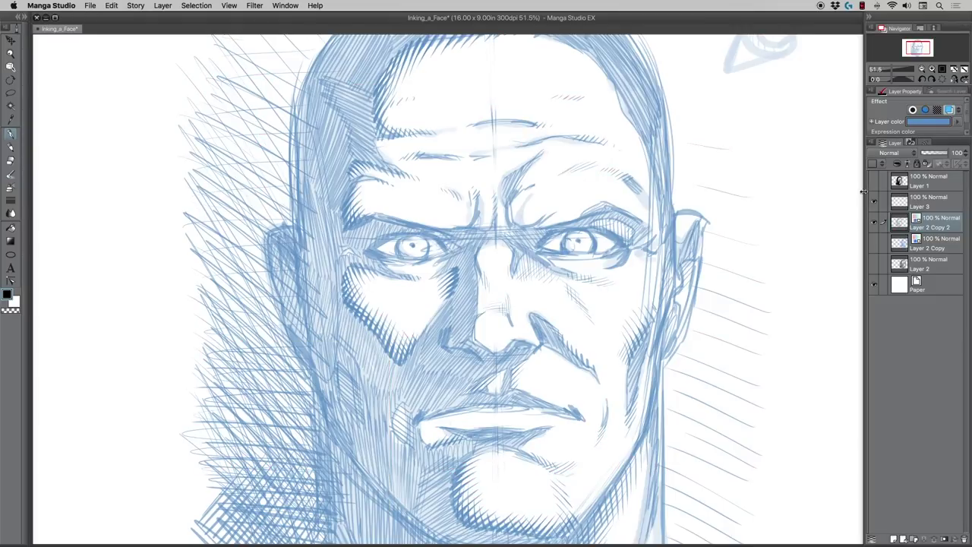
Step: Make Layer 3 the active layer for inking and choose the Lasso marquee as the selection tool
{"action": "left_click", "coordinate": [931, 207]}
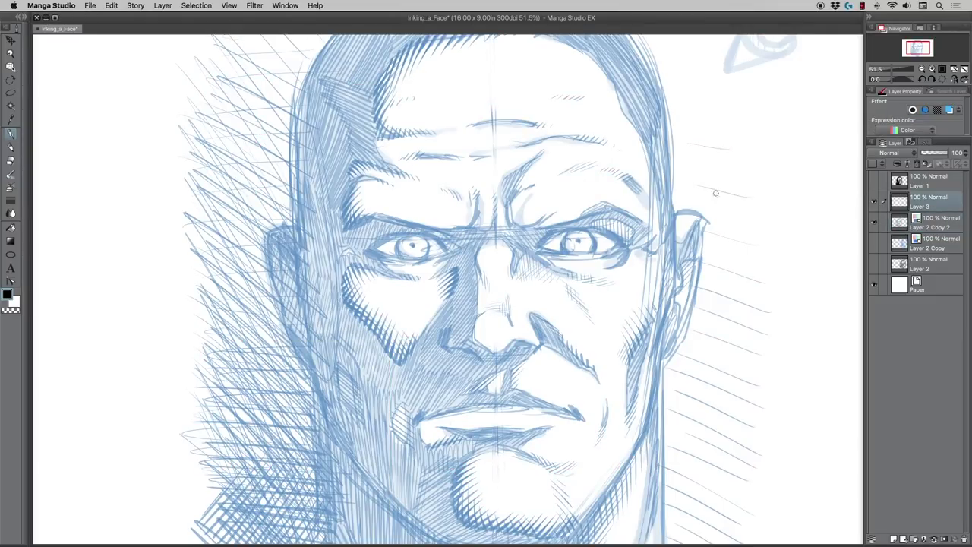
{"action": "left_click", "coordinate": [11, 93]}
{"action": "left_click", "coordinate": [25, 17]}
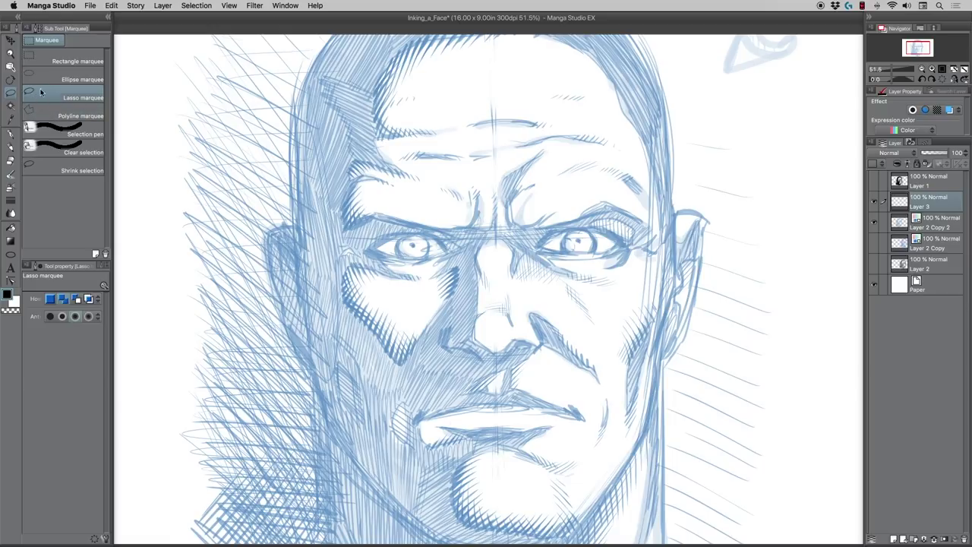
{"action": "left_click", "coordinate": [105, 21]}
Step: Lasso the shadow along the shaded side of the nose on Layer 3, fill it with black and deselect
{"action": "left_click", "coordinate": [12, 53]}
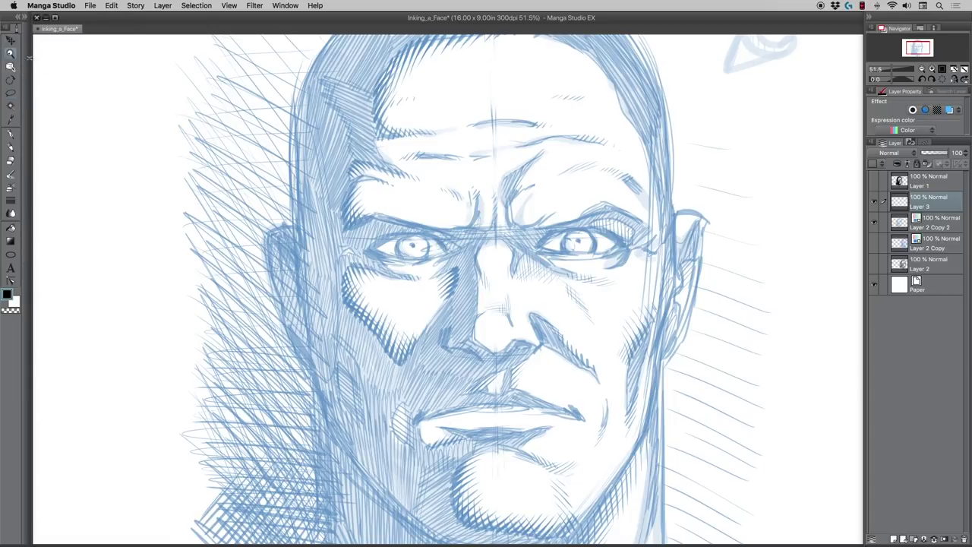
{"action": "left_click_drag", "start_coordinate": [339, 259], "coordinate": [334, 234]}
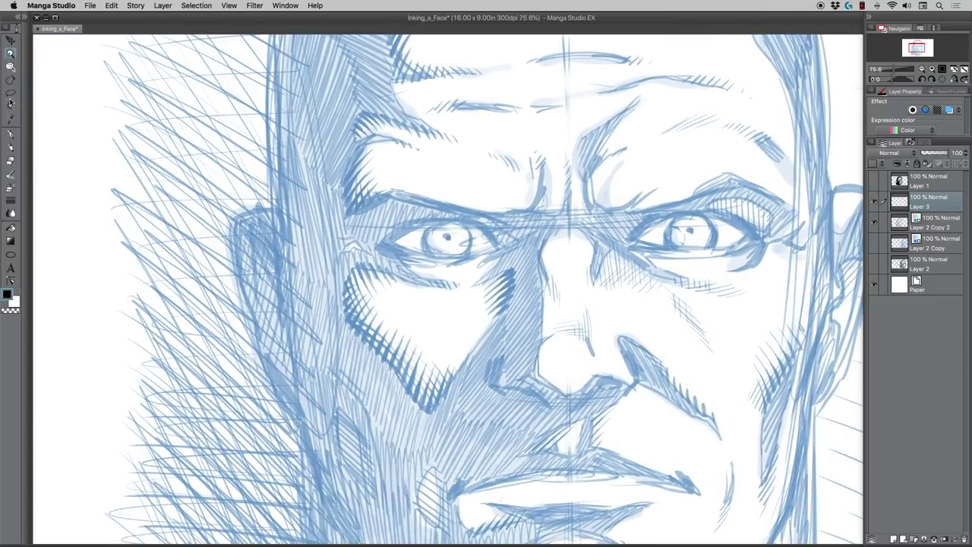
{"action": "left_click", "coordinate": [11, 92]}
{"action": "mouse_move", "coordinate": [553, 233]}
{"action": "left_mouse_down"}
{"action": "mouse_move", "coordinate": [538, 371]}
{"action": "mouse_move", "coordinate": [565, 399]}
{"action": "mouse_move", "coordinate": [556, 402]}
{"action": "mouse_move", "coordinate": [530, 385]}
{"action": "mouse_move", "coordinate": [497, 385]}
{"action": "mouse_move", "coordinate": [513, 271]}
{"action": "mouse_move", "coordinate": [471, 285]}
{"action": "mouse_move", "coordinate": [547, 228]}
{"action": "left_mouse_up"}
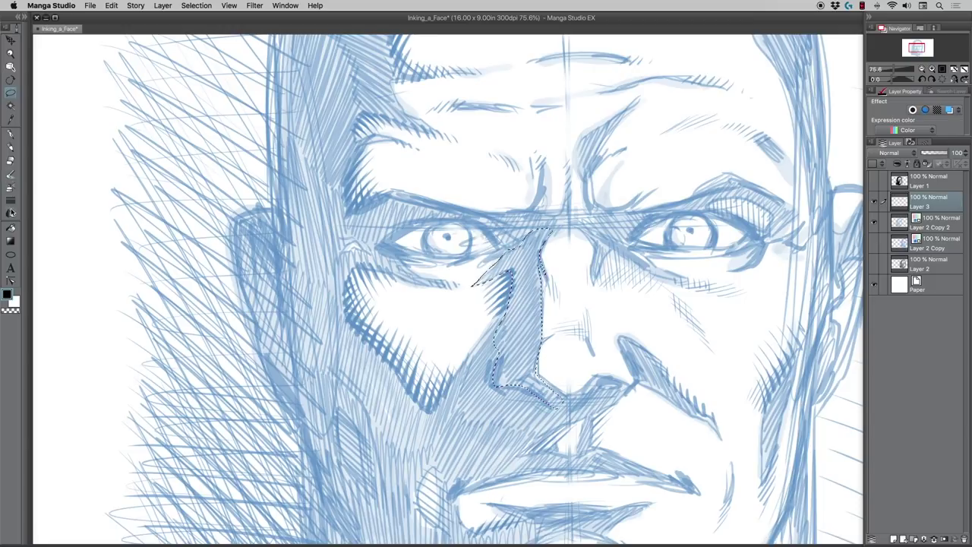
{"action": "key", "text": "g"}
{"action": "left_click", "coordinate": [529, 291]}
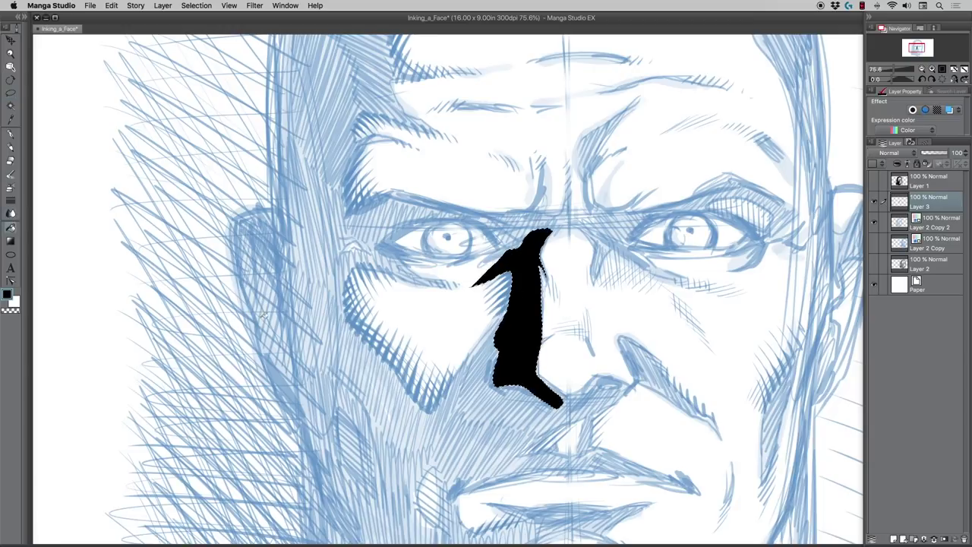
{"action": "key", "text": "super+d"}
Step: Lasso the shadow from the nose across the inner cheek to the upper lip, fill it with black and deselect
{"action": "left_click_drag", "start_coordinate": [334, 344], "coordinate": [398, 314]}
{"action": "left_click", "coordinate": [11, 94]}
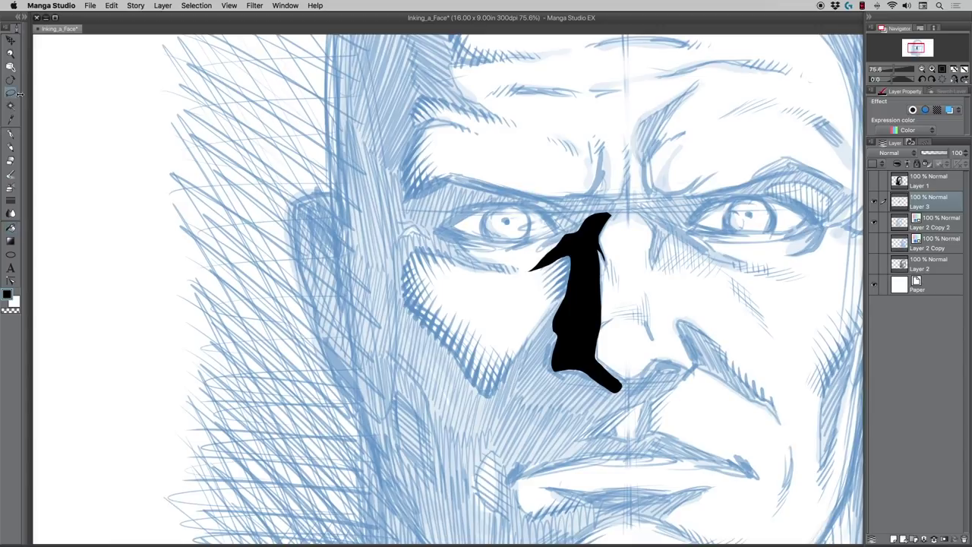
{"action": "mouse_move", "coordinate": [555, 313]}
{"action": "left_mouse_down"}
{"action": "mouse_move", "coordinate": [494, 392]}
{"action": "mouse_move", "coordinate": [488, 428]}
{"action": "mouse_move", "coordinate": [509, 475]}
{"action": "mouse_move", "coordinate": [629, 453]}
{"action": "mouse_move", "coordinate": [623, 436]}
{"action": "mouse_move", "coordinate": [600, 437]}
{"action": "mouse_move", "coordinate": [630, 400]}
{"action": "mouse_move", "coordinate": [625, 382]}
{"action": "mouse_move", "coordinate": [576, 360]}
{"action": "mouse_move", "coordinate": [548, 365]}
{"action": "mouse_move", "coordinate": [563, 293]}
{"action": "left_mouse_up"}
{"action": "left_click", "coordinate": [11, 227]}
{"action": "left_click", "coordinate": [524, 394]}
{"action": "key", "text": "super+d"}
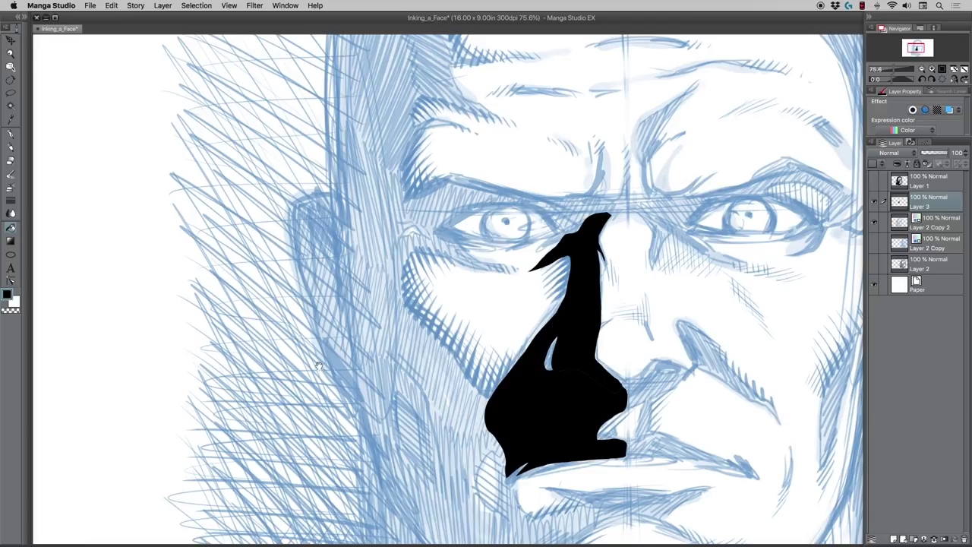
Step: Lasso the shadow from beside the shaded eye around the cheekbone to the cheek fill, fill it with black and deselect
{"action": "left_click_drag", "start_coordinate": [310, 399], "coordinate": [283, 425]}
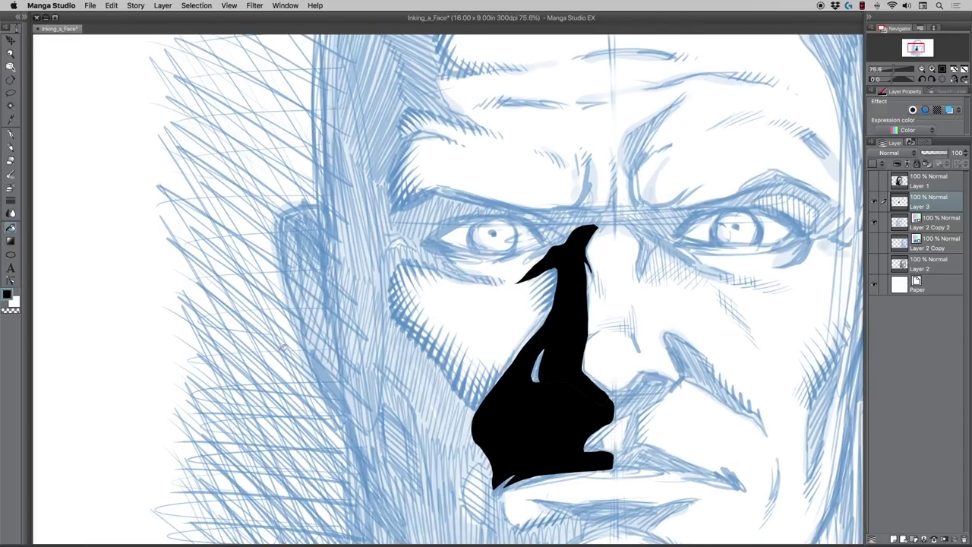
{"action": "left_click", "coordinate": [11, 93]}
{"action": "left_click_drag", "start_coordinate": [317, 357], "coordinate": [311, 345]}
{"action": "mouse_move", "coordinate": [393, 252]}
{"action": "left_mouse_down"}
{"action": "mouse_move", "coordinate": [385, 280]}
{"action": "mouse_move", "coordinate": [396, 314]}
{"action": "mouse_move", "coordinate": [454, 383]}
{"action": "mouse_move", "coordinate": [470, 423]}
{"action": "mouse_move", "coordinate": [430, 449]}
{"action": "mouse_move", "coordinate": [362, 376]}
{"action": "mouse_move", "coordinate": [338, 329]}
{"action": "mouse_move", "coordinate": [332, 196]}
{"action": "mouse_move", "coordinate": [409, 221]}
{"action": "mouse_move", "coordinate": [472, 269]}
{"action": "mouse_move", "coordinate": [392, 251]}
{"action": "left_mouse_up"}
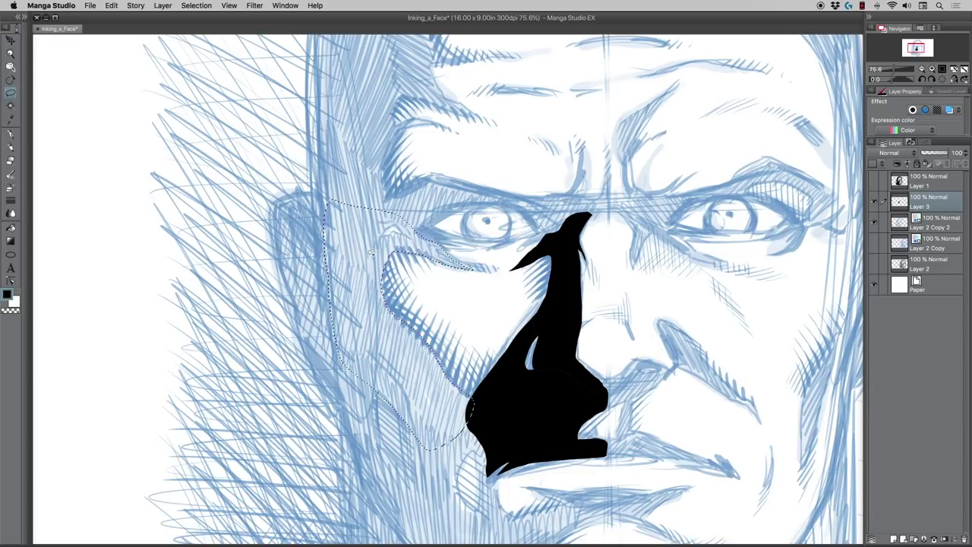
{"action": "left_click", "coordinate": [11, 227]}
{"action": "left_click", "coordinate": [341, 265]}
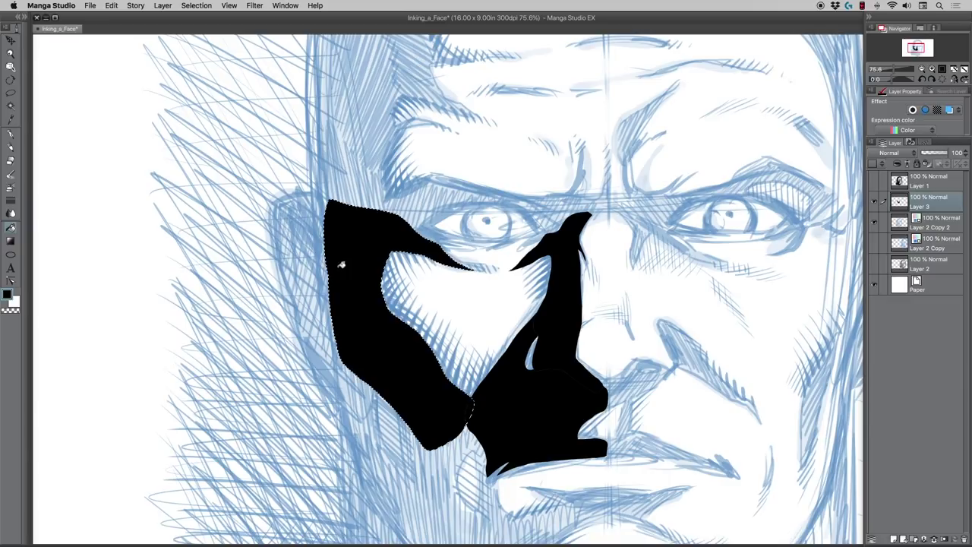
{"action": "key", "text": "super+d"}
Step: Lasso the large shadow covering the jaw, the neck and the area under the lower lip, fill it with black and deselect
{"action": "left_click", "coordinate": [11, 94]}
{"action": "left_click_drag", "start_coordinate": [324, 424], "coordinate": [250, 248]}
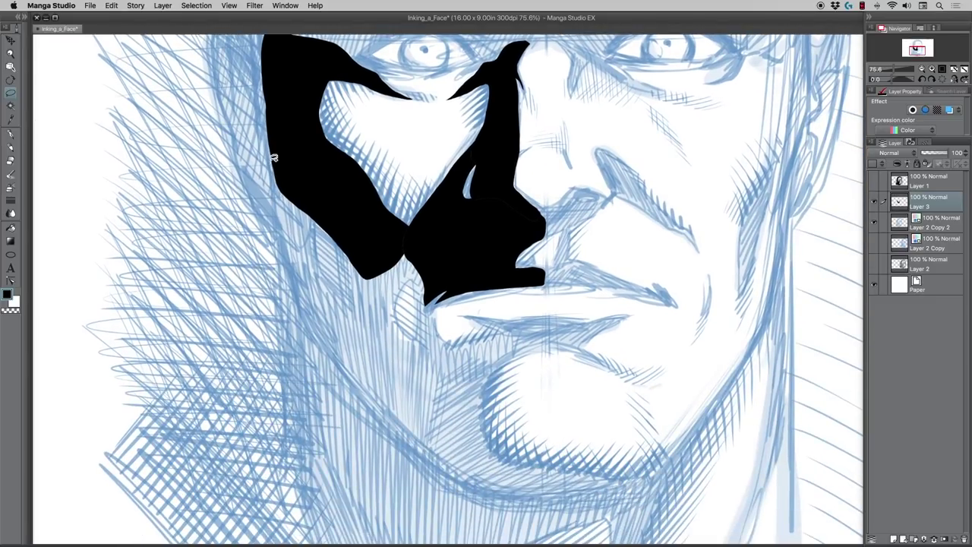
{"action": "mouse_move", "coordinate": [275, 155]}
{"action": "left_mouse_down"}
{"action": "mouse_move", "coordinate": [287, 262]}
{"action": "mouse_move", "coordinate": [268, 237]}
{"action": "left_mouse_up"}
{"action": "left_click_drag", "start_coordinate": [262, 341], "coordinate": [287, 258]}
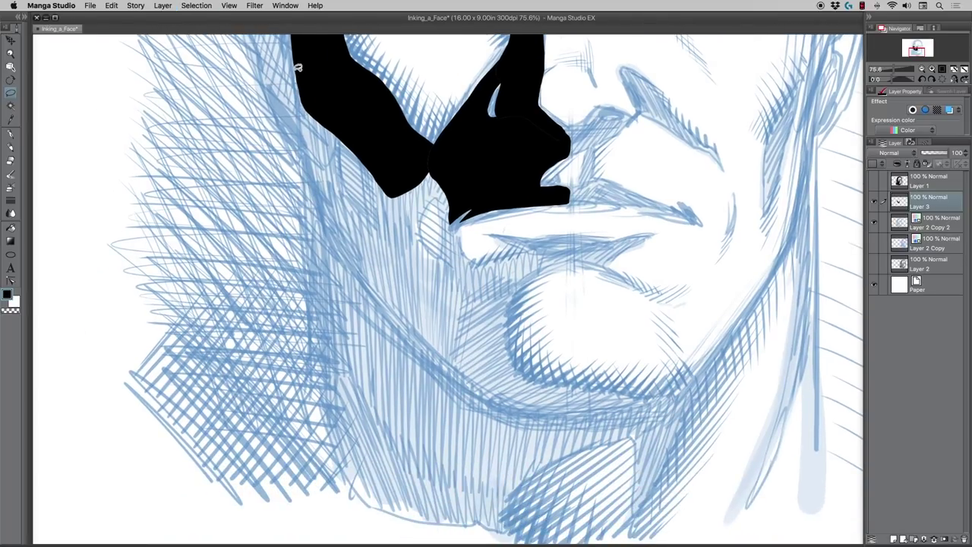
{"action": "left_click_drag", "start_coordinate": [302, 107], "coordinate": [333, 445]}
{"action": "key", "text": "super+d"}
{"action": "mouse_move", "coordinate": [299, 76]}
{"action": "left_mouse_down"}
{"action": "mouse_move", "coordinate": [322, 376]}
{"action": "mouse_move", "coordinate": [352, 490]}
{"action": "mouse_move", "coordinate": [388, 511]}
{"action": "mouse_move", "coordinate": [494, 528]}
{"action": "mouse_move", "coordinate": [525, 483]}
{"action": "mouse_move", "coordinate": [627, 434]}
{"action": "mouse_move", "coordinate": [637, 437]}
{"action": "mouse_move", "coordinate": [637, 511]}
{"action": "mouse_move", "coordinate": [680, 402]}
{"action": "mouse_move", "coordinate": [537, 384]}
{"action": "mouse_move", "coordinate": [507, 343]}
{"action": "mouse_move", "coordinate": [510, 296]}
{"action": "mouse_move", "coordinate": [522, 280]}
{"action": "mouse_move", "coordinate": [597, 263]}
{"action": "left_mouse_up"}
{"action": "mouse_move", "coordinate": [651, 236]}
{"action": "left_mouse_down"}
{"action": "mouse_move", "coordinate": [527, 241]}
{"action": "mouse_move", "coordinate": [494, 232]}
{"action": "mouse_move", "coordinate": [533, 251]}
{"action": "mouse_move", "coordinate": [478, 277]}
{"action": "mouse_move", "coordinate": [453, 271]}
{"action": "mouse_move", "coordinate": [349, 200]}
{"action": "mouse_move", "coordinate": [339, 130]}
{"action": "mouse_move", "coordinate": [304, 75]}
{"action": "left_mouse_up"}
{"action": "left_click", "coordinate": [11, 227]}
{"action": "left_click", "coordinate": [351, 259]}
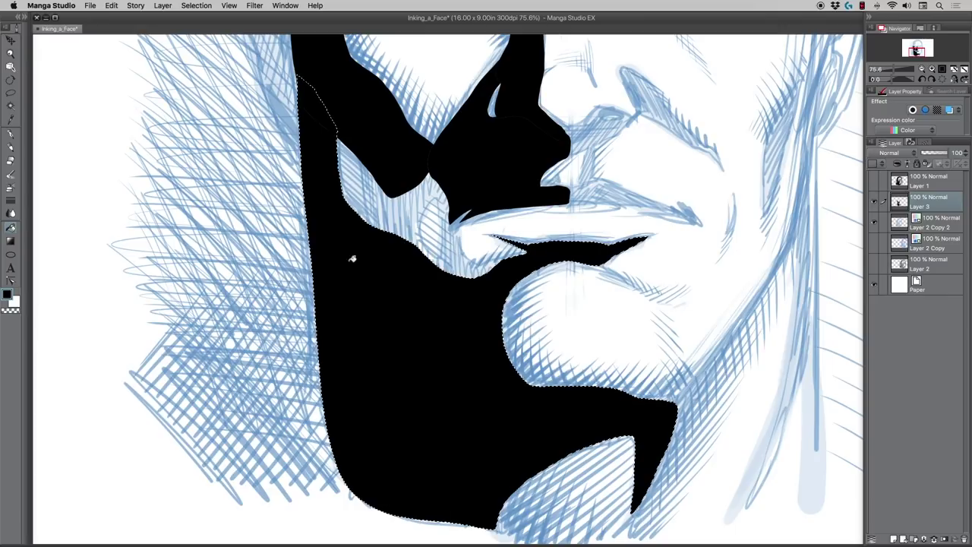
{"action": "key", "text": "super+d"}
Step: Lasso the middle of the open gap between the cheek and jaw shadows, fill it with black and deselect
{"action": "scroll", "coordinate": [209, 367], "scroll_direction": "up", "scroll_amount": 2}
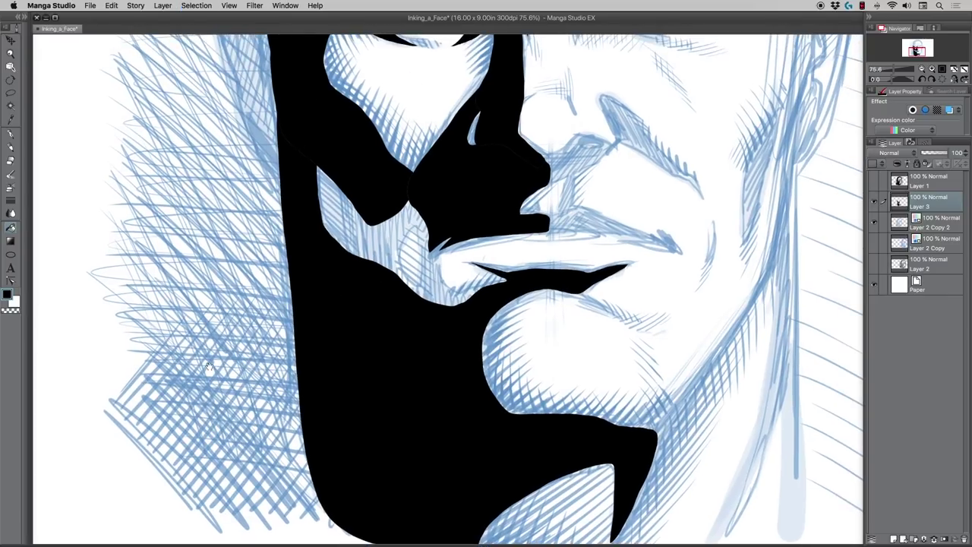
{"action": "left_click", "coordinate": [11, 93]}
{"action": "mouse_move", "coordinate": [348, 183]}
{"action": "left_mouse_down"}
{"action": "mouse_move", "coordinate": [359, 257]}
{"action": "mouse_move", "coordinate": [400, 292]}
{"action": "mouse_move", "coordinate": [406, 240]}
{"action": "left_mouse_up"}
{"action": "mouse_move", "coordinate": [428, 206]}
{"action": "left_mouse_down"}
{"action": "mouse_move", "coordinate": [410, 173]}
{"action": "mouse_move", "coordinate": [334, 166]}
{"action": "mouse_move", "coordinate": [345, 183]}
{"action": "left_mouse_up"}
{"action": "left_click", "coordinate": [11, 226]}
{"action": "left_click", "coordinate": [373, 245]}
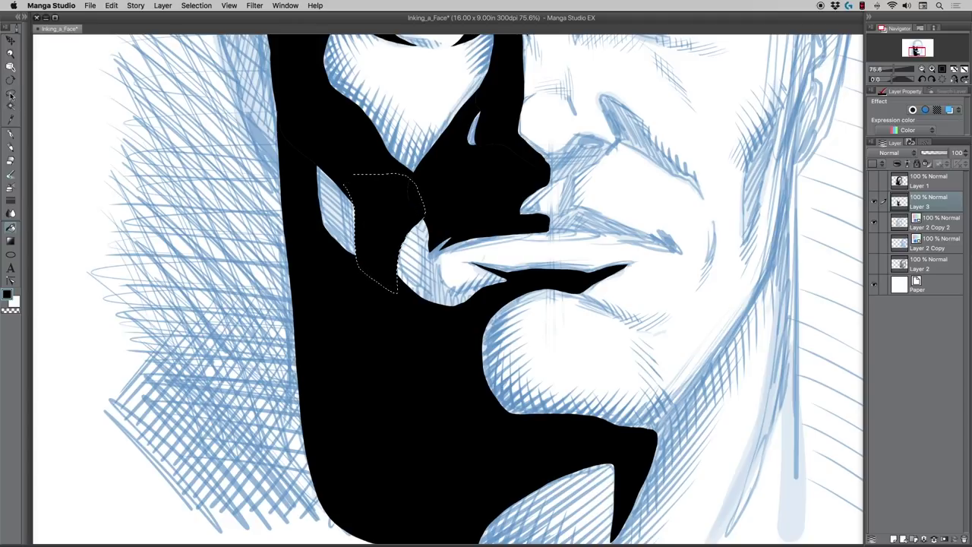
{"action": "left_click", "coordinate": [12, 134]}
{"action": "key", "text": "super+d"}
Step: Lasso the shadow curving around the mouth corner below the lower lip, fill it with black and deselect
{"action": "left_click_drag", "start_coordinate": [302, 380], "coordinate": [267, 367]}
{"action": "left_click", "coordinate": [12, 92]}
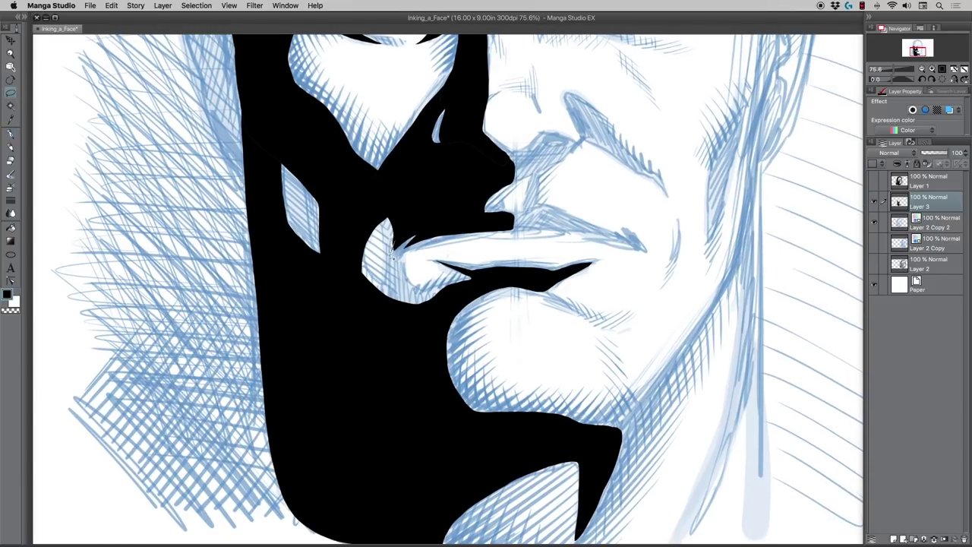
{"action": "mouse_move", "coordinate": [390, 282]}
{"action": "left_mouse_down"}
{"action": "mouse_move", "coordinate": [398, 310]}
{"action": "mouse_move", "coordinate": [455, 284]}
{"action": "left_mouse_up"}
{"action": "left_click_drag", "start_coordinate": [401, 255], "coordinate": [397, 238]}
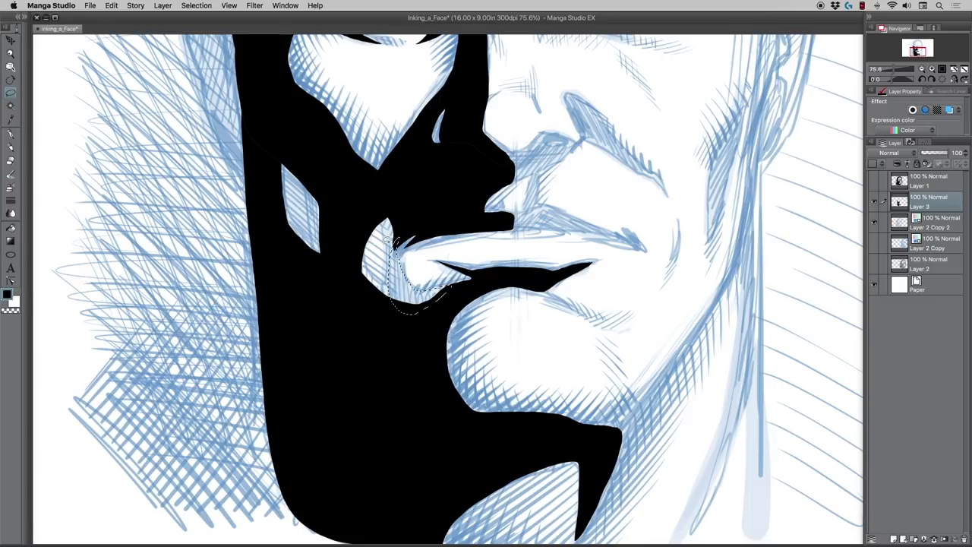
{"action": "left_click", "coordinate": [12, 227]}
{"action": "left_click", "coordinate": [394, 283]}
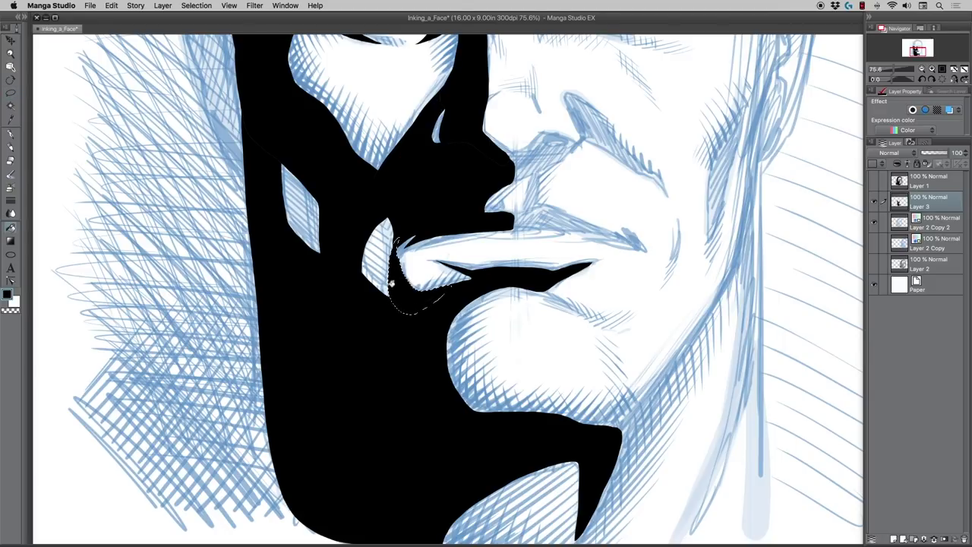
{"action": "key", "text": "ctrl+d"}
Step: Lasso a thin tapering strip along the lit side's jawline from the earlobe toward the chin and fill it with black
{"action": "left_click_drag", "start_coordinate": [359, 410], "coordinate": [249, 363]}
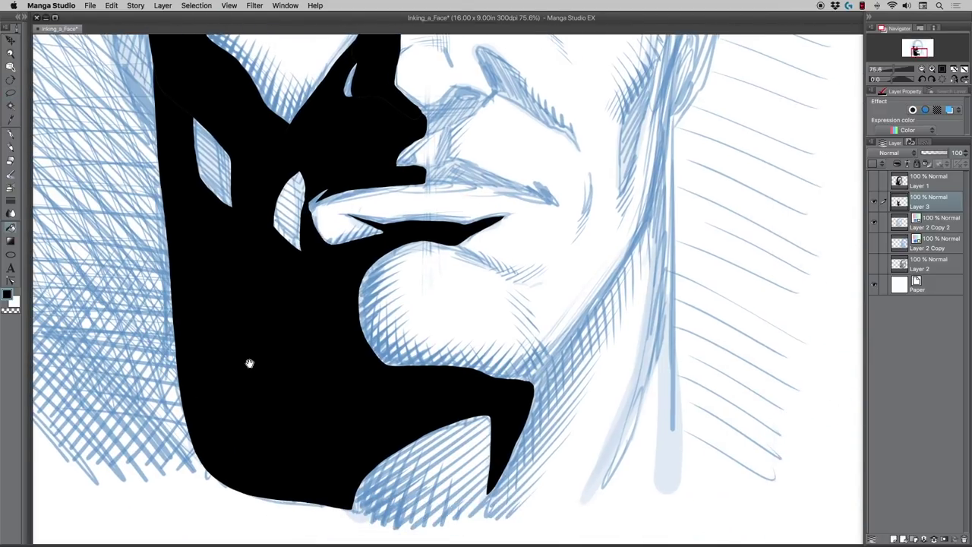
{"action": "mouse_move", "coordinate": [310, 336]}
{"action": "left_mouse_down"}
{"action": "mouse_move", "coordinate": [271, 367]}
{"action": "mouse_move", "coordinate": [278, 378]}
{"action": "left_mouse_up"}
{"action": "left_click", "coordinate": [13, 93]}
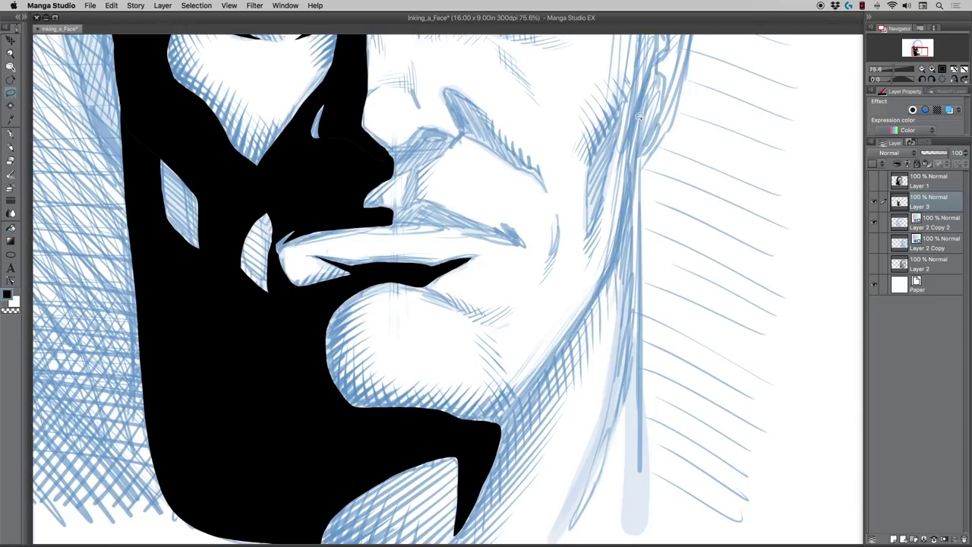
{"action": "mouse_move", "coordinate": [638, 115]}
{"action": "left_mouse_down"}
{"action": "mouse_move", "coordinate": [614, 258]}
{"action": "mouse_move", "coordinate": [541, 376]}
{"action": "mouse_move", "coordinate": [605, 289]}
{"action": "mouse_move", "coordinate": [631, 230]}
{"action": "mouse_move", "coordinate": [641, 110]}
{"action": "left_mouse_up"}
{"action": "left_click", "coordinate": [10, 227]}
{"action": "left_click", "coordinate": [620, 217]}
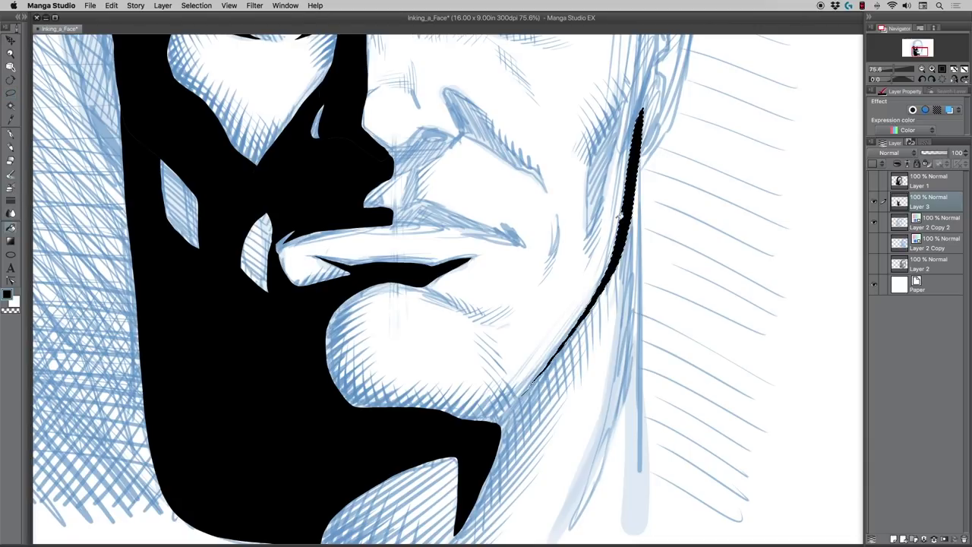
Step: Lasso the gap joining the thin jawline to the neck shadow under the chin, fill it with black and deselect
{"action": "left_click_drag", "start_coordinate": [317, 339], "coordinate": [314, 359]}
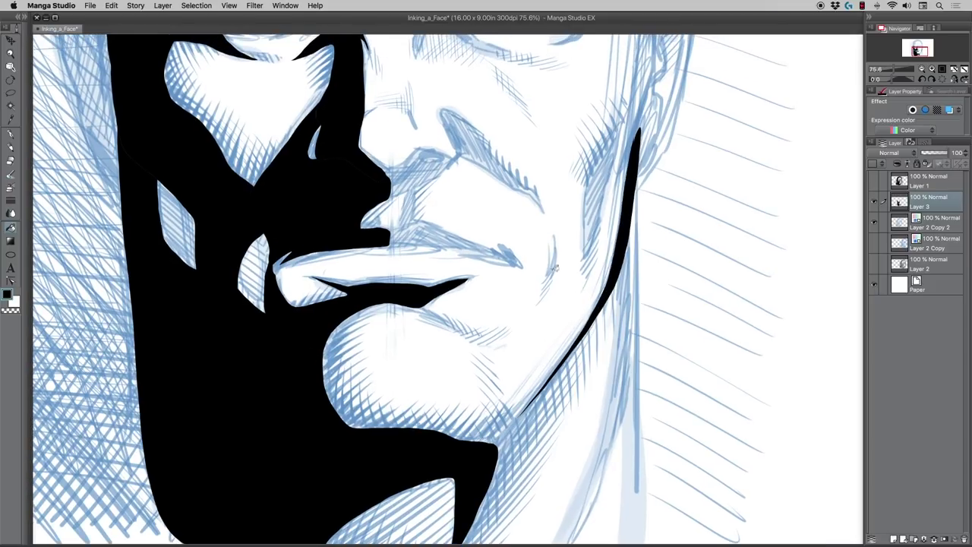
{"action": "left_click_drag", "start_coordinate": [335, 428], "coordinate": [354, 308]}
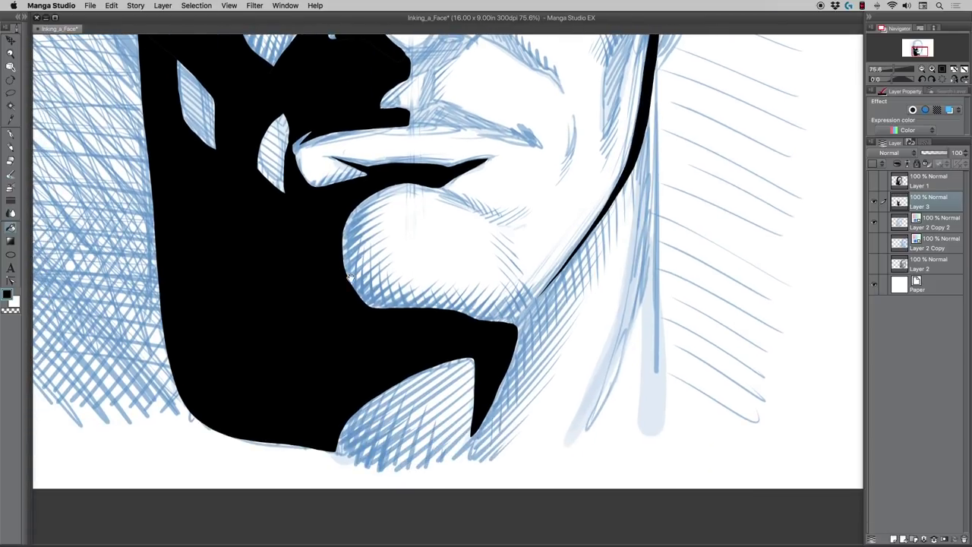
{"action": "left_click", "coordinate": [10, 94]}
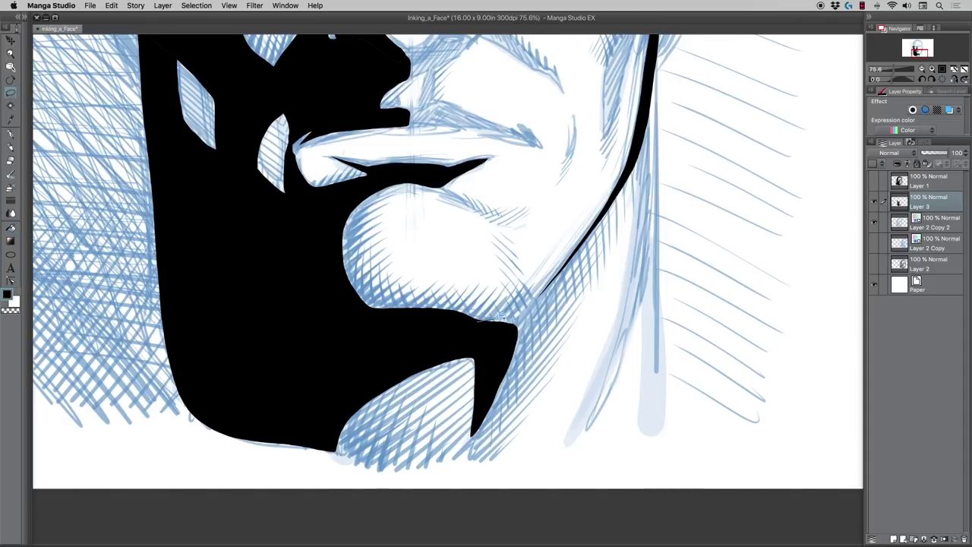
{"action": "mouse_move", "coordinate": [499, 317]}
{"action": "left_mouse_down"}
{"action": "mouse_move", "coordinate": [529, 308]}
{"action": "mouse_move", "coordinate": [570, 261]}
{"action": "mouse_move", "coordinate": [491, 400]}
{"action": "mouse_move", "coordinate": [496, 342]}
{"action": "mouse_move", "coordinate": [478, 325]}
{"action": "left_mouse_up"}
{"action": "key", "text": "g"}
{"action": "left_click", "coordinate": [525, 318]}
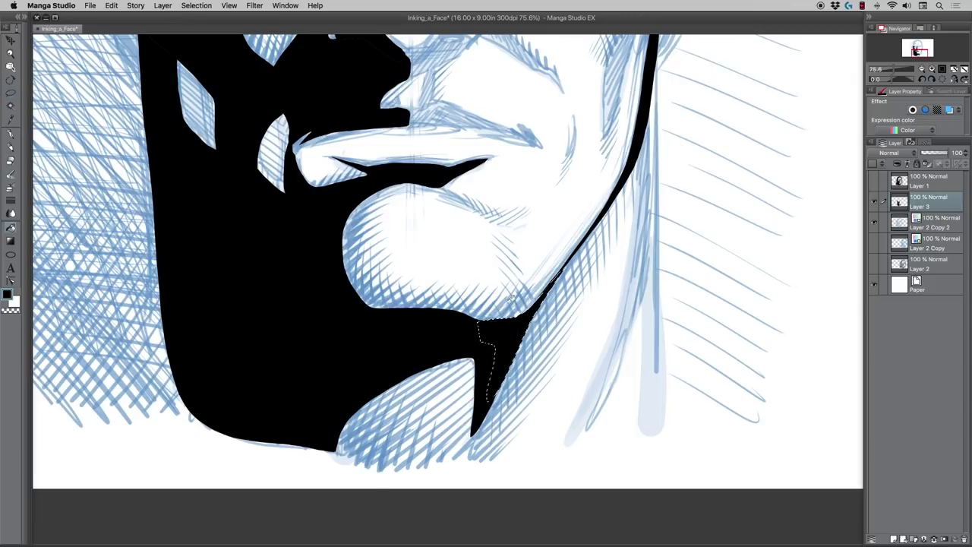
{"action": "key", "text": "super+d"}
Step: Lasso the narrow hollow shadow on the lit cheek beside the jawline and show the lasso's selection mode options
{"action": "left_click", "coordinate": [9, 52]}
{"action": "left_click_drag", "start_coordinate": [517, 348], "coordinate": [504, 313]}
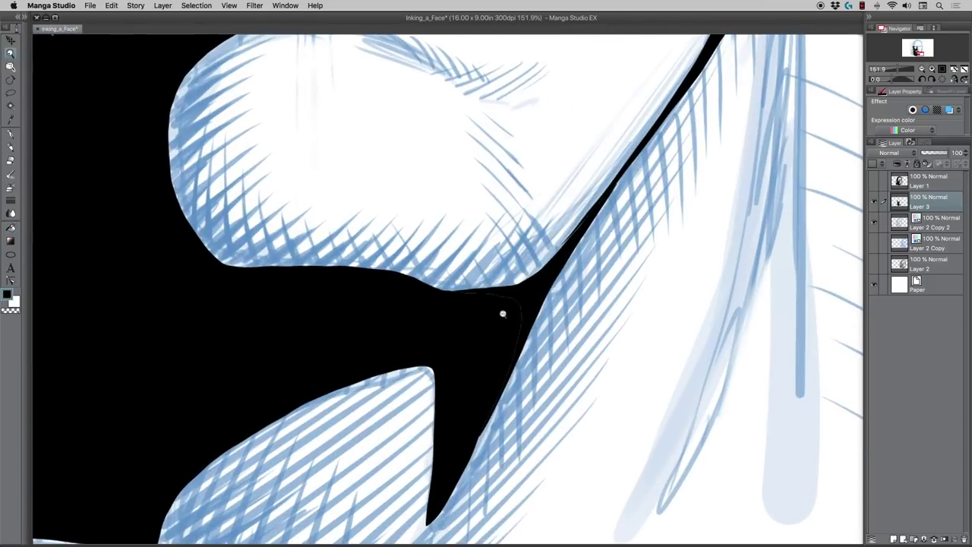
{"action": "left_click_drag", "start_coordinate": [471, 367], "coordinate": [449, 366]}
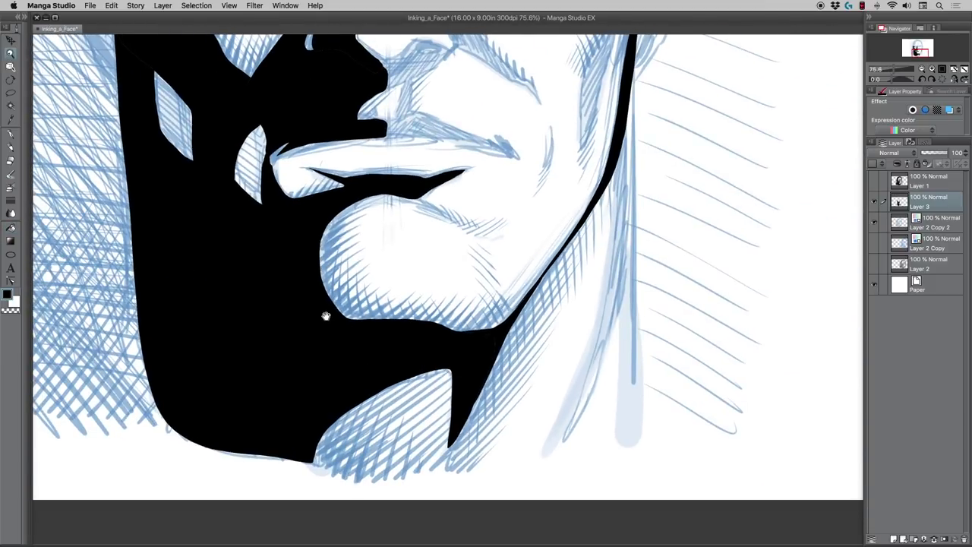
{"action": "left_click_drag", "start_coordinate": [316, 281], "coordinate": [352, 347]}
{"action": "left_click_drag", "start_coordinate": [293, 217], "coordinate": [295, 248]}
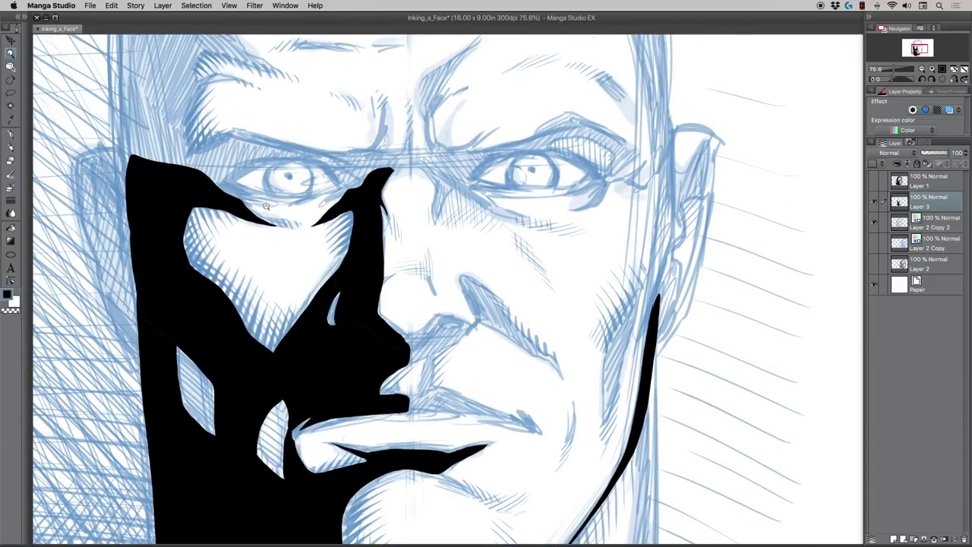
{"action": "left_click", "coordinate": [11, 93]}
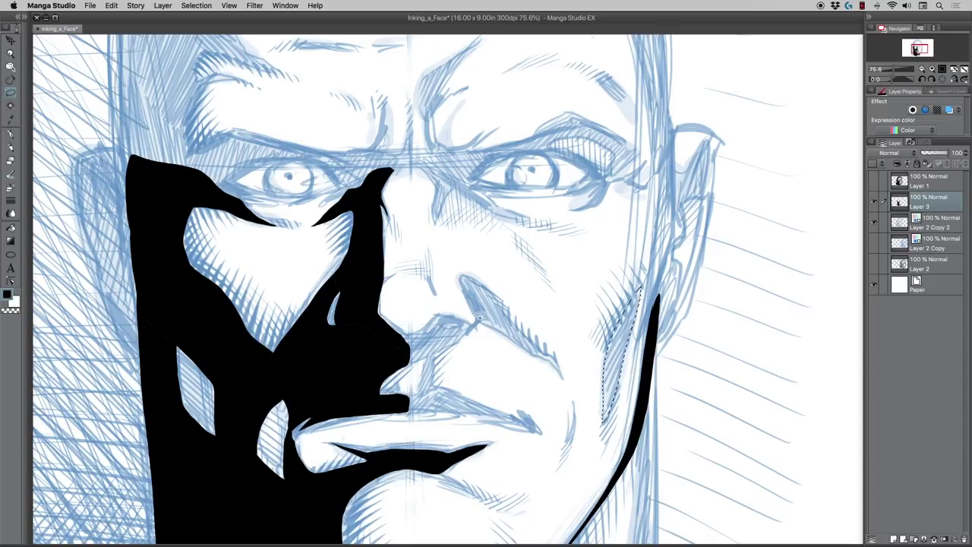
{"action": "left_click", "coordinate": [25, 17]}
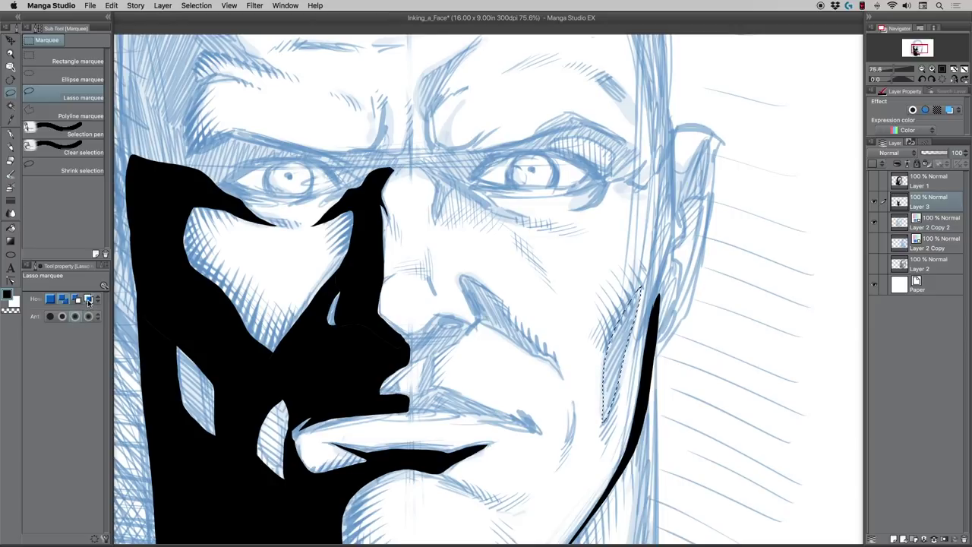
{"action": "left_click", "coordinate": [108, 16]}
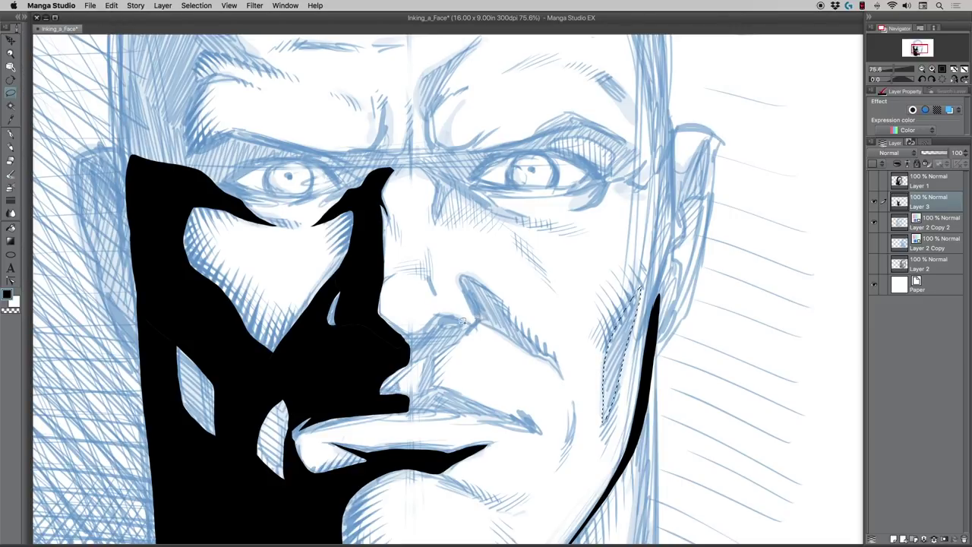
Step: Add the lit side's smile-line fold and the shadow under the nose to the selection, undoing the stray last lasso
{"action": "mouse_move", "coordinate": [463, 278]}
{"action": "left_mouse_down"}
{"action": "mouse_move", "coordinate": [497, 294]}
{"action": "mouse_move", "coordinate": [548, 348]}
{"action": "left_mouse_up"}
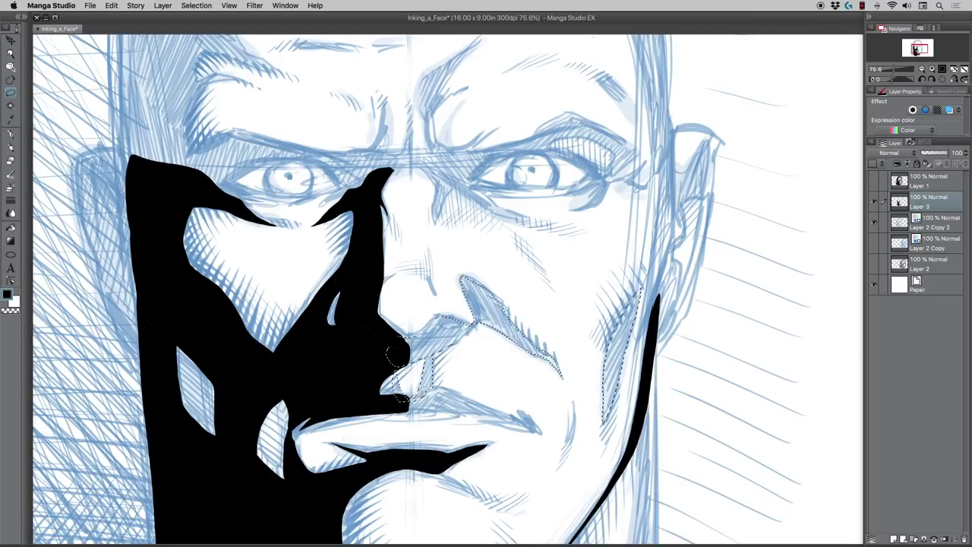
{"action": "mouse_move", "coordinate": [469, 396]}
{"action": "left_mouse_down"}
{"action": "mouse_move", "coordinate": [532, 424]}
{"action": "mouse_move", "coordinate": [465, 400]}
{"action": "left_mouse_up"}
{"action": "key", "text": "super+z"}
Step: Rotate the canvas onto its side and add the upper lip shadow to the lasso selection
{"action": "key", "text": "r"}
{"action": "mouse_move", "coordinate": [238, 364]}
{"action": "left_mouse_down"}
{"action": "mouse_move", "coordinate": [244, 273]}
{"action": "mouse_move", "coordinate": [282, 197]}
{"action": "mouse_move", "coordinate": [344, 148]}
{"action": "mouse_move", "coordinate": [415, 130]}
{"action": "left_mouse_up"}
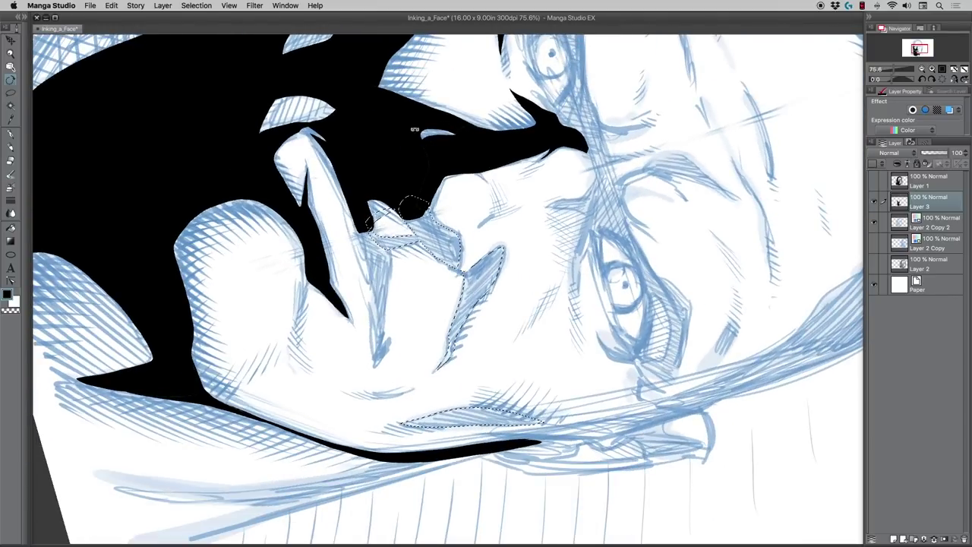
{"action": "key", "text": "m"}
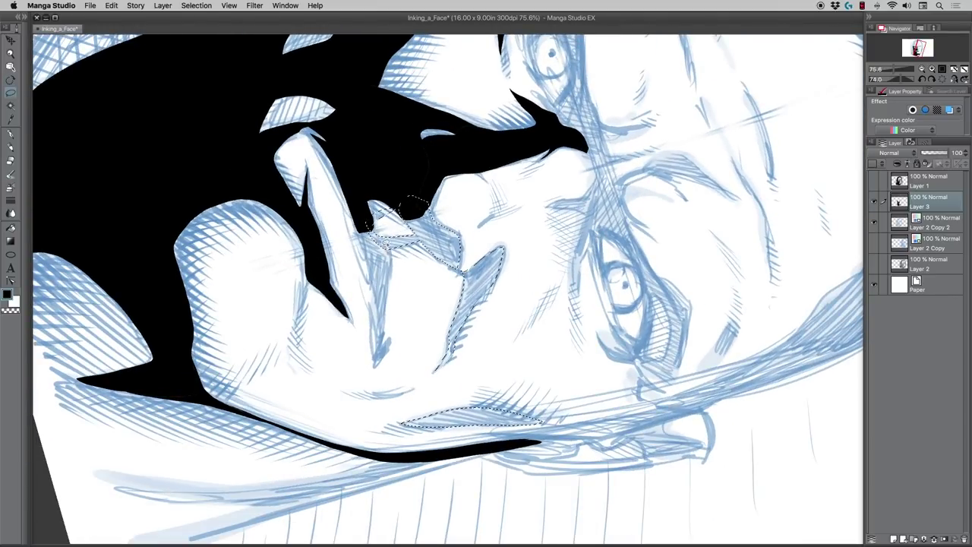
{"action": "mouse_move", "coordinate": [384, 245]}
{"action": "left_mouse_down"}
{"action": "mouse_move", "coordinate": [386, 338]}
{"action": "mouse_move", "coordinate": [377, 359]}
{"action": "mouse_move", "coordinate": [372, 267]}
{"action": "mouse_move", "coordinate": [359, 233]}
{"action": "mouse_move", "coordinate": [379, 237]}
{"action": "left_mouse_up"}
Step: Add the shadow between the nose bridge and the inner corner of the lit eye to the lasso selection
{"action": "left_click_drag", "start_coordinate": [466, 369], "coordinate": [327, 445]}
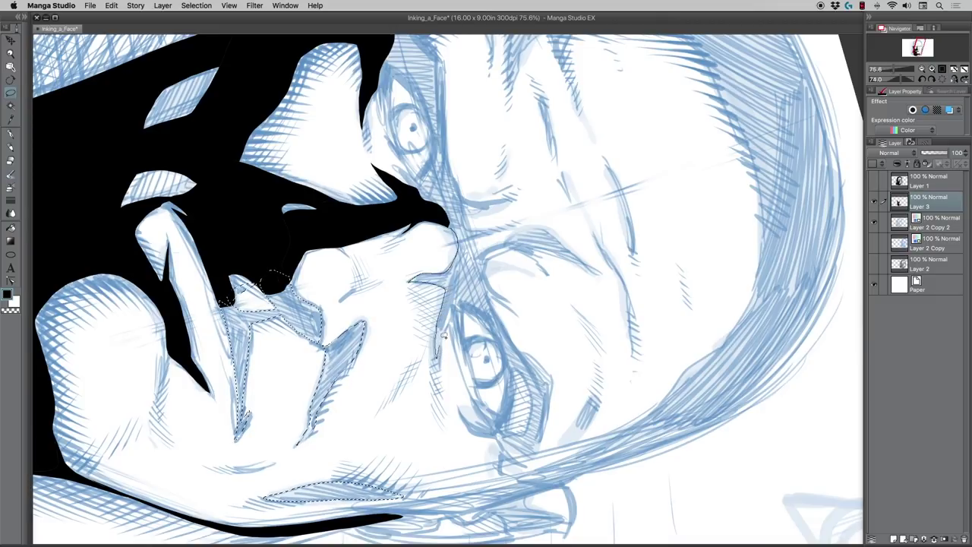
{"action": "mouse_move", "coordinate": [460, 309]}
{"action": "left_mouse_down"}
{"action": "mouse_move", "coordinate": [493, 320]}
{"action": "mouse_move", "coordinate": [486, 268]}
{"action": "left_mouse_up"}
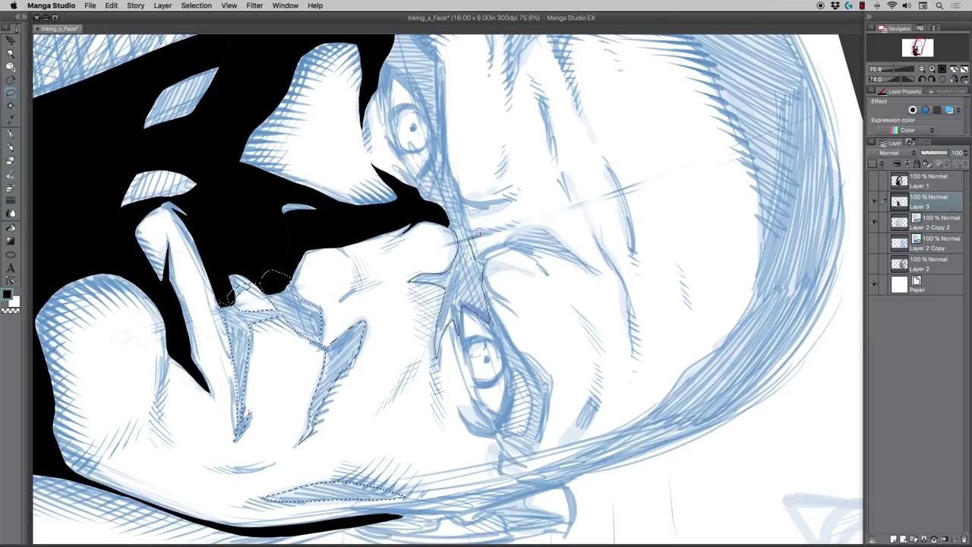
{"action": "left_click_drag", "start_coordinate": [478, 231], "coordinate": [442, 214]}
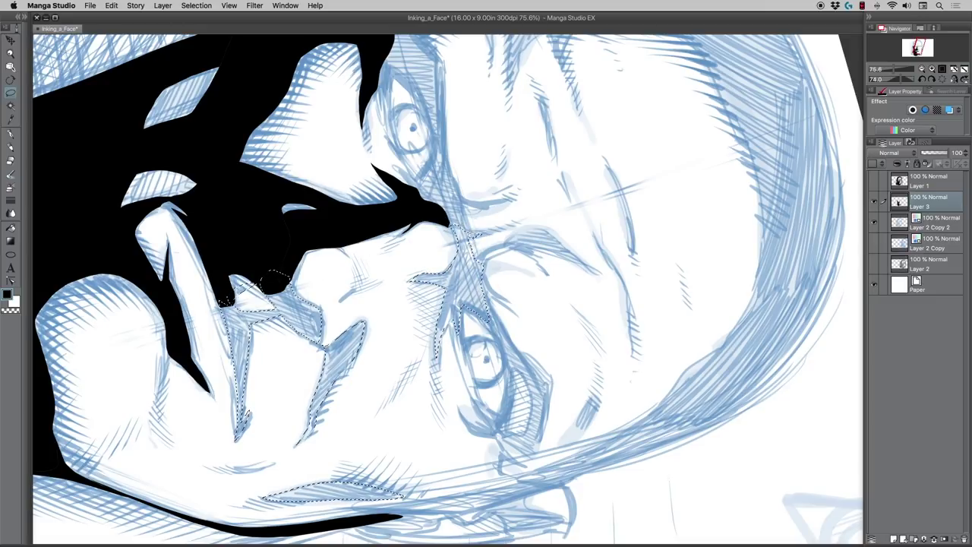
Step: Add the eye-socket shadow between the shaded eye and its brow to the lasso selection
{"action": "left_click_drag", "start_coordinate": [377, 269], "coordinate": [415, 362]}
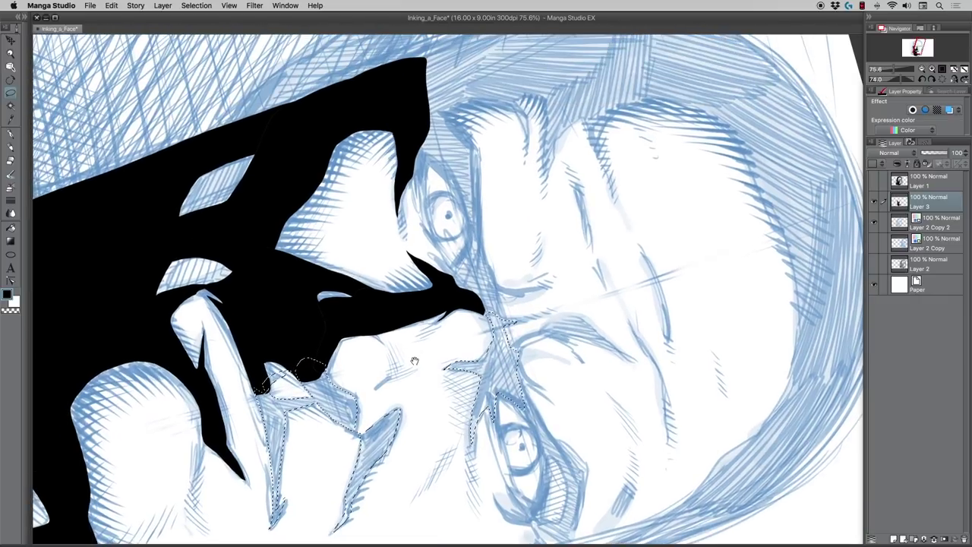
{"action": "scroll", "coordinate": [408, 205], "scroll_direction": "up", "scroll_amount": 2}
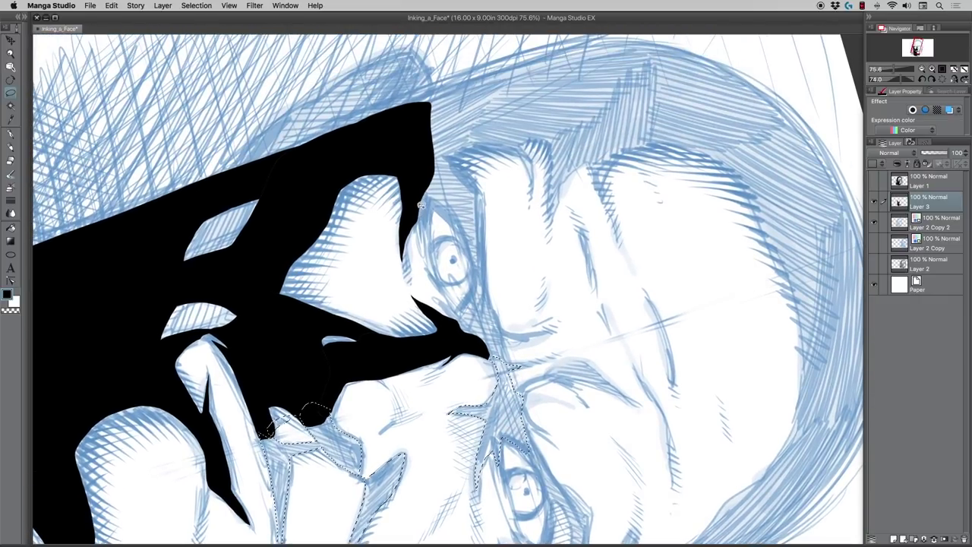
{"action": "mouse_move", "coordinate": [422, 204]}
{"action": "left_mouse_down"}
{"action": "mouse_move", "coordinate": [423, 245]}
{"action": "mouse_move", "coordinate": [433, 216]}
{"action": "mouse_move", "coordinate": [427, 176]}
{"action": "mouse_move", "coordinate": [399, 190]}
{"action": "mouse_move", "coordinate": [439, 196]}
{"action": "mouse_move", "coordinate": [479, 277]}
{"action": "mouse_move", "coordinate": [484, 199]}
{"action": "mouse_move", "coordinate": [458, 160]}
{"action": "mouse_move", "coordinate": [410, 177]}
{"action": "left_mouse_up"}
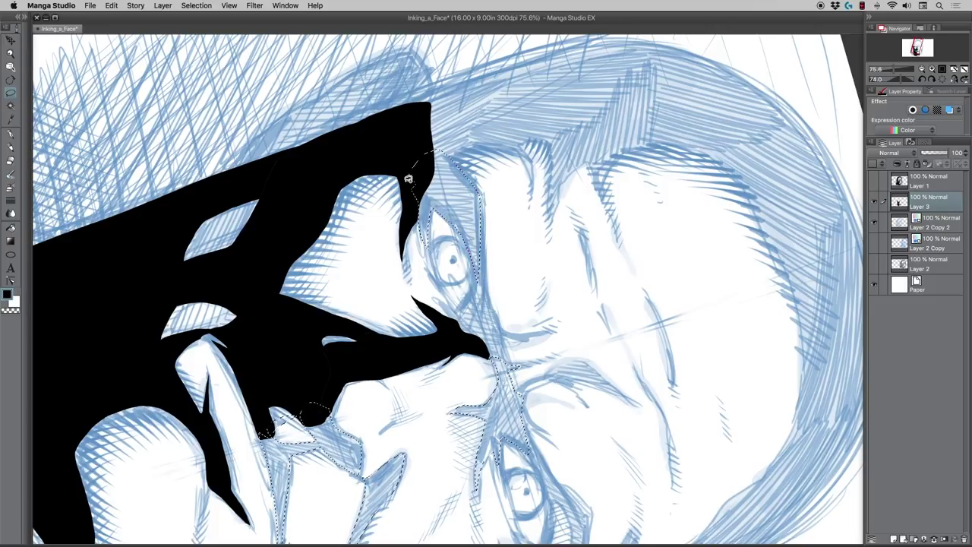
Step: Rotate the canvas back near upright and add the shaded temple and side hair, including the forehead crease spikes, to the selection
{"action": "scroll", "coordinate": [417, 289], "scroll_direction": "up", "scroll_amount": 4}
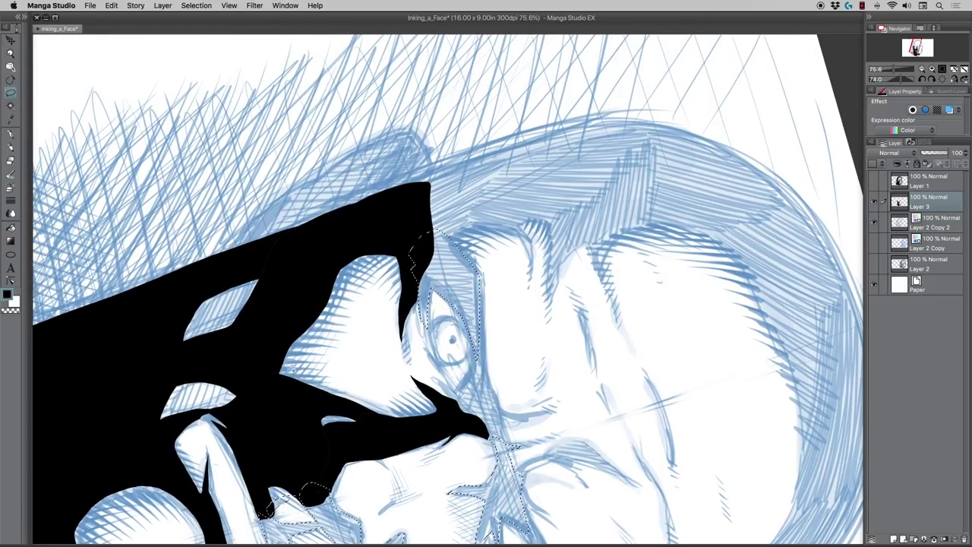
{"action": "key", "text": "shift+space"}
{"action": "mouse_move", "coordinate": [328, 441]}
{"action": "left_mouse_down"}
{"action": "mouse_move", "coordinate": [403, 482]}
{"action": "mouse_move", "coordinate": [547, 471]}
{"action": "mouse_move", "coordinate": [542, 432]}
{"action": "left_mouse_up"}
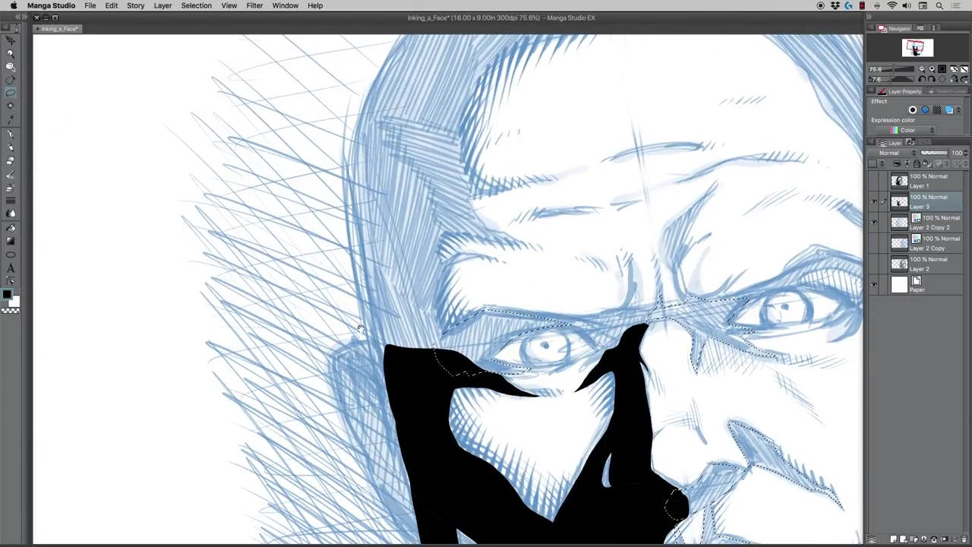
{"action": "left_click_drag", "start_coordinate": [361, 329], "coordinate": [382, 377]}
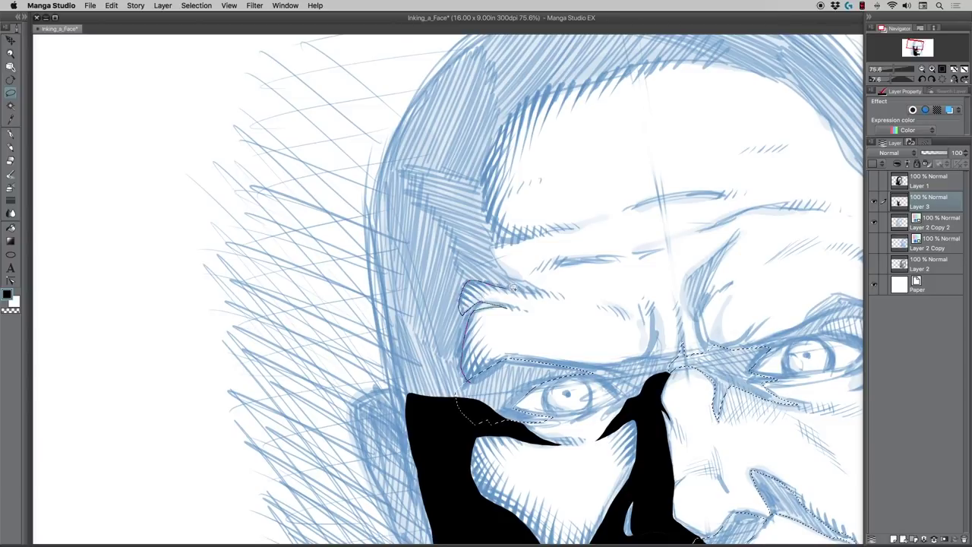
{"action": "left_click_drag", "start_coordinate": [544, 292], "coordinate": [534, 282]}
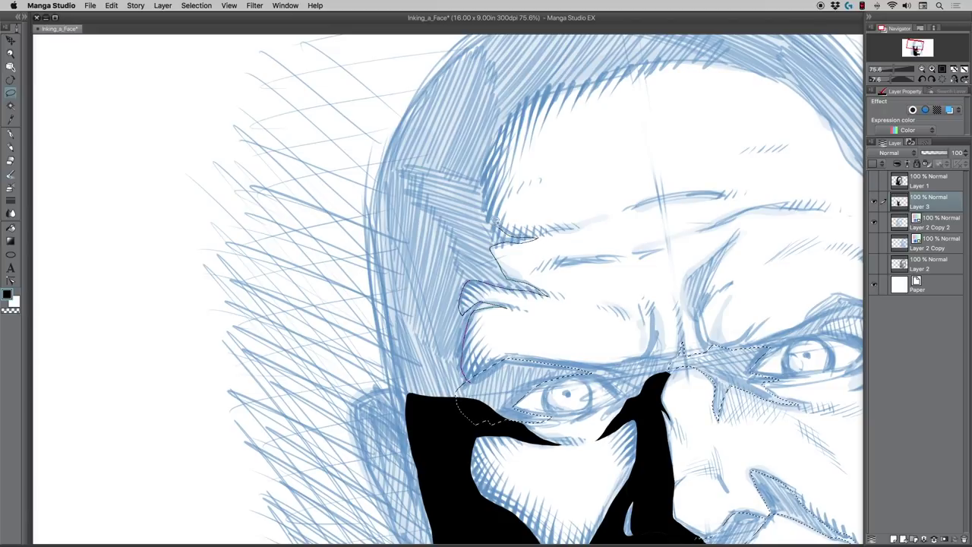
{"action": "left_click_drag", "start_coordinate": [497, 220], "coordinate": [477, 187]}
{"action": "mouse_move", "coordinate": [396, 203]}
{"action": "left_mouse_down"}
{"action": "mouse_move", "coordinate": [380, 310]}
{"action": "mouse_move", "coordinate": [394, 387]}
{"action": "mouse_move", "coordinate": [412, 420]}
{"action": "mouse_move", "coordinate": [440, 428]}
{"action": "left_mouse_up"}
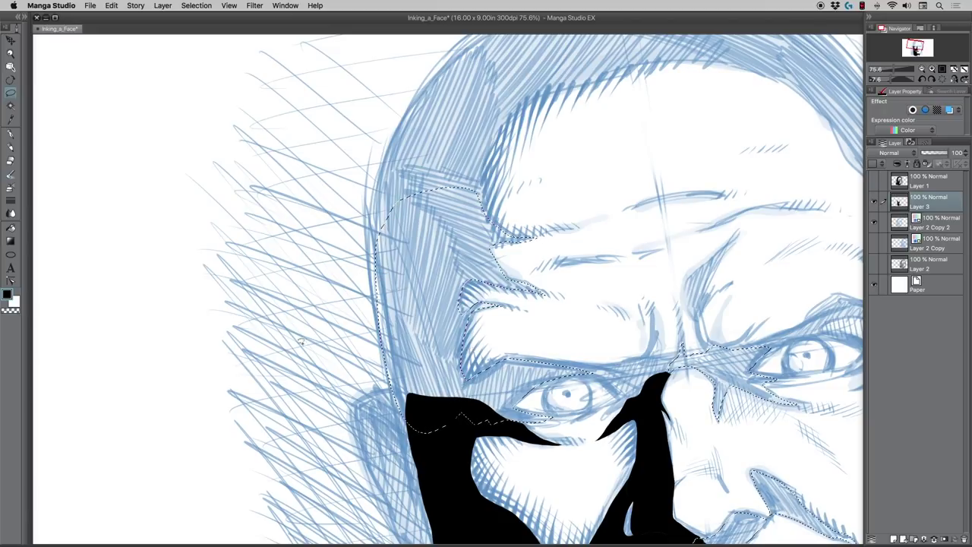
Step: Rotate the canvas onto its side and add the hair band along the top of the forehead to the lasso selection
{"action": "left_click_drag", "start_coordinate": [304, 374], "coordinate": [232, 447]}
{"action": "key", "text": "r"}
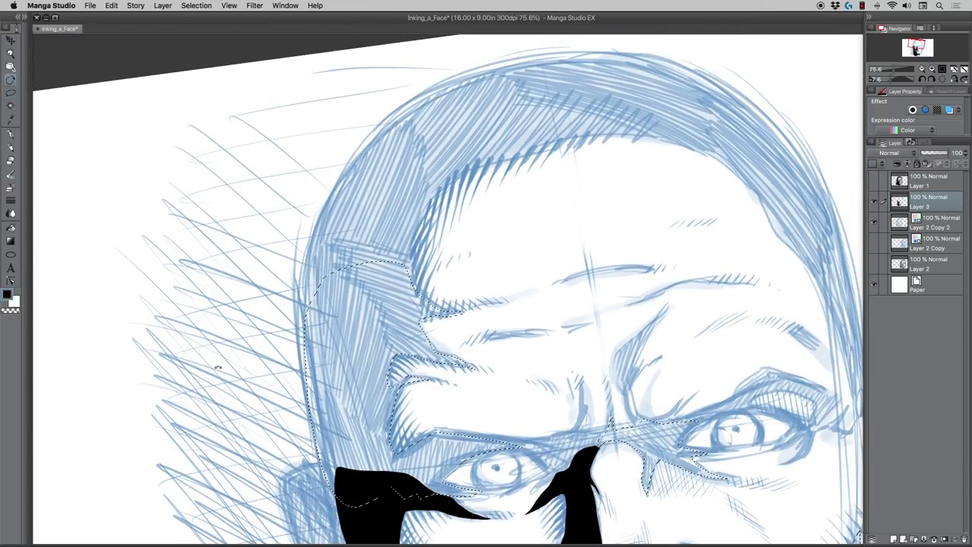
{"action": "mouse_move", "coordinate": [249, 252]}
{"action": "left_mouse_down"}
{"action": "mouse_move", "coordinate": [289, 172]}
{"action": "mouse_move", "coordinate": [402, 119]}
{"action": "mouse_move", "coordinate": [508, 141]}
{"action": "left_mouse_up"}
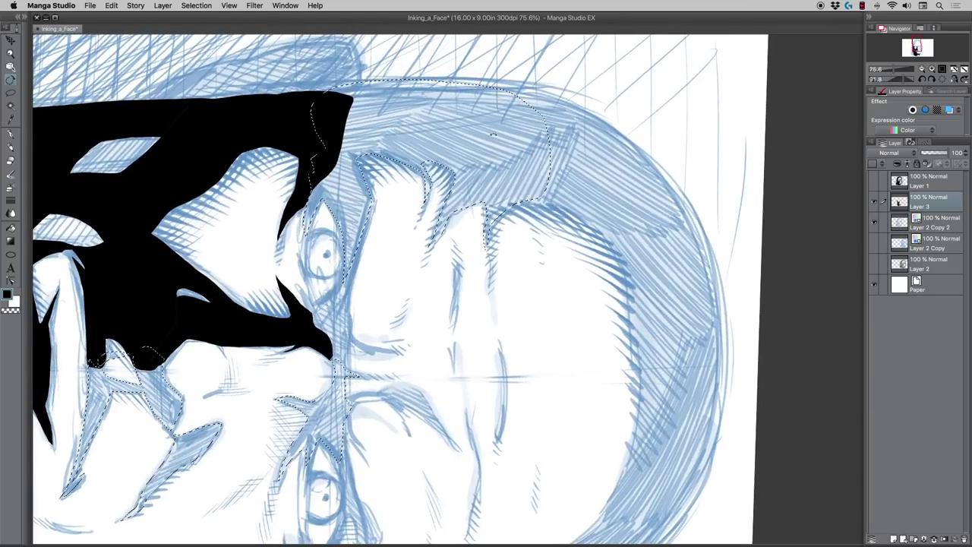
{"action": "key", "text": "m"}
{"action": "left_click_drag", "start_coordinate": [426, 217], "coordinate": [395, 215]}
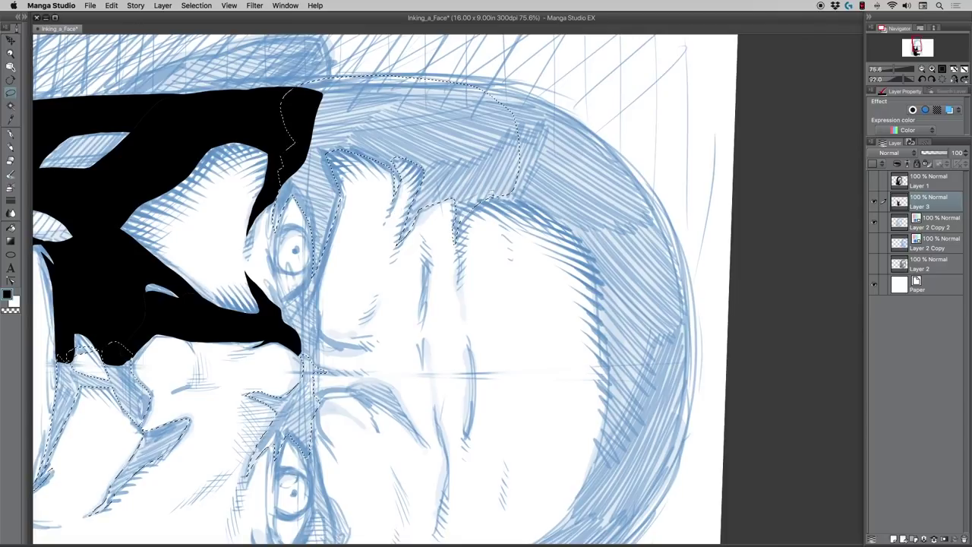
{"action": "mouse_move", "coordinate": [458, 230]}
{"action": "left_mouse_down"}
{"action": "mouse_move", "coordinate": [488, 202]}
{"action": "mouse_move", "coordinate": [538, 203]}
{"action": "mouse_move", "coordinate": [591, 256]}
{"action": "mouse_move", "coordinate": [610, 403]}
{"action": "mouse_move", "coordinate": [600, 470]}
{"action": "mouse_move", "coordinate": [626, 456]}
{"action": "mouse_move", "coordinate": [672, 364]}
{"action": "mouse_move", "coordinate": [683, 268]}
{"action": "mouse_move", "coordinate": [670, 217]}
{"action": "mouse_move", "coordinate": [591, 121]}
{"action": "mouse_move", "coordinate": [507, 82]}
{"action": "left_mouse_up"}
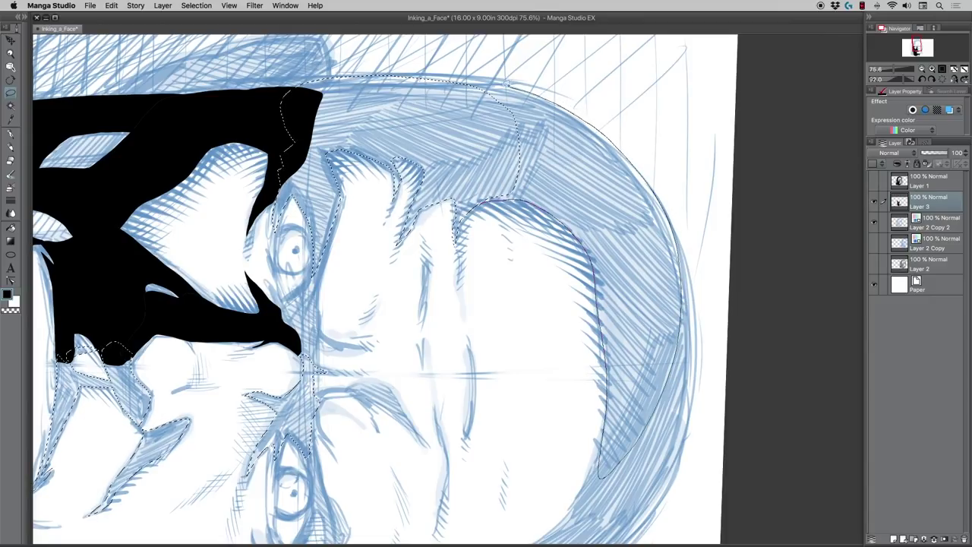
{"action": "left_click_drag", "start_coordinate": [428, 102], "coordinate": [467, 170]}
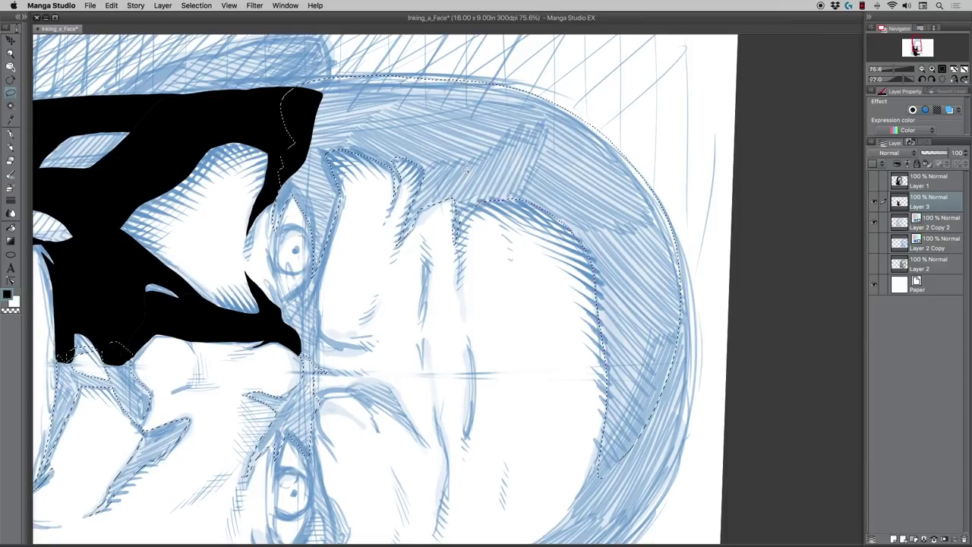
Step: Extend the lasso selection through the hair band from the top of the forehead around to the lit temple
{"action": "left_click_drag", "start_coordinate": [455, 388], "coordinate": [417, 260]}
{"action": "left_click_drag", "start_coordinate": [491, 299], "coordinate": [521, 217]}
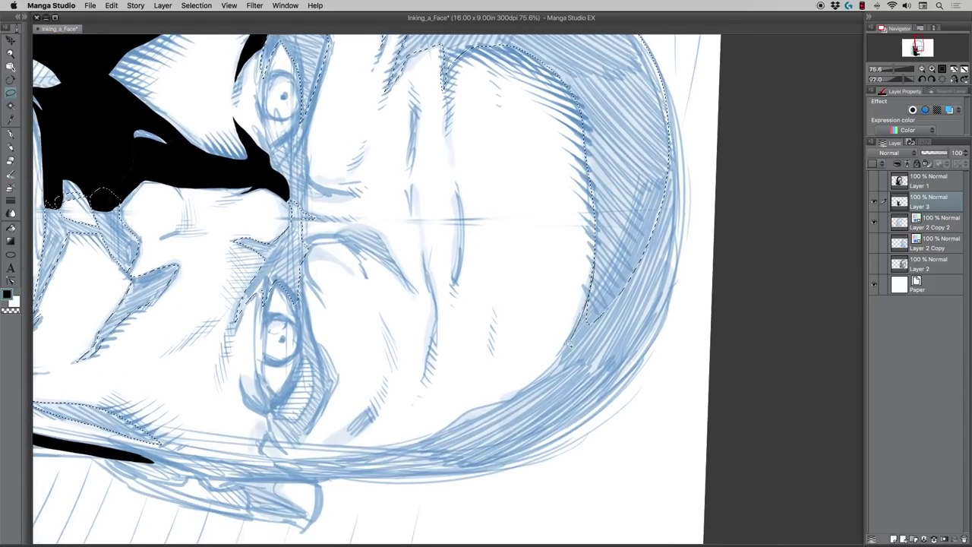
{"action": "mouse_move", "coordinate": [595, 247]}
{"action": "left_mouse_down"}
{"action": "mouse_move", "coordinate": [541, 379]}
{"action": "mouse_move", "coordinate": [432, 444]}
{"action": "mouse_move", "coordinate": [474, 445]}
{"action": "mouse_move", "coordinate": [563, 418]}
{"action": "mouse_move", "coordinate": [619, 378]}
{"action": "mouse_move", "coordinate": [646, 344]}
{"action": "mouse_move", "coordinate": [678, 258]}
{"action": "mouse_move", "coordinate": [682, 200]}
{"action": "mouse_move", "coordinate": [663, 76]}
{"action": "mouse_move", "coordinate": [623, 235]}
{"action": "left_mouse_up"}
{"action": "left_click_drag", "start_coordinate": [297, 404], "coordinate": [288, 356]}
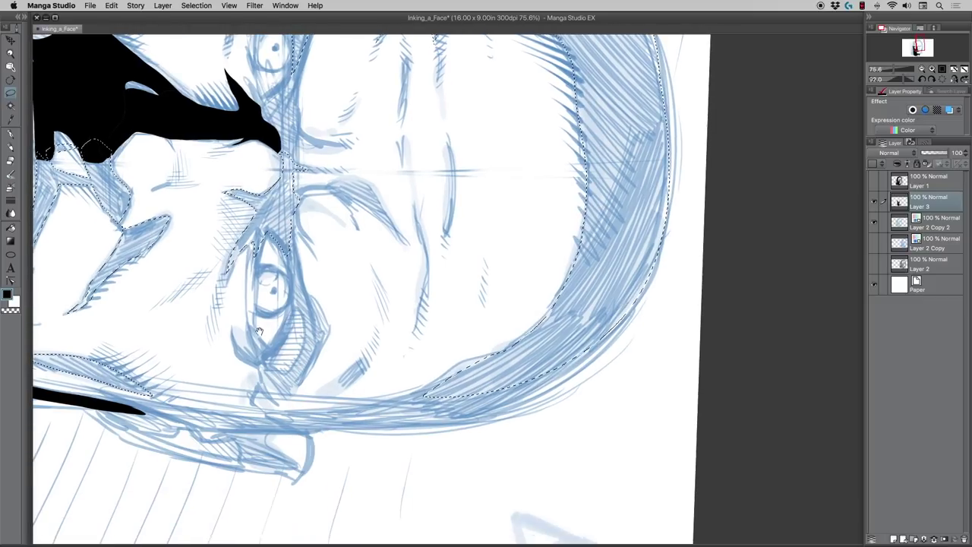
{"action": "left_click_drag", "start_coordinate": [293, 460], "coordinate": [558, 402]}
{"action": "left_click_drag", "start_coordinate": [444, 400], "coordinate": [461, 356]}
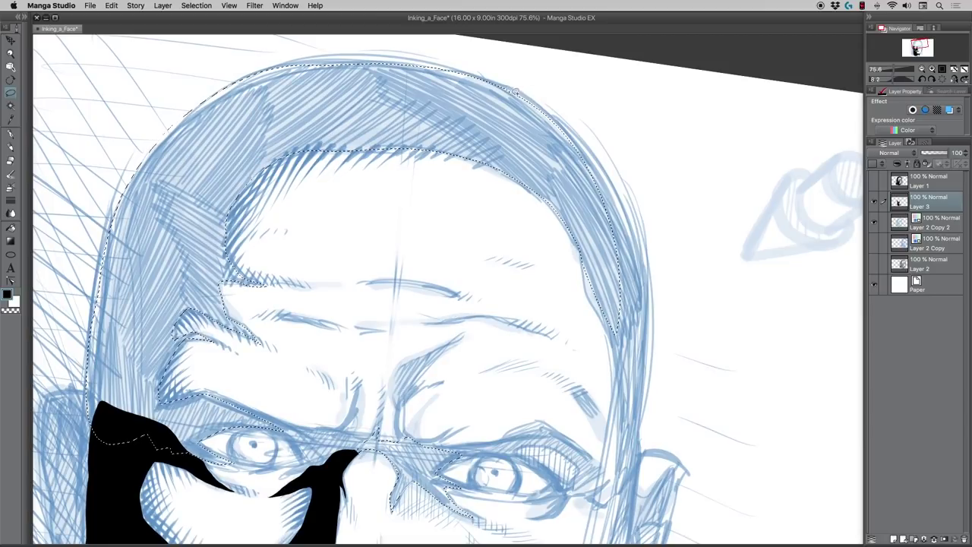
Step: Add the narrow hair strip running down the lit side of the head toward the ear to the selection
{"action": "mouse_move", "coordinate": [619, 199]}
{"action": "left_mouse_down"}
{"action": "mouse_move", "coordinate": [649, 294]}
{"action": "mouse_move", "coordinate": [642, 447]}
{"action": "left_mouse_up"}
{"action": "mouse_move", "coordinate": [626, 483]}
{"action": "left_mouse_down"}
{"action": "mouse_move", "coordinate": [617, 488]}
{"action": "mouse_move", "coordinate": [621, 402]}
{"action": "mouse_move", "coordinate": [606, 313]}
{"action": "mouse_move", "coordinate": [525, 179]}
{"action": "left_mouse_up"}
{"action": "left_click_drag", "start_coordinate": [425, 332], "coordinate": [401, 198]}
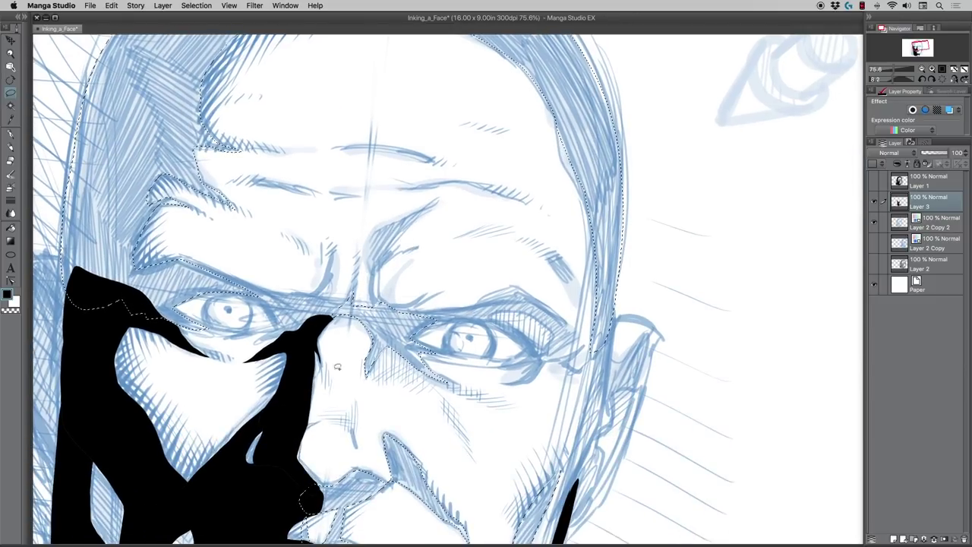
Step: Add the frown creases between the brows and the small spikes at the lit brow's inner end to the selection
{"action": "key", "text": "r"}
{"action": "left_click_drag", "start_coordinate": [285, 417], "coordinate": [364, 459]}
{"action": "key", "text": "m"}
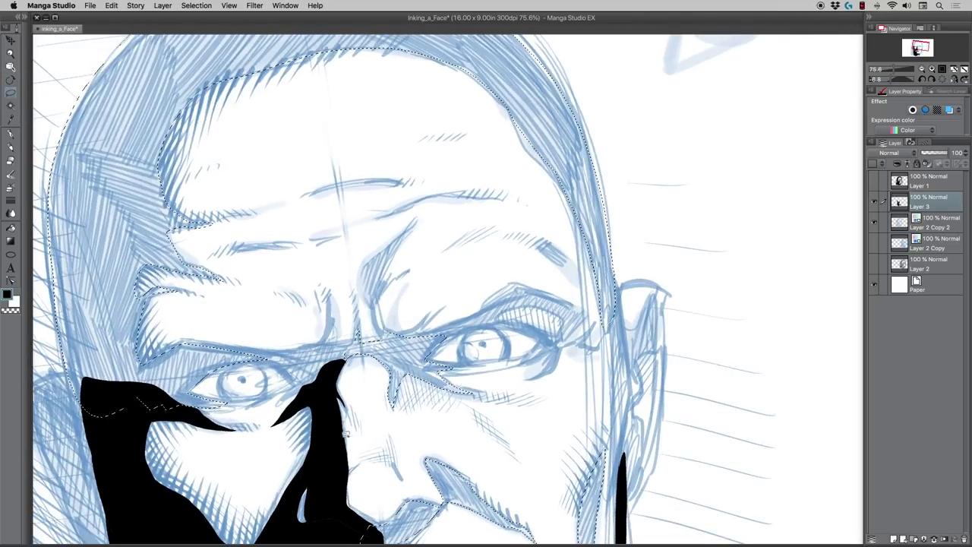
{"action": "left_click_drag", "start_coordinate": [404, 416], "coordinate": [534, 428]}
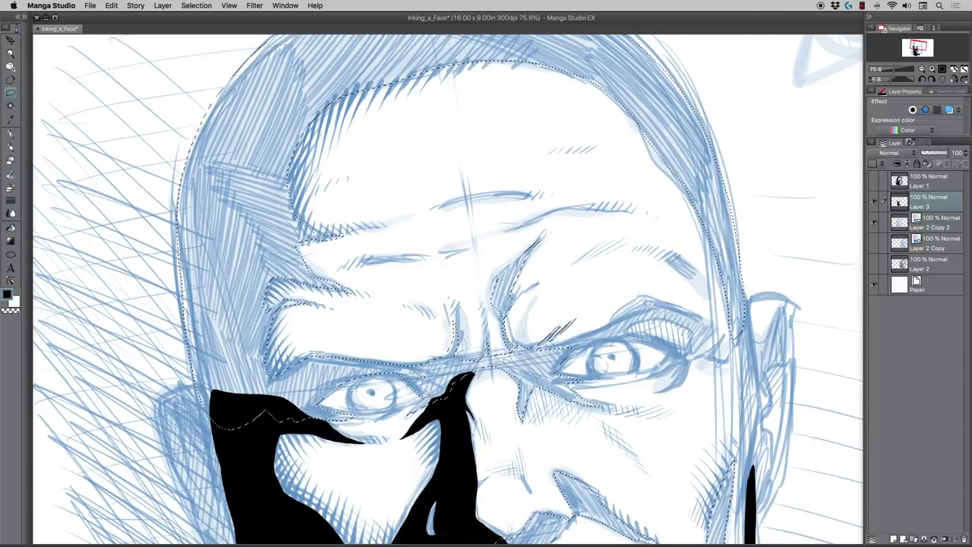
Step: Add the brow and upper-lid shadow above the lit eye to the lasso selection
{"action": "left_click_drag", "start_coordinate": [409, 418], "coordinate": [378, 400]}
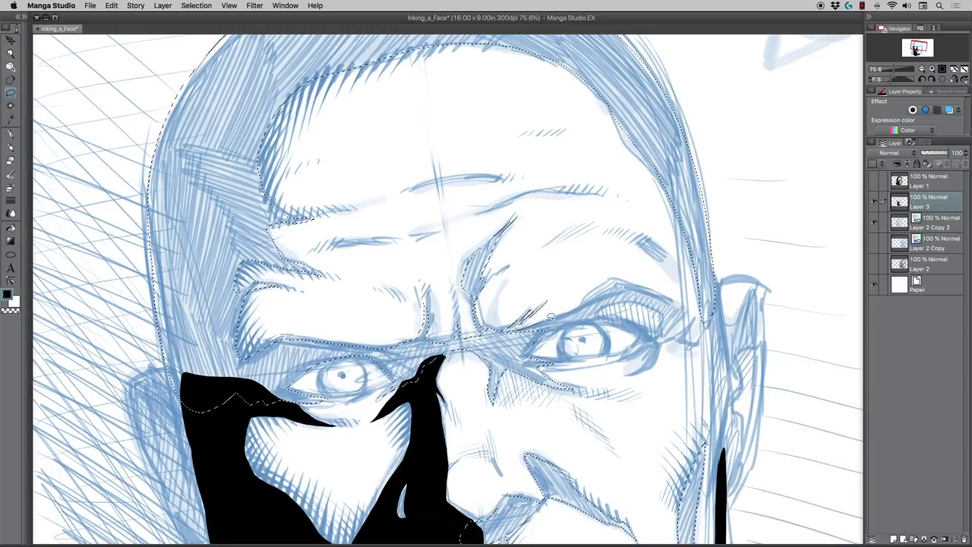
{"action": "mouse_move", "coordinate": [581, 302]}
{"action": "left_mouse_down"}
{"action": "mouse_move", "coordinate": [606, 281]}
{"action": "mouse_move", "coordinate": [630, 286]}
{"action": "mouse_move", "coordinate": [628, 301]}
{"action": "mouse_move", "coordinate": [544, 315]}
{"action": "left_mouse_up"}
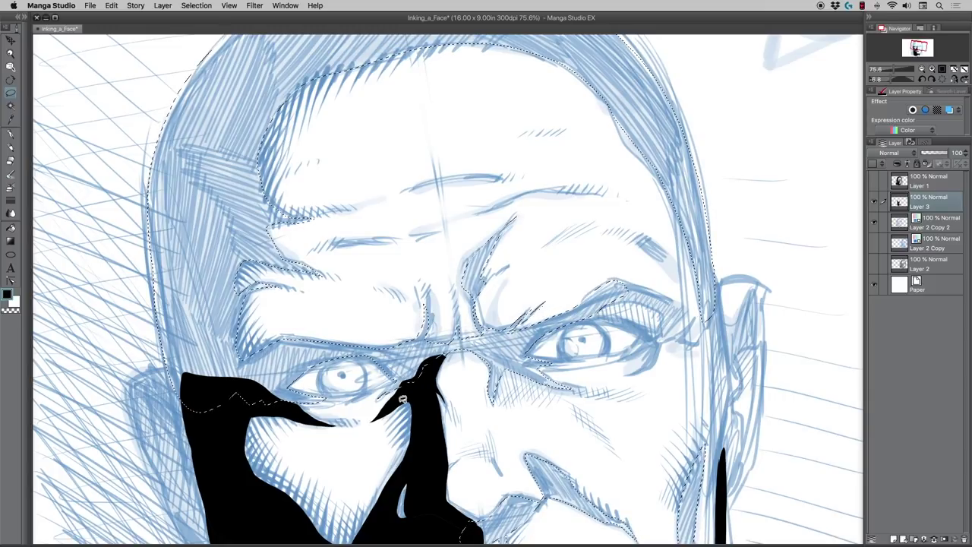
{"action": "key", "text": "shift+space"}
{"action": "left_click_drag", "start_coordinate": [403, 399], "coordinate": [357, 321]}
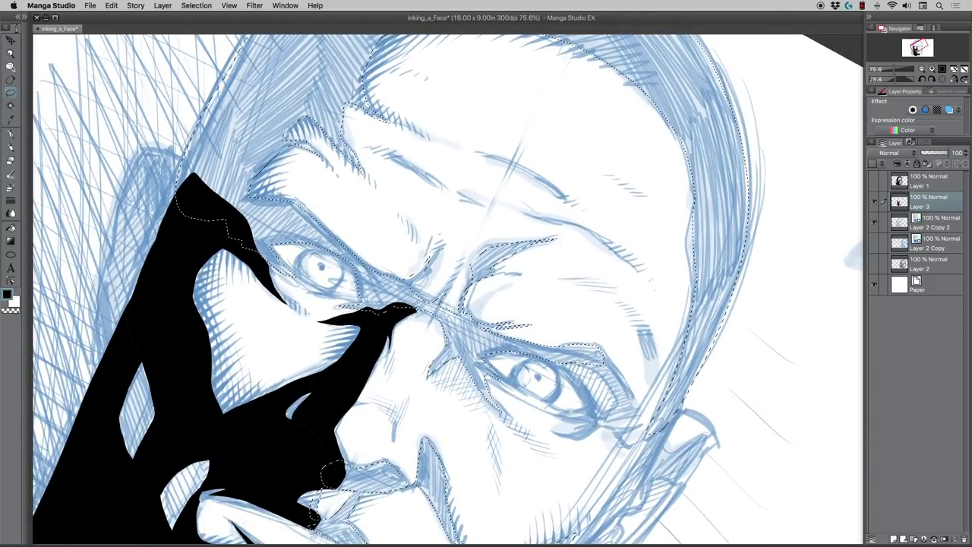
{"action": "mouse_move", "coordinate": [571, 362]}
{"action": "left_mouse_down"}
{"action": "mouse_move", "coordinate": [610, 383]}
{"action": "mouse_move", "coordinate": [619, 406]}
{"action": "mouse_move", "coordinate": [632, 391]}
{"action": "mouse_move", "coordinate": [608, 352]}
{"action": "mouse_move", "coordinate": [582, 355]}
{"action": "left_mouse_up"}
Step: Add the shadow and short crease spikes at the outer corner of the lit eye to the selection
{"action": "key", "text": "r"}
{"action": "mouse_move", "coordinate": [395, 397]}
{"action": "left_mouse_down"}
{"action": "mouse_move", "coordinate": [459, 431]}
{"action": "mouse_move", "coordinate": [492, 434]}
{"action": "left_mouse_up"}
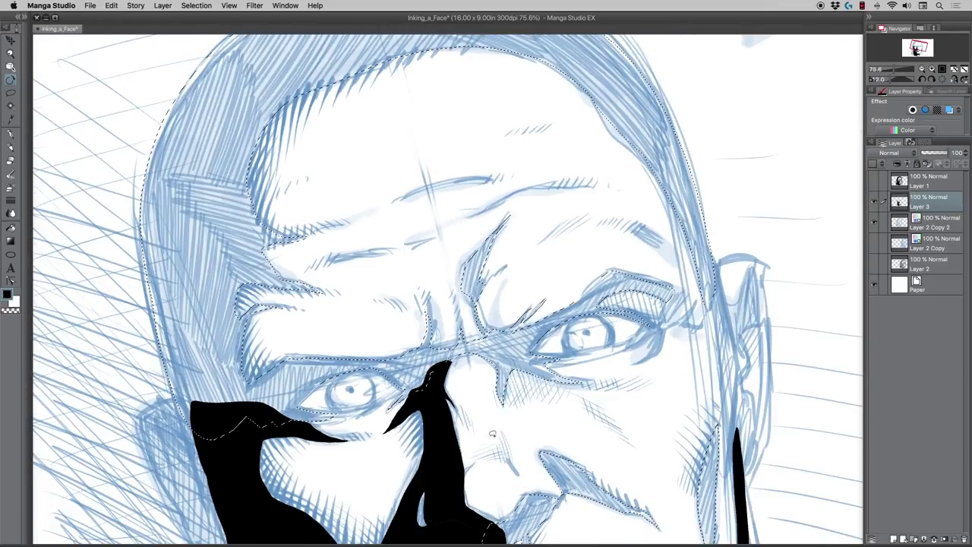
{"action": "key", "text": "m"}
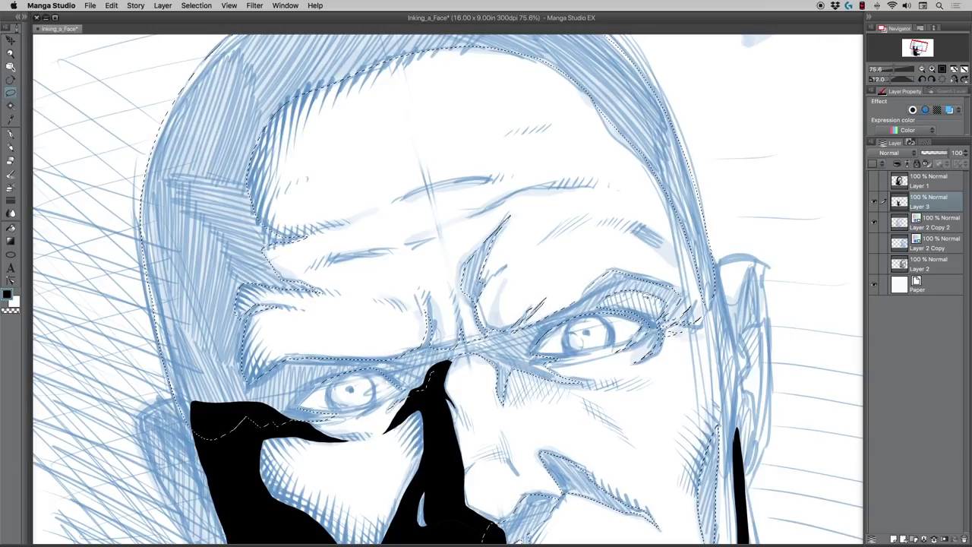
Step: Add the nostril crease, the sideburn strip beside the lit cheek and the shadow inside the lit ear to the selection
{"action": "left_click_drag", "start_coordinate": [353, 376], "coordinate": [282, 323]}
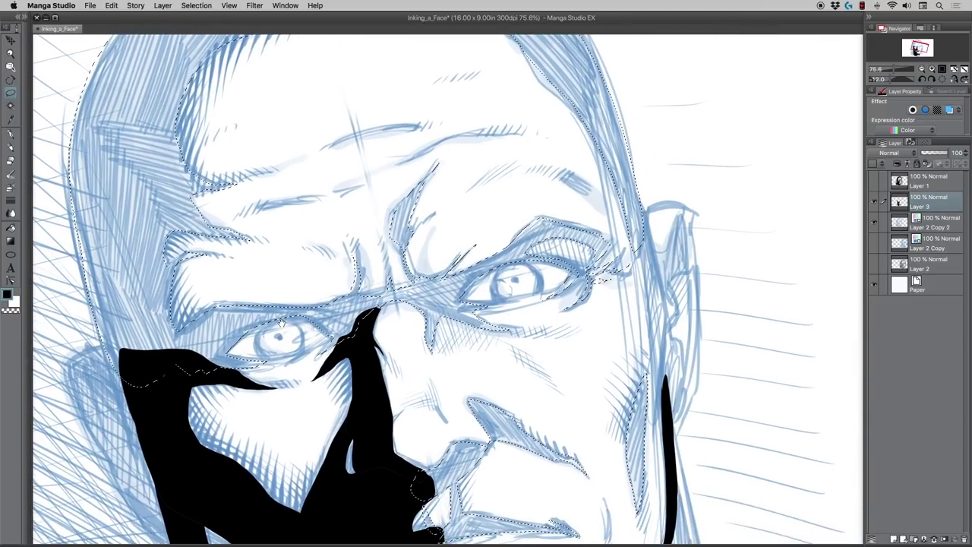
{"action": "mouse_move", "coordinate": [449, 389]}
{"action": "left_mouse_down"}
{"action": "mouse_move", "coordinate": [420, 397]}
{"action": "mouse_move", "coordinate": [365, 366]}
{"action": "mouse_move", "coordinate": [344, 341]}
{"action": "left_mouse_up"}
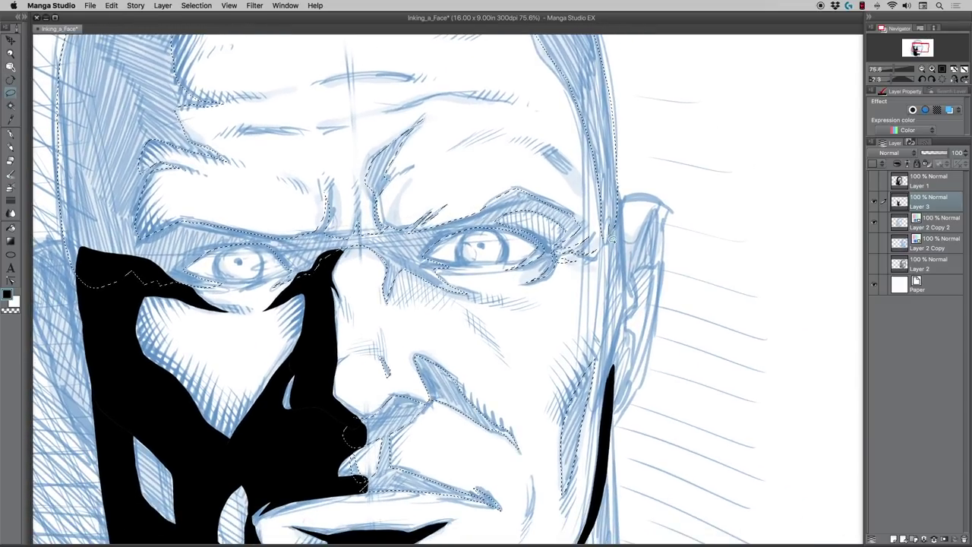
{"action": "mouse_move", "coordinate": [617, 302]}
{"action": "left_mouse_down"}
{"action": "mouse_move", "coordinate": [601, 400]}
{"action": "mouse_move", "coordinate": [623, 307]}
{"action": "mouse_move", "coordinate": [617, 188]}
{"action": "left_mouse_up"}
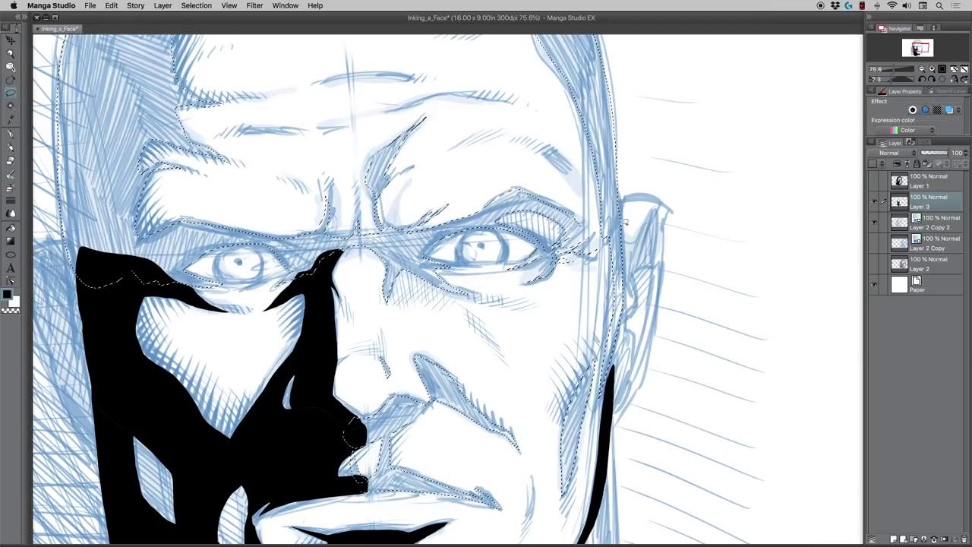
{"action": "mouse_move", "coordinate": [633, 240]}
{"action": "left_mouse_down"}
{"action": "mouse_move", "coordinate": [664, 218]}
{"action": "mouse_move", "coordinate": [656, 266]}
{"action": "mouse_move", "coordinate": [641, 292]}
{"action": "left_mouse_up"}
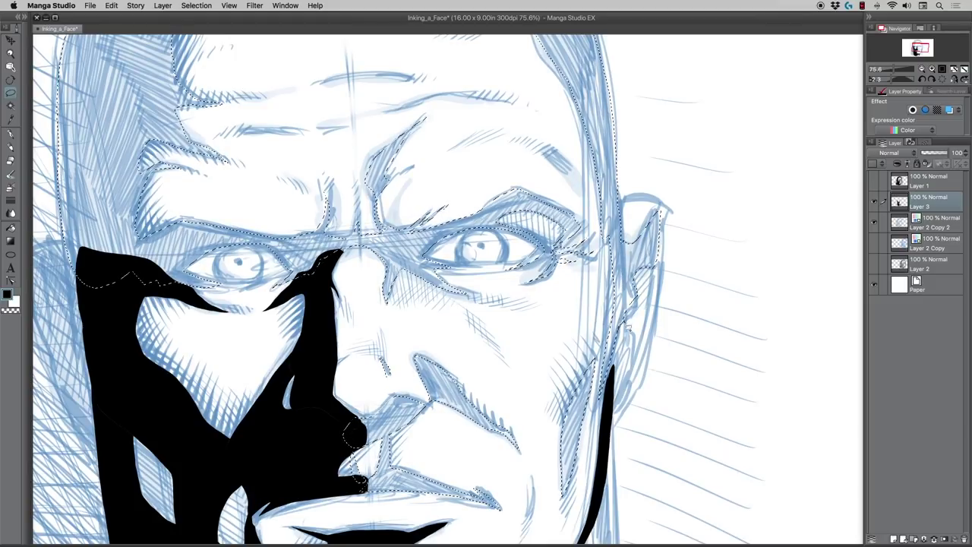
Step: Lasso the whole shaded ear into the selection, closing the loop inside the black side of the face
{"action": "left_click_drag", "start_coordinate": [339, 384], "coordinate": [585, 317]}
{"action": "mouse_move", "coordinate": [322, 171]}
{"action": "left_mouse_down"}
{"action": "mouse_move", "coordinate": [296, 172]}
{"action": "mouse_move", "coordinate": [281, 193]}
{"action": "mouse_move", "coordinate": [287, 242]}
{"action": "mouse_move", "coordinate": [334, 361]}
{"action": "mouse_move", "coordinate": [351, 348]}
{"action": "left_mouse_up"}
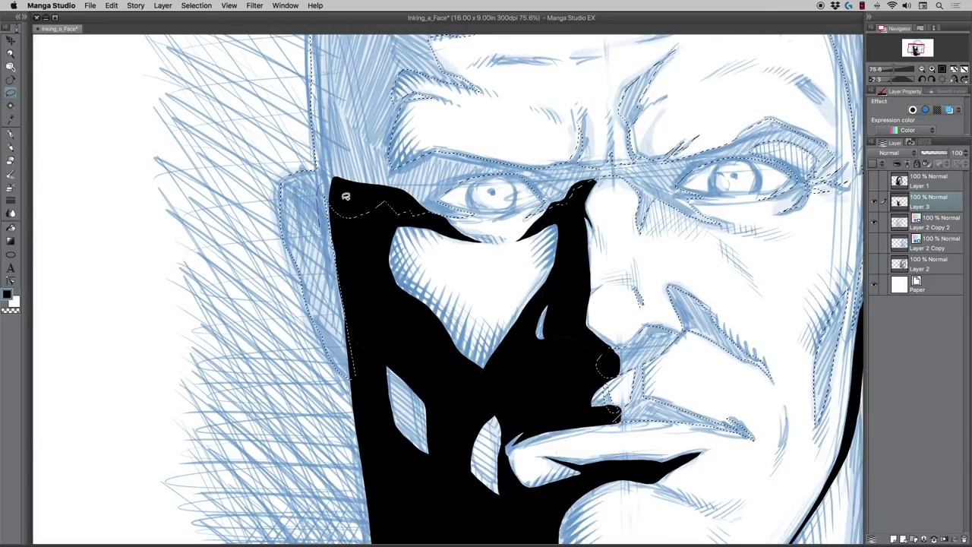
{"action": "left_click_drag", "start_coordinate": [347, 196], "coordinate": [286, 258]}
Step: Fill all the selected hair, brow, ear and facial shadow areas with black, and clear the selection
{"action": "left_click_drag", "start_coordinate": [395, 486], "coordinate": [242, 288]}
{"action": "scroll", "coordinate": [294, 332], "scroll_direction": "up", "scroll_amount": 2}
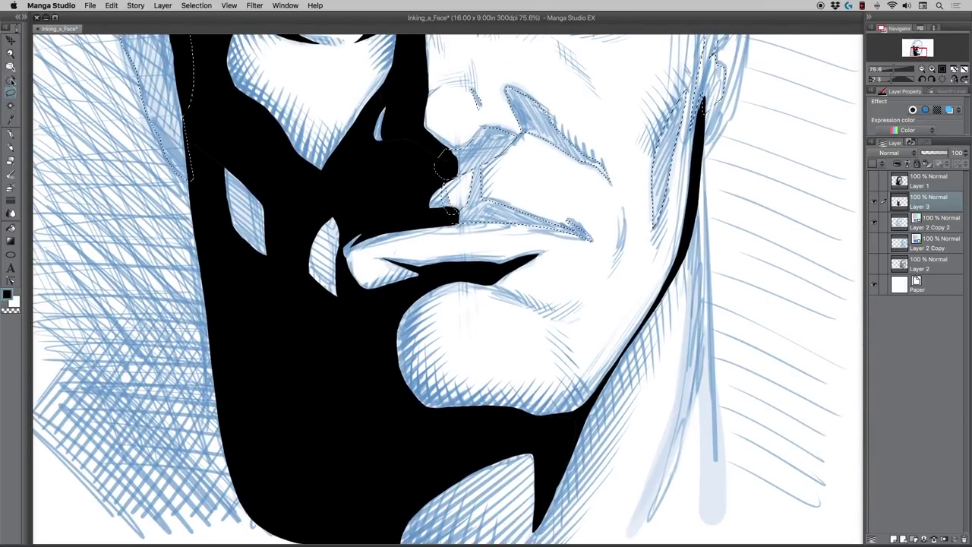
{"action": "left_click", "coordinate": [10, 54]}
{"action": "left_click_drag", "start_coordinate": [303, 180], "coordinate": [216, 144]}
{"action": "left_click_drag", "start_coordinate": [317, 253], "coordinate": [349, 332]}
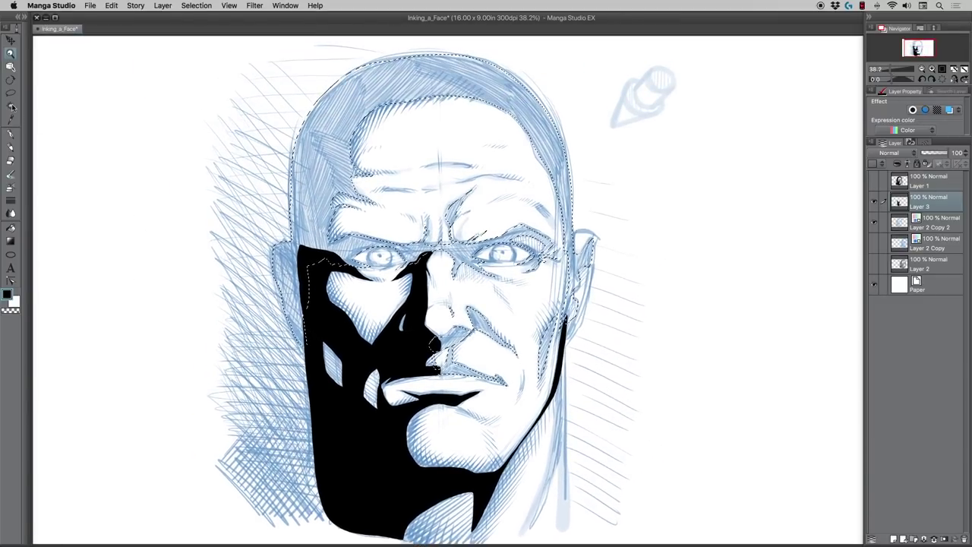
{"action": "left_click", "coordinate": [11, 227]}
{"action": "left_click", "coordinate": [312, 192]}
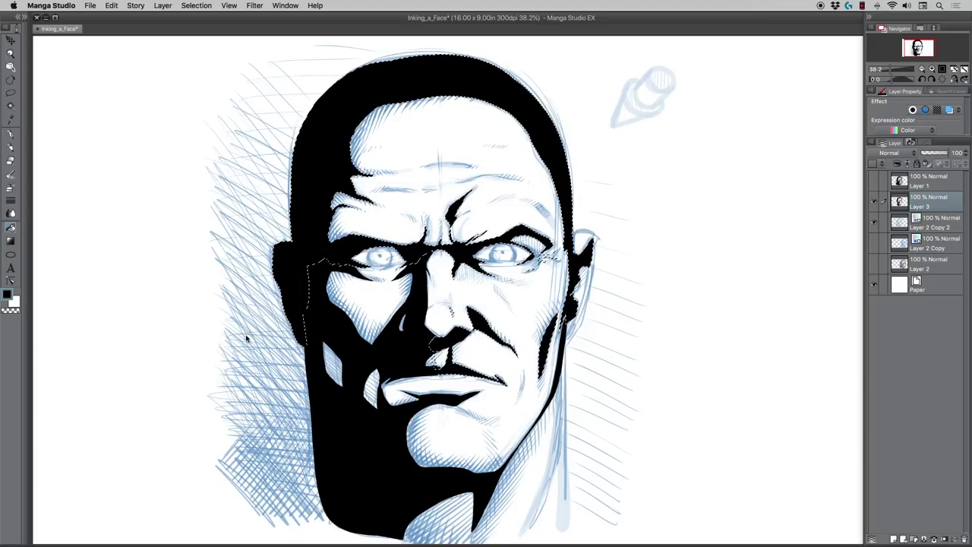
{"action": "key", "text": "super+d"}
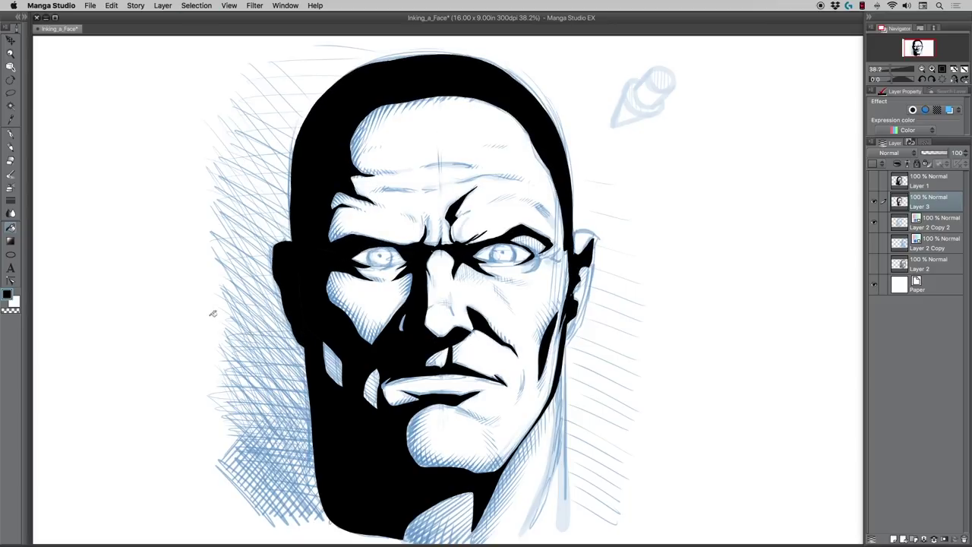
Step: Rotate the canvas onto its side and smooth the outer edge of the hair over the crown with black pen strokes
{"action": "left_click", "coordinate": [11, 53]}
{"action": "left_click_drag", "start_coordinate": [350, 50], "coordinate": [370, 50]}
{"action": "key", "text": "r"}
{"action": "left_click_drag", "start_coordinate": [279, 283], "coordinate": [534, 125]}
{"action": "key", "text": "space"}
{"action": "left_click_drag", "start_coordinate": [436, 334], "coordinate": [340, 371]}
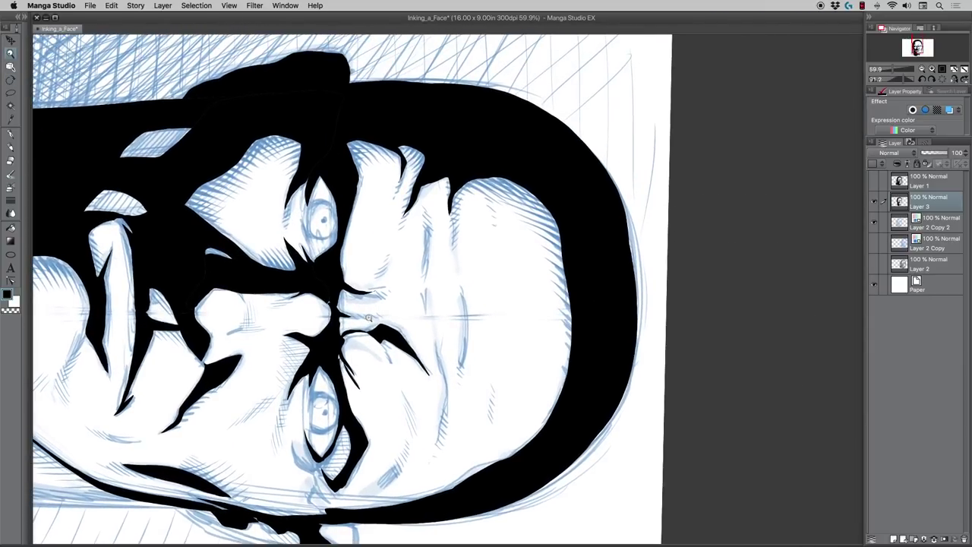
{"action": "left_click", "coordinate": [10, 134]}
{"action": "left_click_drag", "start_coordinate": [591, 156], "coordinate": [630, 246]}
{"action": "mouse_move", "coordinate": [607, 176]}
{"action": "left_mouse_down"}
{"action": "mouse_move", "coordinate": [637, 284]}
{"action": "mouse_move", "coordinate": [632, 317]}
{"action": "left_mouse_up"}
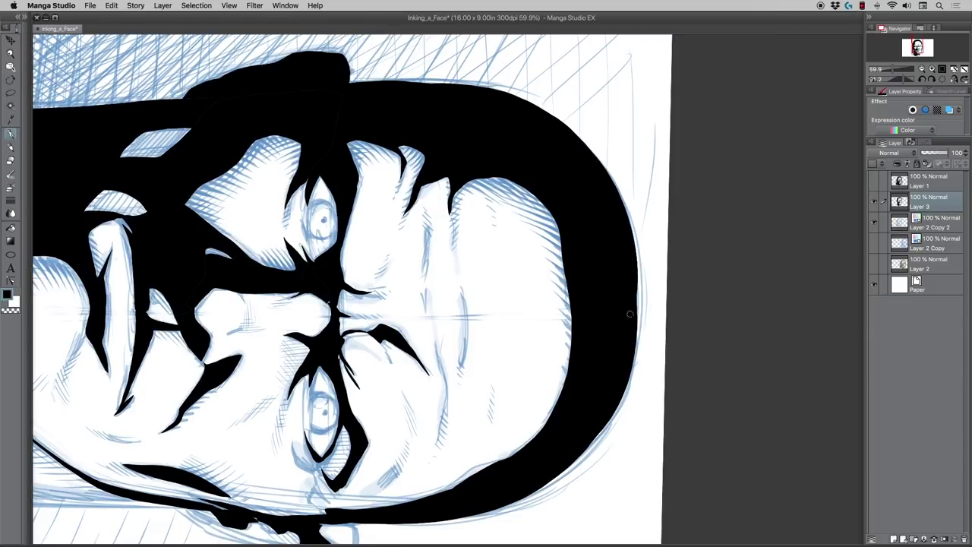
{"action": "left_click_drag", "start_coordinate": [621, 217], "coordinate": [637, 315]}
{"action": "mouse_move", "coordinate": [634, 270]}
{"action": "left_mouse_down"}
{"action": "mouse_move", "coordinate": [633, 360]}
{"action": "mouse_move", "coordinate": [600, 430]}
{"action": "left_mouse_up"}
{"action": "left_click_drag", "start_coordinate": [629, 367], "coordinate": [577, 458]}
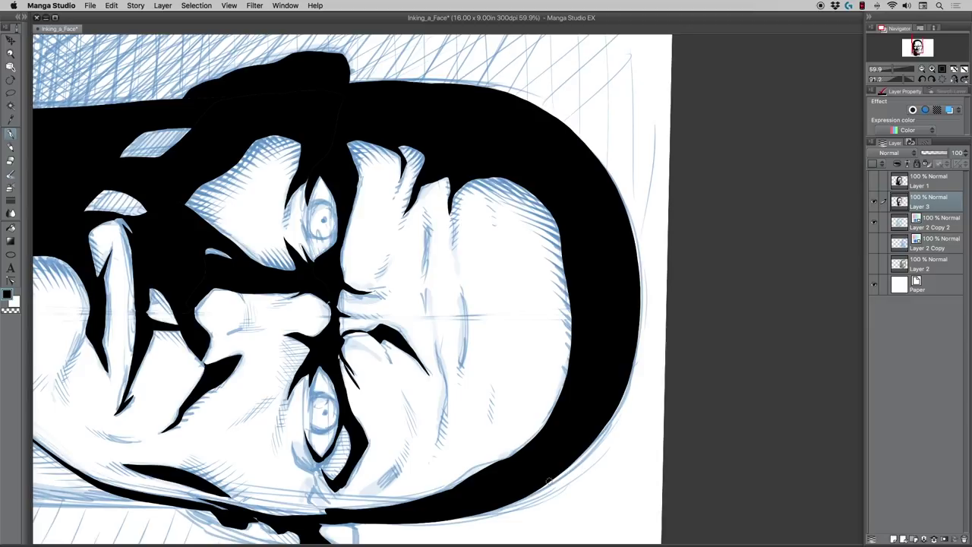
Step: Turn the canvas back upright and examine the filled blacks across the face and both ears
{"action": "key", "text": "r"}
{"action": "left_click_drag", "start_coordinate": [301, 390], "coordinate": [584, 434]}
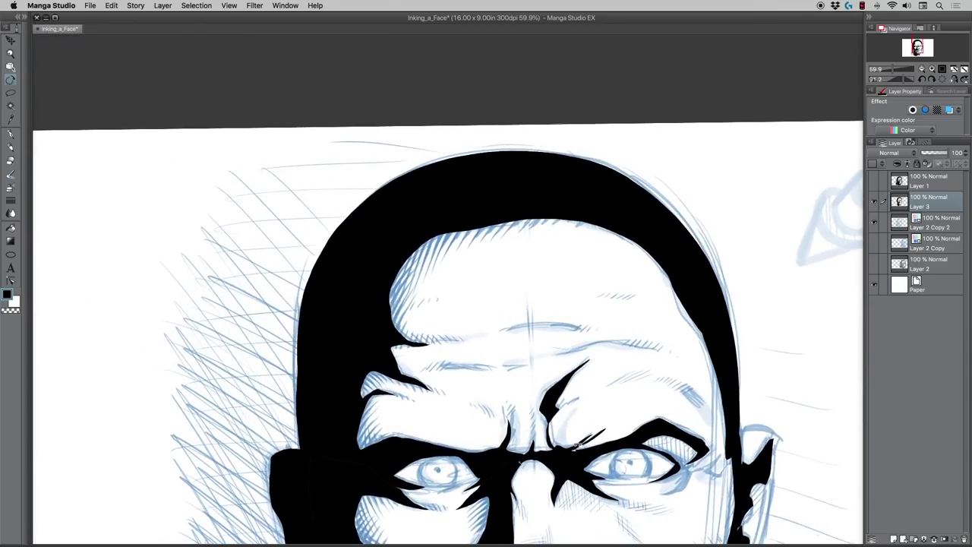
{"action": "key", "text": "p"}
{"action": "left_click_drag", "start_coordinate": [396, 397], "coordinate": [320, 323]}
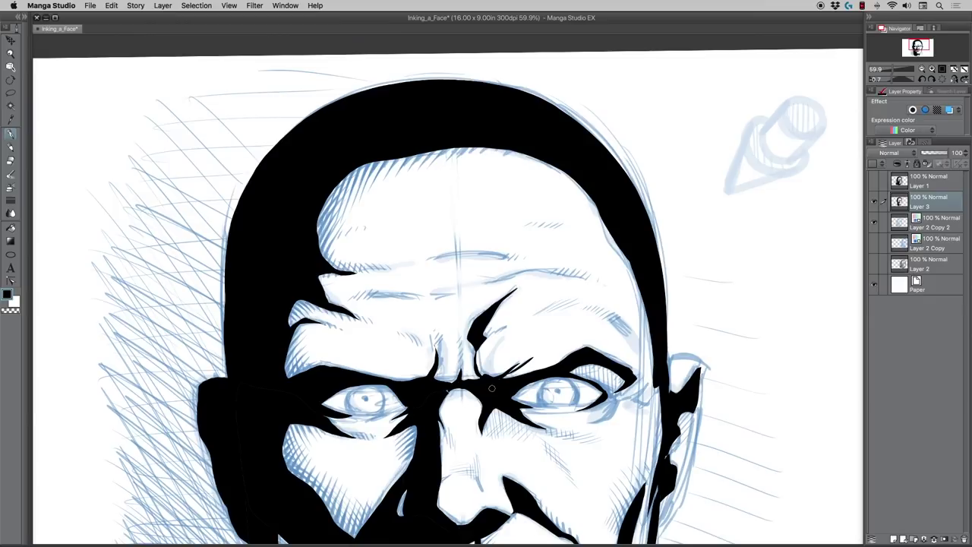
{"action": "scroll", "coordinate": [387, 426], "scroll_direction": "down", "scroll_amount": 5}
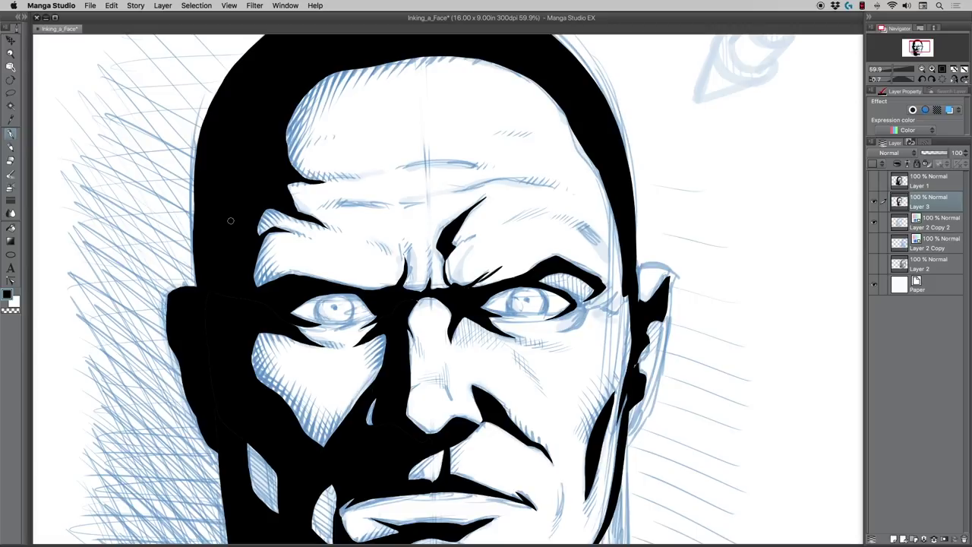
{"action": "left_click_drag", "start_coordinate": [228, 365], "coordinate": [240, 252]}
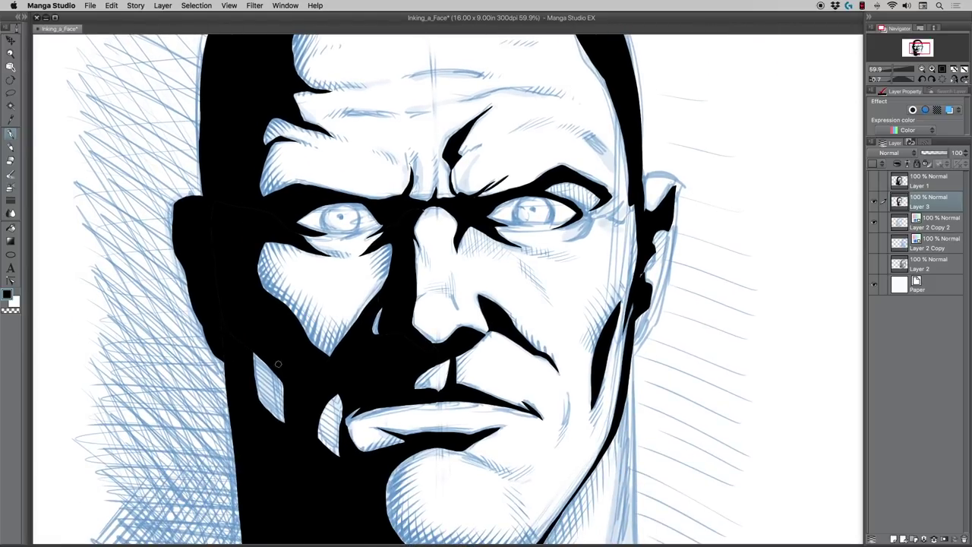
{"action": "left_click_drag", "start_coordinate": [232, 372], "coordinate": [228, 322]}
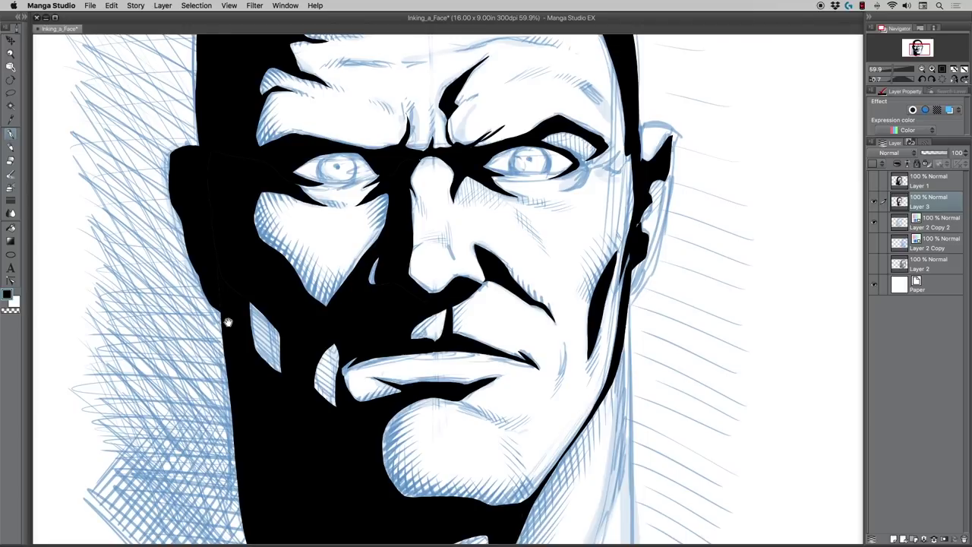
{"action": "left_click_drag", "start_coordinate": [287, 365], "coordinate": [298, 405]}
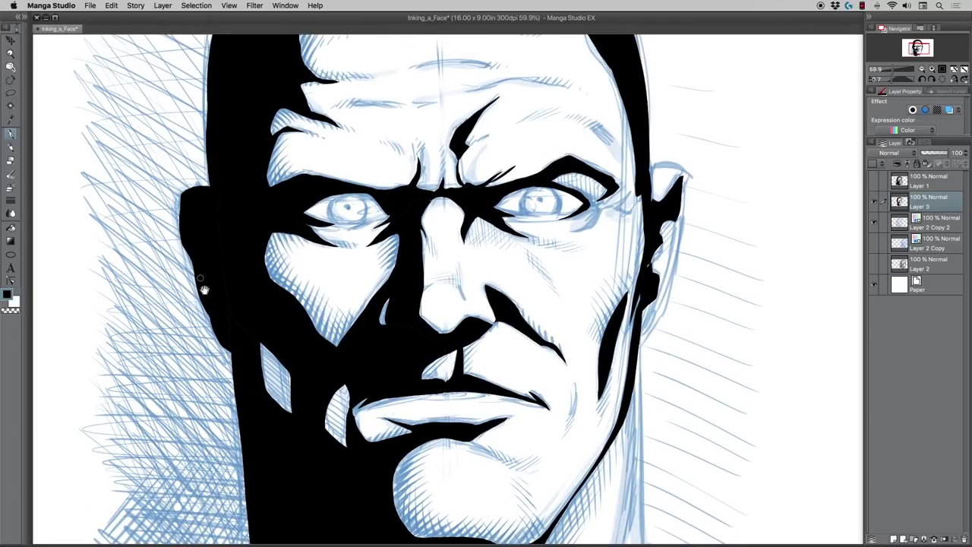
{"action": "left_click_drag", "start_coordinate": [230, 339], "coordinate": [258, 358]}
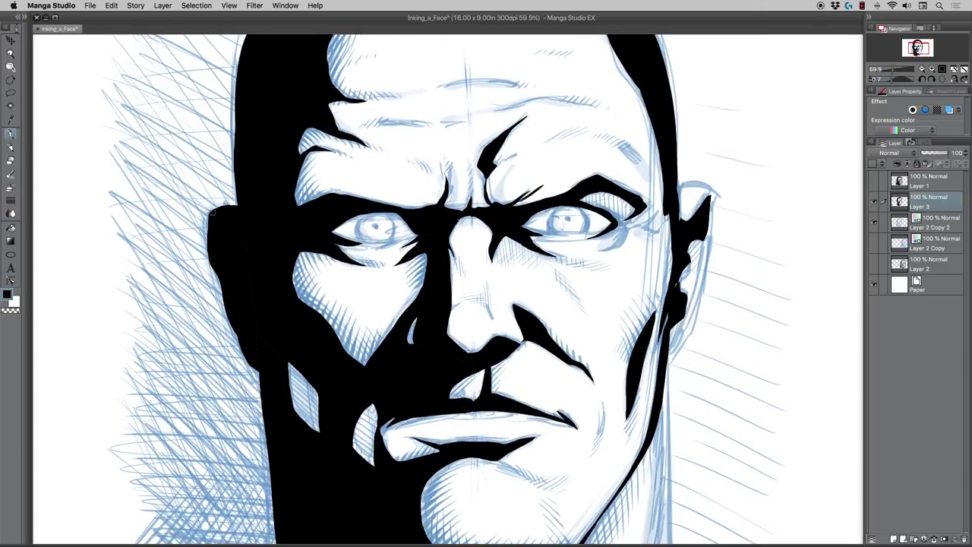
Step: Use a temporary straight line from the top of the shaded ear to mark the matching height on the lit ear
{"action": "mouse_move", "coordinate": [216, 206]}
{"action": "left_mouse_down"}
{"action": "mouse_move", "coordinate": [543, 197]}
{"action": "mouse_move", "coordinate": [723, 194]}
{"action": "left_mouse_up"}
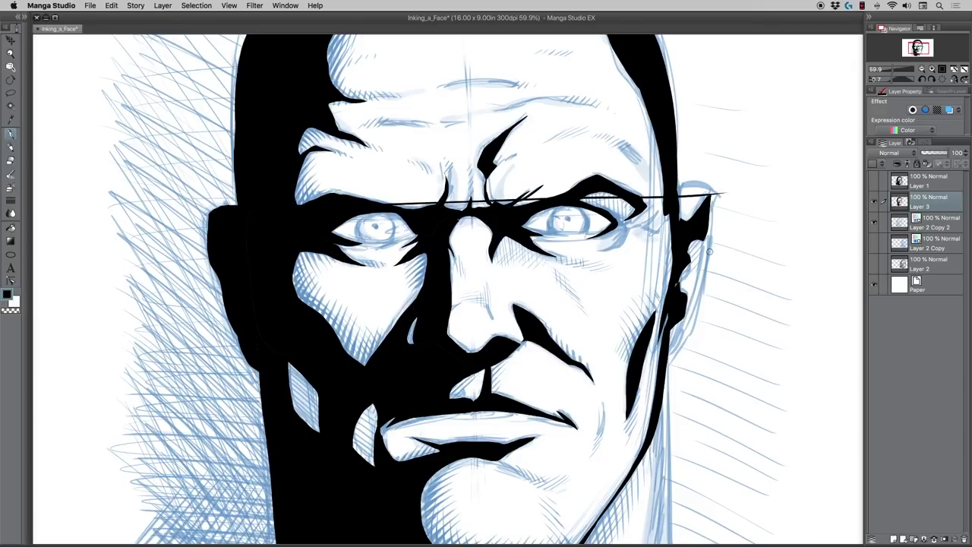
{"action": "key", "text": "cmd+z"}
{"action": "mouse_move", "coordinate": [235, 201]}
{"action": "left_mouse_down"}
{"action": "mouse_move", "coordinate": [247, 294]}
{"action": "mouse_move", "coordinate": [233, 170]}
{"action": "left_mouse_up"}
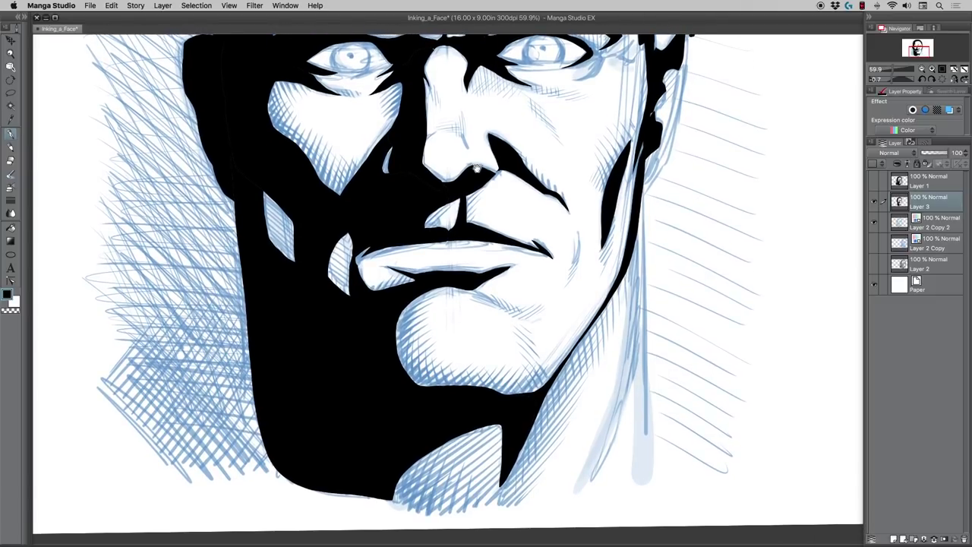
{"action": "left_click_drag", "start_coordinate": [440, 282], "coordinate": [435, 428]}
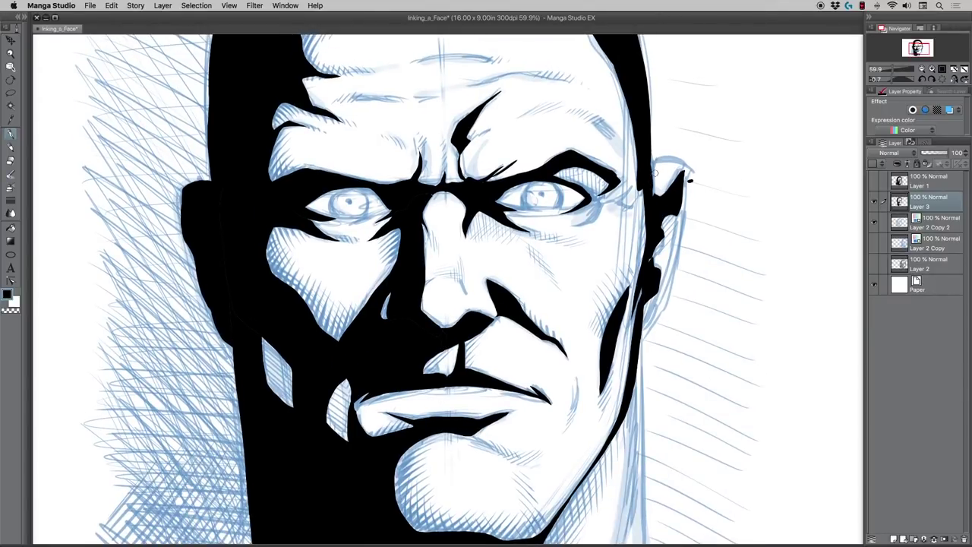
Step: Ink the outline of the lit ear from its upper rim down the outer edge to the lobe
{"action": "mouse_move", "coordinate": [655, 176]}
{"action": "left_mouse_down"}
{"action": "mouse_move", "coordinate": [685, 178]}
{"action": "mouse_move", "coordinate": [682, 243]}
{"action": "mouse_move", "coordinate": [665, 286]}
{"action": "left_mouse_up"}
{"action": "left_click_drag", "start_coordinate": [347, 461], "coordinate": [330, 184]}
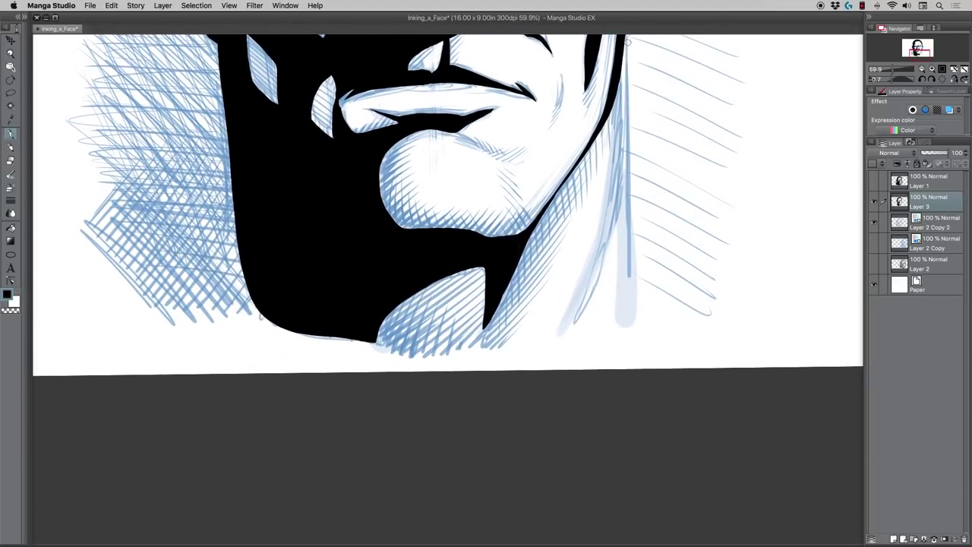
{"action": "left_click_drag", "start_coordinate": [428, 240], "coordinate": [425, 535]}
{"action": "left_click_drag", "start_coordinate": [655, 265], "coordinate": [628, 330]}
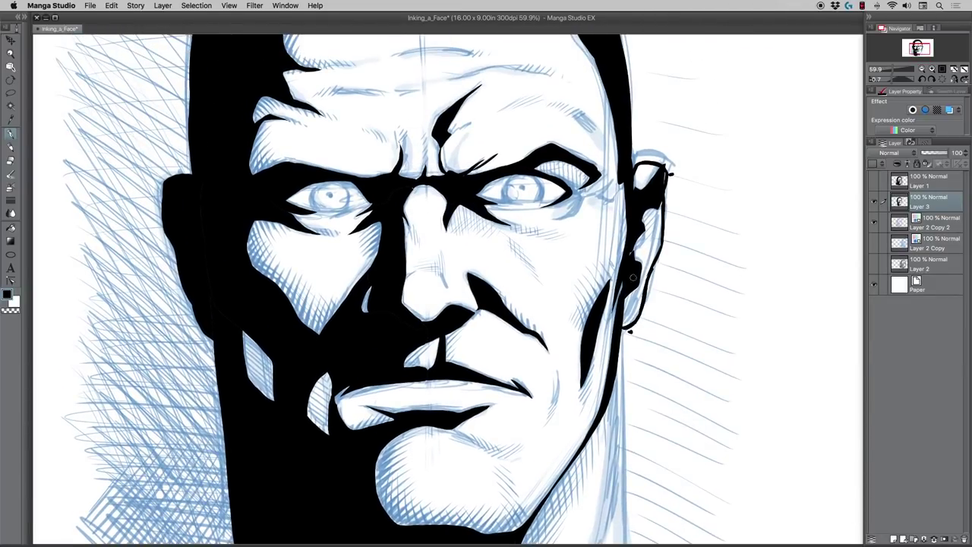
Step: Ink the inner folds of the lit ear and short crow's-feet wrinkles at the outer corner of the lit eye
{"action": "left_click_drag", "start_coordinate": [641, 278], "coordinate": [640, 291]}
{"action": "mouse_move", "coordinate": [648, 228]}
{"action": "left_mouse_down"}
{"action": "mouse_move", "coordinate": [658, 227]}
{"action": "mouse_move", "coordinate": [657, 207]}
{"action": "mouse_move", "coordinate": [646, 266]}
{"action": "left_mouse_up"}
{"action": "left_click_drag", "start_coordinate": [321, 367], "coordinate": [331, 398]}
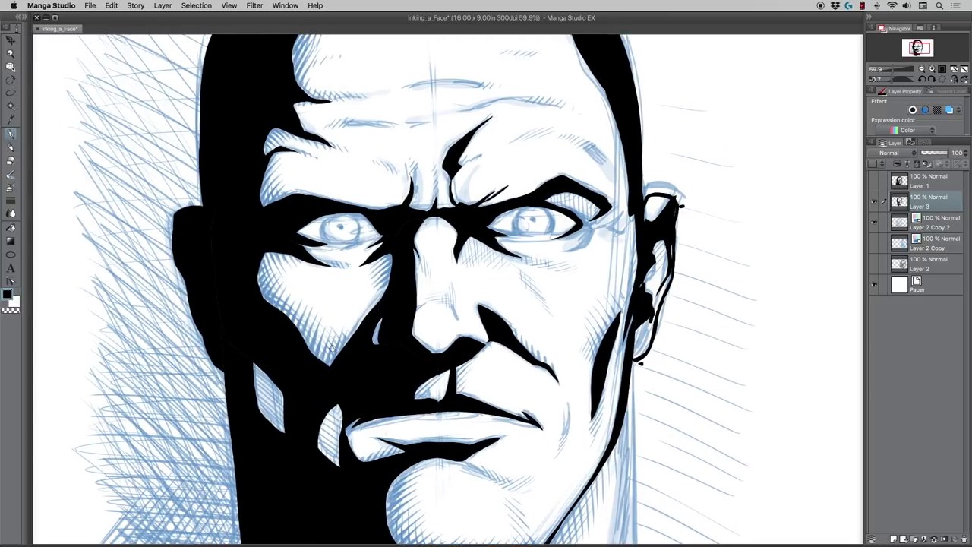
{"action": "left_click_drag", "start_coordinate": [270, 415], "coordinate": [307, 418]}
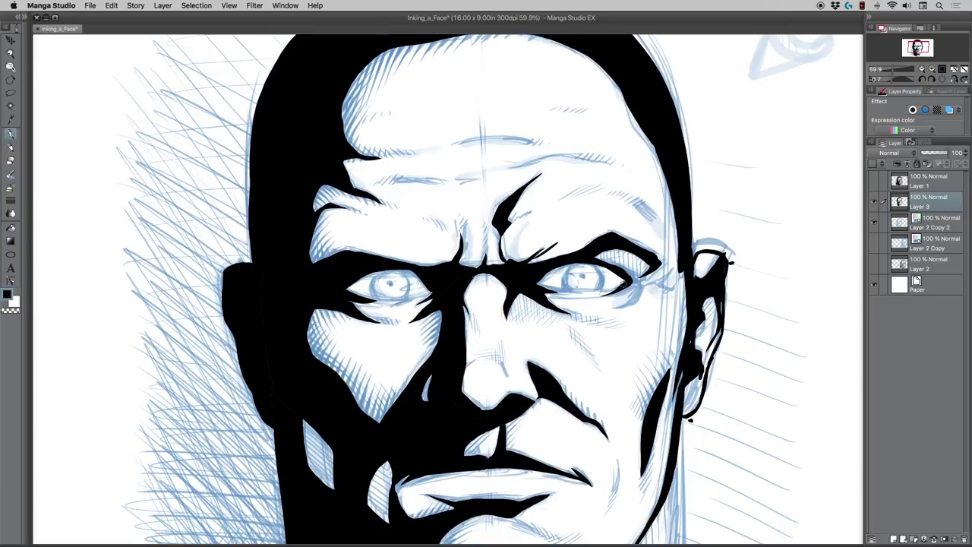
{"action": "mouse_move", "coordinate": [639, 289]}
{"action": "left_mouse_down"}
{"action": "mouse_move", "coordinate": [615, 309]}
{"action": "mouse_move", "coordinate": [654, 278]}
{"action": "mouse_move", "coordinate": [640, 287]}
{"action": "mouse_move", "coordinate": [670, 282]}
{"action": "left_mouse_up"}
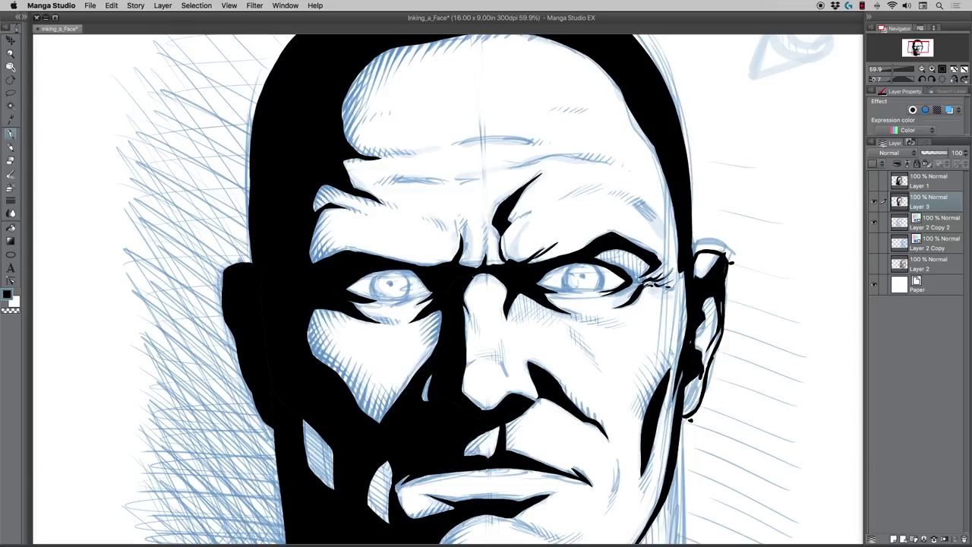
Step: Ink the forehead creases with tapered black strokes and add a short accent above the outer end of the lit brow
{"action": "left_click_drag", "start_coordinate": [267, 368], "coordinate": [280, 392]}
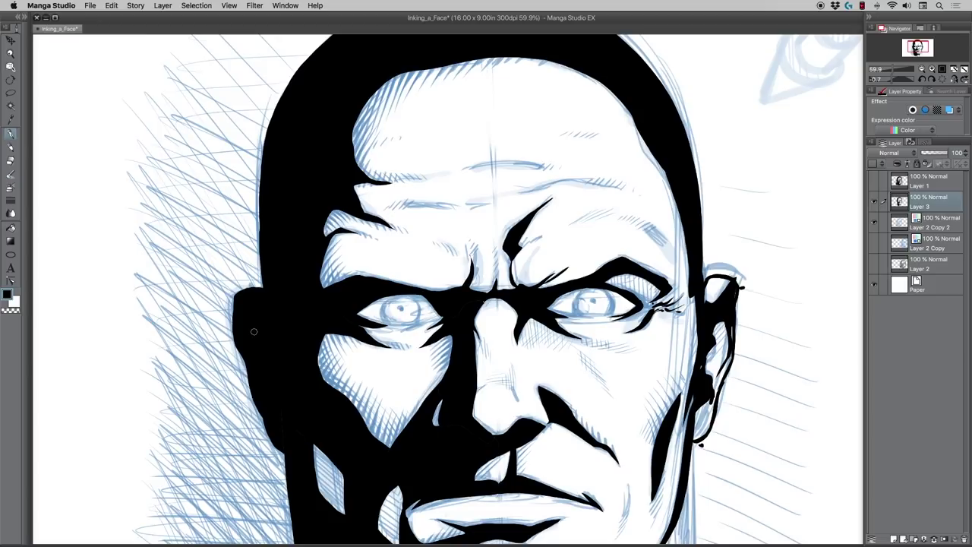
{"action": "left_click_drag", "start_coordinate": [320, 374], "coordinate": [333, 398]}
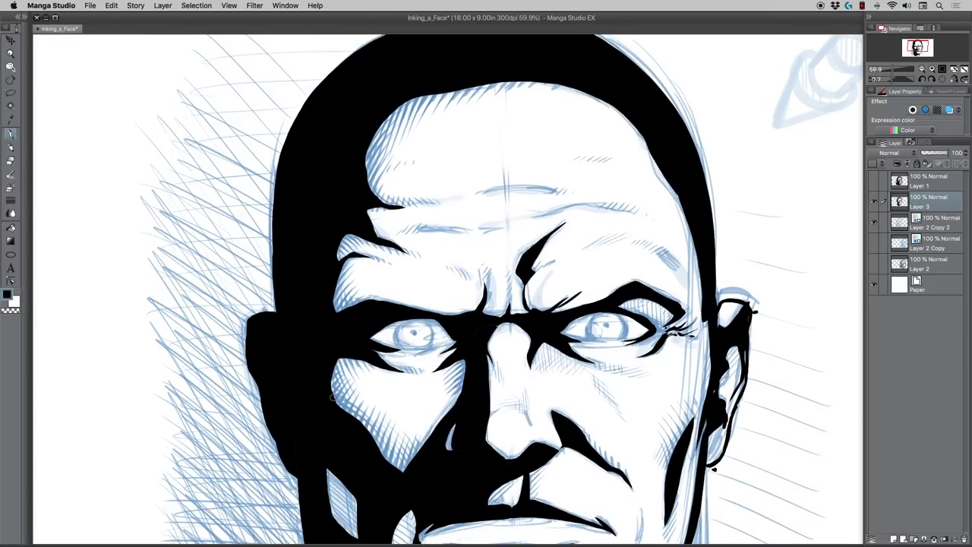
{"action": "mouse_move", "coordinate": [415, 231]}
{"action": "left_mouse_down"}
{"action": "mouse_move", "coordinate": [472, 230]}
{"action": "mouse_move", "coordinate": [580, 202]}
{"action": "mouse_move", "coordinate": [629, 207]}
{"action": "left_mouse_up"}
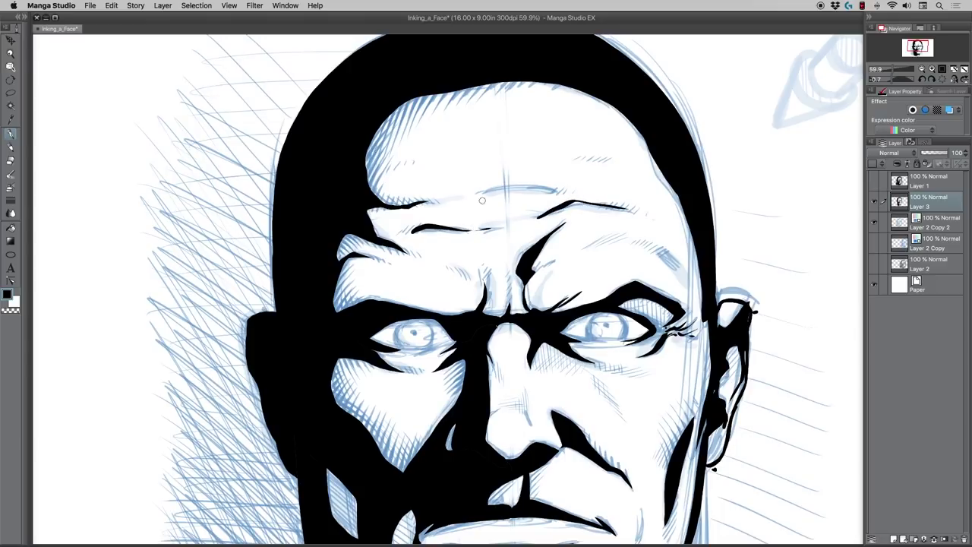
{"action": "left_click_drag", "start_coordinate": [480, 193], "coordinate": [545, 188]}
{"action": "left_click_drag", "start_coordinate": [652, 250], "coordinate": [676, 269]}
{"action": "key", "text": "super+z"}
{"action": "key", "text": "ctrl+z"}
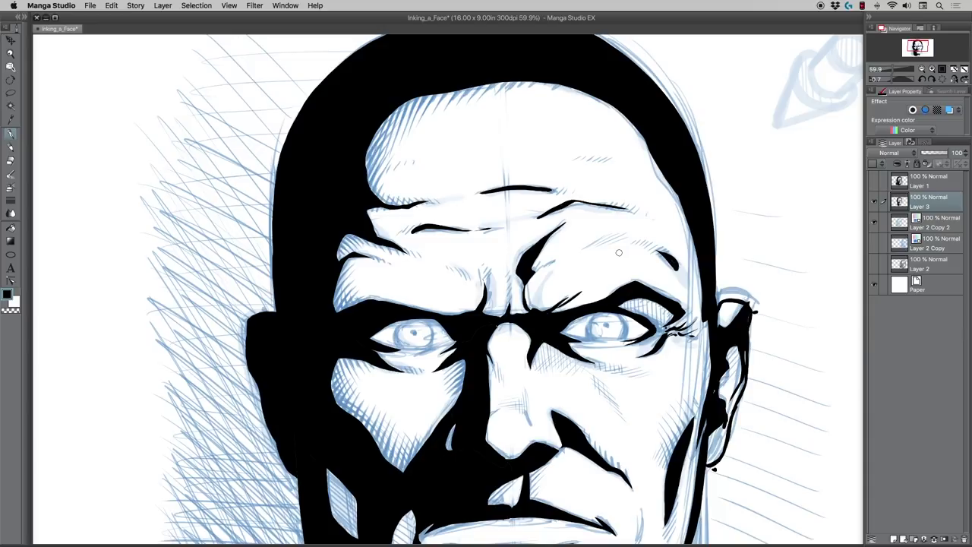
Step: Clean the stray marks off the lit ear's outline and fill its lobe shadow with black
{"action": "left_click", "coordinate": [10, 162]}
{"action": "left_click", "coordinate": [11, 135]}
{"action": "left_click", "coordinate": [8, 294]}
{"action": "left_click_drag", "start_coordinate": [717, 424], "coordinate": [708, 465]}
{"action": "left_click_drag", "start_coordinate": [726, 417], "coordinate": [726, 426]}
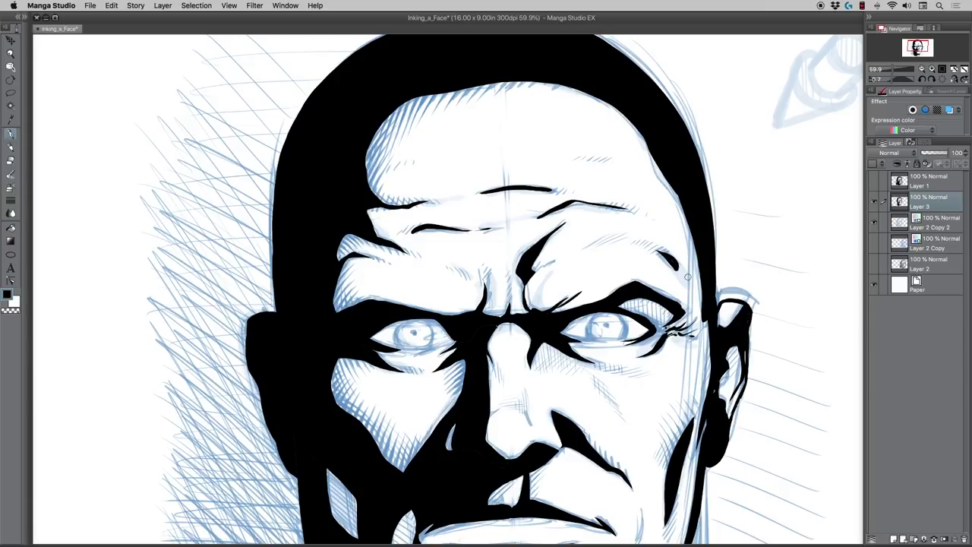
Step: Add a new layer directly above Layer 3 for hatching the shadow edges around the shaded brow
{"action": "left_click_drag", "start_coordinate": [247, 396], "coordinate": [306, 423]}
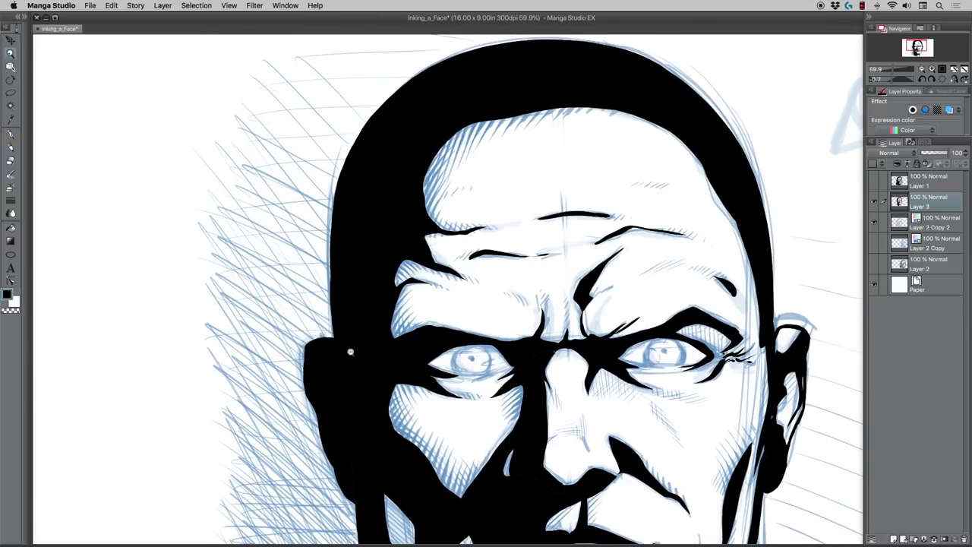
{"action": "mouse_move", "coordinate": [351, 352]}
{"action": "left_mouse_down"}
{"action": "mouse_move", "coordinate": [380, 349]}
{"action": "mouse_move", "coordinate": [356, 360]}
{"action": "left_mouse_up"}
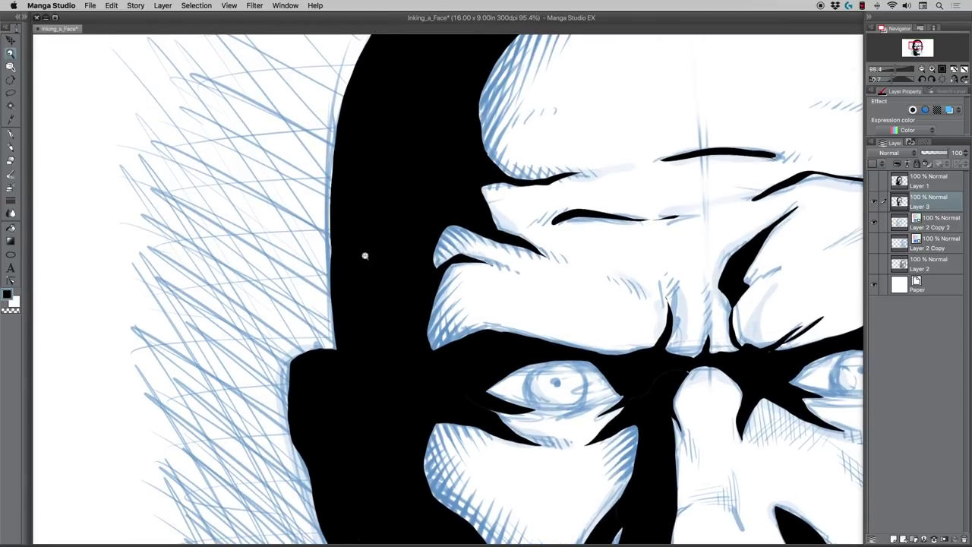
{"action": "left_click", "coordinate": [11, 134]}
{"action": "left_click_drag", "start_coordinate": [348, 430], "coordinate": [351, 445]}
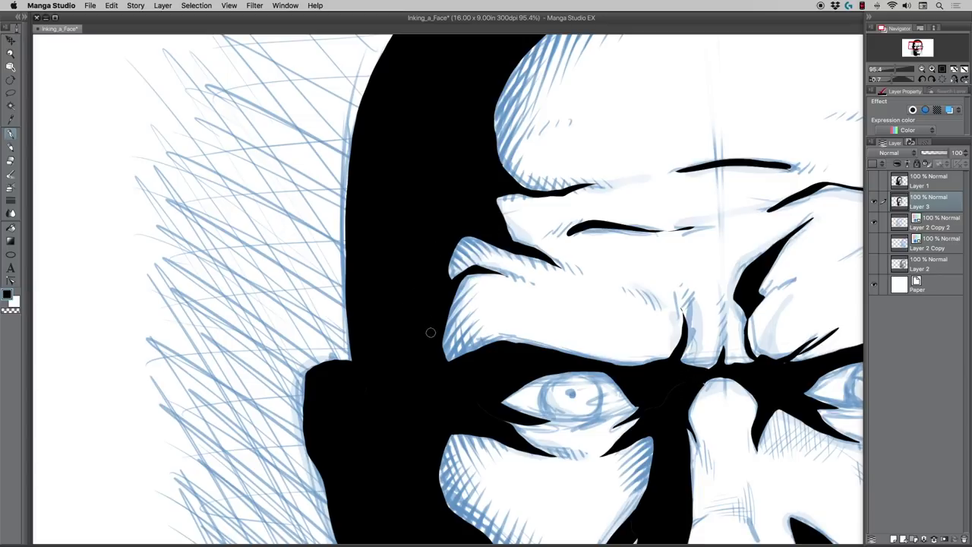
{"action": "left_click_drag", "start_coordinate": [415, 392], "coordinate": [377, 287]}
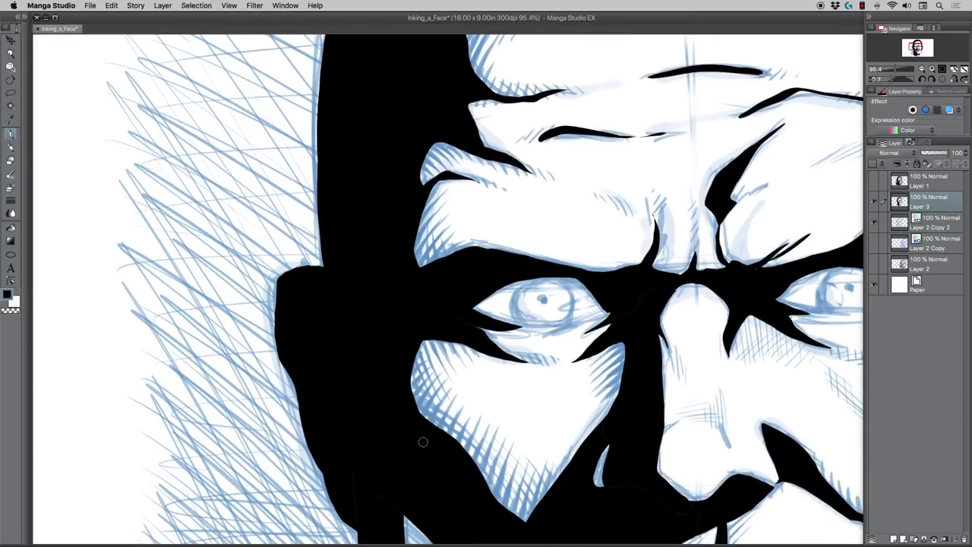
{"action": "left_click_drag", "start_coordinate": [439, 427], "coordinate": [454, 402]}
{"action": "key", "text": "super+z"}
{"action": "mouse_move", "coordinate": [364, 350]}
{"action": "left_mouse_down"}
{"action": "mouse_move", "coordinate": [375, 384]}
{"action": "mouse_move", "coordinate": [401, 404]}
{"action": "mouse_move", "coordinate": [388, 369]}
{"action": "left_mouse_up"}
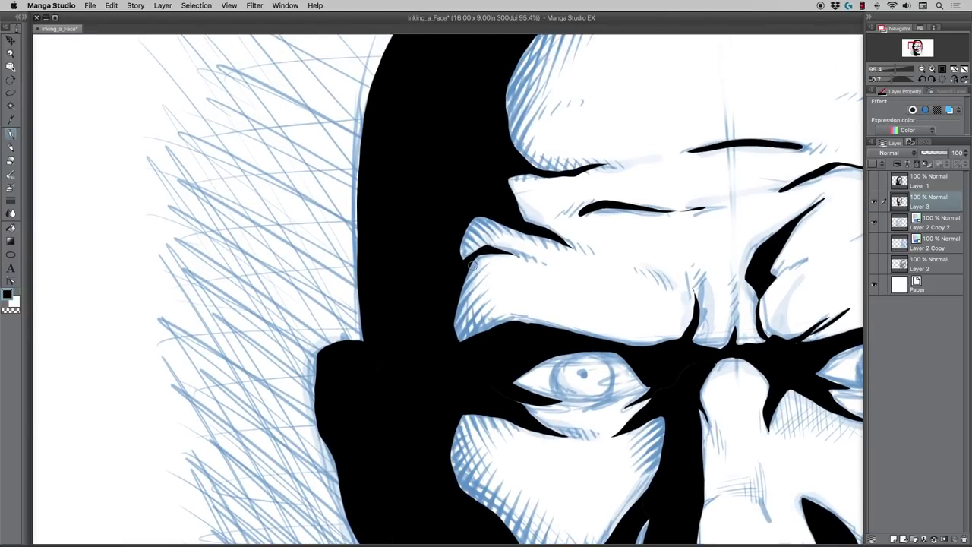
{"action": "left_click", "coordinate": [892, 537]}
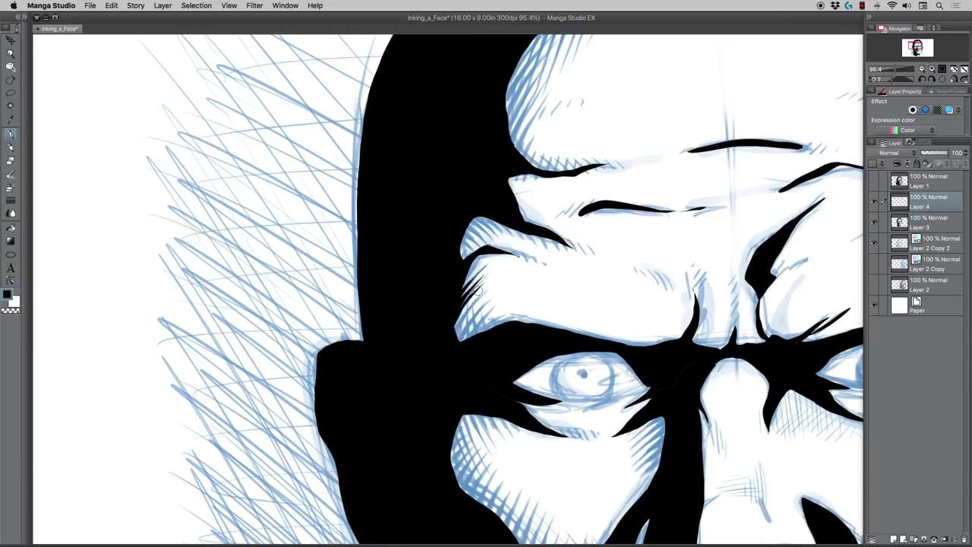
Step: Hatch the temple shadow edge above the shaded eye with short tapered diagonal strokes
{"action": "left_click_drag", "start_coordinate": [481, 287], "coordinate": [448, 332]}
{"action": "left_click_drag", "start_coordinate": [483, 291], "coordinate": [447, 342]}
{"action": "left_click_drag", "start_coordinate": [484, 293], "coordinate": [449, 345]}
{"action": "left_click_drag", "start_coordinate": [477, 309], "coordinate": [451, 350]}
{"action": "key", "text": "super+z"}
{"action": "left_click_drag", "start_coordinate": [474, 313], "coordinate": [452, 350]}
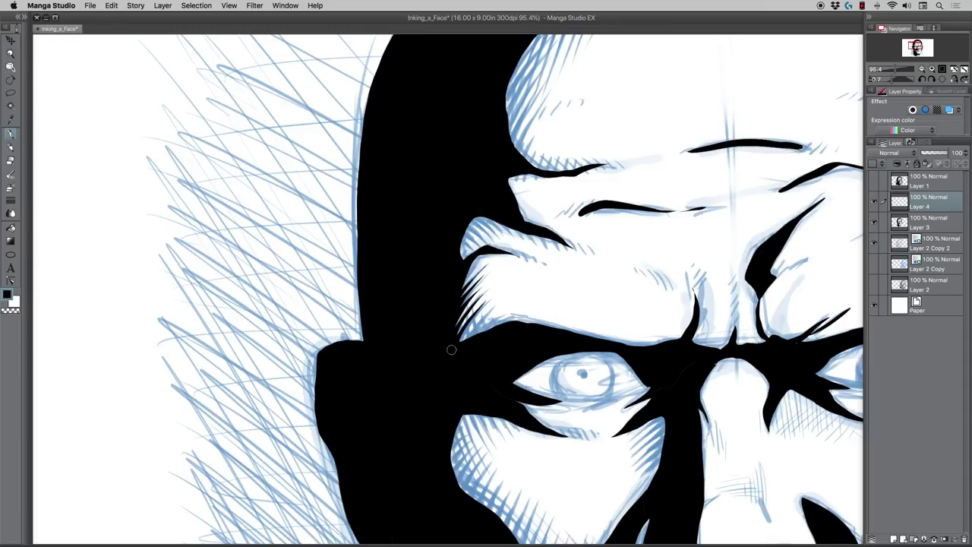
{"action": "key", "text": "super+z"}
{"action": "left_click_drag", "start_coordinate": [471, 315], "coordinate": [452, 349]}
{"action": "key", "text": "super+z"}
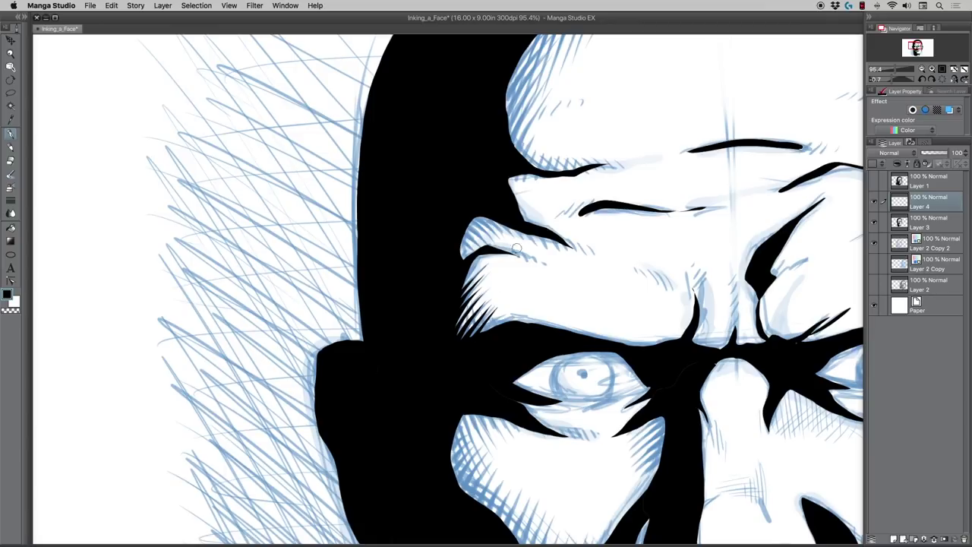
Step: Extend the diagonal hatching from the temple shadow onto the outer top edge of the shaded brow
{"action": "left_click_drag", "start_coordinate": [500, 305], "coordinate": [468, 345]}
{"action": "key", "text": "super+z"}
{"action": "left_click_drag", "start_coordinate": [498, 307], "coordinate": [467, 346]}
{"action": "mouse_move", "coordinate": [503, 310]}
{"action": "left_mouse_down"}
{"action": "mouse_move", "coordinate": [480, 341]}
{"action": "mouse_move", "coordinate": [514, 326]}
{"action": "left_mouse_up"}
{"action": "key", "text": "super+z"}
{"action": "key", "text": "super+z"}
Step: Hatch the upper end of the temple shadow under the crease and cross-hatch its lower part
{"action": "left_click_drag", "start_coordinate": [489, 257], "coordinate": [459, 292]}
{"action": "key", "text": "super+z"}
{"action": "key", "text": "super+z"}
{"action": "left_click_drag", "start_coordinate": [485, 259], "coordinate": [457, 293]}
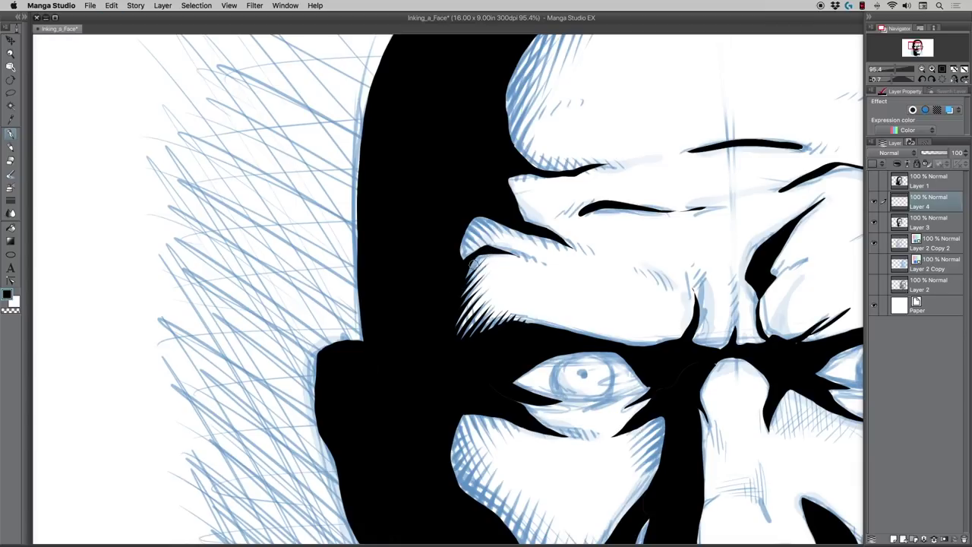
{"action": "left_click_drag", "start_coordinate": [487, 254], "coordinate": [461, 282]}
{"action": "key", "text": "super+z"}
{"action": "left_click_drag", "start_coordinate": [462, 309], "coordinate": [486, 333]}
Step: Examine the whole inked face with the blue sketch layer hidden, and show the sketch again
{"action": "left_click", "coordinate": [11, 53]}
{"action": "left_click_drag", "start_coordinate": [314, 228], "coordinate": [289, 221]}
{"action": "key", "text": "super+minus"}
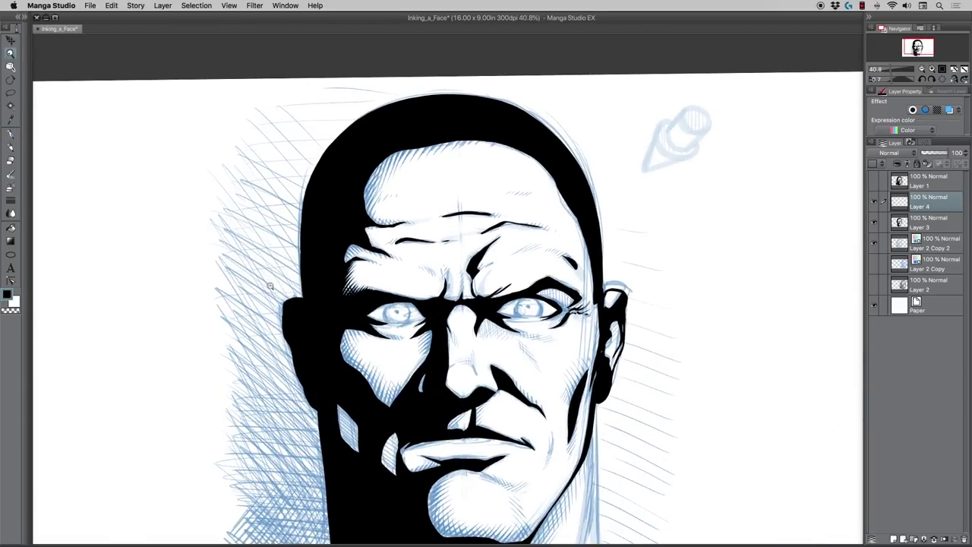
{"action": "left_click", "coordinate": [875, 243]}
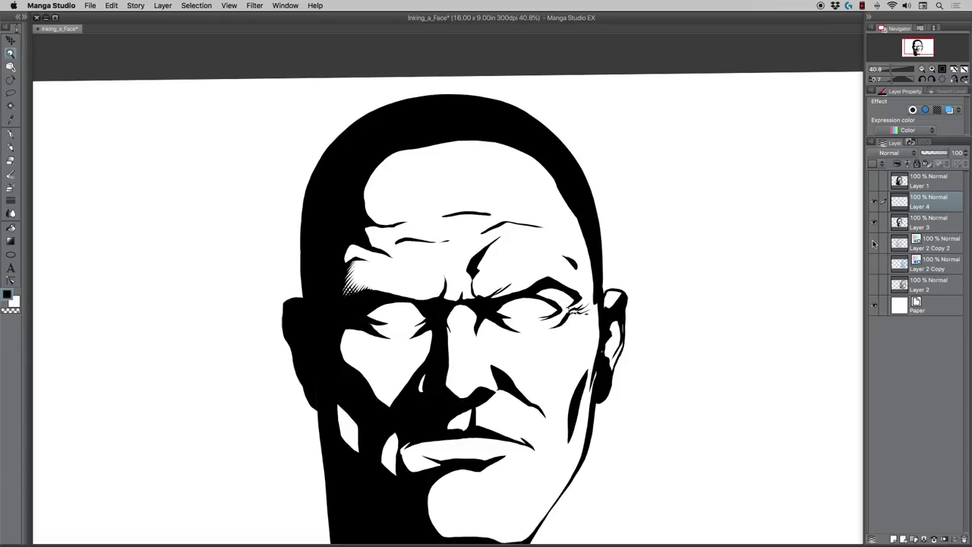
{"action": "left_click", "coordinate": [875, 244]}
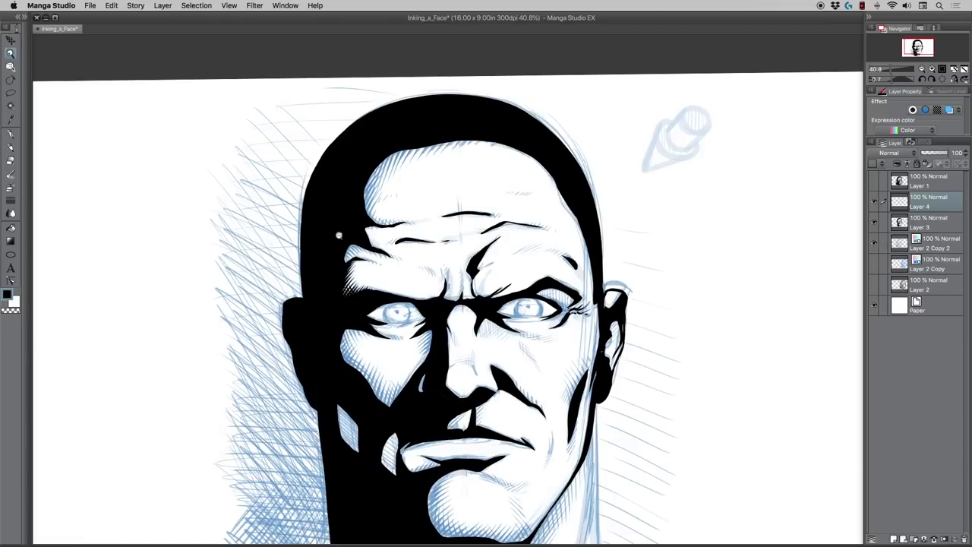
Step: Hatch the fold above the shaded brow and the tail of the crease beneath it with short tapered strokes
{"action": "scroll", "coordinate": [342, 237], "scroll_direction": "up", "scroll_amount": 5}
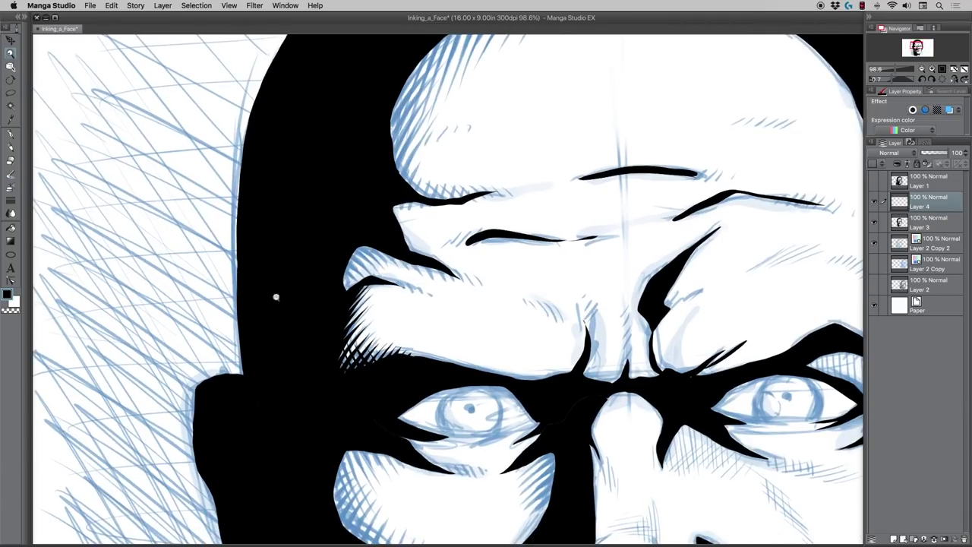
{"action": "left_click_drag", "start_coordinate": [271, 354], "coordinate": [265, 370]}
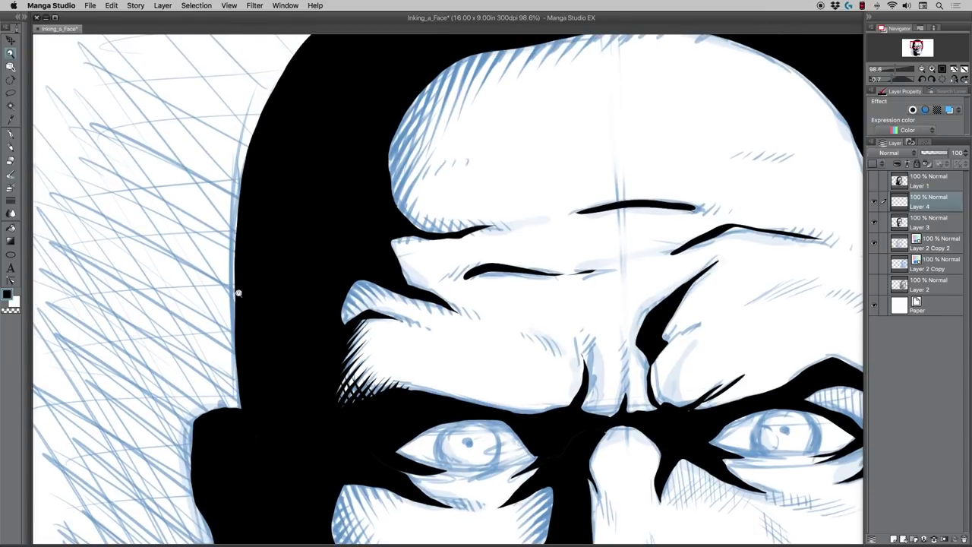
{"action": "left_click", "coordinate": [11, 135]}
{"action": "key", "text": "super+z"}
{"action": "mouse_move", "coordinate": [500, 50]}
{"action": "left_mouse_down"}
{"action": "mouse_move", "coordinate": [486, 72]}
{"action": "mouse_move", "coordinate": [513, 70]}
{"action": "left_mouse_up"}
{"action": "key", "text": "super+z"}
{"action": "key", "text": "super+z"}
{"action": "key", "text": "super+z"}
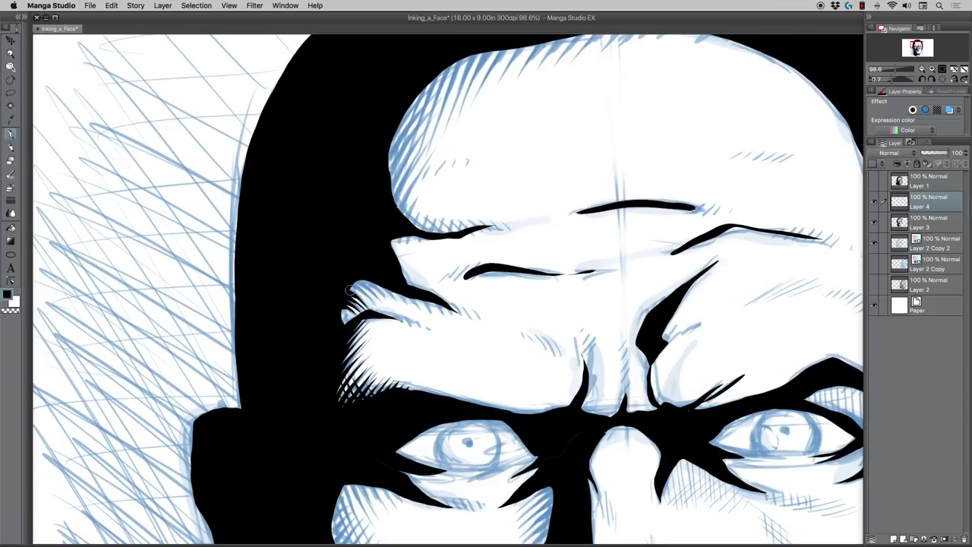
{"action": "mouse_move", "coordinate": [355, 289]}
{"action": "left_mouse_down"}
{"action": "mouse_move", "coordinate": [366, 301]}
{"action": "mouse_move", "coordinate": [370, 292]}
{"action": "left_mouse_up"}
{"action": "left_click_drag", "start_coordinate": [367, 280], "coordinate": [390, 304]}
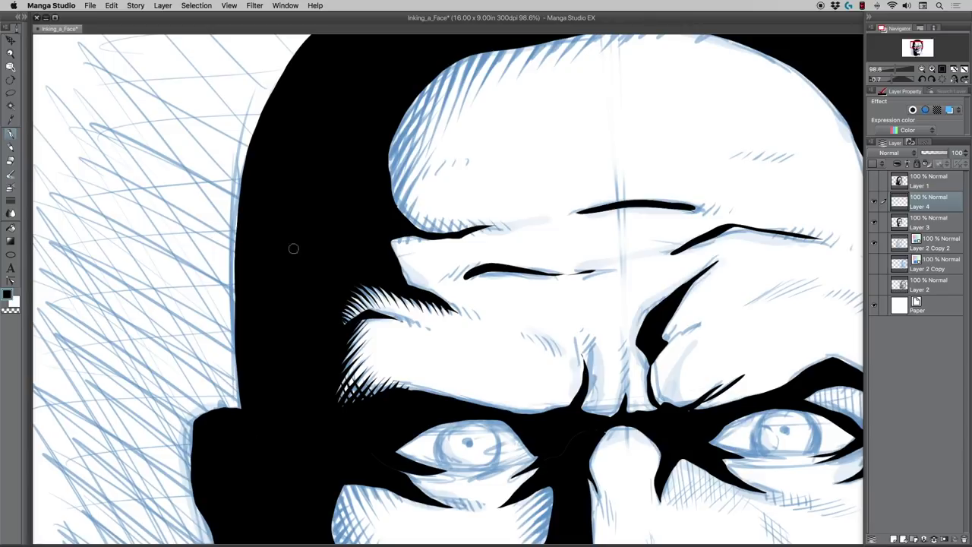
{"action": "left_click_drag", "start_coordinate": [397, 317], "coordinate": [428, 333]}
{"action": "mouse_move", "coordinate": [344, 288]}
{"action": "left_mouse_down"}
{"action": "mouse_move", "coordinate": [363, 303]}
{"action": "mouse_move", "coordinate": [376, 298]}
{"action": "left_mouse_up"}
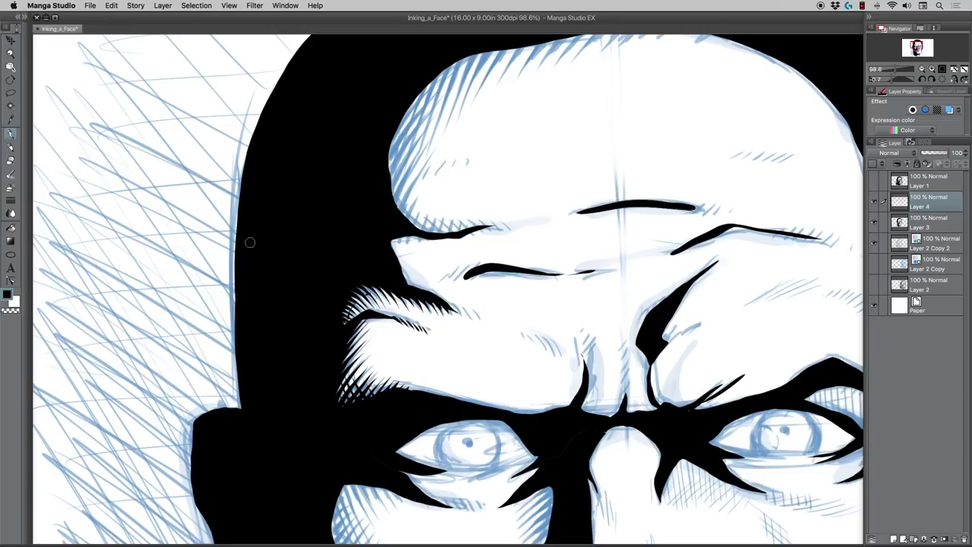
{"action": "left_click", "coordinate": [551, 341]}
{"action": "key", "text": "super+z"}
{"action": "mouse_move", "coordinate": [512, 328]}
{"action": "left_mouse_down"}
{"action": "mouse_move", "coordinate": [561, 351]}
{"action": "mouse_move", "coordinate": [565, 341]}
{"action": "left_mouse_up"}
{"action": "key", "text": "super+z"}
{"action": "key", "text": "super+z"}
{"action": "key", "text": "super+z"}
Step: Ink the small crease above the inner end of the shaded brow as a thin line with short hatching strokes
{"action": "left_click", "coordinate": [544, 357]}
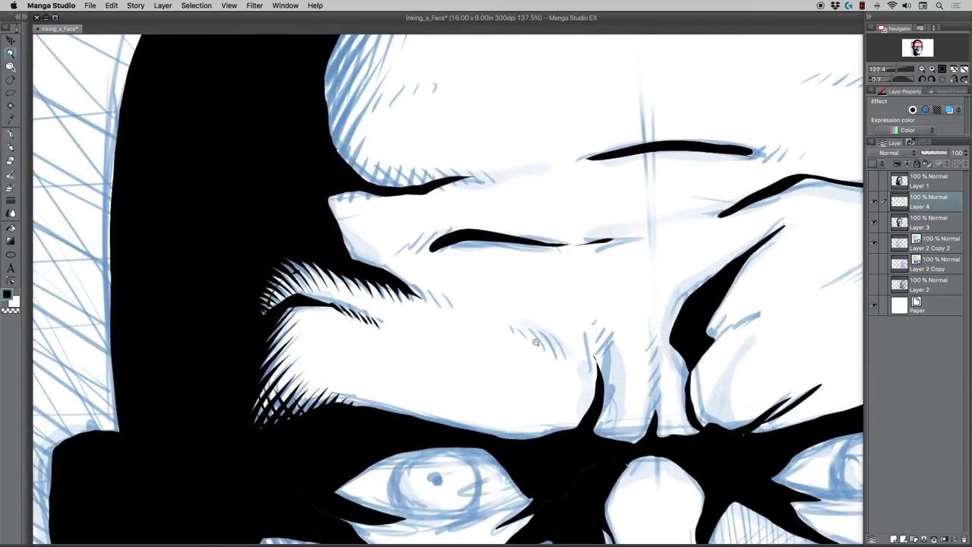
{"action": "left_click", "coordinate": [11, 135]}
{"action": "key", "text": "r"}
{"action": "left_click_drag", "start_coordinate": [353, 332], "coordinate": [363, 288]}
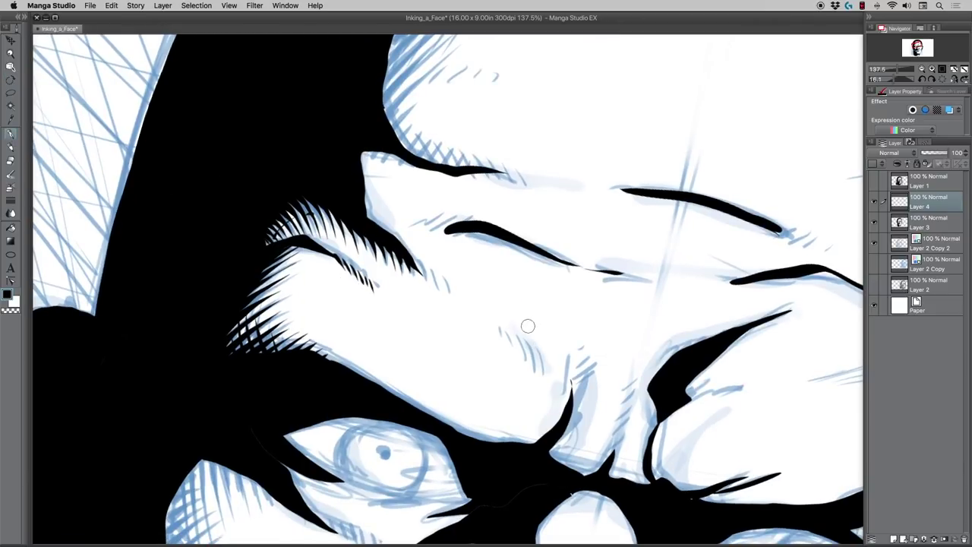
{"action": "left_click_drag", "start_coordinate": [534, 346], "coordinate": [542, 375]}
{"action": "key", "text": "super+z"}
{"action": "key", "text": "super+z"}
{"action": "mouse_move", "coordinate": [527, 341]}
{"action": "left_mouse_down"}
{"action": "mouse_move", "coordinate": [521, 373]}
{"action": "mouse_move", "coordinate": [518, 337]}
{"action": "mouse_move", "coordinate": [525, 356]}
{"action": "mouse_move", "coordinate": [512, 358]}
{"action": "mouse_move", "coordinate": [507, 331]}
{"action": "mouse_move", "coordinate": [514, 366]}
{"action": "mouse_move", "coordinate": [494, 325]}
{"action": "mouse_move", "coordinate": [544, 367]}
{"action": "mouse_move", "coordinate": [527, 341]}
{"action": "left_mouse_up"}
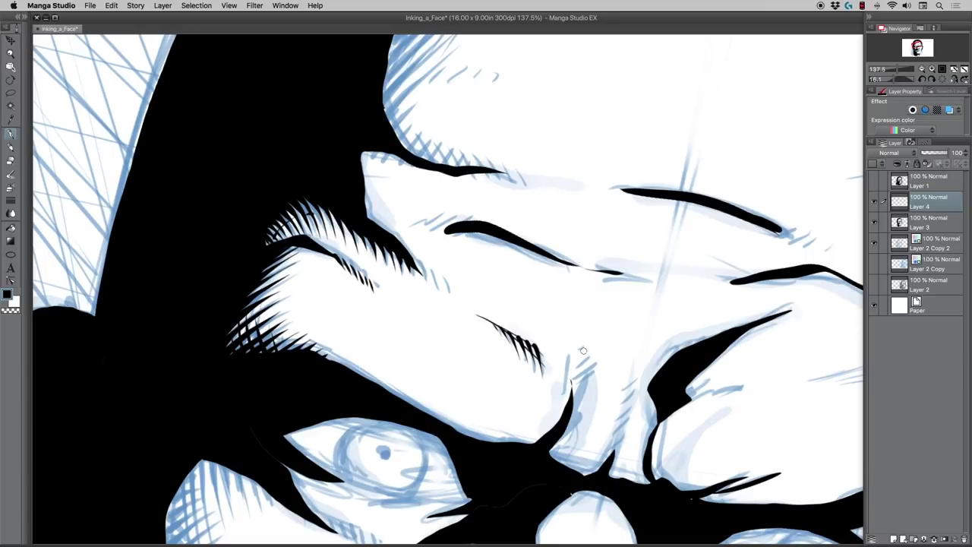
Step: Hatch the frown lines between the brows with short tapered strokes rising from the black shapes
{"action": "left_click_drag", "start_coordinate": [586, 372], "coordinate": [571, 420]}
{"action": "mouse_move", "coordinate": [591, 369]}
{"action": "left_mouse_down"}
{"action": "mouse_move", "coordinate": [567, 387]}
{"action": "mouse_move", "coordinate": [574, 366]}
{"action": "left_mouse_up"}
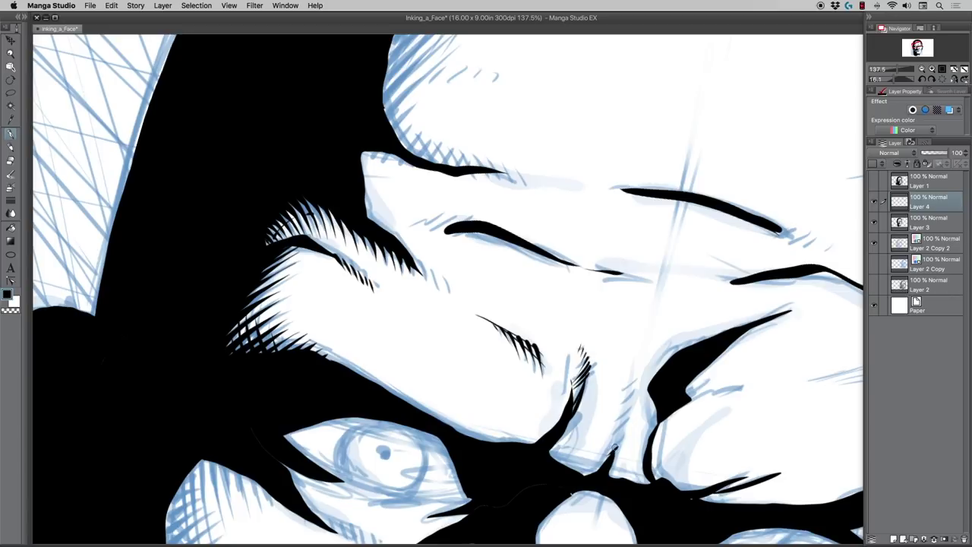
{"action": "left_click_drag", "start_coordinate": [622, 439], "coordinate": [606, 449]}
{"action": "mouse_move", "coordinate": [629, 415]}
{"action": "left_mouse_down"}
{"action": "mouse_move", "coordinate": [610, 434]}
{"action": "mouse_move", "coordinate": [620, 416]}
{"action": "left_mouse_up"}
{"action": "left_click_drag", "start_coordinate": [630, 389], "coordinate": [619, 410]}
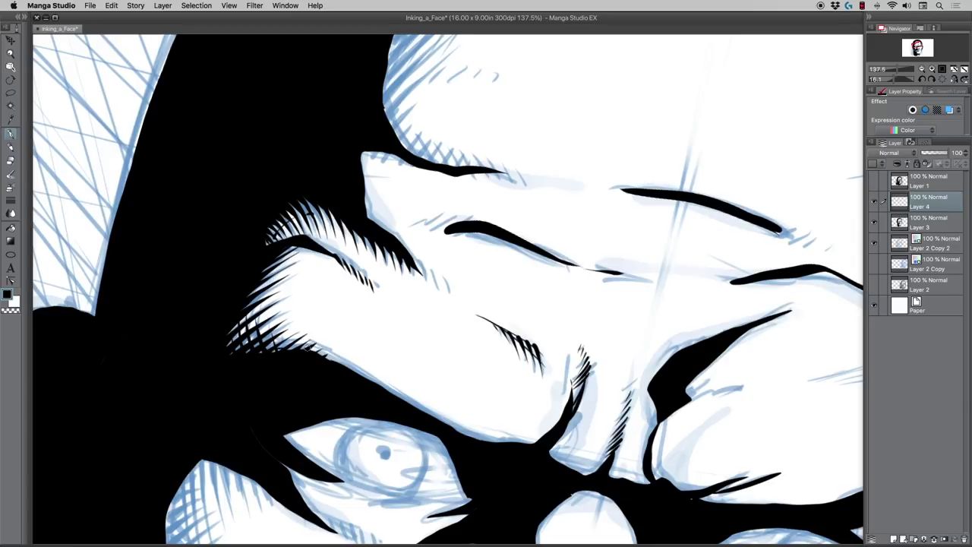
Step: Feather the upper edge of the shaded brow with fine hatching that follows its slope
{"action": "left_click_drag", "start_coordinate": [308, 348], "coordinate": [338, 362]}
{"action": "key", "text": "ctrl+z"}
{"action": "left_click_drag", "start_coordinate": [304, 347], "coordinate": [394, 394]}
{"action": "left_click_drag", "start_coordinate": [329, 356], "coordinate": [409, 399]}
{"action": "mouse_move", "coordinate": [314, 353]}
{"action": "left_mouse_down"}
{"action": "mouse_move", "coordinate": [374, 377]}
{"action": "mouse_move", "coordinate": [395, 398]}
{"action": "left_mouse_up"}
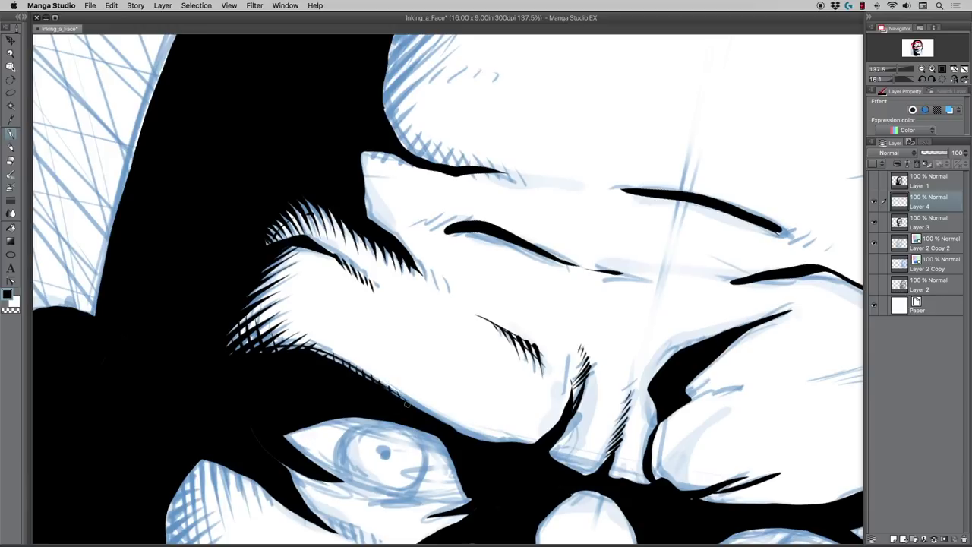
Step: Reset the canvas rotation to 0 and examine the forehead hatching and the whole face
{"action": "double_click", "coordinate": [11, 81]}
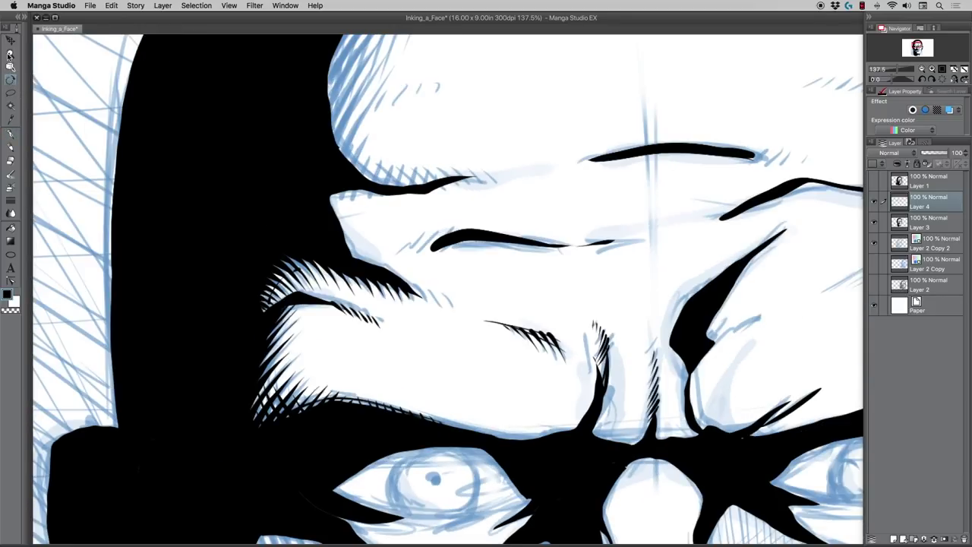
{"action": "left_click", "coordinate": [9, 53]}
{"action": "left_click_drag", "start_coordinate": [392, 317], "coordinate": [438, 364]}
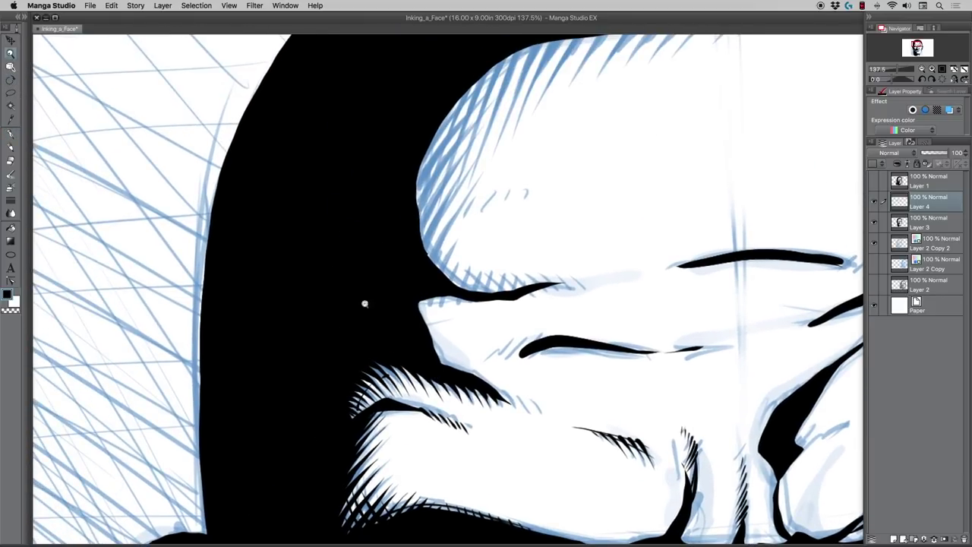
{"action": "left_click_drag", "start_coordinate": [363, 267], "coordinate": [346, 268]}
{"action": "scroll", "coordinate": [345, 268], "scroll_direction": "down", "scroll_amount": 1}
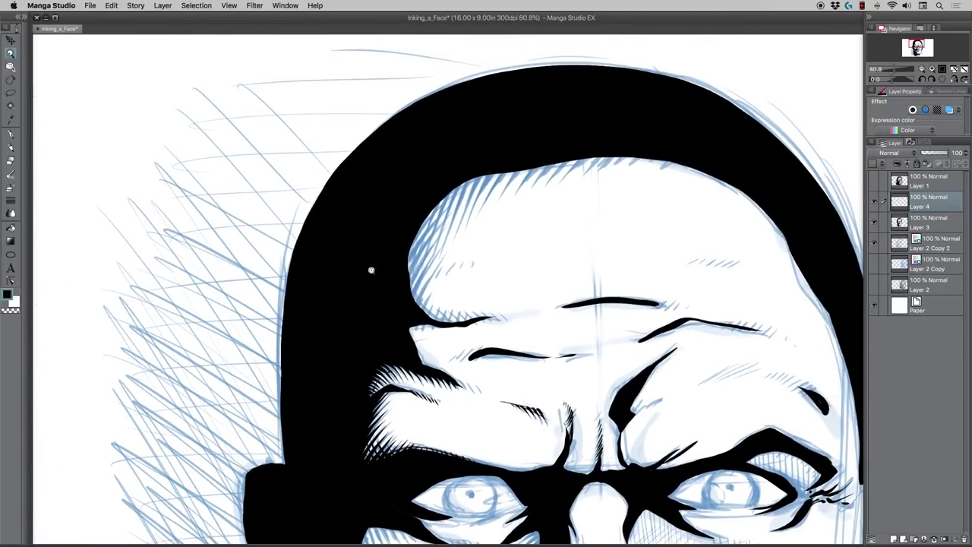
{"action": "left_click", "coordinate": [10, 135]}
{"action": "left_click", "coordinate": [13, 53]}
{"action": "left_click_drag", "start_coordinate": [364, 239], "coordinate": [377, 289]}
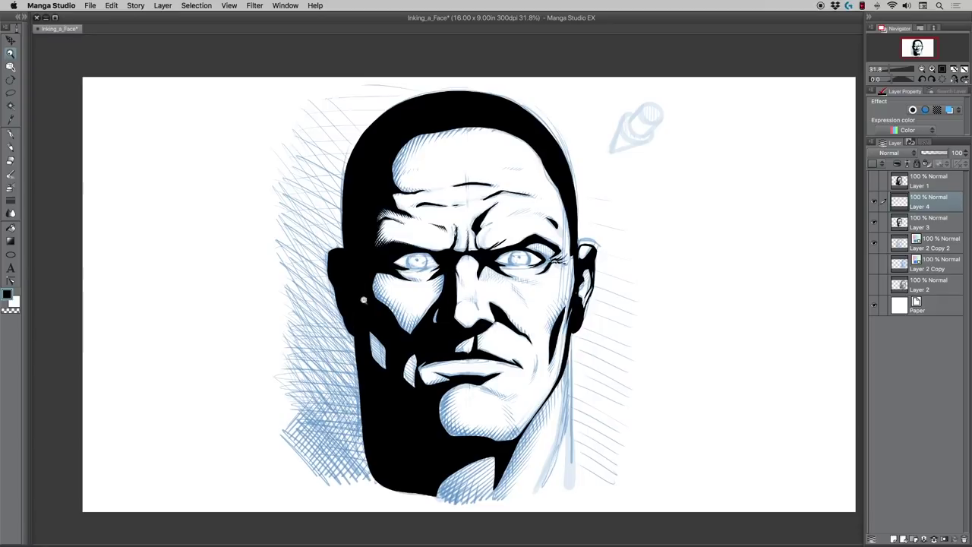
Step: Hatch the curved edge of the forehead's temple shadow with short tapered strokes, starting along its middle part
{"action": "left_click_drag", "start_coordinate": [401, 302], "coordinate": [313, 304]}
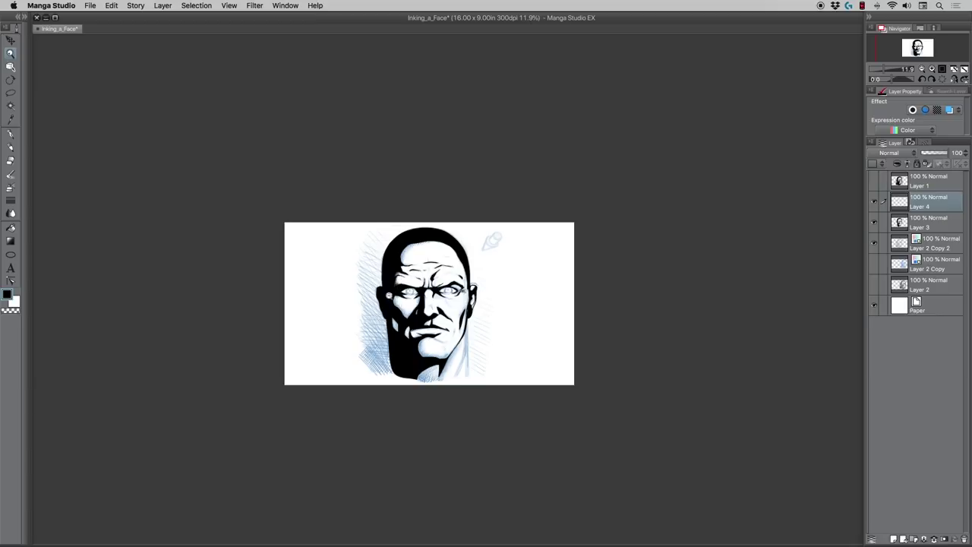
{"action": "mouse_move", "coordinate": [395, 296]}
{"action": "left_mouse_down"}
{"action": "mouse_move", "coordinate": [417, 310]}
{"action": "mouse_move", "coordinate": [402, 288]}
{"action": "left_mouse_up"}
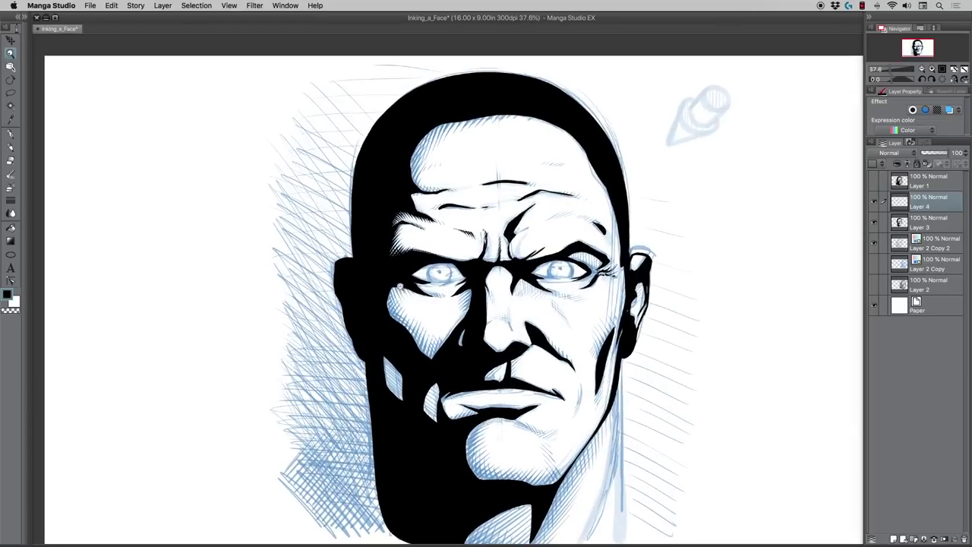
{"action": "left_click_drag", "start_coordinate": [395, 164], "coordinate": [403, 157]}
{"action": "left_click_drag", "start_coordinate": [443, 393], "coordinate": [386, 390]}
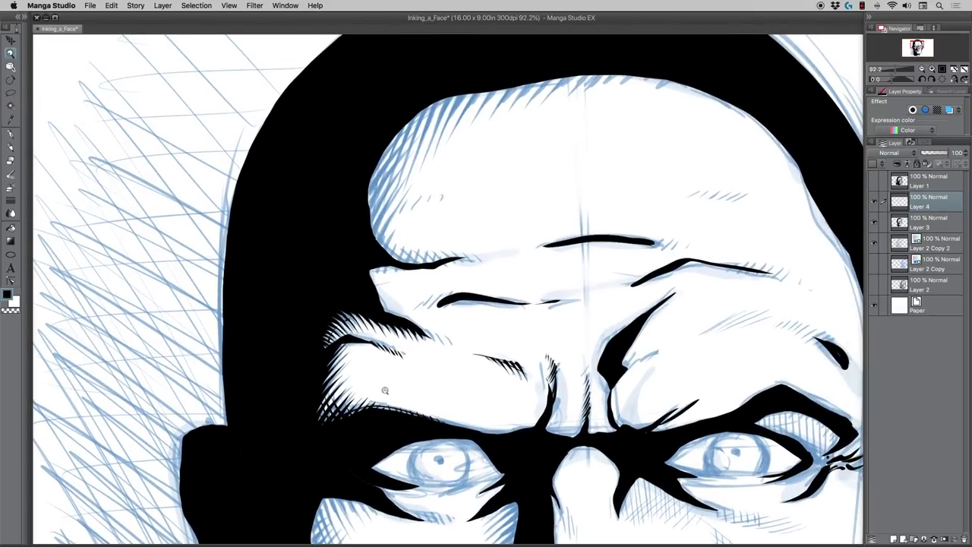
{"action": "left_click_drag", "start_coordinate": [203, 121], "coordinate": [199, 222]}
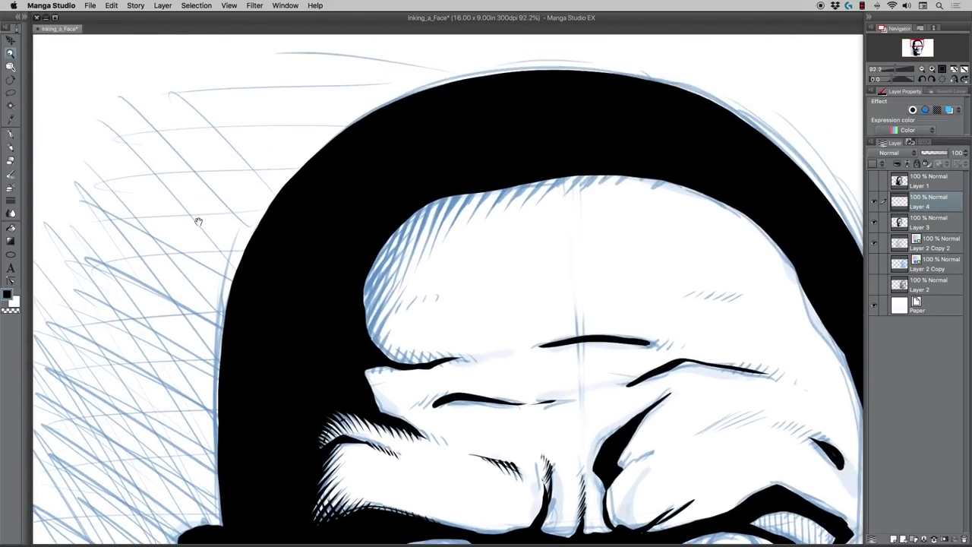
{"action": "left_click", "coordinate": [11, 134]}
{"action": "left_click_drag", "start_coordinate": [404, 239], "coordinate": [366, 281]}
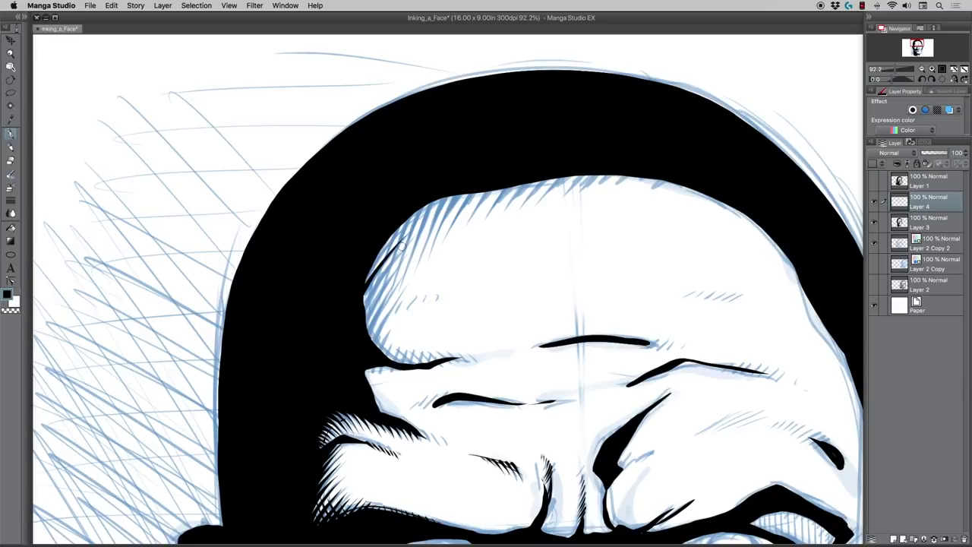
{"action": "left_click_drag", "start_coordinate": [405, 245], "coordinate": [361, 309]}
{"action": "left_click_drag", "start_coordinate": [389, 265], "coordinate": [360, 312]}
{"action": "left_click_drag", "start_coordinate": [377, 275], "coordinate": [360, 301]}
{"action": "left_click_drag", "start_coordinate": [404, 254], "coordinate": [367, 310]}
{"action": "left_click_drag", "start_coordinate": [388, 275], "coordinate": [366, 318]}
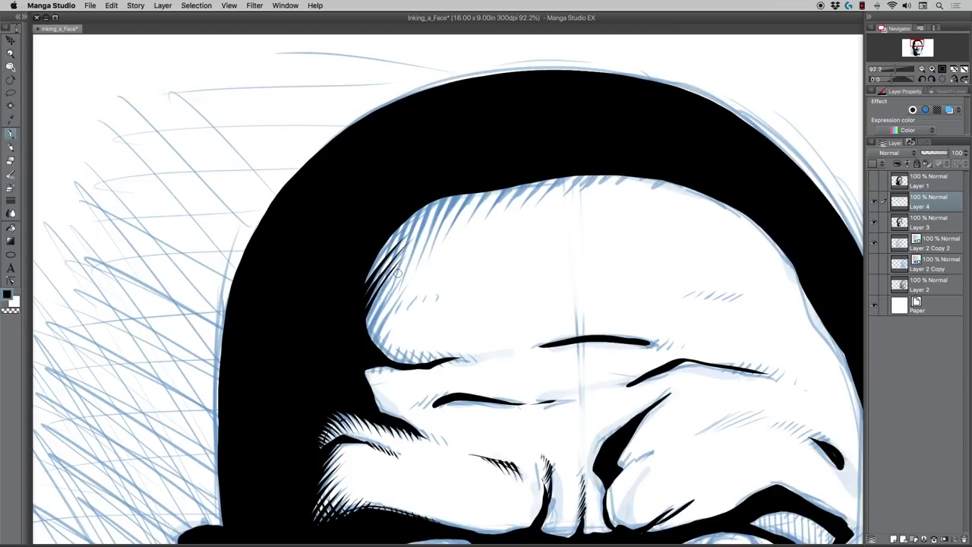
Step: Continue the tapered hatching down the temple shadow's curve and along the crease at its lower end
{"action": "left_click_drag", "start_coordinate": [396, 275], "coordinate": [362, 334]}
{"action": "left_click_drag", "start_coordinate": [383, 295], "coordinate": [364, 332]}
{"action": "left_click_drag", "start_coordinate": [377, 296], "coordinate": [369, 342]}
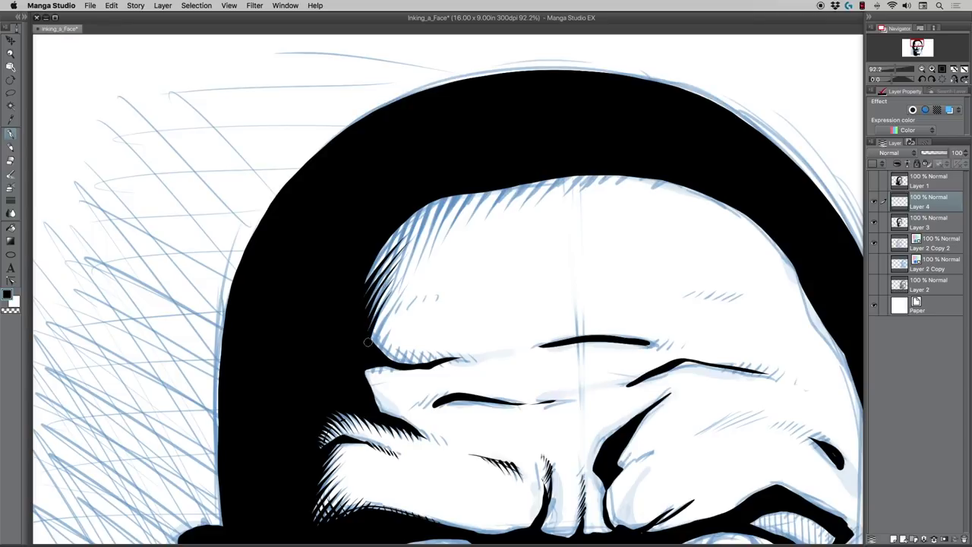
{"action": "left_click_drag", "start_coordinate": [394, 298], "coordinate": [368, 354]}
{"action": "mouse_move", "coordinate": [391, 318]}
{"action": "left_mouse_down"}
{"action": "mouse_move", "coordinate": [372, 353]}
{"action": "mouse_move", "coordinate": [378, 370]}
{"action": "mouse_move", "coordinate": [379, 358]}
{"action": "mouse_move", "coordinate": [385, 364]}
{"action": "left_mouse_up"}
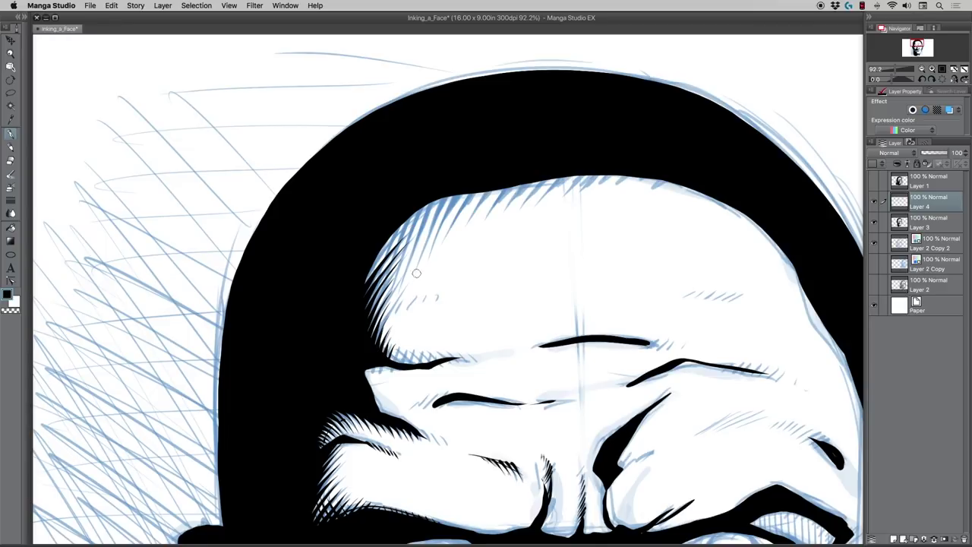
{"action": "mouse_move", "coordinate": [393, 346]}
{"action": "left_mouse_down"}
{"action": "mouse_move", "coordinate": [386, 364]}
{"action": "mouse_move", "coordinate": [403, 366]}
{"action": "left_mouse_up"}
{"action": "mouse_move", "coordinate": [414, 354]}
{"action": "left_mouse_down"}
{"action": "mouse_move", "coordinate": [406, 368]}
{"action": "mouse_move", "coordinate": [429, 364]}
{"action": "left_mouse_up"}
Step: Extend the temple shadow hatching upward toward the hairline with longer slanted strokes, undoing the last stroke
{"action": "left_click_drag", "start_coordinate": [424, 213], "coordinate": [369, 272]}
{"action": "left_click_drag", "start_coordinate": [395, 239], "coordinate": [363, 280]}
{"action": "left_click_drag", "start_coordinate": [396, 240], "coordinate": [372, 270]}
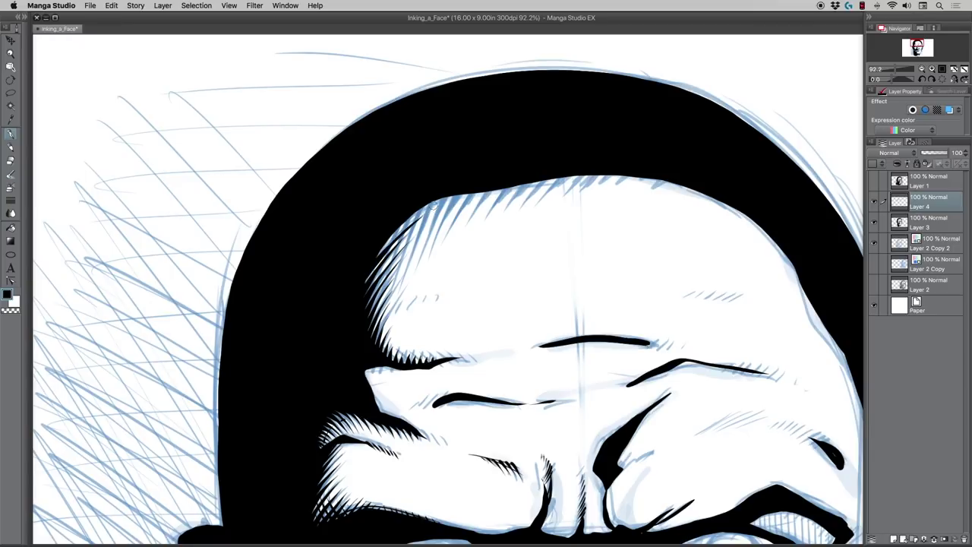
{"action": "left_click_drag", "start_coordinate": [443, 200], "coordinate": [378, 251]}
{"action": "key", "text": "super+z"}
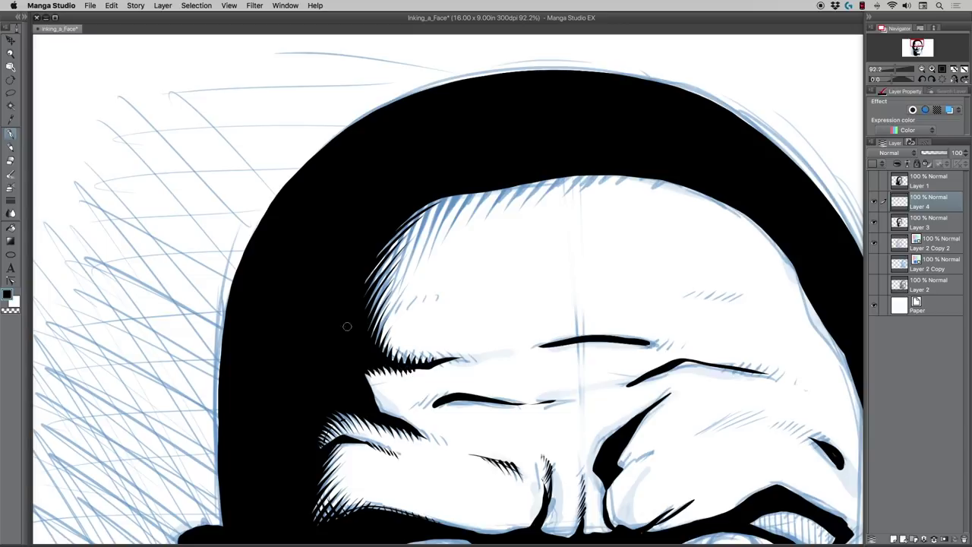
Step: Hatch the edge just below the temple shadow's crease and feather the tips of the middle forehead wrinkles
{"action": "mouse_move", "coordinate": [368, 375]}
{"action": "left_mouse_down"}
{"action": "mouse_move", "coordinate": [393, 373]}
{"action": "mouse_move", "coordinate": [391, 382]}
{"action": "left_mouse_up"}
{"action": "left_click_drag", "start_coordinate": [432, 398], "coordinate": [414, 412]}
{"action": "left_click_drag", "start_coordinate": [632, 377], "coordinate": [610, 394]}
{"action": "mouse_move", "coordinate": [652, 341]}
{"action": "left_mouse_down"}
{"action": "mouse_move", "coordinate": [646, 347]}
{"action": "mouse_move", "coordinate": [657, 349]}
{"action": "left_mouse_up"}
{"action": "left_click_drag", "start_coordinate": [549, 342], "coordinate": [523, 352]}
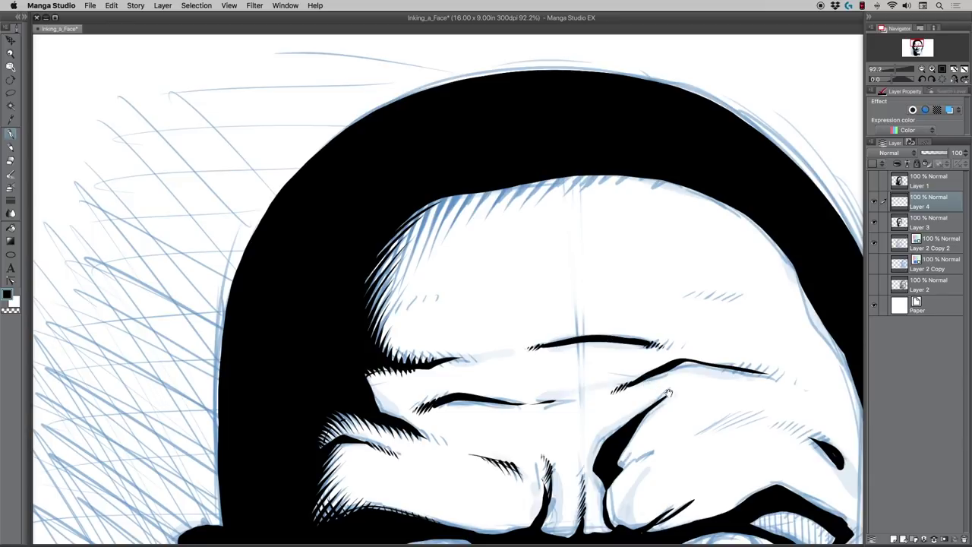
Step: Crosshatch the outer end of the forehead wrinkle above the lit brow, letting it fade toward the temple
{"action": "scroll", "coordinate": [608, 336], "scroll_direction": "right", "scroll_amount": 5}
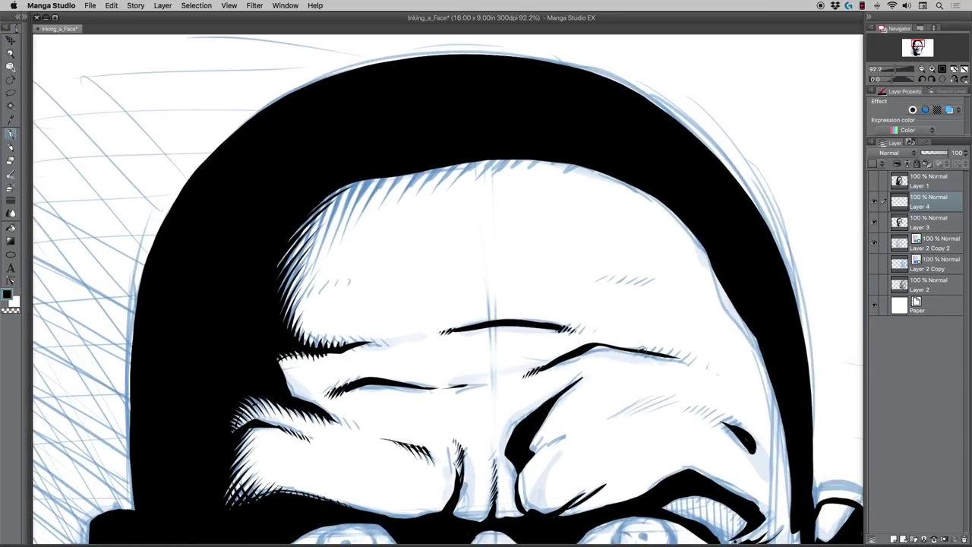
{"action": "mouse_move", "coordinate": [656, 349]}
{"action": "left_mouse_down"}
{"action": "mouse_move", "coordinate": [693, 355]}
{"action": "mouse_move", "coordinate": [680, 362]}
{"action": "mouse_move", "coordinate": [714, 367]}
{"action": "left_mouse_up"}
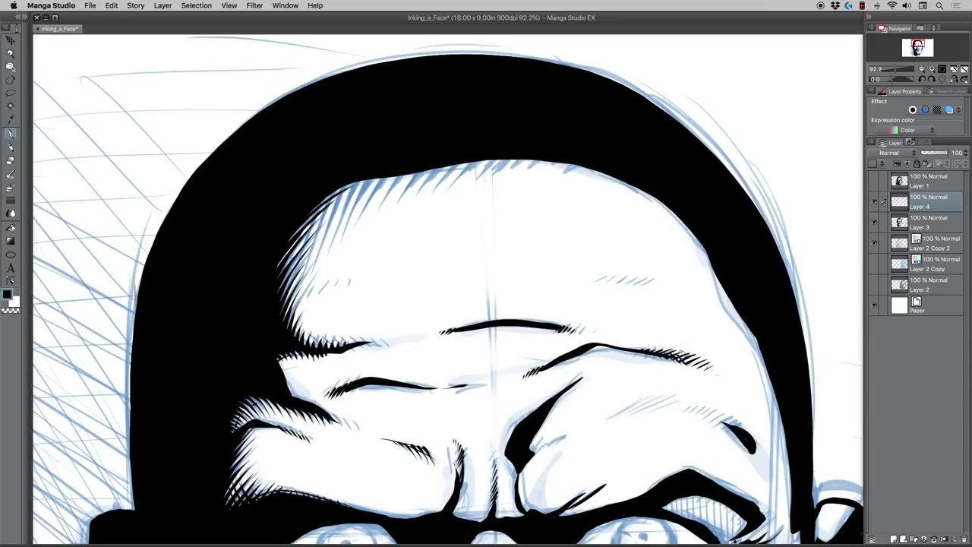
{"action": "left_click_drag", "start_coordinate": [691, 357], "coordinate": [726, 379]}
Step: Feather the black mark at the lit brow's outer end with short hatching that follows the brow inward
{"action": "left_click_drag", "start_coordinate": [555, 367], "coordinate": [525, 294]}
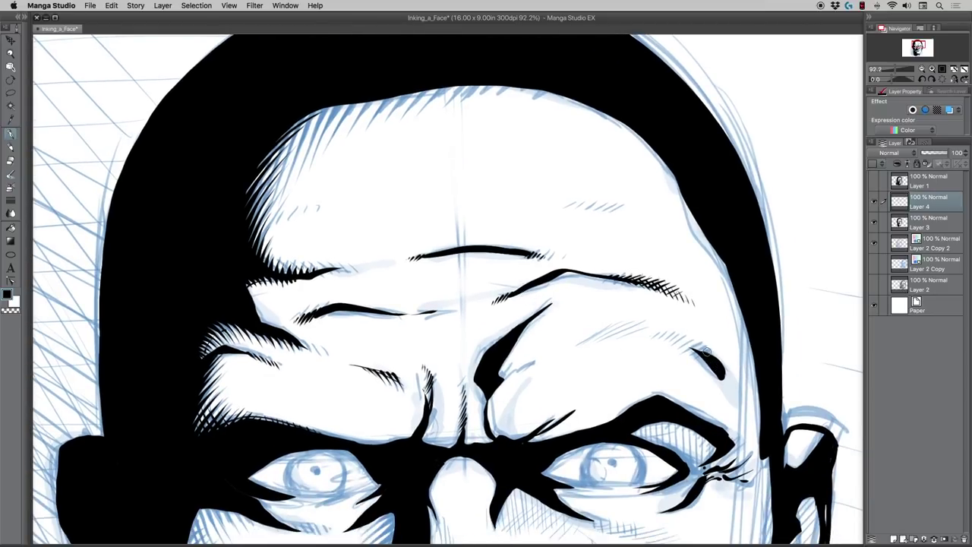
{"action": "mouse_move", "coordinate": [699, 352]}
{"action": "left_mouse_down"}
{"action": "mouse_move", "coordinate": [689, 354]}
{"action": "mouse_move", "coordinate": [694, 340]}
{"action": "mouse_move", "coordinate": [667, 348]}
{"action": "mouse_move", "coordinate": [680, 336]}
{"action": "mouse_move", "coordinate": [660, 343]}
{"action": "mouse_move", "coordinate": [666, 333]}
{"action": "mouse_move", "coordinate": [653, 342]}
{"action": "mouse_move", "coordinate": [639, 335]}
{"action": "left_mouse_up"}
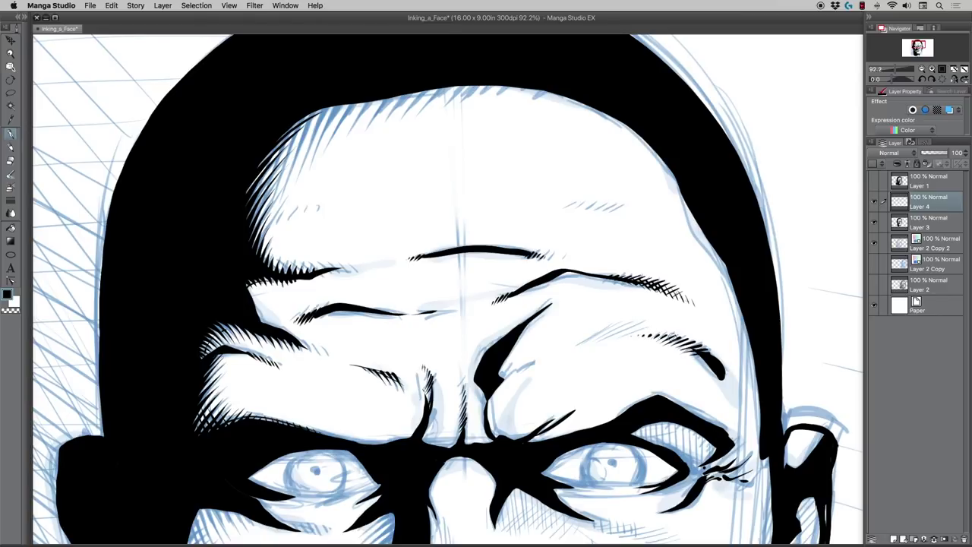
{"action": "left_click_drag", "start_coordinate": [678, 344], "coordinate": [708, 354]}
{"action": "mouse_move", "coordinate": [628, 333]}
{"action": "left_mouse_down"}
{"action": "mouse_move", "coordinate": [615, 329]}
{"action": "mouse_move", "coordinate": [572, 350]}
{"action": "left_mouse_up"}
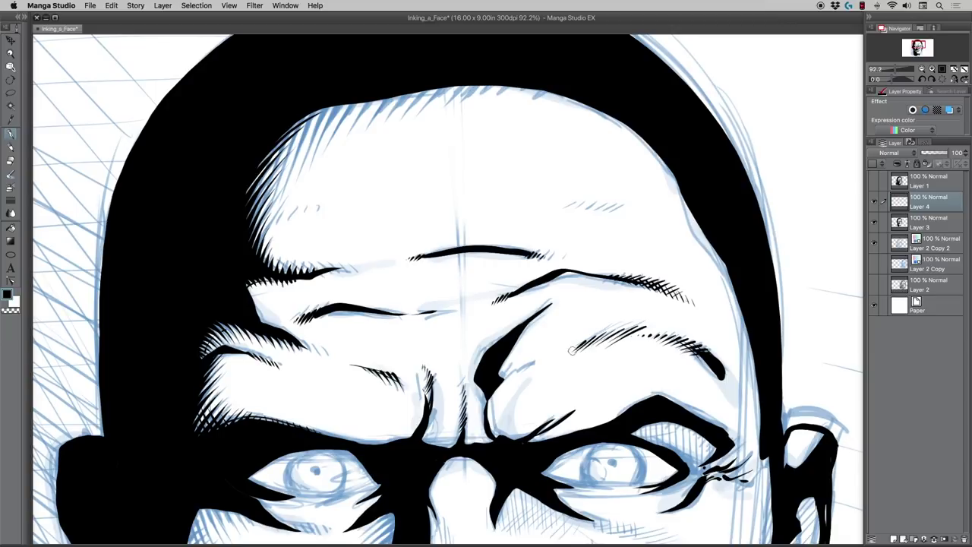
{"action": "key", "text": "super+z"}
{"action": "key", "text": "super+z"}
{"action": "key", "text": "super+z"}
{"action": "key", "text": "super+z"}
{"action": "key", "text": "super+z"}
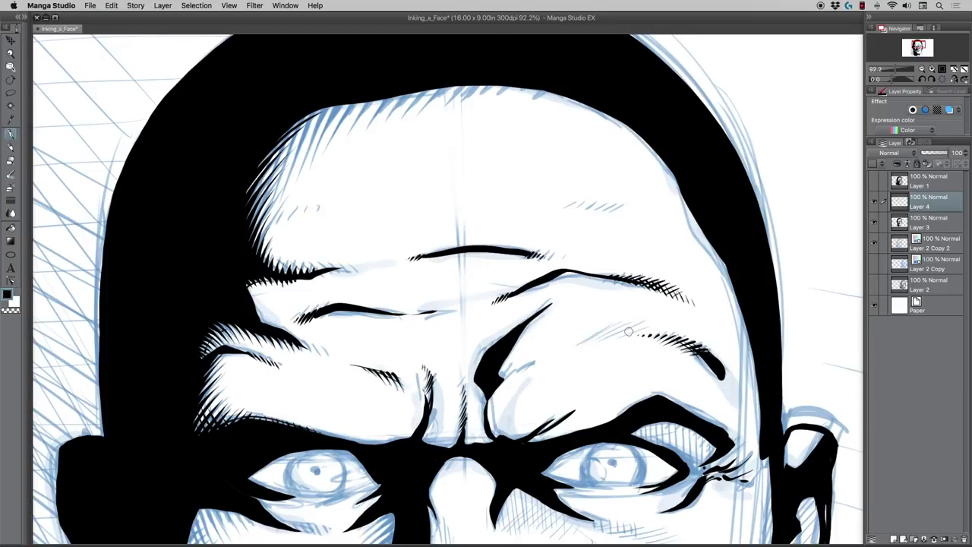
Step: Hatch the inner slope of the lit brow with slanted strokes and ink the short crease beside the frown shadow
{"action": "mouse_move", "coordinate": [634, 326]}
{"action": "left_mouse_down"}
{"action": "mouse_move", "coordinate": [590, 354]}
{"action": "mouse_move", "coordinate": [612, 334]}
{"action": "mouse_move", "coordinate": [577, 354]}
{"action": "left_mouse_up"}
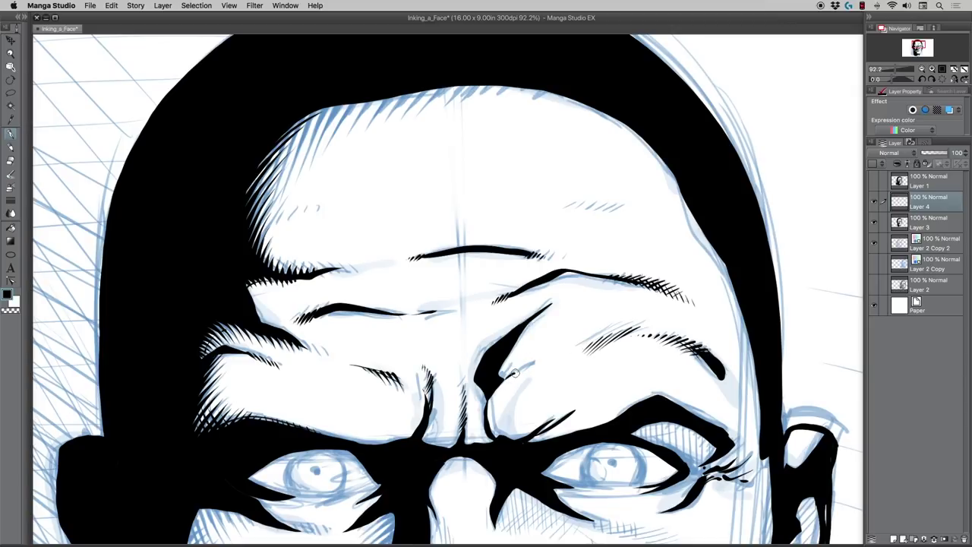
{"action": "left_click_drag", "start_coordinate": [516, 371], "coordinate": [541, 360]}
{"action": "left_click_drag", "start_coordinate": [550, 303], "coordinate": [576, 293]}
{"action": "key", "text": "super+z"}
Step: Hatch the small patch high on the lit side of the forehead and feather the crease tip above the inner eye
{"action": "left_click_drag", "start_coordinate": [624, 204], "coordinate": [582, 212]}
{"action": "left_click_drag", "start_coordinate": [587, 205], "coordinate": [578, 208]}
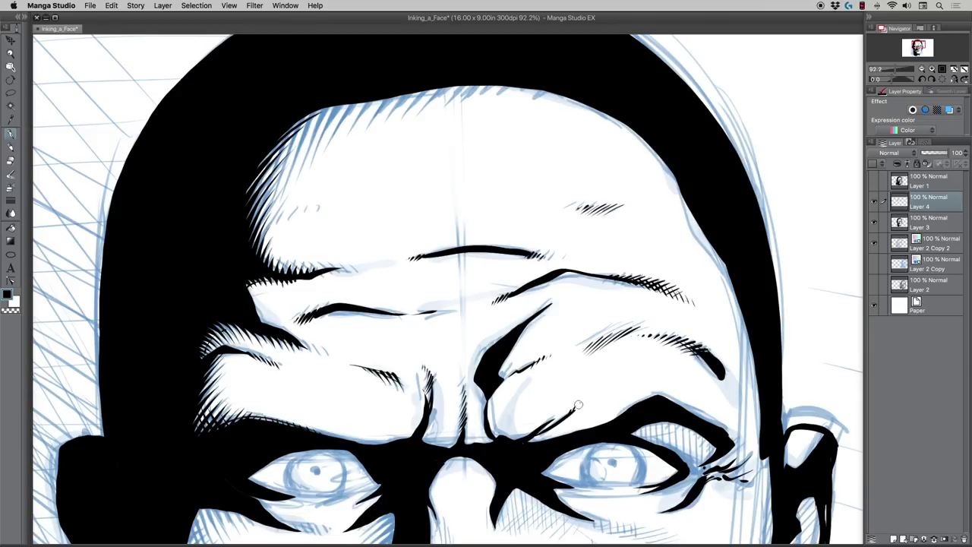
{"action": "left_click_drag", "start_coordinate": [588, 398], "coordinate": [578, 410]}
Step: Fill the upper eyelid area of the lit eye with closely spaced, near-vertical hatching lines
{"action": "scroll", "coordinate": [608, 342], "scroll_direction": "down", "scroll_amount": 5}
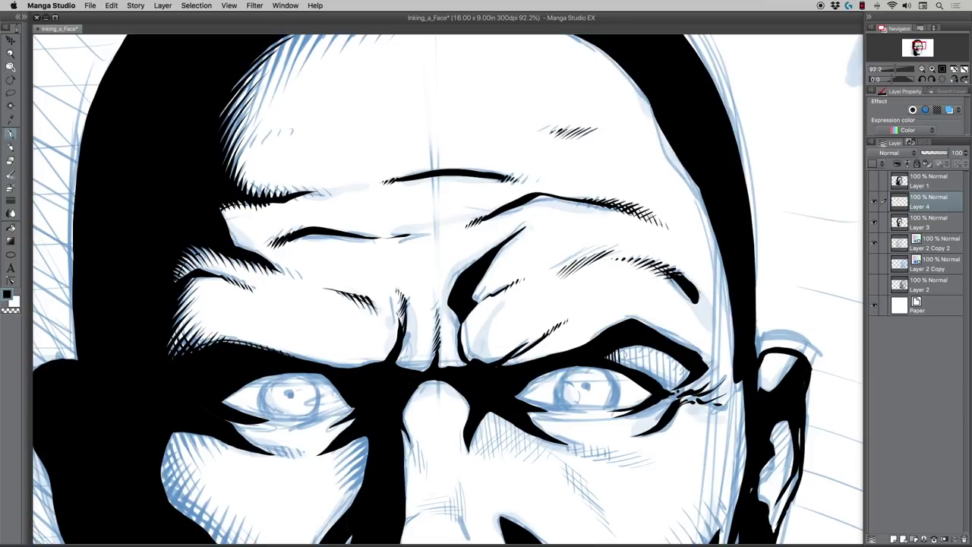
{"action": "mouse_move", "coordinate": [622, 348]}
{"action": "left_mouse_down"}
{"action": "mouse_move", "coordinate": [640, 381]}
{"action": "mouse_move", "coordinate": [638, 340]}
{"action": "mouse_move", "coordinate": [642, 382]}
{"action": "mouse_move", "coordinate": [642, 341]}
{"action": "mouse_move", "coordinate": [645, 384]}
{"action": "mouse_move", "coordinate": [645, 341]}
{"action": "mouse_move", "coordinate": [649, 376]}
{"action": "left_mouse_up"}
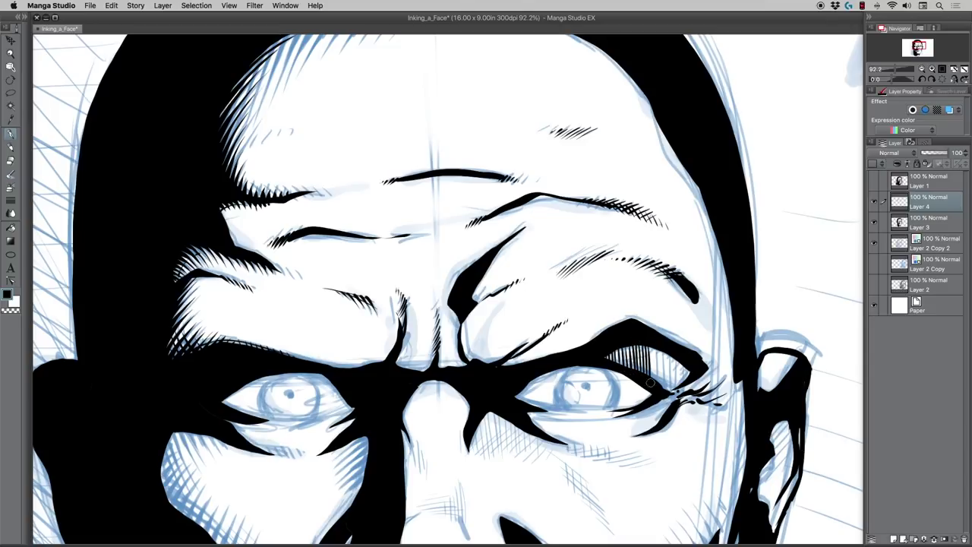
{"action": "left_click_drag", "start_coordinate": [650, 340], "coordinate": [653, 378]}
{"action": "mouse_move", "coordinate": [655, 342]}
{"action": "left_mouse_down"}
{"action": "mouse_move", "coordinate": [657, 379]}
{"action": "mouse_move", "coordinate": [673, 389]}
{"action": "left_mouse_up"}
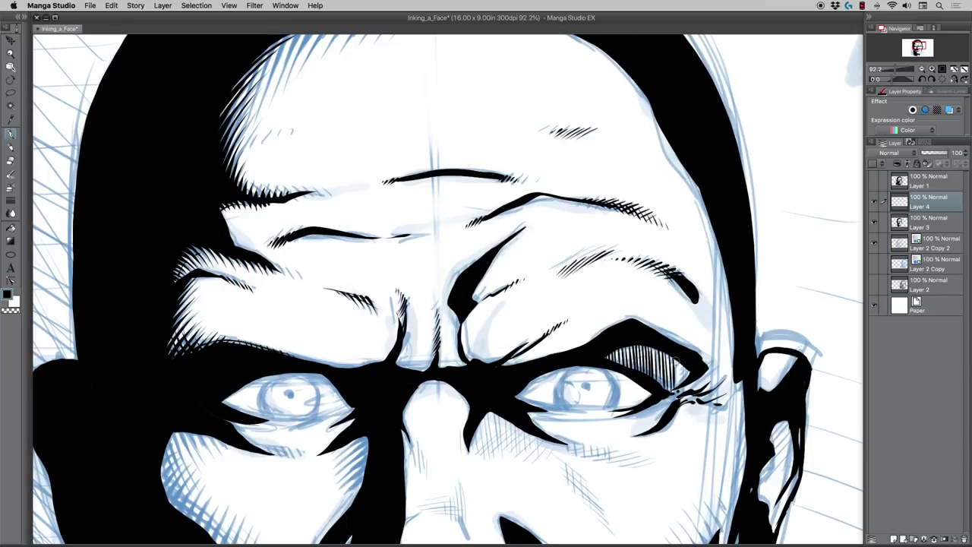
{"action": "mouse_move", "coordinate": [675, 354]}
{"action": "left_mouse_down"}
{"action": "mouse_move", "coordinate": [678, 387]}
{"action": "mouse_move", "coordinate": [690, 385]}
{"action": "left_mouse_up"}
Step: Rotate the canvas to about 153.7 degrees to ready the forehead's upper shadow edge for pen hatching
{"action": "key", "text": "super+space"}
{"action": "left_click_drag", "start_coordinate": [356, 209], "coordinate": [285, 236]}
{"action": "left_click_drag", "start_coordinate": [302, 307], "coordinate": [382, 279]}
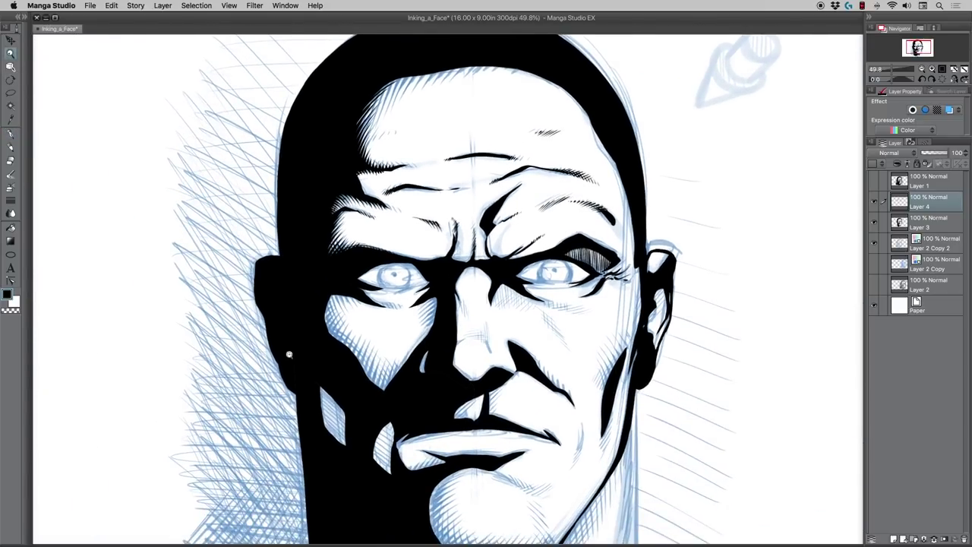
{"action": "left_click", "coordinate": [591, 256]}
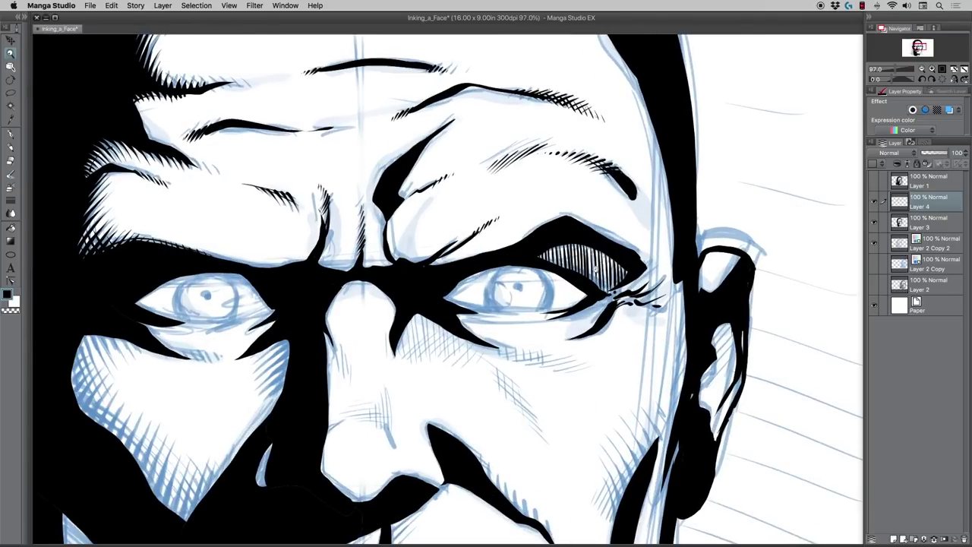
{"action": "left_click_drag", "start_coordinate": [463, 380], "coordinate": [605, 521]}
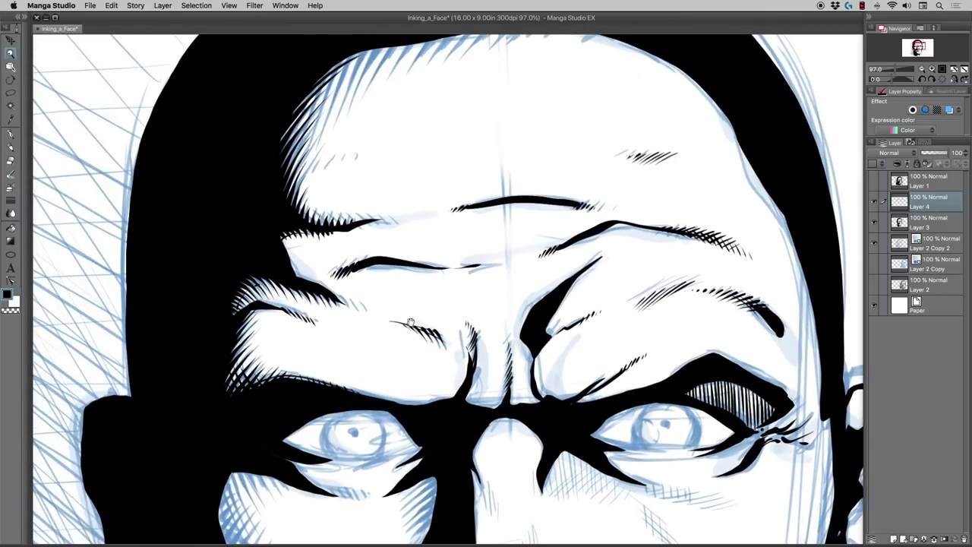
{"action": "left_click_drag", "start_coordinate": [372, 296], "coordinate": [404, 337]}
{"action": "left_click_drag", "start_coordinate": [345, 278], "coordinate": [412, 356]}
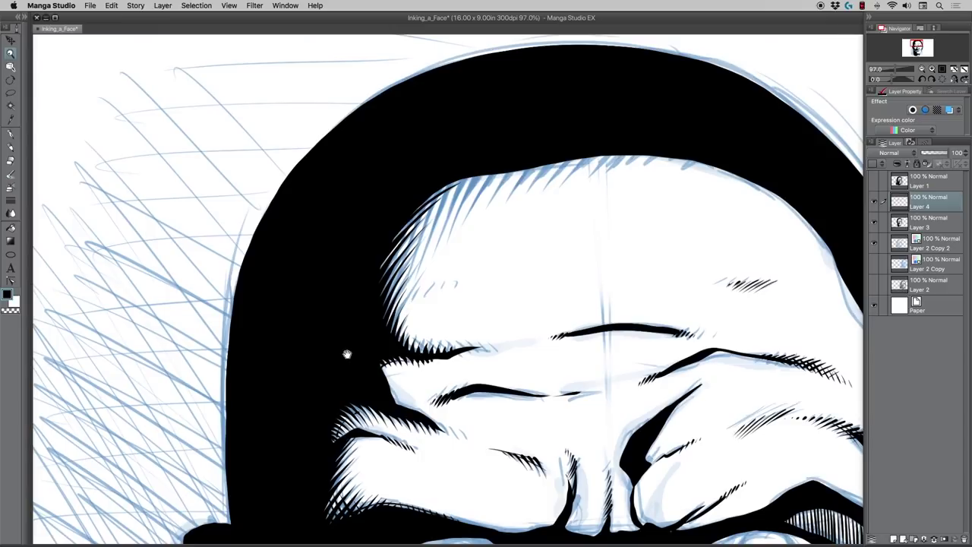
{"action": "key", "text": "r"}
{"action": "left_click_drag", "start_coordinate": [293, 363], "coordinate": [576, 204]}
{"action": "key", "text": "h"}
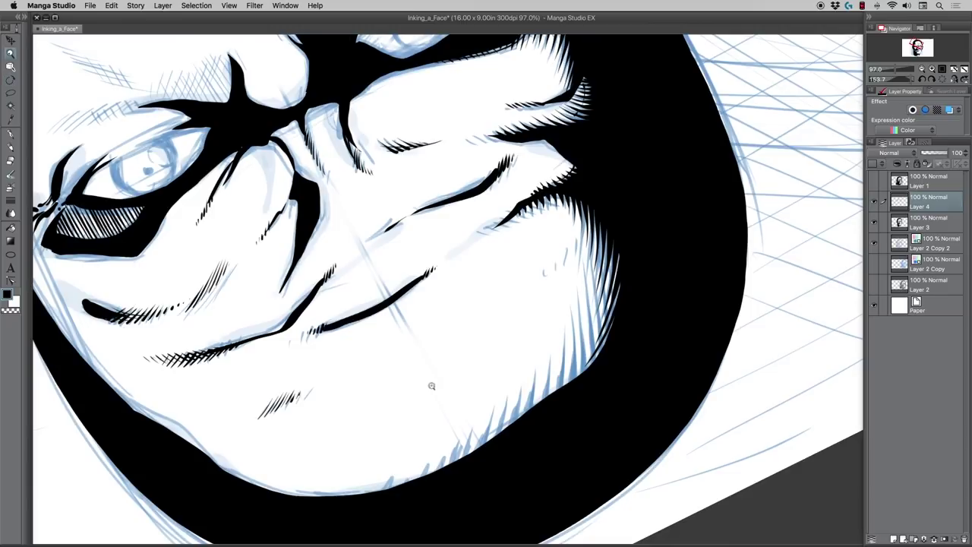
{"action": "left_click_drag", "start_coordinate": [436, 388], "coordinate": [470, 311]}
{"action": "left_click", "coordinate": [10, 135]}
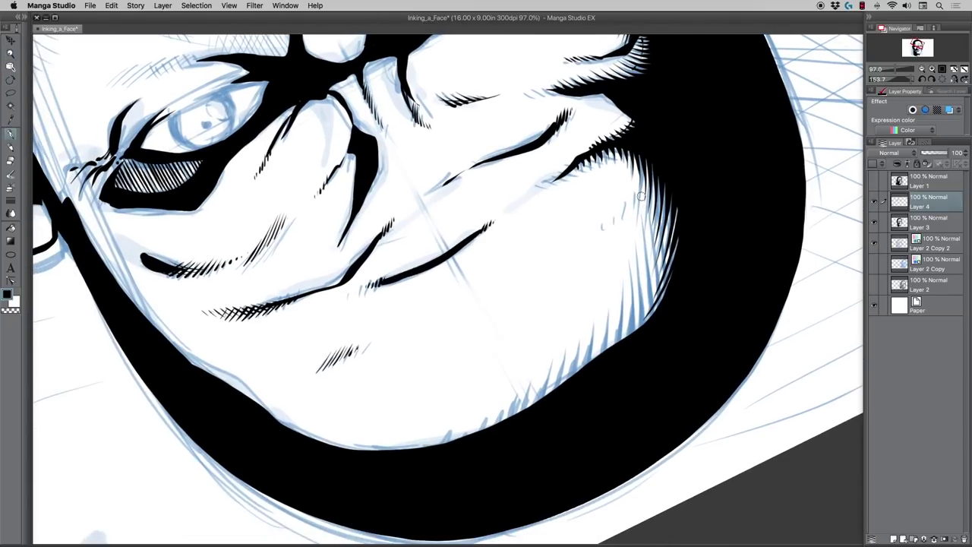
{"action": "left_click_drag", "start_coordinate": [642, 205], "coordinate": [659, 306]}
{"action": "mouse_move", "coordinate": [636, 201]}
{"action": "left_mouse_down"}
{"action": "mouse_move", "coordinate": [649, 260]}
{"action": "mouse_move", "coordinate": [644, 335]}
{"action": "left_mouse_up"}
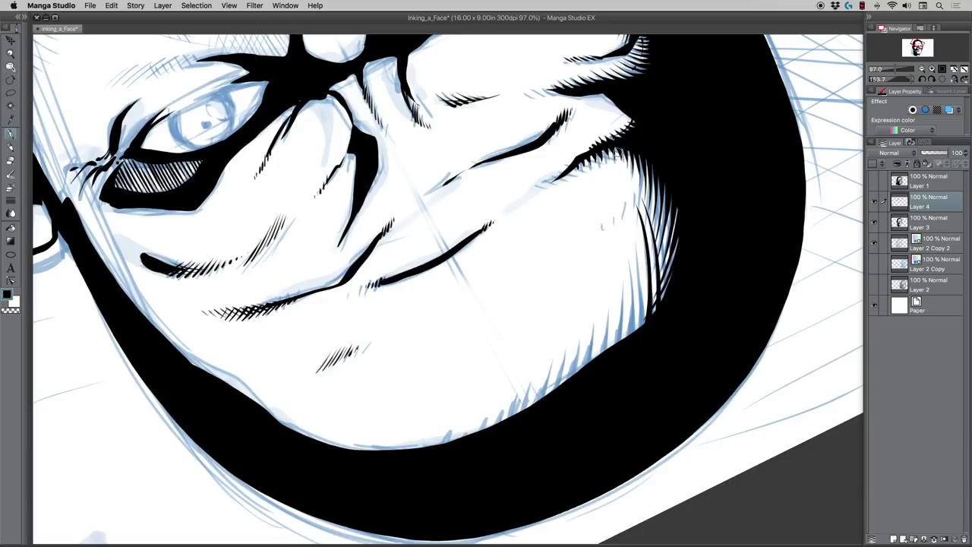
{"action": "key", "text": "super+z"}
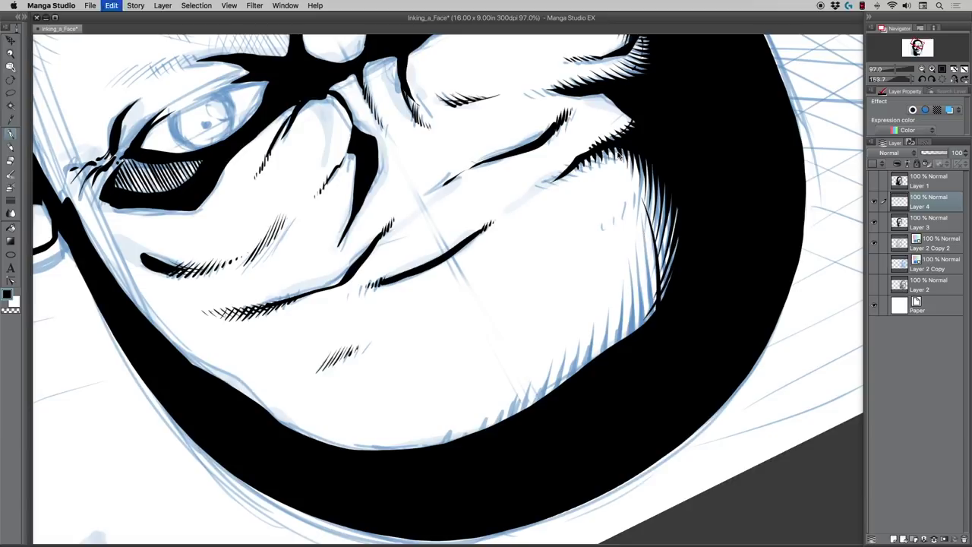
{"action": "key", "text": "super+z"}
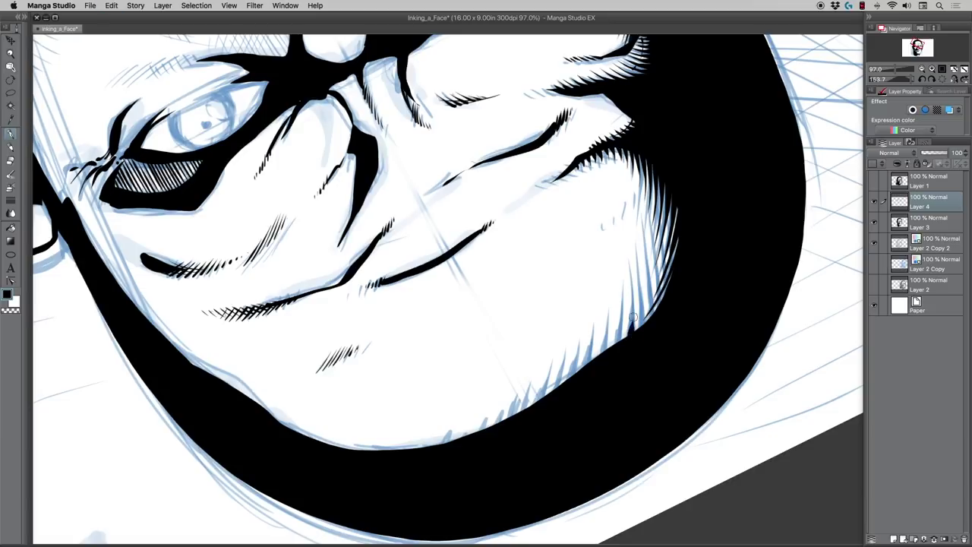
{"action": "left_click_drag", "start_coordinate": [632, 320], "coordinate": [630, 267]}
{"action": "key", "text": "super+z"}
{"action": "key", "text": "super+z"}
Step: Ink long, curved tapered strokes along the side shadow edge of the forehead, following the blue sketch hatching
{"action": "left_click_drag", "start_coordinate": [626, 252], "coordinate": [626, 362]}
{"action": "left_click_drag", "start_coordinate": [634, 245], "coordinate": [642, 333]}
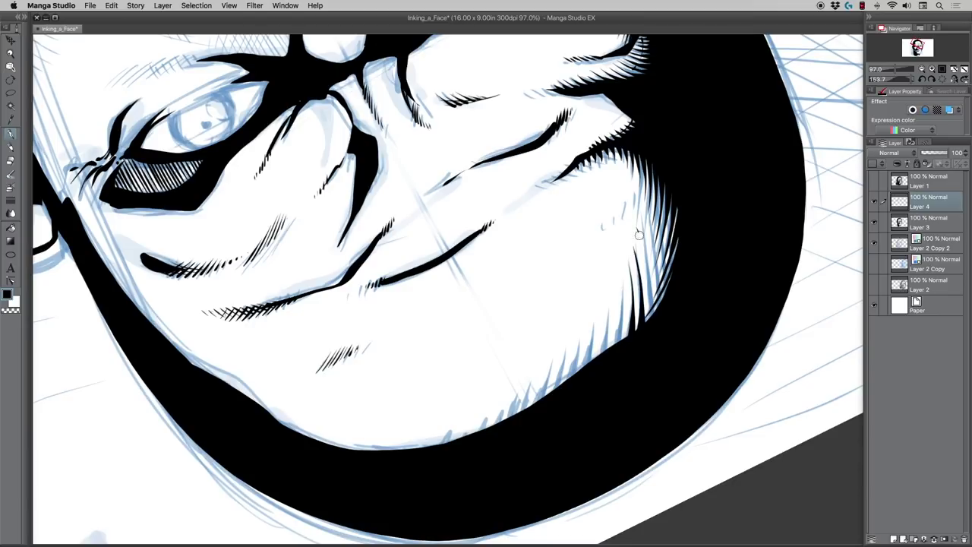
{"action": "left_click_drag", "start_coordinate": [637, 233], "coordinate": [647, 338]}
{"action": "left_click_drag", "start_coordinate": [635, 206], "coordinate": [658, 312]}
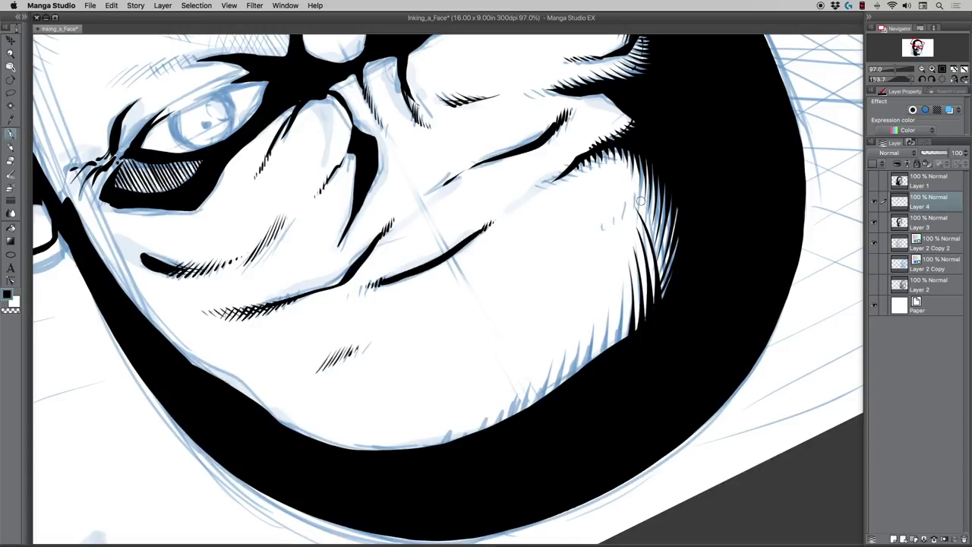
{"action": "left_click_drag", "start_coordinate": [629, 186], "coordinate": [666, 279]}
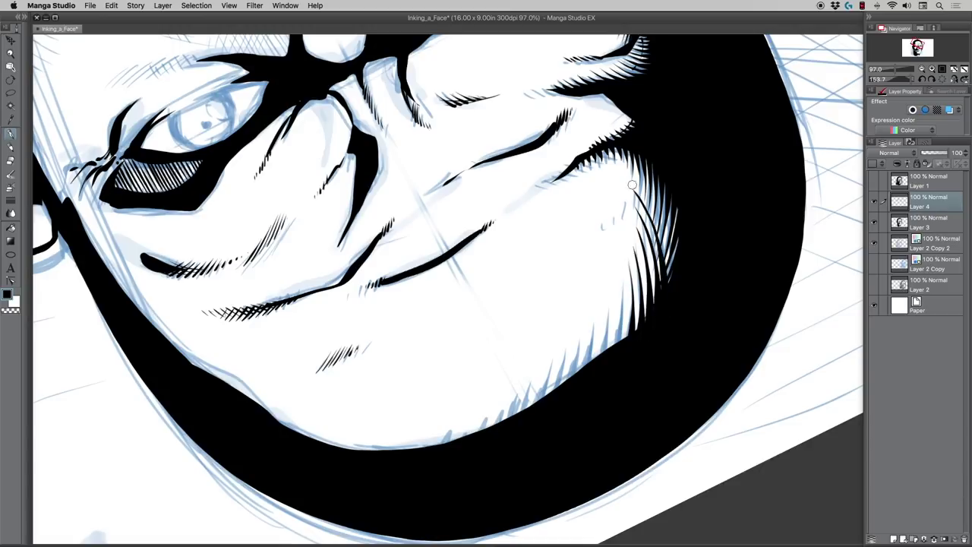
{"action": "key", "text": "super+z"}
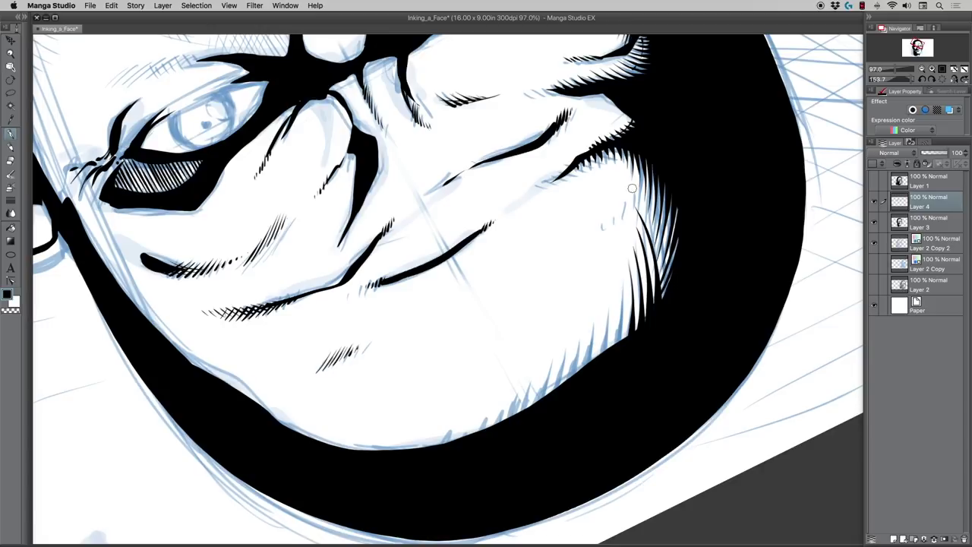
Step: Cross-hatch the side shadow edge of the forehead toward the brow crease with curved strokes crossing the existing hatching
{"action": "left_click_drag", "start_coordinate": [638, 202], "coordinate": [667, 298]}
{"action": "key", "text": "super+z"}
{"action": "left_click_drag", "start_coordinate": [636, 196], "coordinate": [666, 304]}
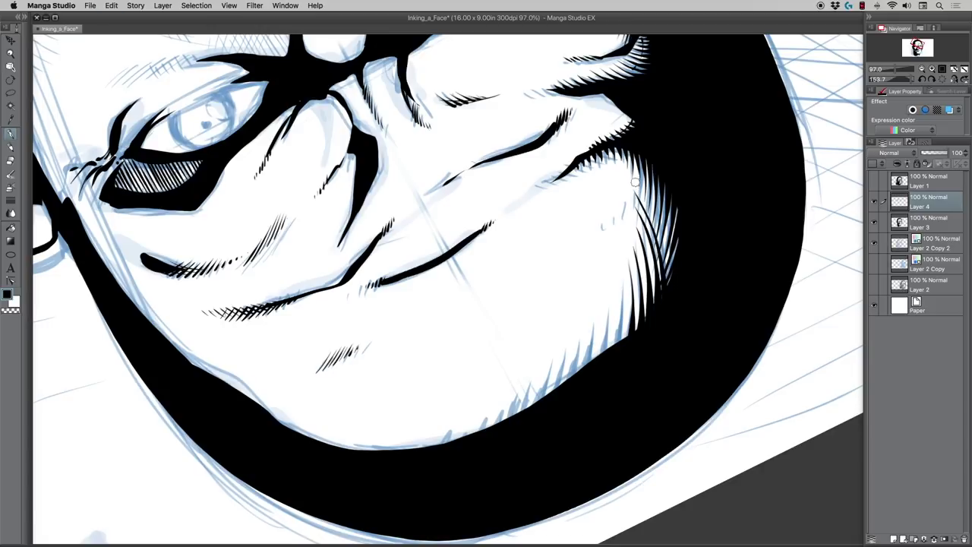
{"action": "left_click_drag", "start_coordinate": [635, 180], "coordinate": [667, 282]}
{"action": "left_click_drag", "start_coordinate": [630, 166], "coordinate": [676, 267]}
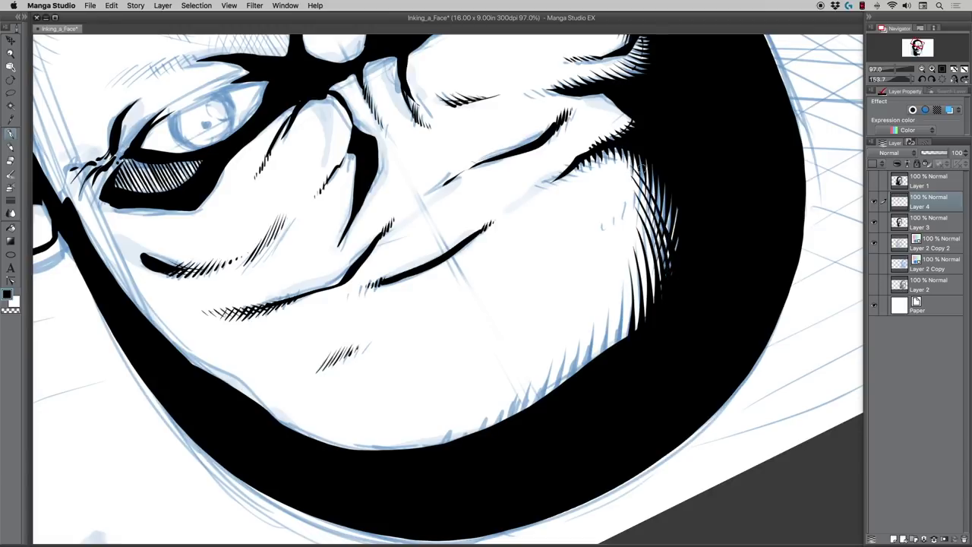
{"action": "left_click_drag", "start_coordinate": [635, 161], "coordinate": [678, 273]}
{"action": "mouse_move", "coordinate": [635, 151]}
{"action": "left_mouse_down"}
{"action": "mouse_move", "coordinate": [663, 189]}
{"action": "mouse_move", "coordinate": [686, 274]}
{"action": "left_mouse_up"}
Step: Hatch the corner where the forehead's side shadow turns into the hairline with shorter tapered strokes
{"action": "left_click_drag", "start_coordinate": [623, 281], "coordinate": [613, 357]}
{"action": "key", "text": "super+z"}
{"action": "left_click_drag", "start_coordinate": [623, 285], "coordinate": [619, 351]}
{"action": "key", "text": "super+z"}
{"action": "left_click_drag", "start_coordinate": [623, 282], "coordinate": [620, 357]}
{"action": "left_click_drag", "start_coordinate": [616, 310], "coordinate": [608, 357]}
{"action": "key", "text": "super+z"}
{"action": "left_click_drag", "start_coordinate": [617, 306], "coordinate": [613, 351]}
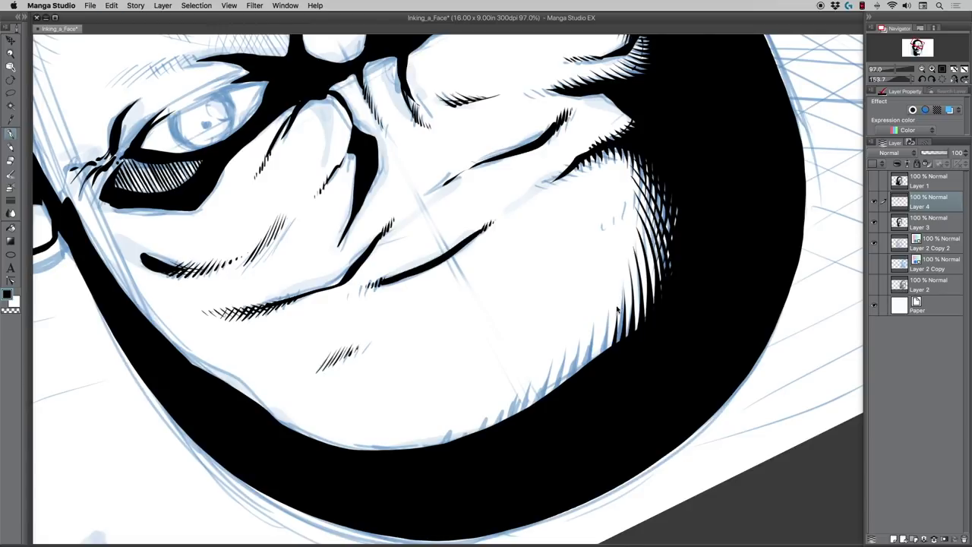
{"action": "key", "text": "super+z"}
{"action": "left_click_drag", "start_coordinate": [617, 296], "coordinate": [608, 353]}
Step: Continue the tapered hatching along the hairline's shadow edge toward the middle of the forehead
{"action": "left_click_drag", "start_coordinate": [610, 316], "coordinate": [605, 361]}
{"action": "key", "text": "super+z"}
{"action": "left_click_drag", "start_coordinate": [613, 319], "coordinate": [604, 370]}
{"action": "key", "text": "super+z"}
{"action": "left_click_drag", "start_coordinate": [613, 313], "coordinate": [602, 368]}
{"action": "left_click_drag", "start_coordinate": [605, 327], "coordinate": [594, 373]}
{"action": "mouse_move", "coordinate": [583, 354]}
{"action": "left_mouse_down"}
{"action": "mouse_move", "coordinate": [555, 395]}
{"action": "mouse_move", "coordinate": [550, 382]}
{"action": "mouse_move", "coordinate": [534, 405]}
{"action": "left_mouse_up"}
{"action": "key", "text": "super+z"}
{"action": "key", "text": "super+z"}
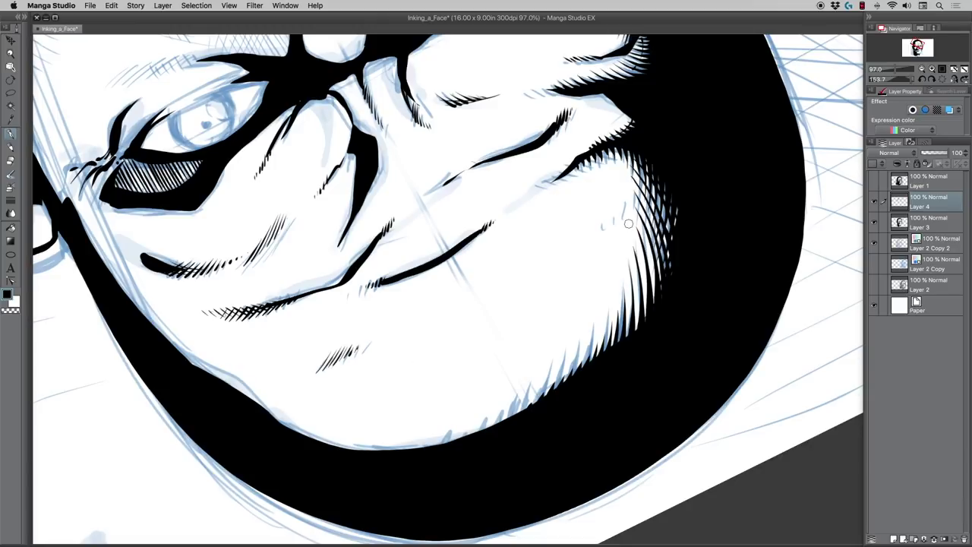
{"action": "left_click_drag", "start_coordinate": [504, 267], "coordinate": [510, 386]}
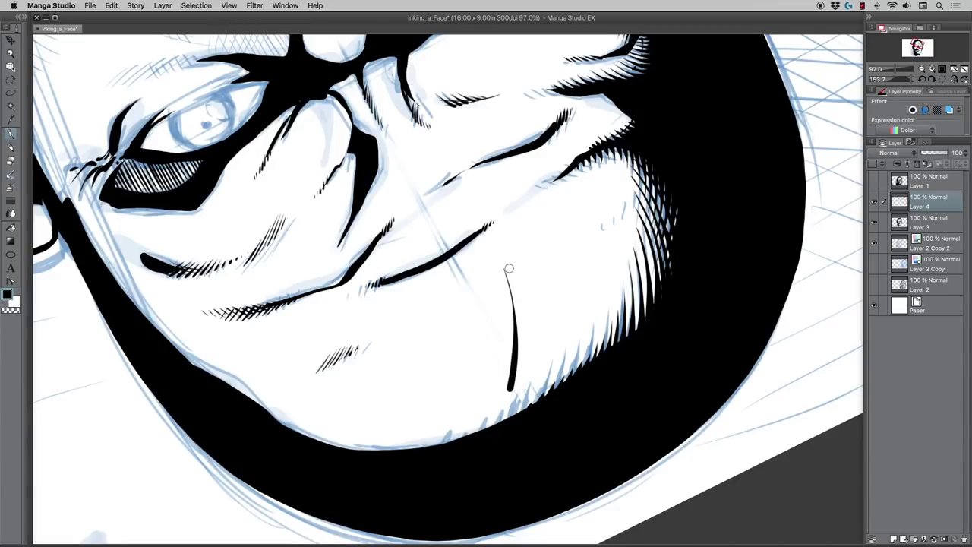
{"action": "left_click_drag", "start_coordinate": [506, 258], "coordinate": [520, 393]}
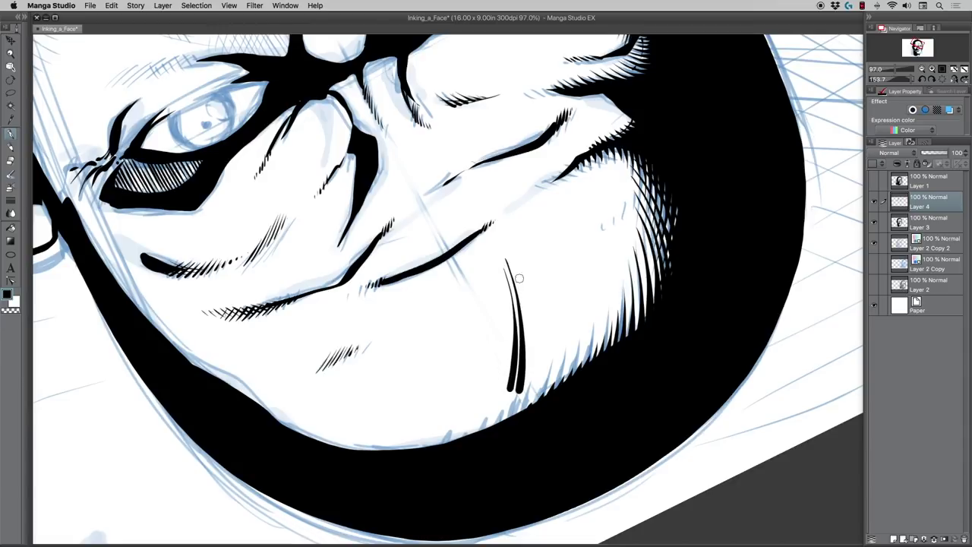
{"action": "mouse_move", "coordinate": [505, 243]}
{"action": "left_mouse_down"}
{"action": "mouse_move", "coordinate": [527, 322]}
{"action": "mouse_move", "coordinate": [522, 392]}
{"action": "left_mouse_up"}
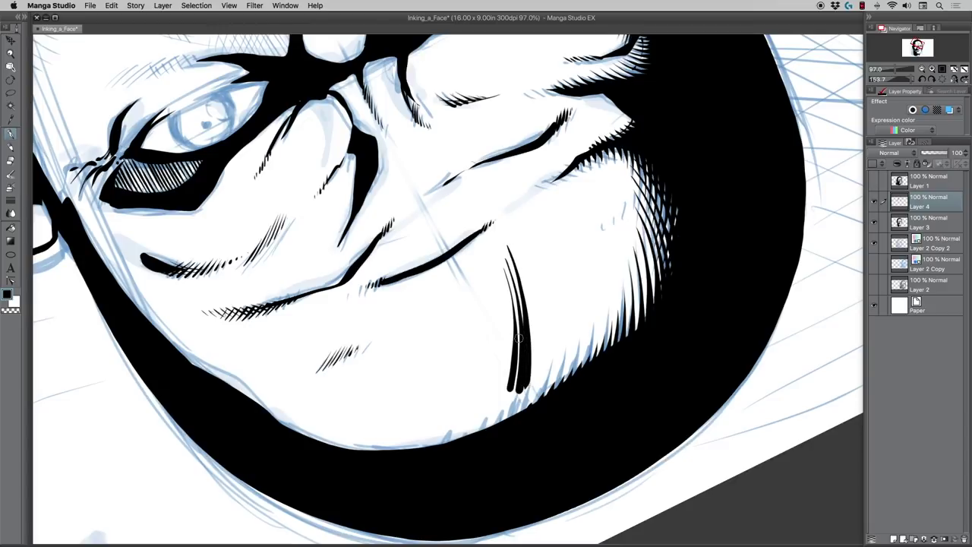
{"action": "key", "text": "super+z"}
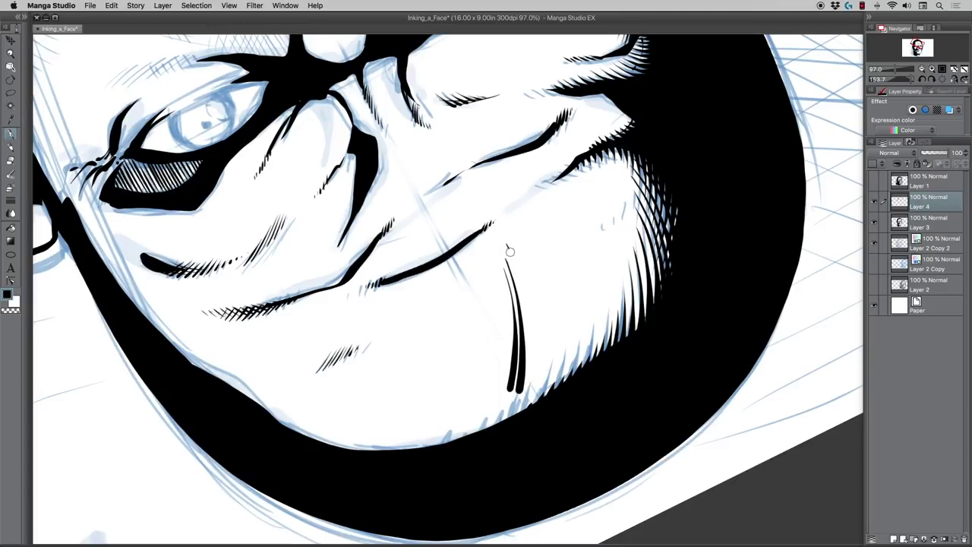
{"action": "mouse_move", "coordinate": [509, 250]}
{"action": "left_mouse_down"}
{"action": "mouse_move", "coordinate": [528, 334]}
{"action": "mouse_move", "coordinate": [528, 393]}
{"action": "left_mouse_up"}
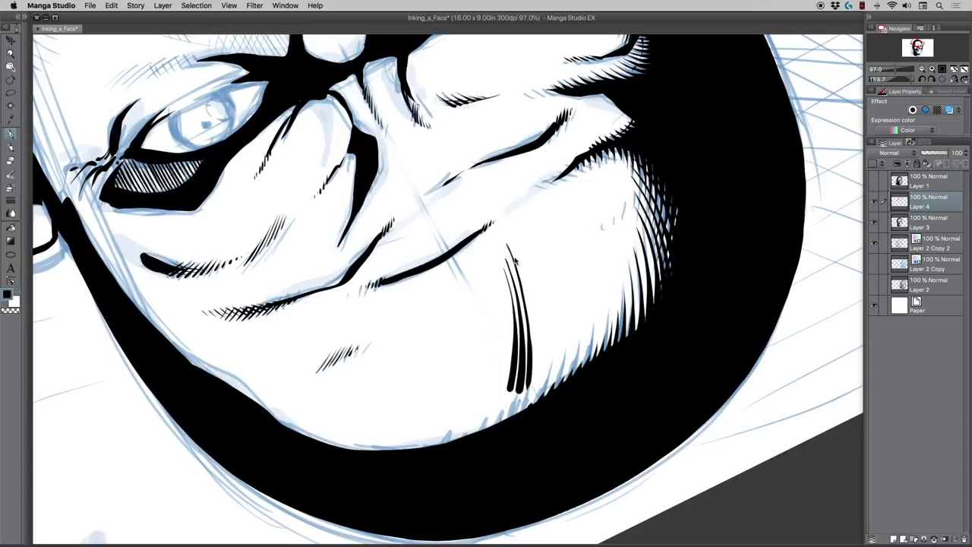
{"action": "key", "text": "super+z"}
{"action": "mouse_move", "coordinate": [506, 241]}
{"action": "left_mouse_down"}
{"action": "mouse_move", "coordinate": [528, 320]}
{"action": "mouse_move", "coordinate": [526, 390]}
{"action": "left_mouse_up"}
{"action": "key", "text": "super+z"}
{"action": "mouse_move", "coordinate": [506, 238]}
{"action": "left_mouse_down"}
{"action": "mouse_move", "coordinate": [528, 334]}
{"action": "mouse_move", "coordinate": [525, 391]}
{"action": "left_mouse_up"}
{"action": "key", "text": "super+z"}
{"action": "key", "text": "super+z"}
{"action": "key", "text": "super+z"}
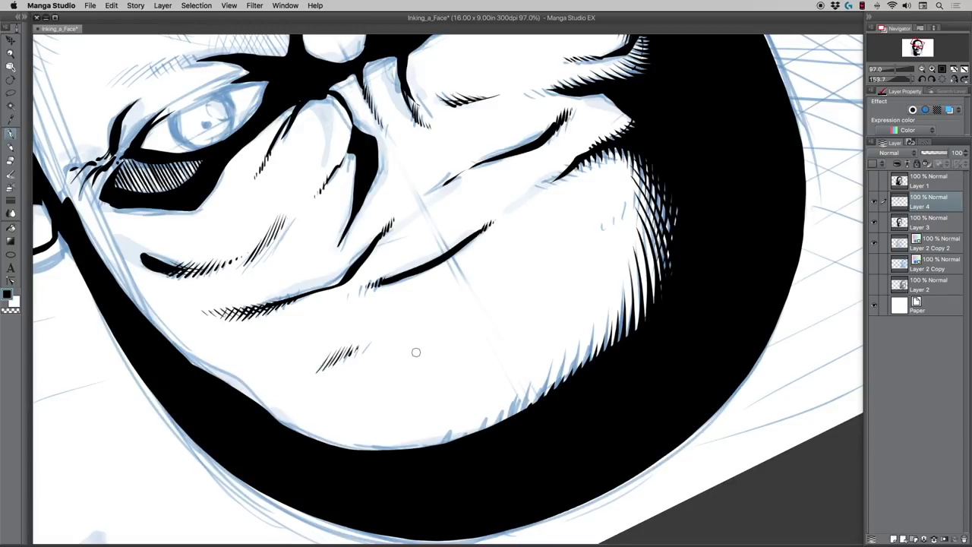
{"action": "left_click_drag", "start_coordinate": [263, 333], "coordinate": [357, 383]}
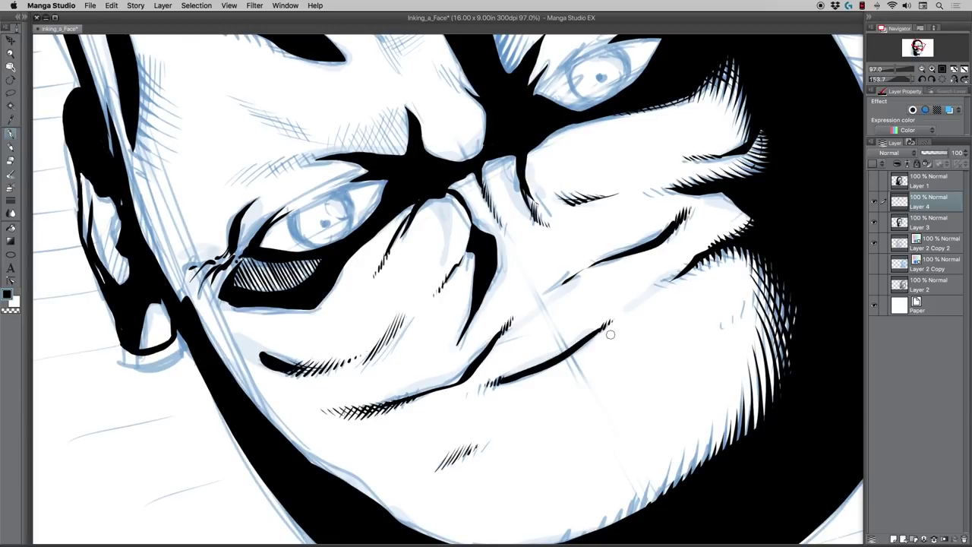
{"action": "left_click_drag", "start_coordinate": [611, 335], "coordinate": [610, 483]}
{"action": "mouse_move", "coordinate": [616, 335]}
{"action": "left_mouse_down"}
{"action": "mouse_move", "coordinate": [612, 484]}
{"action": "mouse_move", "coordinate": [631, 397]}
{"action": "mouse_move", "coordinate": [624, 486]}
{"action": "mouse_move", "coordinate": [636, 490]}
{"action": "left_mouse_up"}
{"action": "key", "text": "super+z"}
{"action": "key", "text": "super+z"}
{"action": "key", "text": "super+z"}
{"action": "key", "text": "super+z"}
{"action": "key", "text": "super+z"}
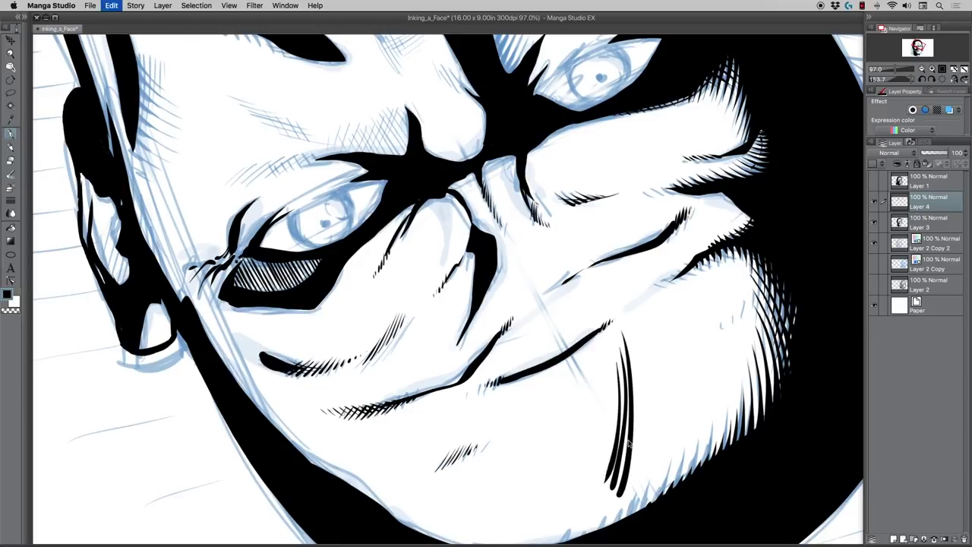
{"action": "left_click", "coordinate": [17, 28]}
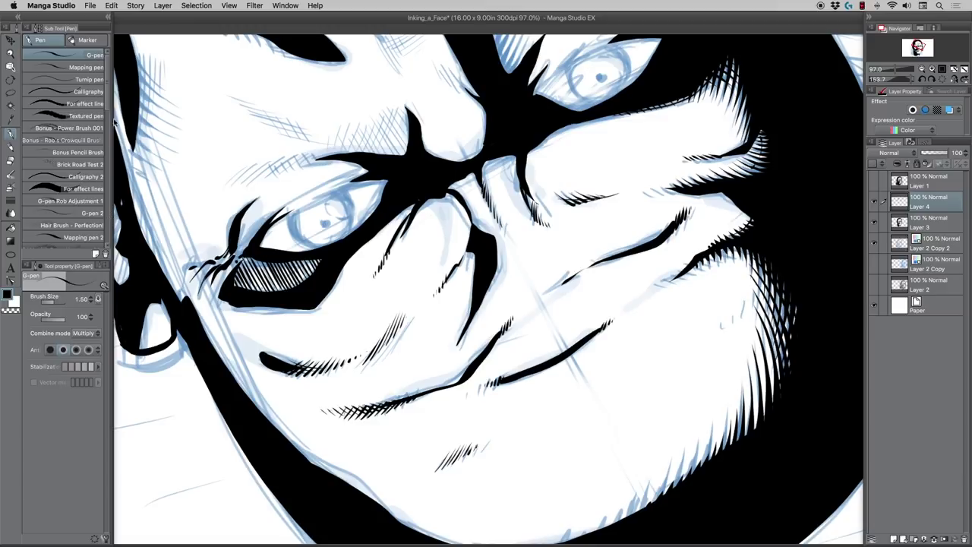
{"action": "left_click", "coordinate": [108, 18]}
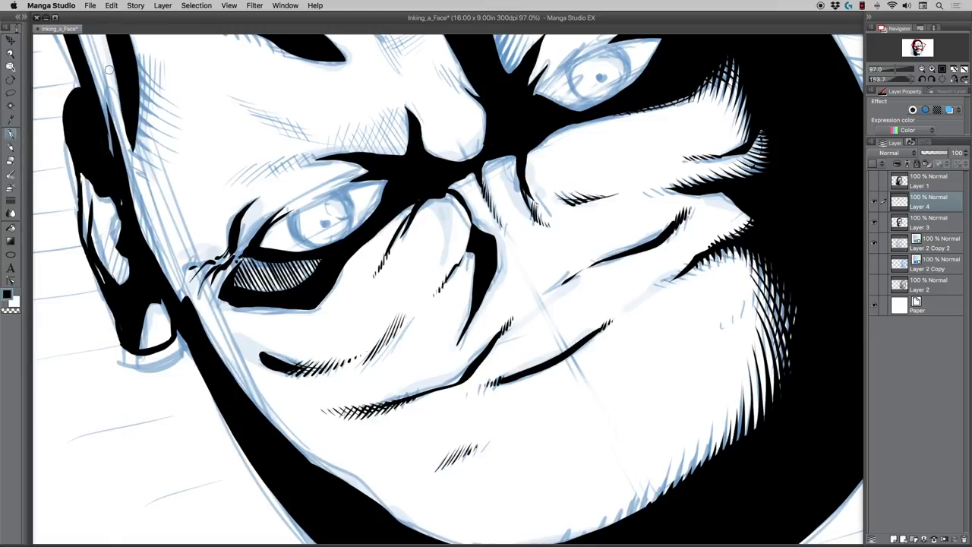
Step: Hatch the shadow notch between the shaded-side forehead creases and feather the inner tip of the middle crease with short pen strokes
{"action": "double_click", "coordinate": [10, 80]}
{"action": "left_click", "coordinate": [12, 54]}
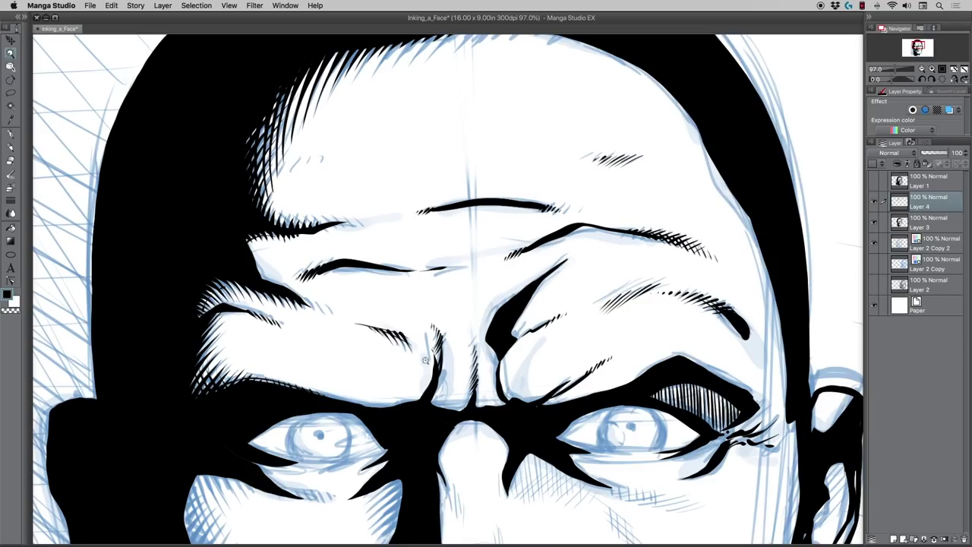
{"action": "left_click_drag", "start_coordinate": [425, 360], "coordinate": [410, 358]}
{"action": "left_click_drag", "start_coordinate": [343, 443], "coordinate": [377, 396]}
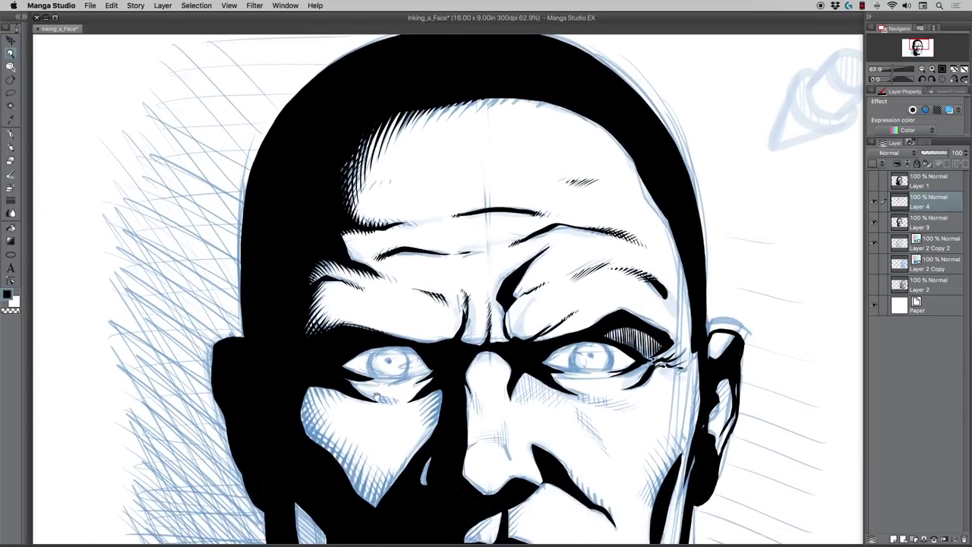
{"action": "scroll", "coordinate": [347, 251], "scroll_direction": "up", "scroll_amount": 4}
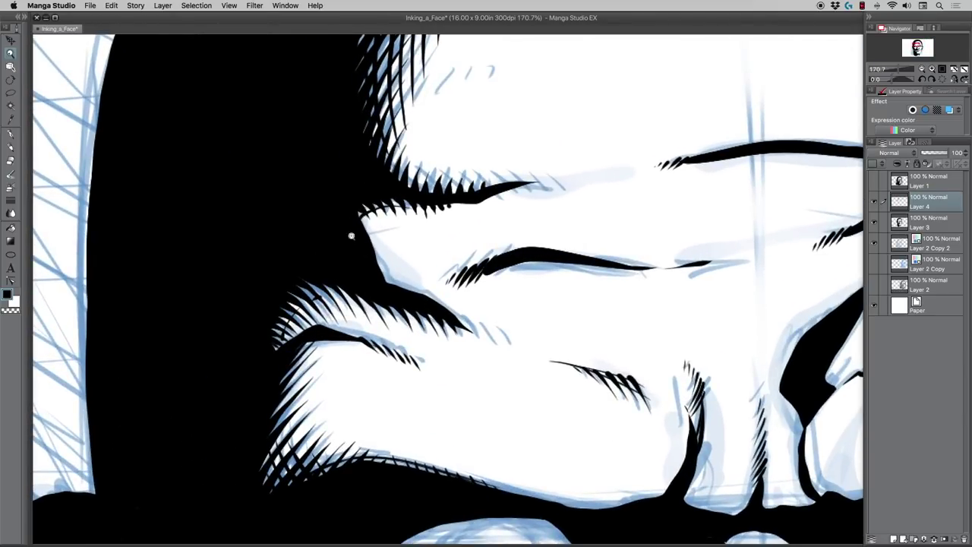
{"action": "left_click", "coordinate": [11, 135]}
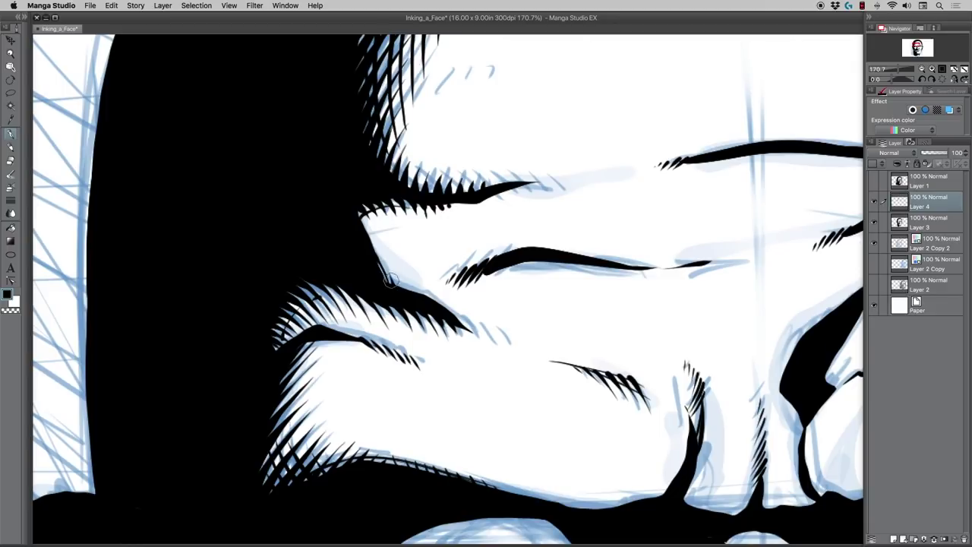
{"action": "left_click_drag", "start_coordinate": [381, 261], "coordinate": [399, 290]}
{"action": "left_click_drag", "start_coordinate": [380, 251], "coordinate": [400, 290]}
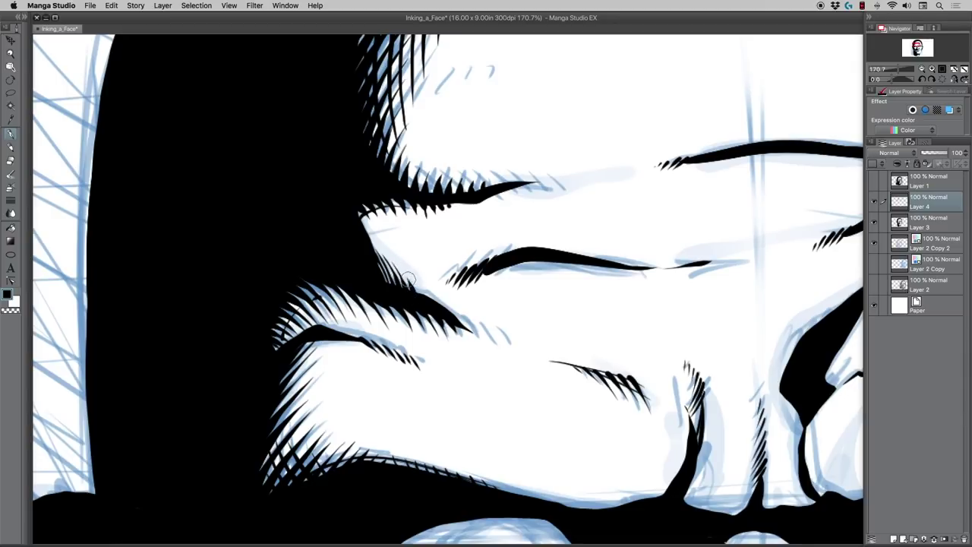
{"action": "left_click_drag", "start_coordinate": [405, 270], "coordinate": [427, 293]}
{"action": "key", "text": "super+z"}
{"action": "left_click_drag", "start_coordinate": [379, 261], "coordinate": [391, 275]}
{"action": "left_click_drag", "start_coordinate": [706, 269], "coordinate": [730, 259]}
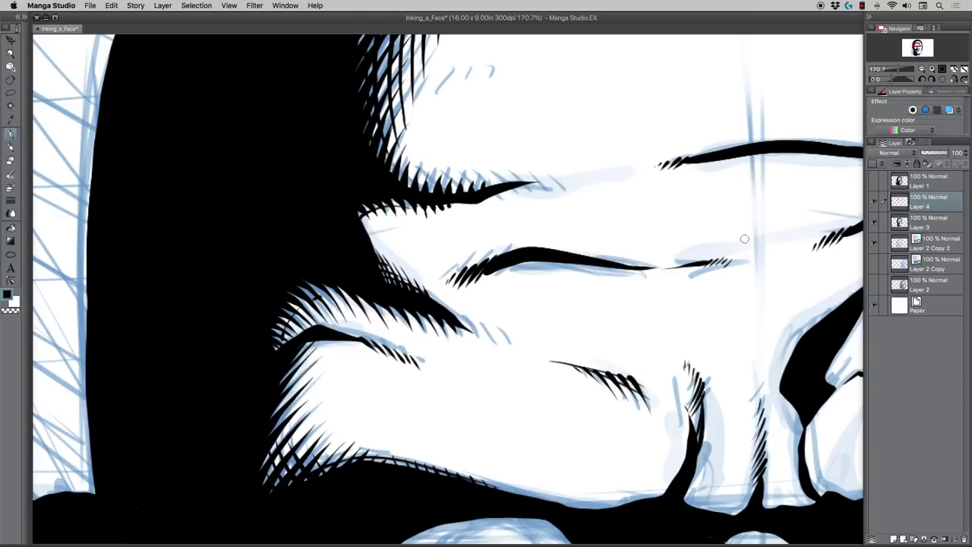
Step: Frame the shaded-side eye and the lit cheek patch below it at about 101.9% zoom
{"action": "left_click", "coordinate": [11, 80]}
{"action": "left_click", "coordinate": [10, 54]}
{"action": "left_click_drag", "start_coordinate": [363, 268], "coordinate": [334, 264]}
{"action": "left_click_drag", "start_coordinate": [398, 427], "coordinate": [418, 427]}
{"action": "scroll", "coordinate": [302, 375], "scroll_direction": "down", "scroll_amount": 5}
{"action": "scroll", "coordinate": [303, 375], "scroll_direction": "left", "scroll_amount": 5}
{"action": "left_click", "coordinate": [11, 134]}
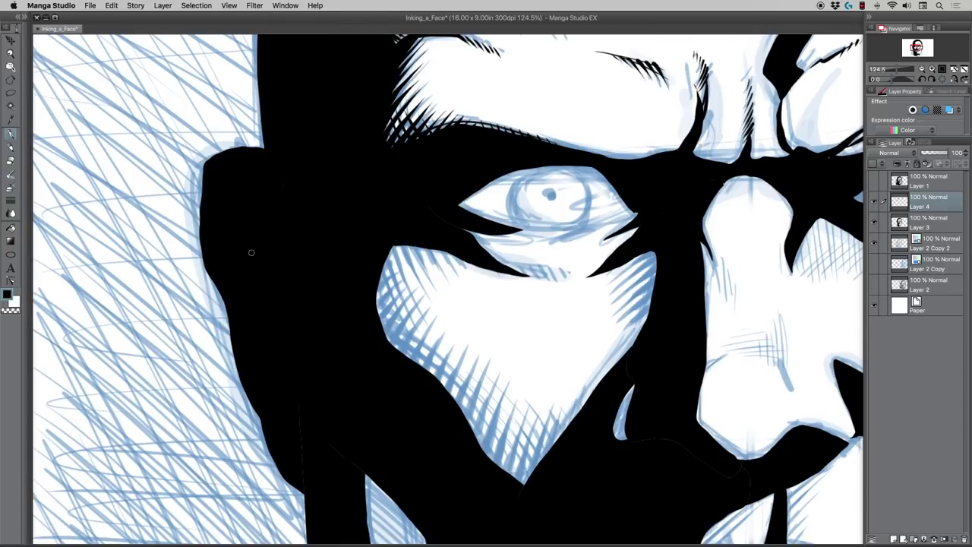
{"action": "left_click", "coordinate": [12, 54]}
{"action": "left_click_drag", "start_coordinate": [379, 265], "coordinate": [353, 238]}
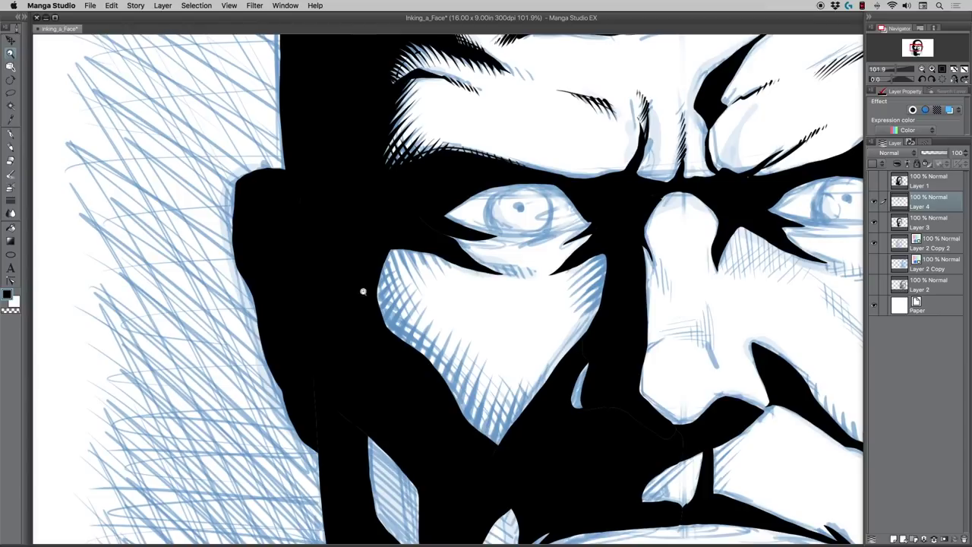
{"action": "key", "text": "p"}
{"action": "key", "text": "super+z"}
{"action": "key", "text": "super+z"}
{"action": "left_click_drag", "start_coordinate": [452, 334], "coordinate": [435, 370]}
{"action": "key", "text": "super+z"}
Step: Ink the first tapered hatching strokes on the outer shadow edge near the lower point of the shaded-side cheek patch
{"action": "left_click", "coordinate": [11, 54]}
{"action": "left_click_drag", "start_coordinate": [359, 282], "coordinate": [354, 280]}
{"action": "left_click_drag", "start_coordinate": [364, 313], "coordinate": [446, 342]}
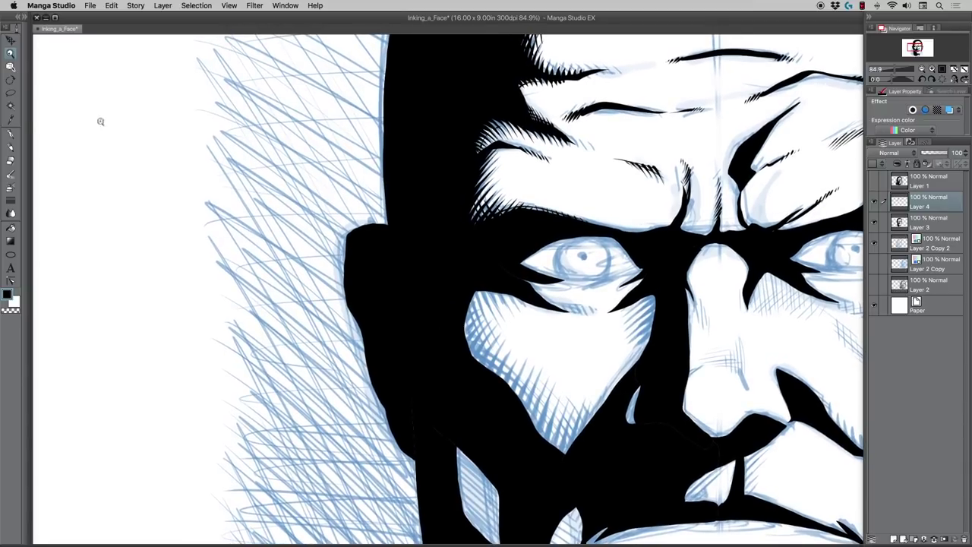
{"action": "left_click", "coordinate": [11, 133]}
{"action": "left_click_drag", "start_coordinate": [562, 386], "coordinate": [549, 433]}
{"action": "key", "text": "super+z"}
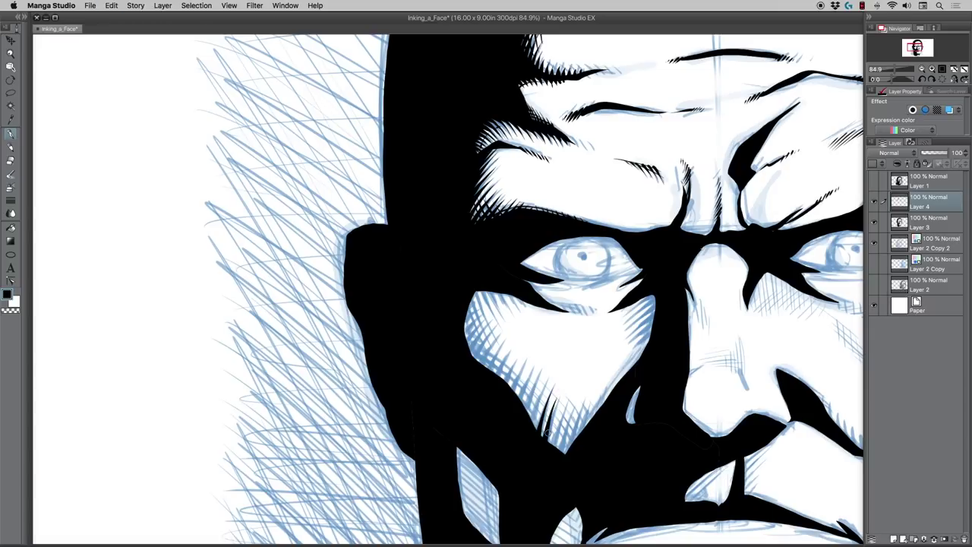
{"action": "key", "text": "super+z"}
{"action": "left_click_drag", "start_coordinate": [557, 394], "coordinate": [545, 427]}
{"action": "left_click_drag", "start_coordinate": [554, 427], "coordinate": [549, 448]}
{"action": "left_click_drag", "start_coordinate": [561, 414], "coordinate": [556, 451]}
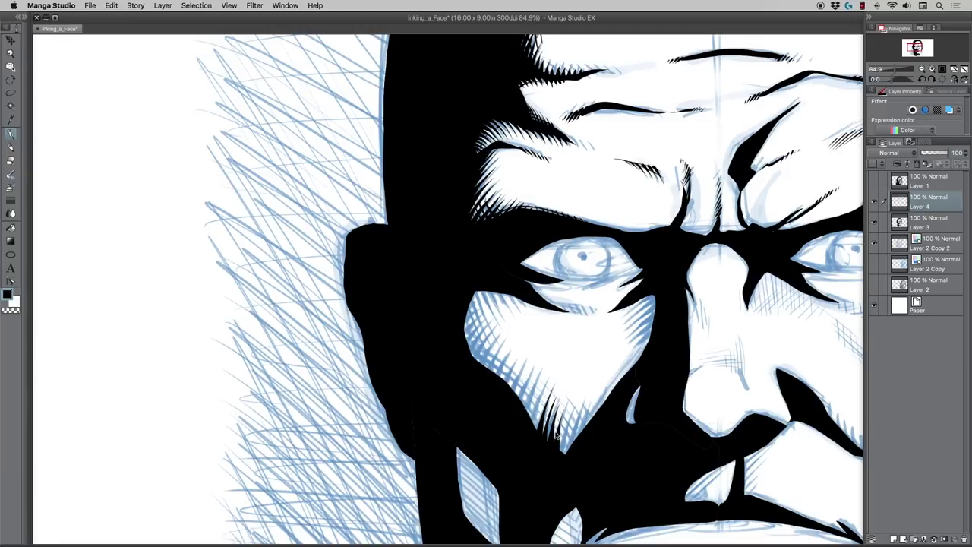
Step: Redo the hatching at the lower point of the cheek patch and carry it up the inner edge beside the nose
{"action": "key", "text": "super+z"}
{"action": "key", "text": "super+z"}
{"action": "left_click_drag", "start_coordinate": [562, 416], "coordinate": [556, 455]}
{"action": "left_click_drag", "start_coordinate": [569, 412], "coordinate": [560, 454]}
{"action": "left_click_drag", "start_coordinate": [568, 419], "coordinate": [567, 453]}
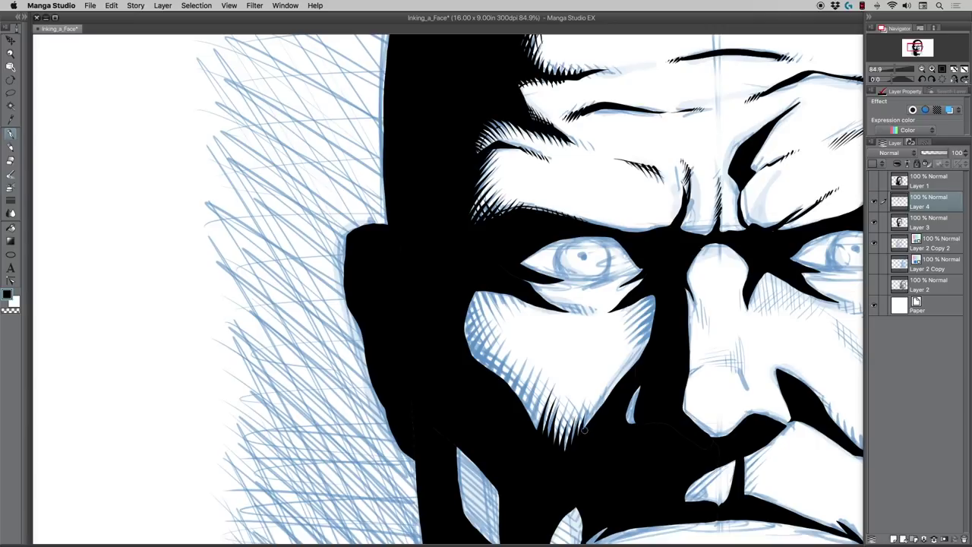
{"action": "left_click_drag", "start_coordinate": [585, 428], "coordinate": [606, 396]}
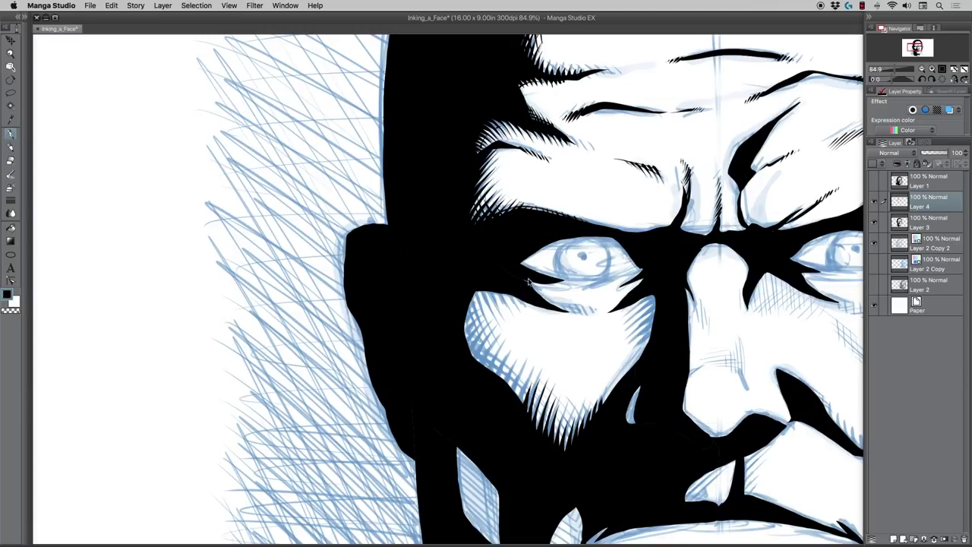
Step: Undo the latest hatching strokes on the outer shadow edge of the cheek patch
{"action": "key", "text": "super+z"}
{"action": "key", "text": "super+z"}
{"action": "key", "text": "super+z"}
{"action": "key", "text": "super+z"}
{"action": "key", "text": "super+z"}
{"action": "key", "text": "super+z"}
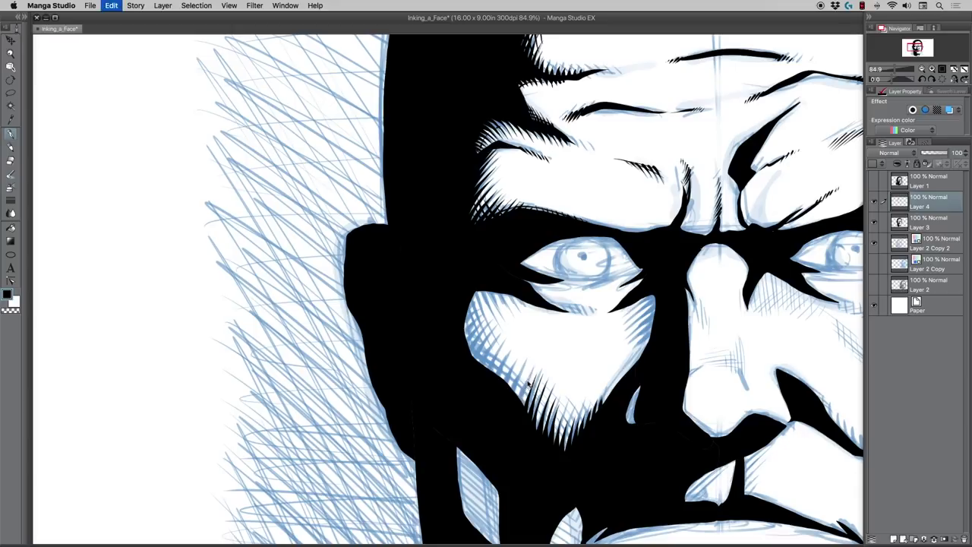
{"action": "key", "text": "super+z"}
{"action": "key", "text": "super+z"}
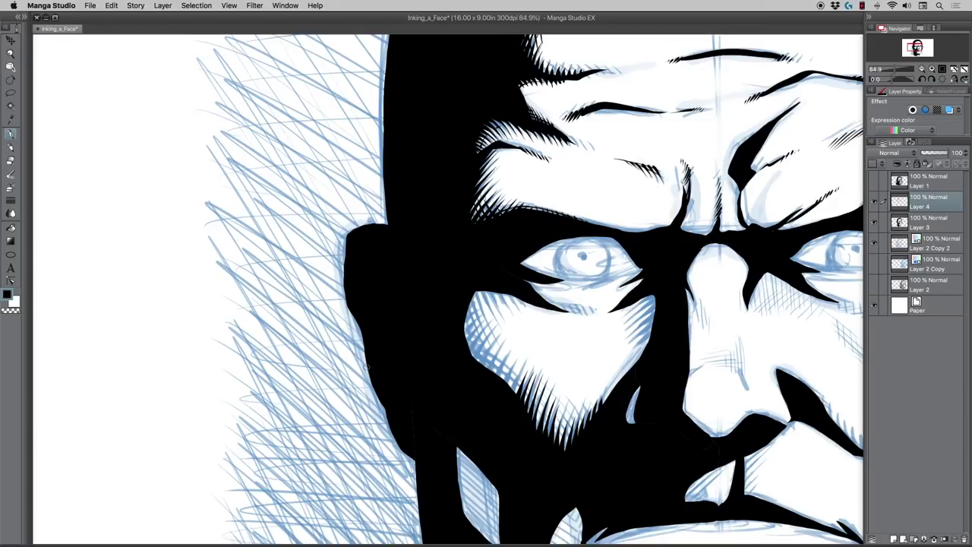
{"action": "key", "text": "super+z"}
Step: Ink tapered hatching strokes along the outer shadow edge of the shaded-side cheek patch, from its lower point to about mid-edge
{"action": "key", "text": "r"}
{"action": "left_click_drag", "start_coordinate": [332, 402], "coordinate": [395, 421]}
{"action": "key", "text": "super+space"}
{"action": "left_click_drag", "start_coordinate": [360, 206], "coordinate": [375, 211]}
{"action": "left_click", "coordinate": [11, 136]}
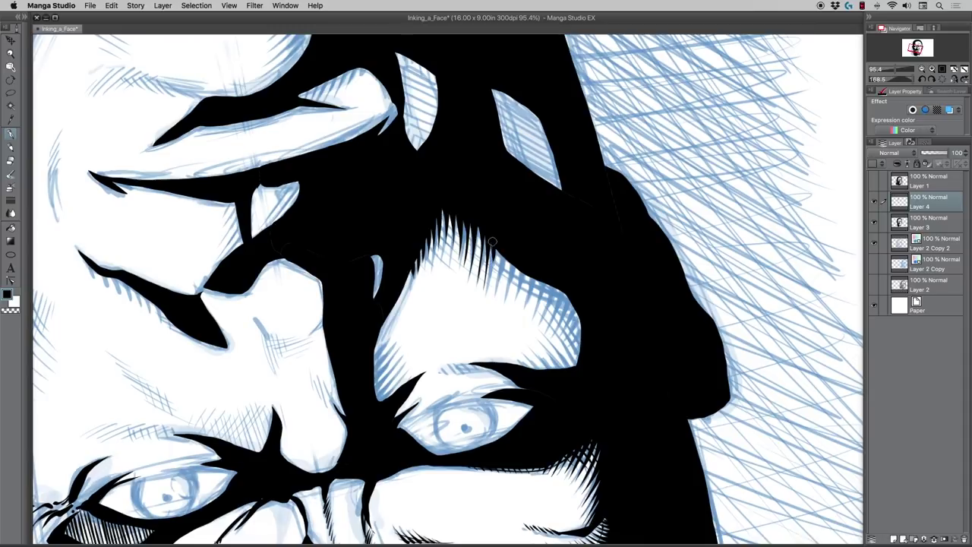
{"action": "mouse_move", "coordinate": [493, 245]}
{"action": "left_mouse_down"}
{"action": "mouse_move", "coordinate": [487, 301]}
{"action": "mouse_move", "coordinate": [500, 251]}
{"action": "mouse_move", "coordinate": [496, 288]}
{"action": "mouse_move", "coordinate": [506, 262]}
{"action": "mouse_move", "coordinate": [508, 278]}
{"action": "mouse_move", "coordinate": [507, 249]}
{"action": "mouse_move", "coordinate": [503, 302]}
{"action": "mouse_move", "coordinate": [516, 262]}
{"action": "mouse_move", "coordinate": [510, 297]}
{"action": "mouse_move", "coordinate": [517, 262]}
{"action": "mouse_move", "coordinate": [520, 281]}
{"action": "mouse_move", "coordinate": [514, 315]}
{"action": "left_mouse_up"}
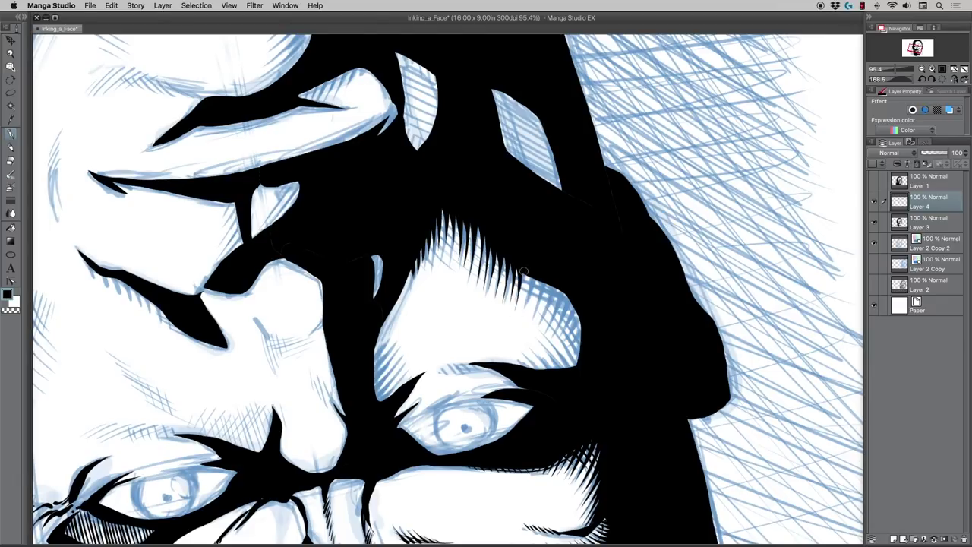
{"action": "left_click_drag", "start_coordinate": [524, 272], "coordinate": [522, 310]}
{"action": "mouse_move", "coordinate": [532, 272]}
{"action": "left_mouse_down"}
{"action": "mouse_move", "coordinate": [528, 310]}
{"action": "mouse_move", "coordinate": [536, 291]}
{"action": "mouse_move", "coordinate": [538, 319]}
{"action": "mouse_move", "coordinate": [547, 300]}
{"action": "mouse_move", "coordinate": [540, 326]}
{"action": "left_mouse_up"}
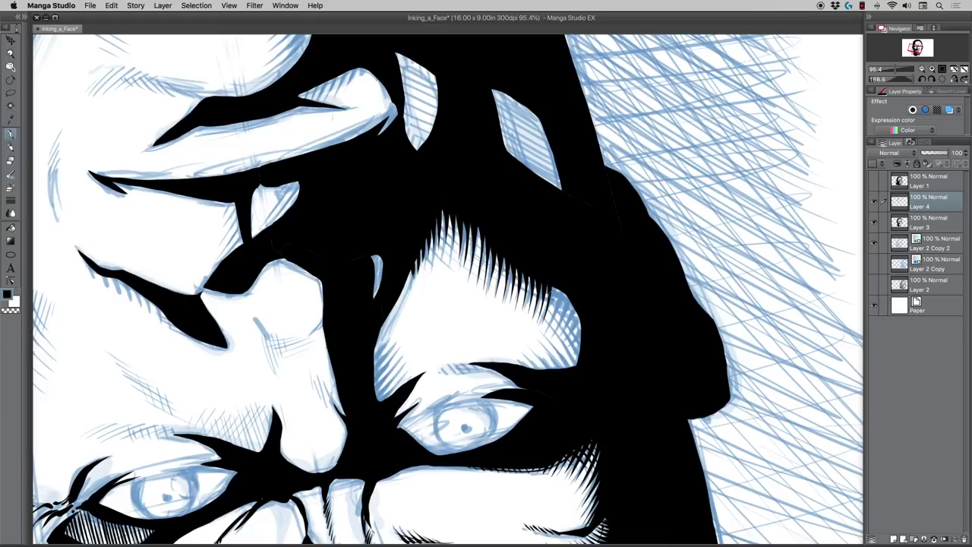
Step: Continue the tapered hatching around the upper outer curve of the cheek patch toward the outer eye corner
{"action": "left_click_drag", "start_coordinate": [553, 285], "coordinate": [551, 327]}
{"action": "left_click_drag", "start_coordinate": [566, 293], "coordinate": [554, 330]}
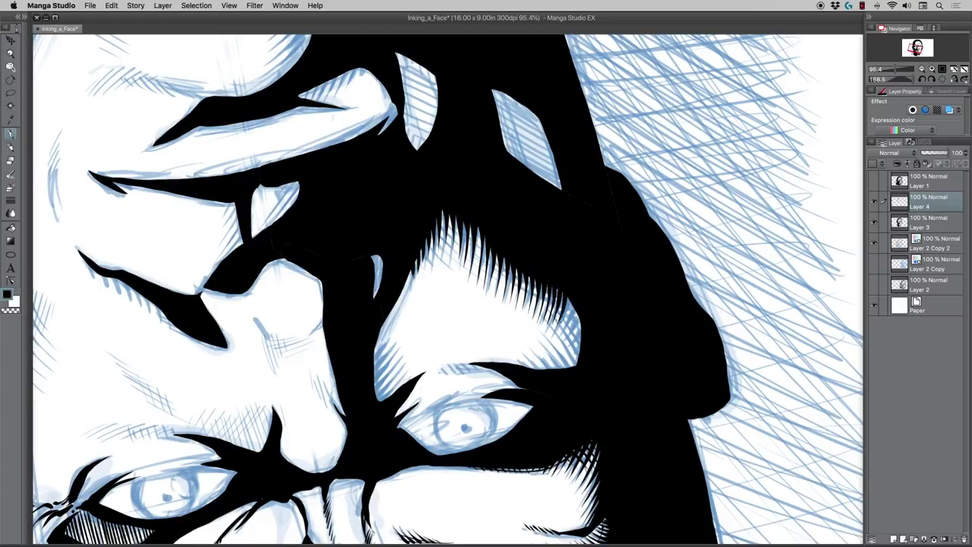
{"action": "mouse_move", "coordinate": [568, 294]}
{"action": "left_mouse_down"}
{"action": "mouse_move", "coordinate": [561, 342]}
{"action": "mouse_move", "coordinate": [579, 318]}
{"action": "mouse_move", "coordinate": [557, 360]}
{"action": "left_mouse_up"}
{"action": "left_click_drag", "start_coordinate": [581, 332], "coordinate": [563, 360]}
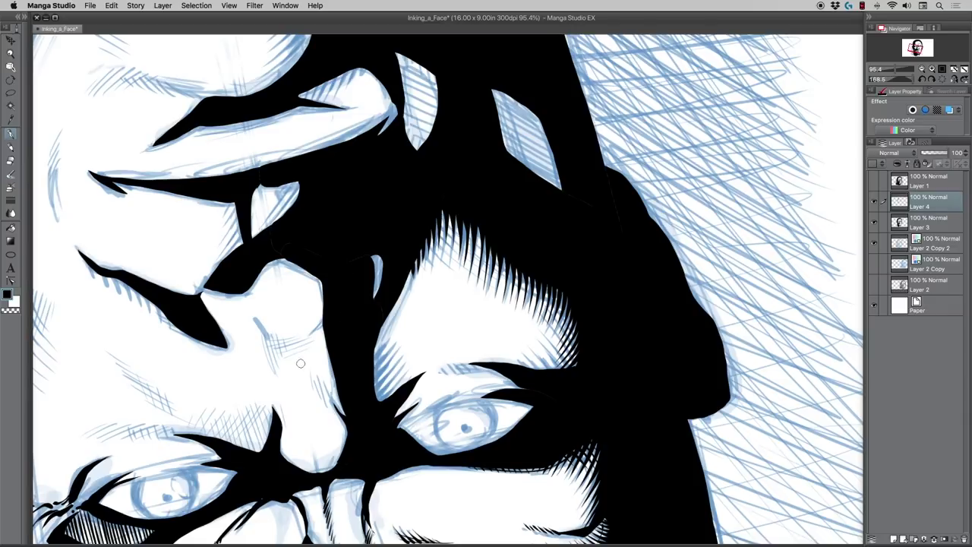
Step: Add crossing hatch strokes at the upper outer corner of the shaded-side cheek patch, just below the eye shadow
{"action": "key", "text": "r"}
{"action": "left_click_drag", "start_coordinate": [346, 415], "coordinate": [654, 302]}
{"action": "key", "text": "p"}
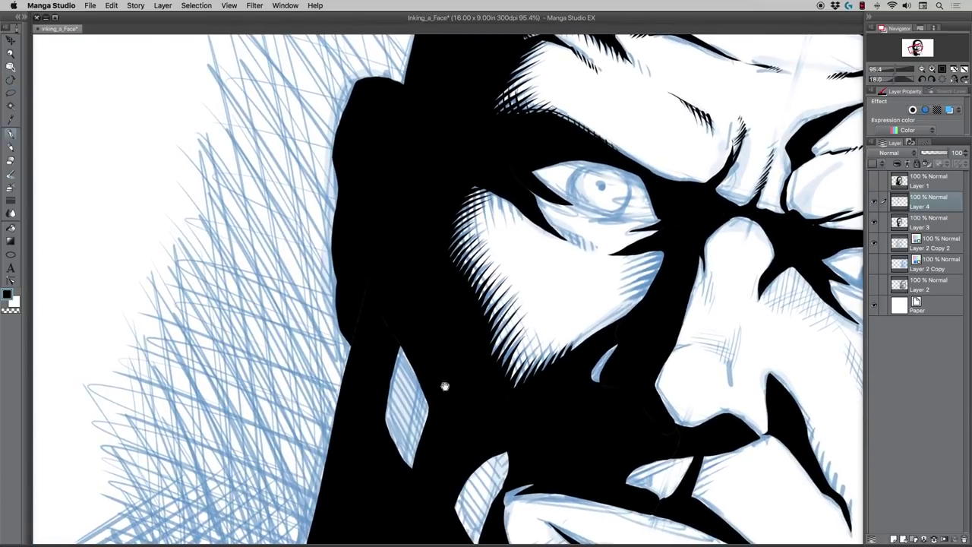
{"action": "left_click_drag", "start_coordinate": [437, 334], "coordinate": [417, 395]}
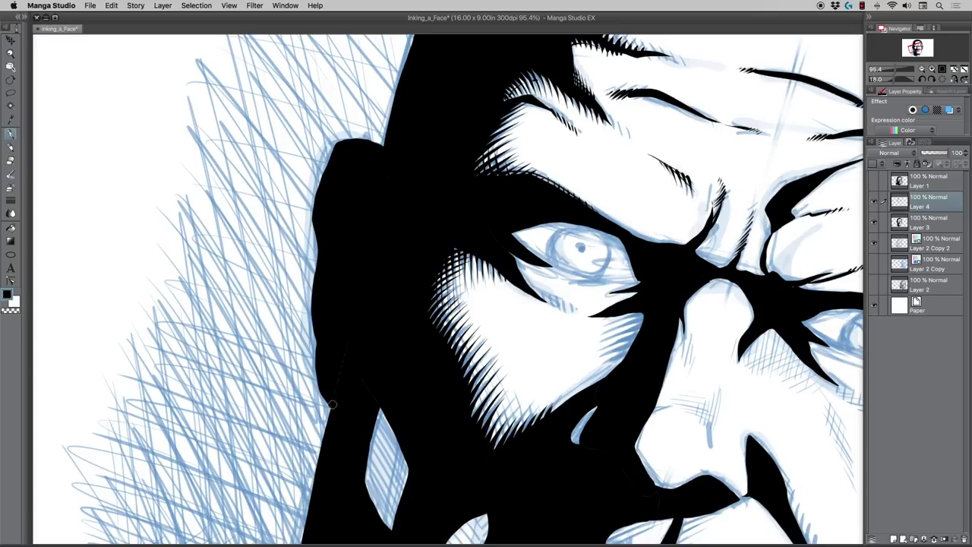
Step: Examine the hatching on the shaded-side cheek patch at several canvas rotations
{"action": "key", "text": "r"}
{"action": "left_click_drag", "start_coordinate": [337, 414], "coordinate": [413, 447]}
{"action": "key", "text": "p"}
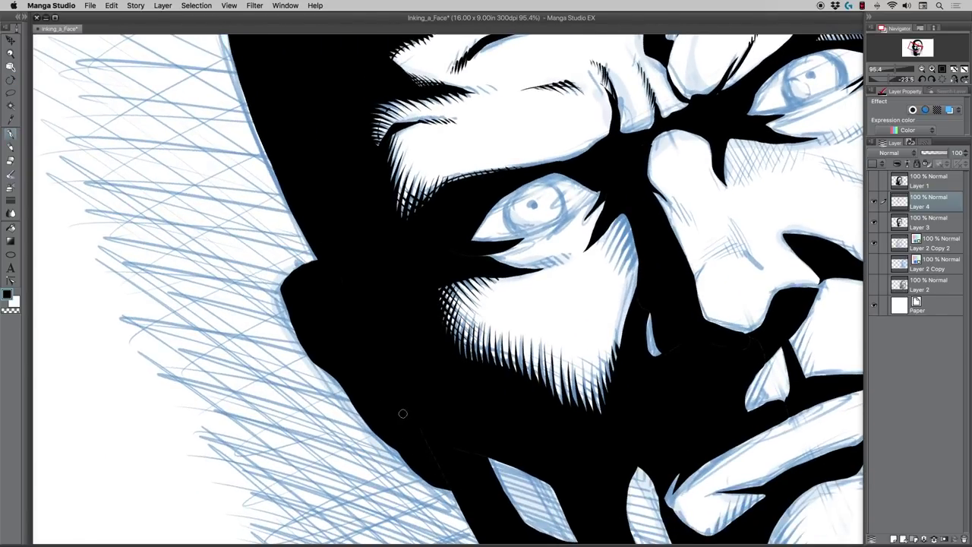
{"action": "key", "text": "r"}
{"action": "left_click_drag", "start_coordinate": [326, 406], "coordinate": [337, 256]}
{"action": "key", "text": "p"}
{"action": "key", "text": "space"}
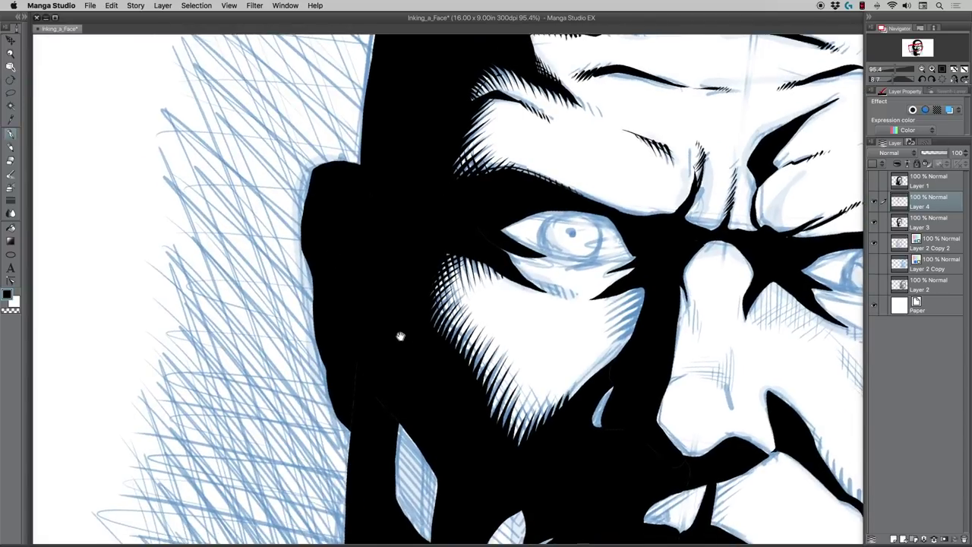
{"action": "mouse_move", "coordinate": [400, 336]}
{"action": "left_mouse_down"}
{"action": "mouse_move", "coordinate": [384, 314]}
{"action": "mouse_move", "coordinate": [435, 293]}
{"action": "left_mouse_up"}
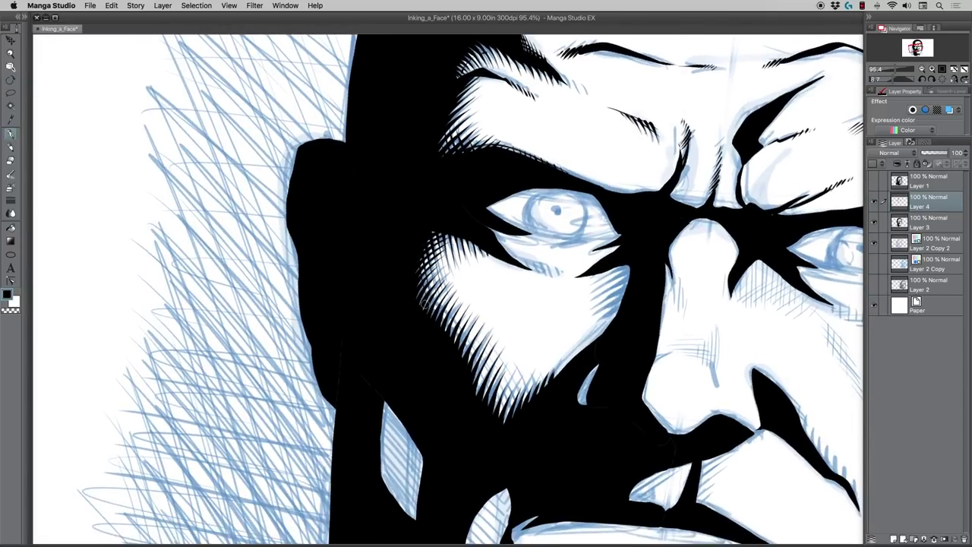
Step: Set the secondary drawing color to the web-safe dark red 660000
{"action": "left_click", "coordinate": [14, 304]}
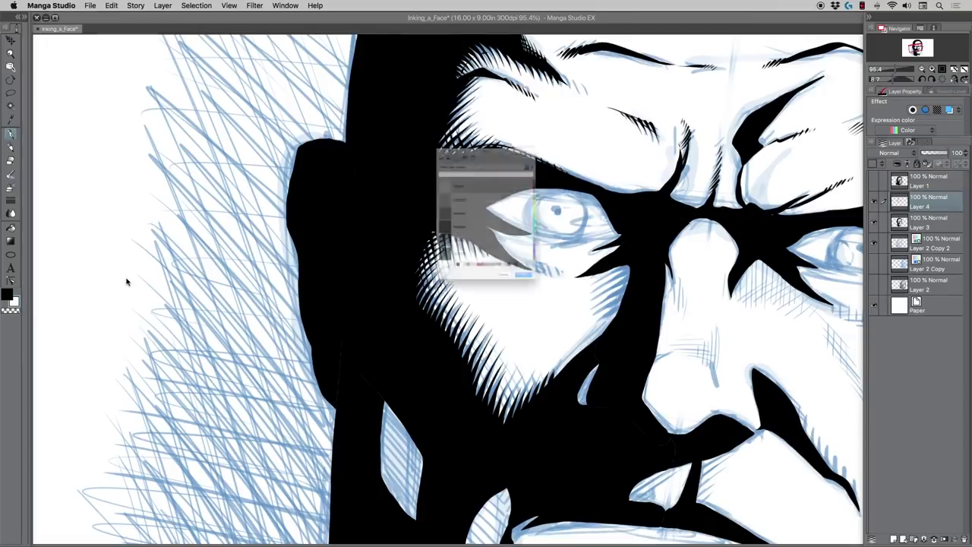
{"action": "left_click", "coordinate": [586, 160]}
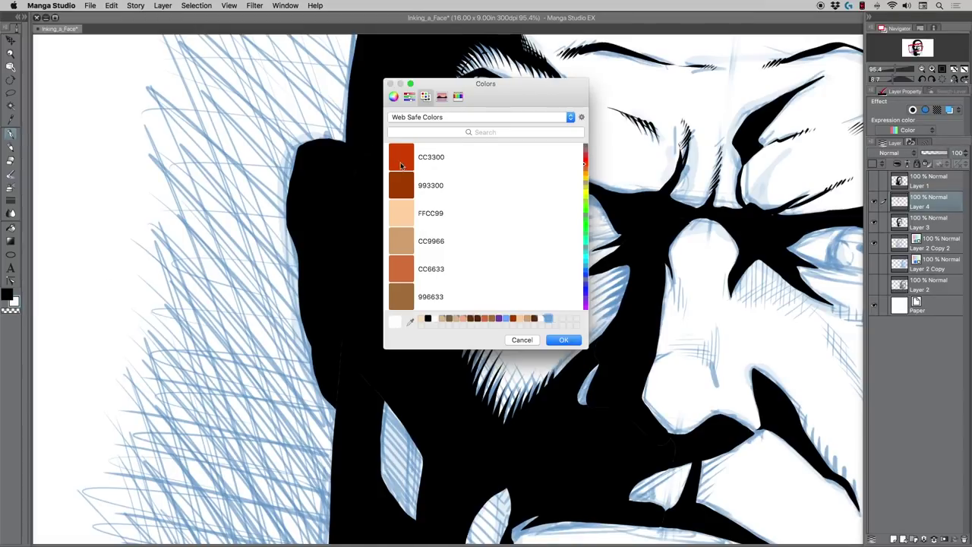
{"action": "left_click", "coordinate": [586, 157]}
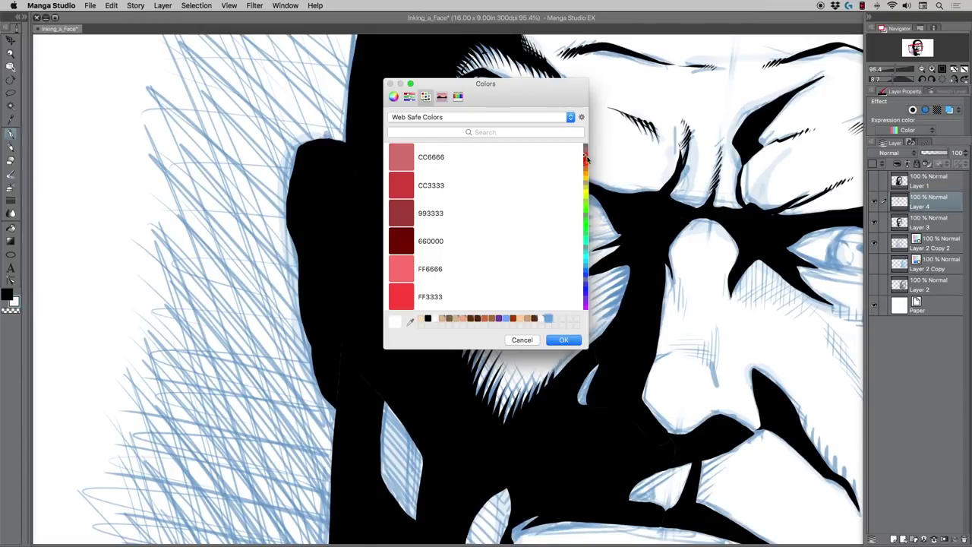
{"action": "left_click", "coordinate": [405, 242]}
{"action": "left_click", "coordinate": [564, 340]}
Step: Draw trial dark red guide curves across the hatching on the cheek patch's outer shadow edge and undo them
{"action": "left_click_drag", "start_coordinate": [433, 312], "coordinate": [479, 383]}
{"action": "left_click_drag", "start_coordinate": [416, 285], "coordinate": [485, 391]}
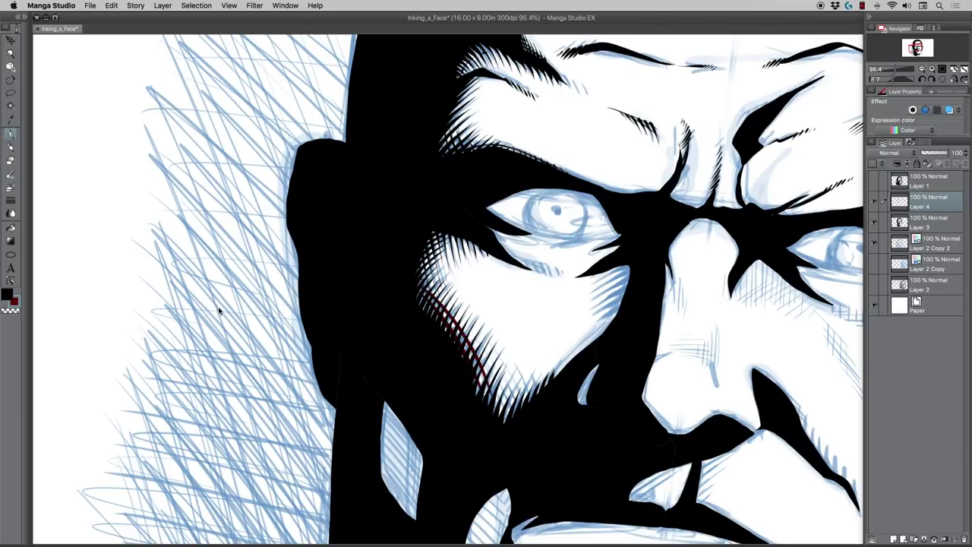
{"action": "key", "text": "super+z"}
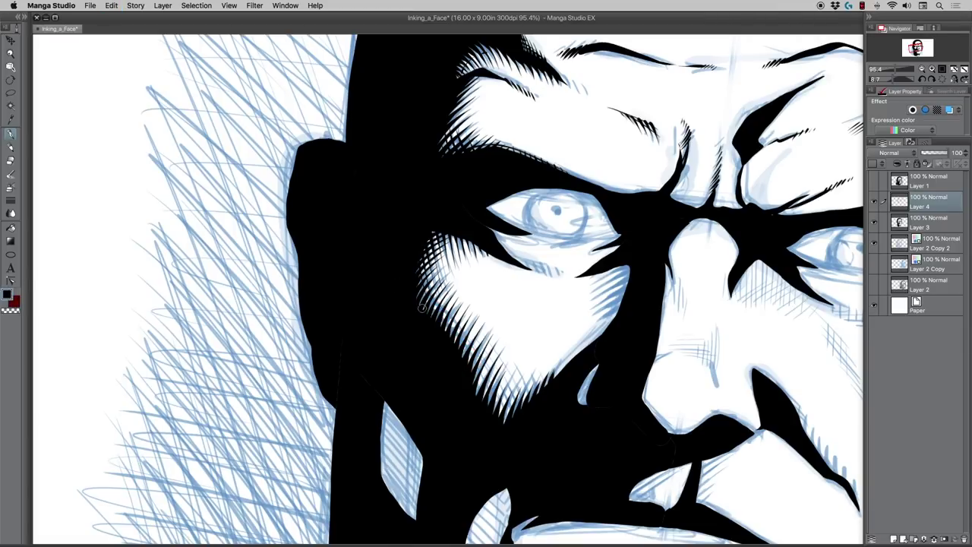
Step: Cross-hatch the outer shadow edge of the cheek patch in black down to its lower point, checking it against the whole face
{"action": "left_click_drag", "start_coordinate": [422, 307], "coordinate": [427, 299]}
{"action": "left_click", "coordinate": [10, 54]}
{"action": "left_click_drag", "start_coordinate": [332, 189], "coordinate": [294, 176]}
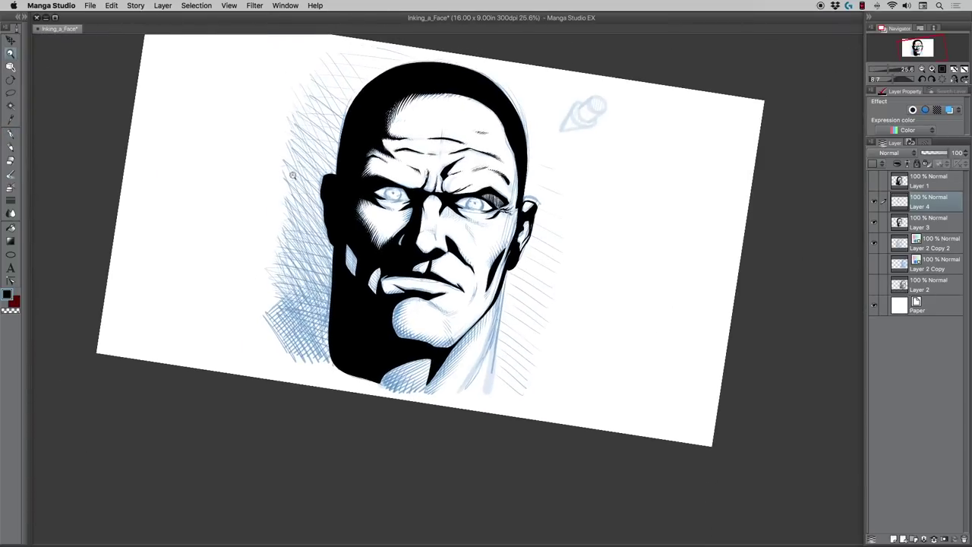
{"action": "left_click", "coordinate": [307, 168]}
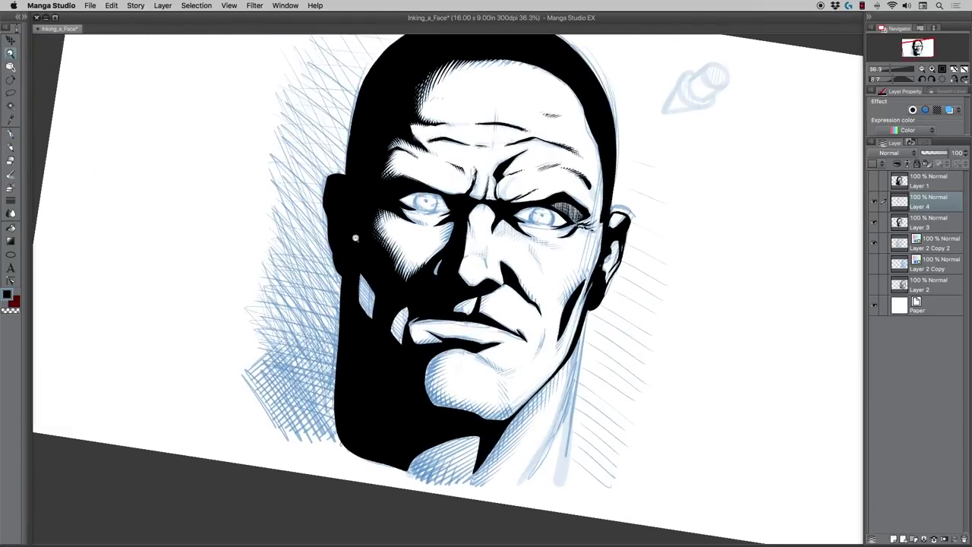
{"action": "left_click", "coordinate": [387, 244]}
{"action": "left_click", "coordinate": [391, 242]}
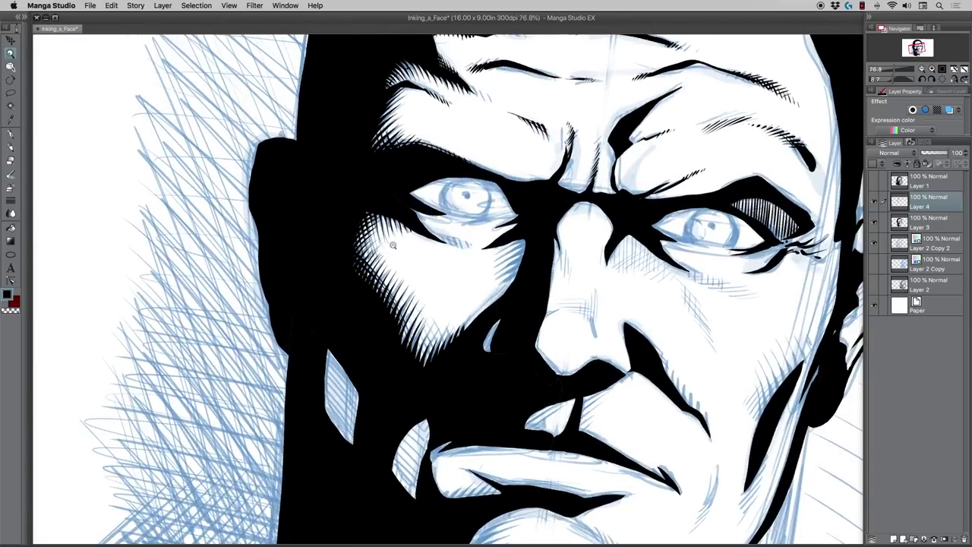
{"action": "left_click", "coordinate": [349, 234]}
{"action": "left_click", "coordinate": [11, 134]}
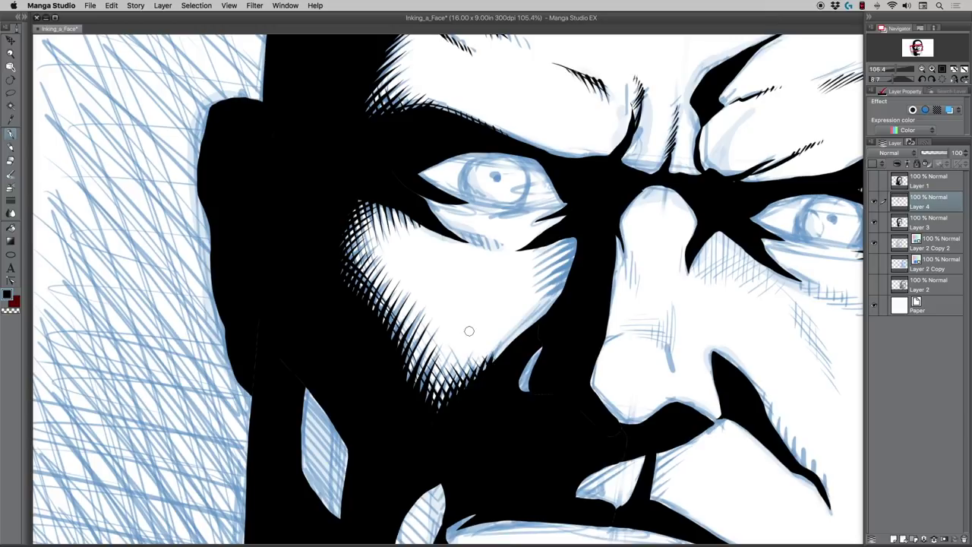
Step: Ink tapered hatching down the inner edge of the cheek patch beside the nose, starting below the inner eye corner
{"action": "key", "text": "r"}
{"action": "left_click_drag", "start_coordinate": [301, 408], "coordinate": [360, 457]}
{"action": "key", "text": "p"}
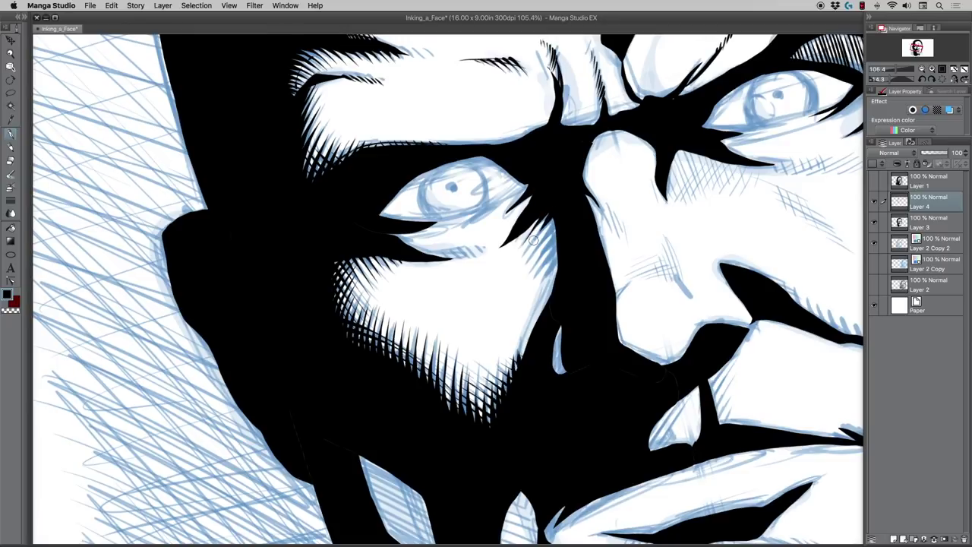
{"action": "left_click_drag", "start_coordinate": [548, 217], "coordinate": [522, 258]}
{"action": "left_click_drag", "start_coordinate": [550, 231], "coordinate": [530, 267]}
{"action": "left_click_drag", "start_coordinate": [556, 234], "coordinate": [540, 266]}
{"action": "mouse_move", "coordinate": [557, 241]}
{"action": "left_mouse_down"}
{"action": "mouse_move", "coordinate": [532, 287]}
{"action": "mouse_move", "coordinate": [548, 270]}
{"action": "mouse_move", "coordinate": [539, 284]}
{"action": "left_mouse_up"}
{"action": "mouse_move", "coordinate": [551, 264]}
{"action": "left_mouse_down"}
{"action": "mouse_move", "coordinate": [533, 293]}
{"action": "mouse_move", "coordinate": [556, 276]}
{"action": "mouse_move", "coordinate": [536, 319]}
{"action": "left_mouse_up"}
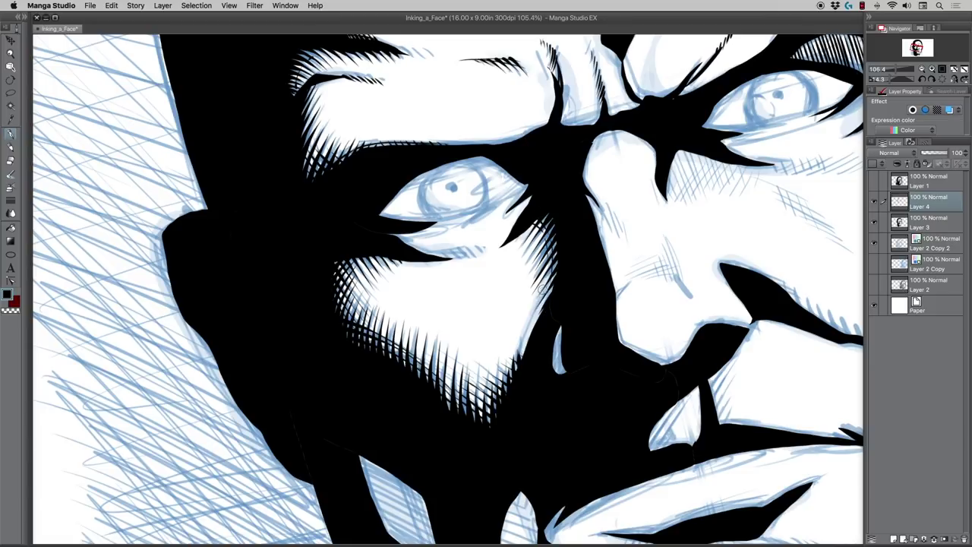
Step: Ink short hatching strokes under the shaded-side eye, at the inner corner and along the shadow line below the lower lid
{"action": "left_click_drag", "start_coordinate": [363, 410], "coordinate": [320, 429]}
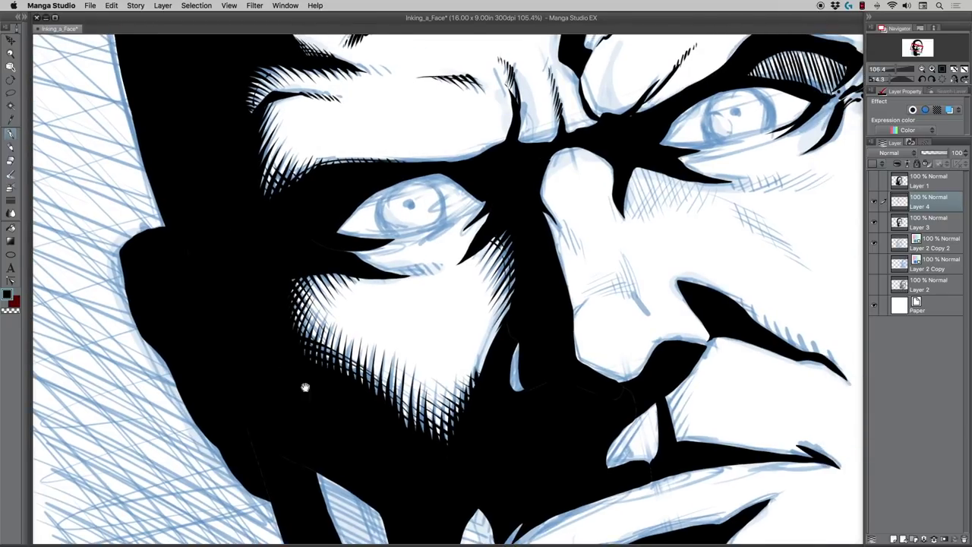
{"action": "left_click_drag", "start_coordinate": [306, 387], "coordinate": [287, 421]}
{"action": "left_click_drag", "start_coordinate": [234, 356], "coordinate": [228, 267]}
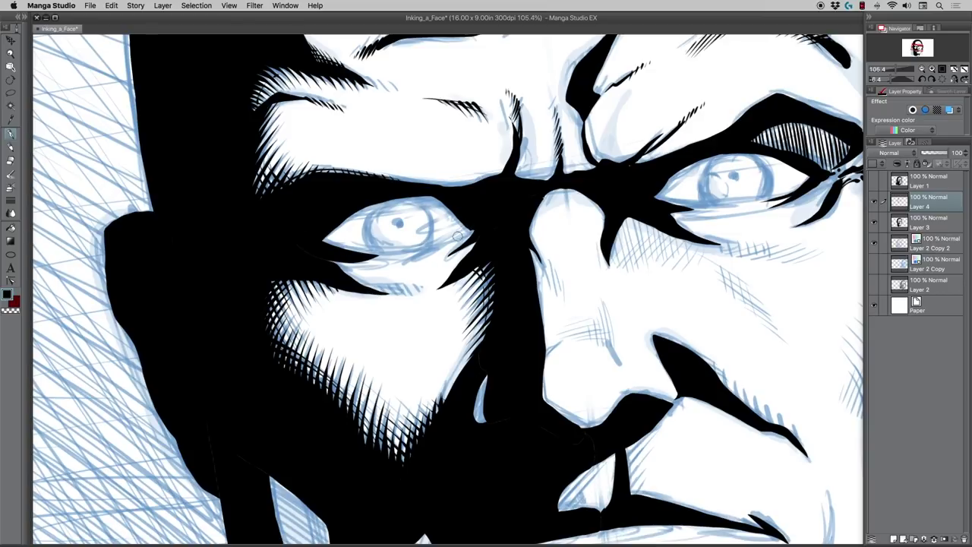
{"action": "left_click_drag", "start_coordinate": [469, 232], "coordinate": [438, 252]}
{"action": "left_click_drag", "start_coordinate": [370, 286], "coordinate": [389, 294]}
{"action": "left_click_drag", "start_coordinate": [386, 286], "coordinate": [397, 294]}
{"action": "left_click_drag", "start_coordinate": [394, 287], "coordinate": [408, 294]}
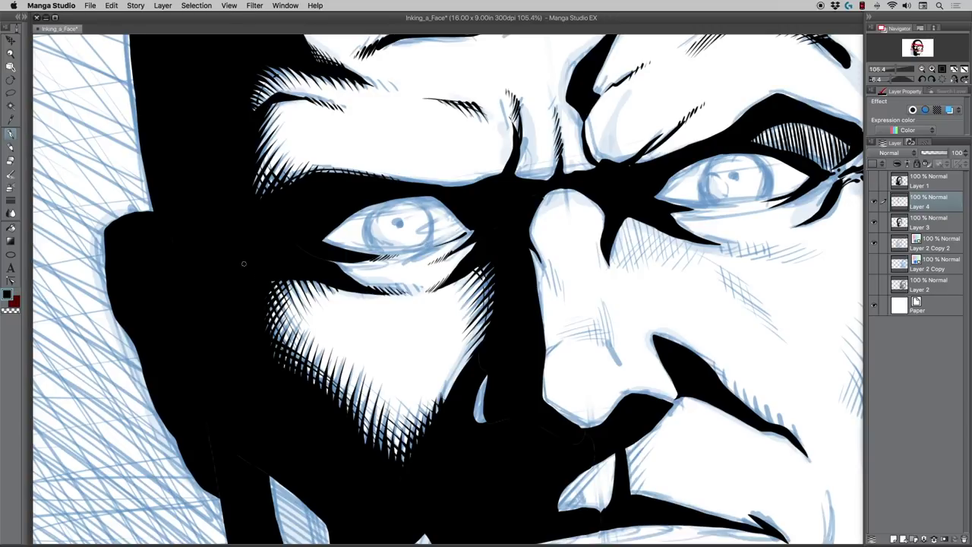
Step: Hatch the under-eye bag of the shaded-side eye from its outer end along the lower fold toward the nose
{"action": "key", "text": "r"}
{"action": "left_click_drag", "start_coordinate": [245, 250], "coordinate": [284, 179]}
{"action": "left_click_drag", "start_coordinate": [342, 349], "coordinate": [339, 409]}
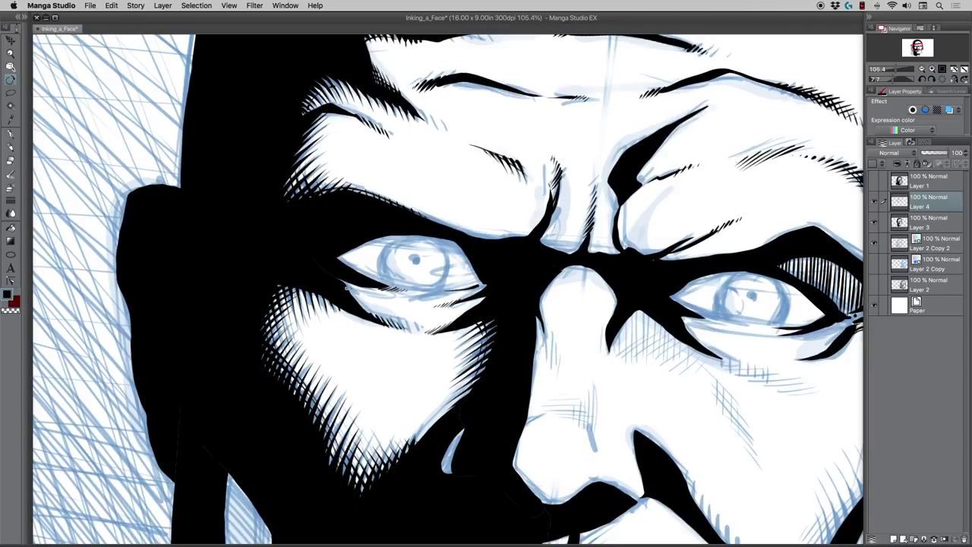
{"action": "left_click_drag", "start_coordinate": [251, 317], "coordinate": [442, 223]}
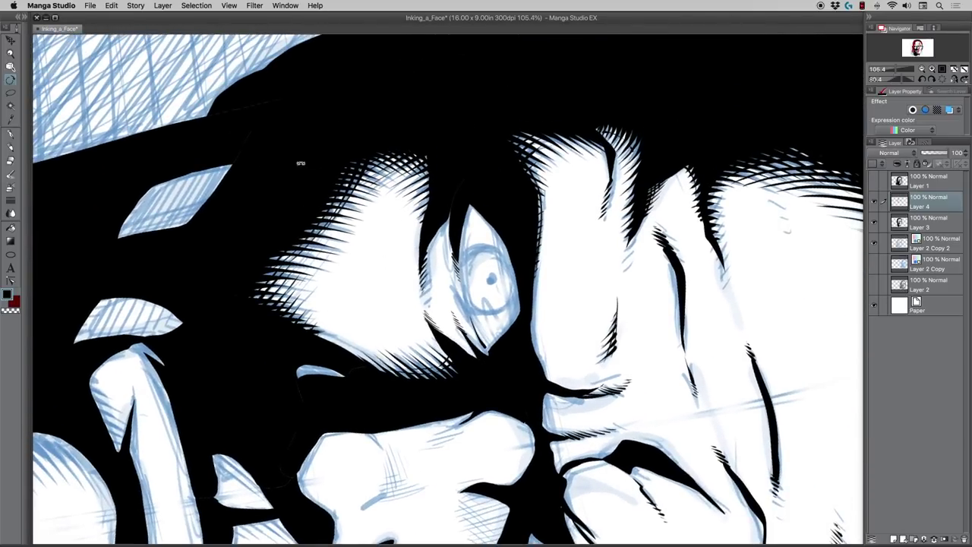
{"action": "left_click", "coordinate": [12, 133]}
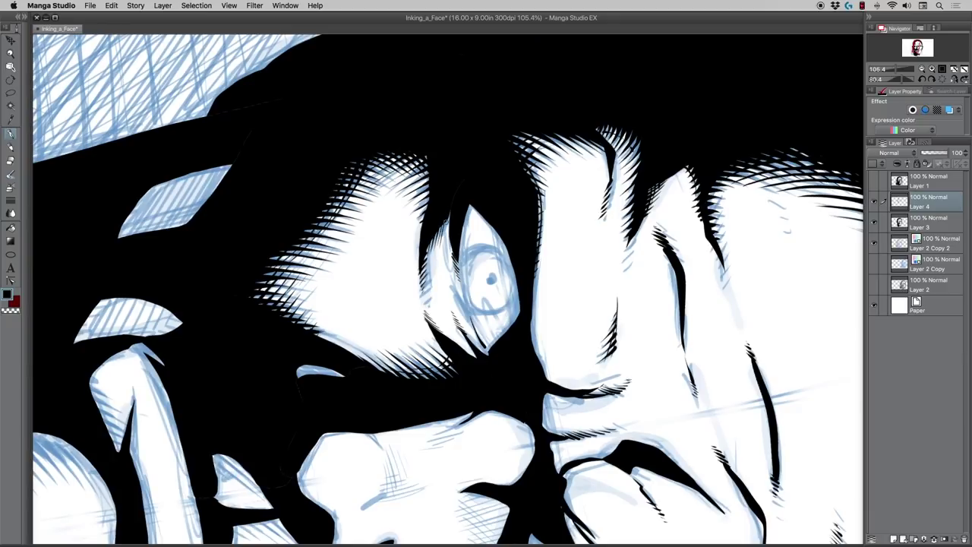
{"action": "mouse_move", "coordinate": [449, 217]}
{"action": "left_mouse_down"}
{"action": "mouse_move", "coordinate": [443, 248]}
{"action": "mouse_move", "coordinate": [449, 237]}
{"action": "left_mouse_up"}
{"action": "key", "text": "r"}
{"action": "left_click_drag", "start_coordinate": [270, 334], "coordinate": [534, 464]}
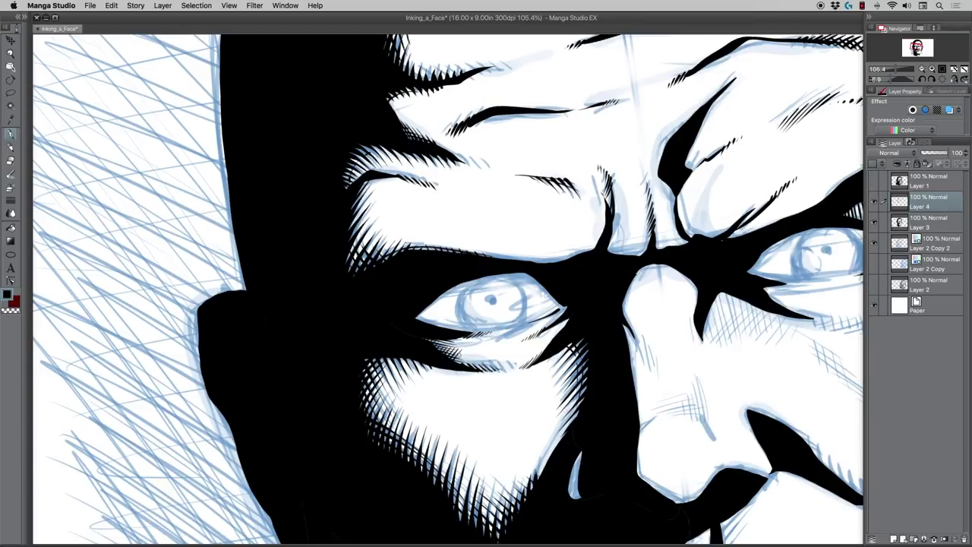
{"action": "left_click_drag", "start_coordinate": [463, 365], "coordinate": [493, 358]}
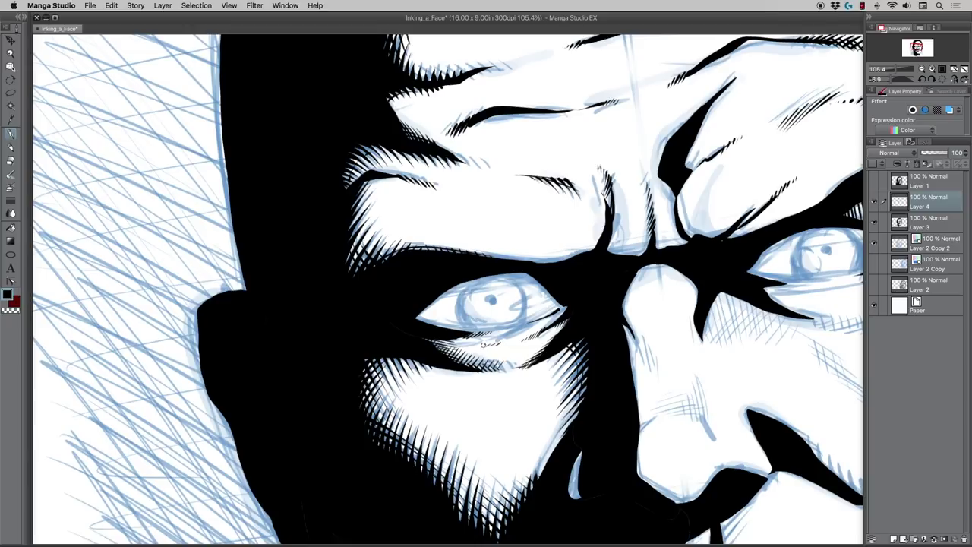
Step: Review the inked face in full-page view and return to the shaded-side eye at about 110.8% zoom
{"action": "double_click", "coordinate": [10, 80]}
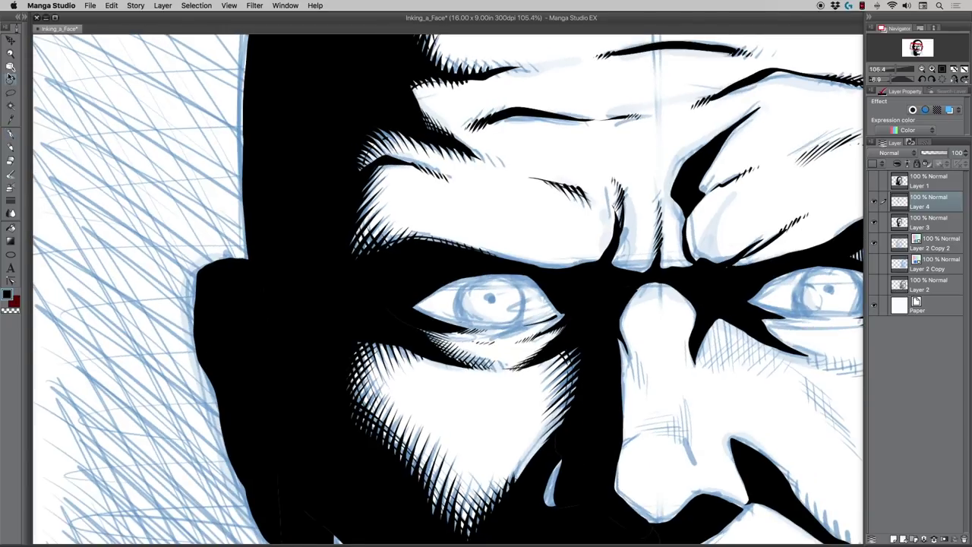
{"action": "left_click", "coordinate": [10, 55]}
{"action": "left_click_drag", "start_coordinate": [361, 241], "coordinate": [328, 243]}
{"action": "key", "text": "super+0"}
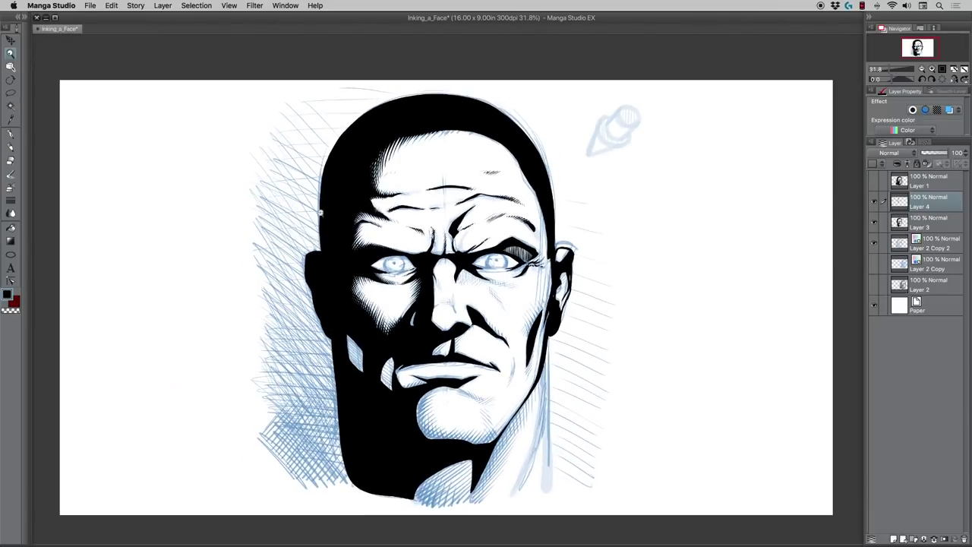
{"action": "left_click", "coordinate": [370, 257]}
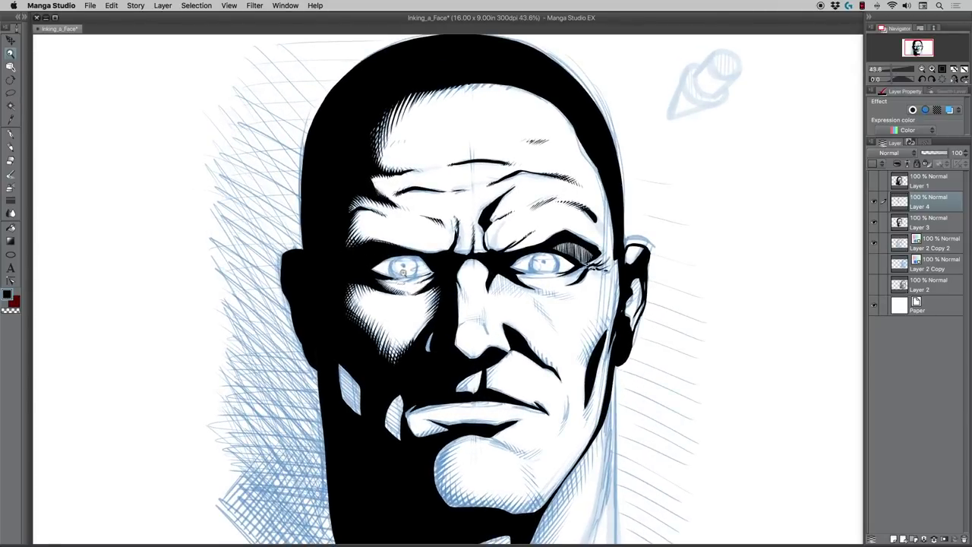
{"action": "left_click", "coordinate": [404, 273]}
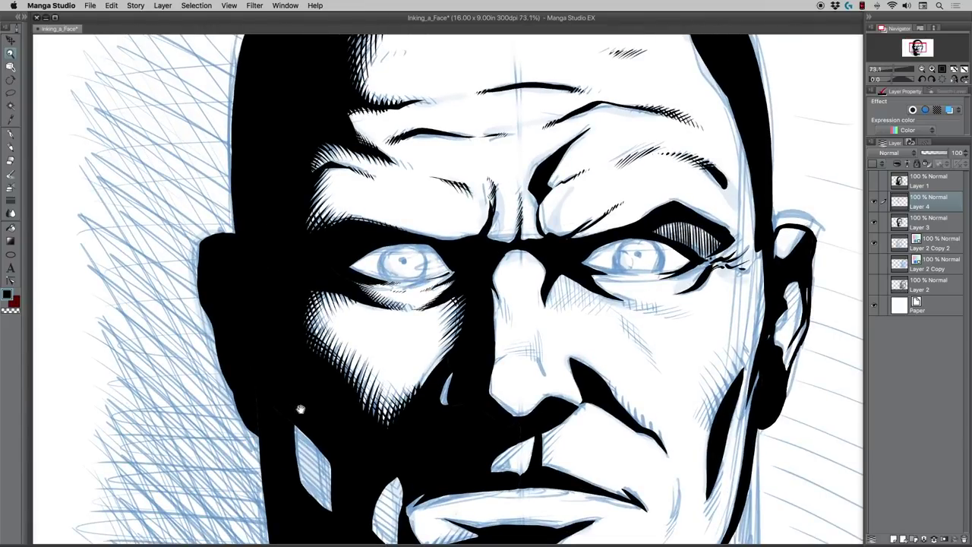
{"action": "scroll", "coordinate": [334, 338], "scroll_direction": "up", "scroll_amount": 2}
{"action": "left_click", "coordinate": [360, 304]}
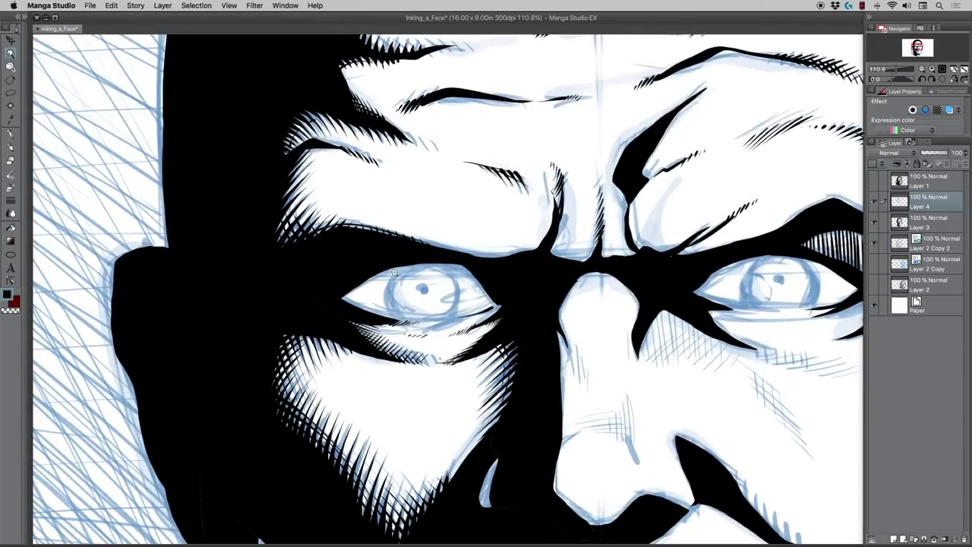
Step: On Layer 3, scratch thin wrinkle lines in transparent color into the black around the shaded-side eye's outer and inner corners
{"action": "left_click", "coordinate": [11, 133]}
{"action": "left_click", "coordinate": [11, 310]}
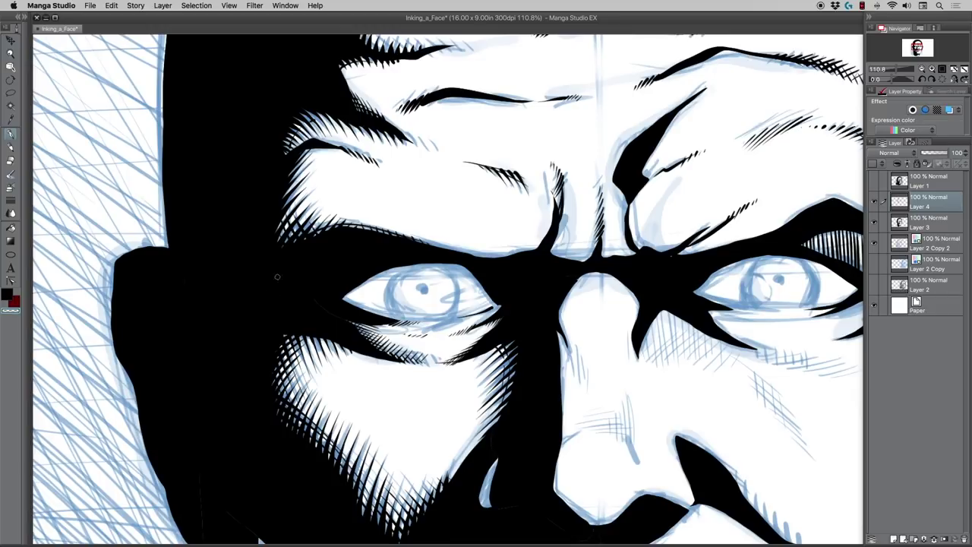
{"action": "left_click", "coordinate": [922, 220]}
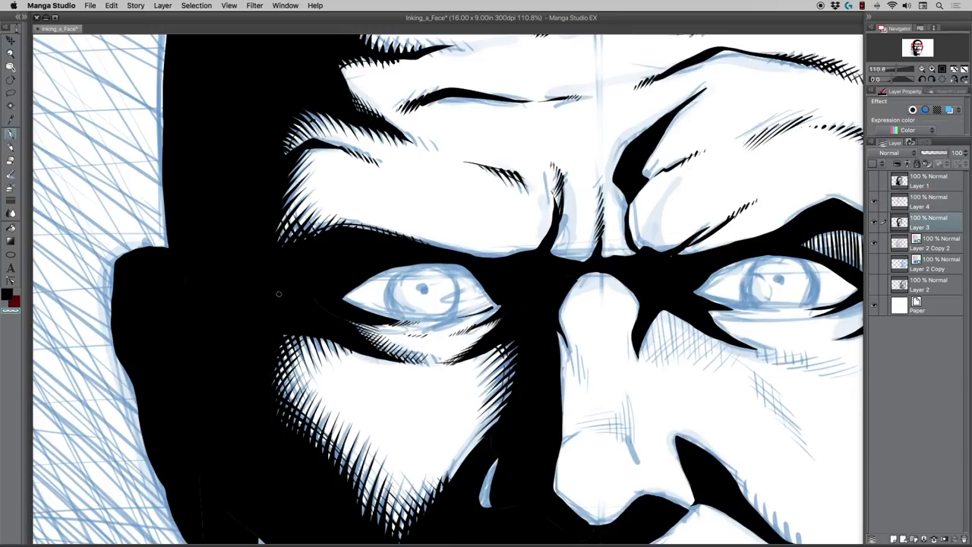
{"action": "mouse_move", "coordinate": [237, 258]}
{"action": "left_mouse_down"}
{"action": "mouse_move", "coordinate": [265, 298]}
{"action": "mouse_move", "coordinate": [234, 284]}
{"action": "mouse_move", "coordinate": [286, 299]}
{"action": "mouse_move", "coordinate": [243, 305]}
{"action": "left_mouse_up"}
{"action": "mouse_move", "coordinate": [302, 292]}
{"action": "left_mouse_down"}
{"action": "mouse_move", "coordinate": [274, 274]}
{"action": "mouse_move", "coordinate": [308, 300]}
{"action": "left_mouse_up"}
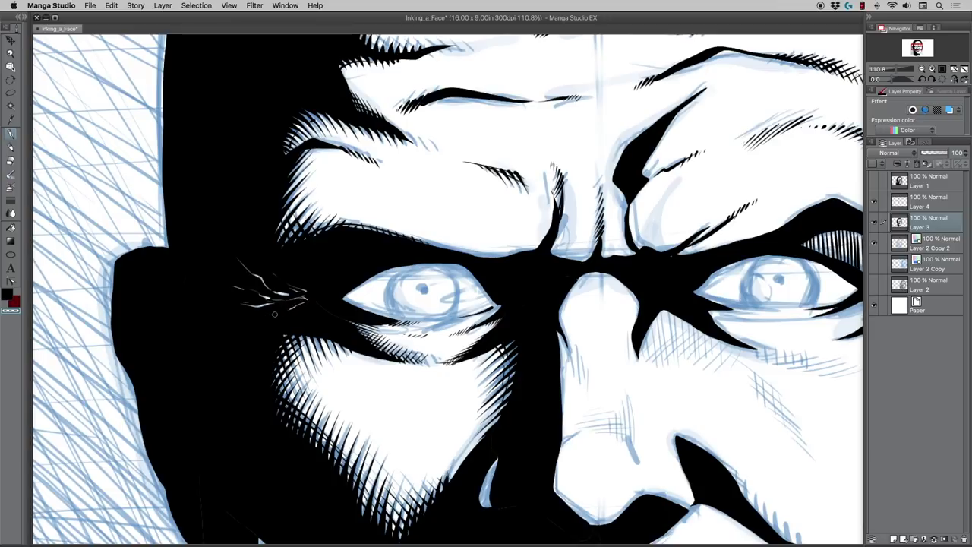
{"action": "mouse_move", "coordinate": [218, 294]}
{"action": "left_mouse_down"}
{"action": "mouse_move", "coordinate": [308, 291]}
{"action": "mouse_move", "coordinate": [387, 258]}
{"action": "mouse_move", "coordinate": [377, 259]}
{"action": "left_mouse_up"}
{"action": "mouse_move", "coordinate": [488, 274]}
{"action": "left_mouse_down"}
{"action": "mouse_move", "coordinate": [515, 301]}
{"action": "mouse_move", "coordinate": [523, 297]}
{"action": "left_mouse_up"}
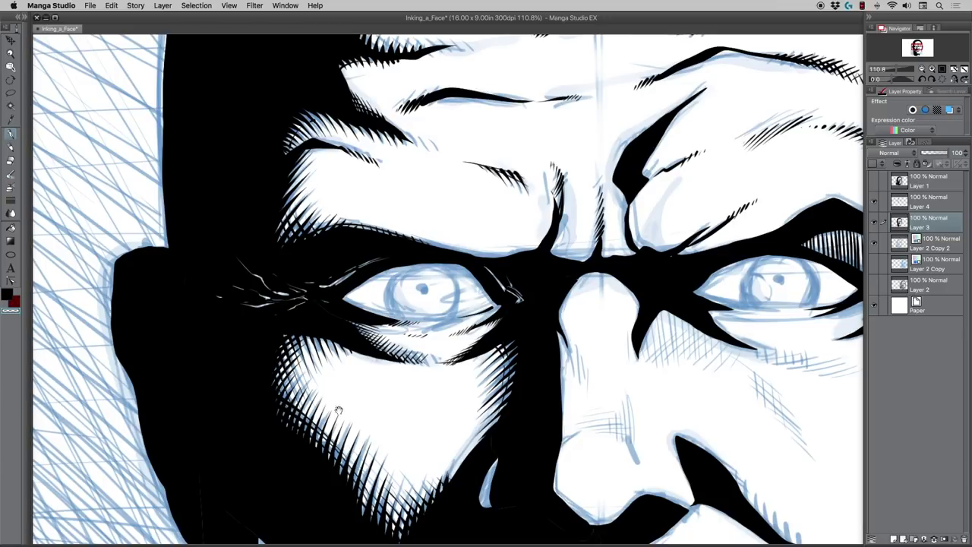
Step: Scratch fine transparent lines into the black around the shaded nostril and hatch the shadow edges along the nose bridge
{"action": "left_click_drag", "start_coordinate": [336, 408], "coordinate": [256, 374]}
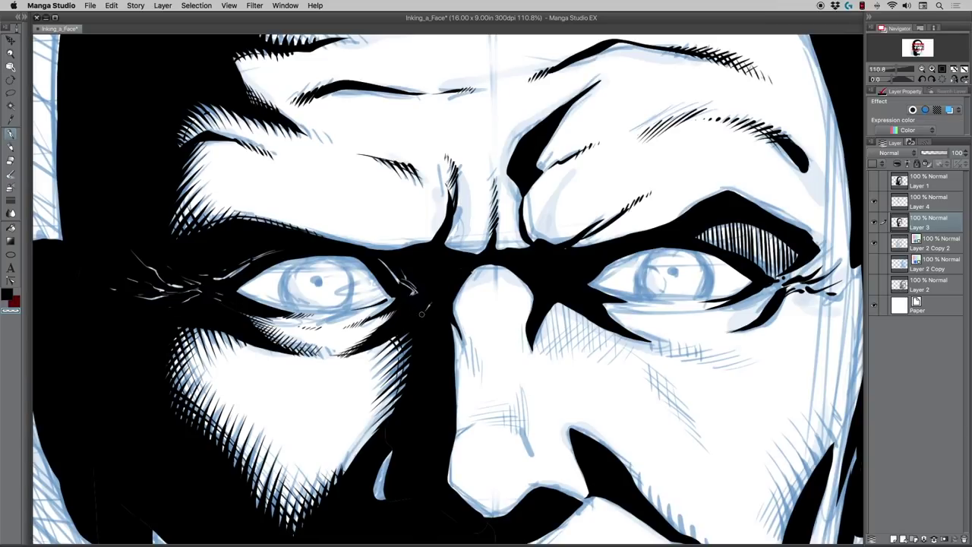
{"action": "scroll", "coordinate": [332, 450], "scroll_direction": "down", "scroll_amount": 5}
{"action": "scroll", "coordinate": [331, 449], "scroll_direction": "right", "scroll_amount": 3}
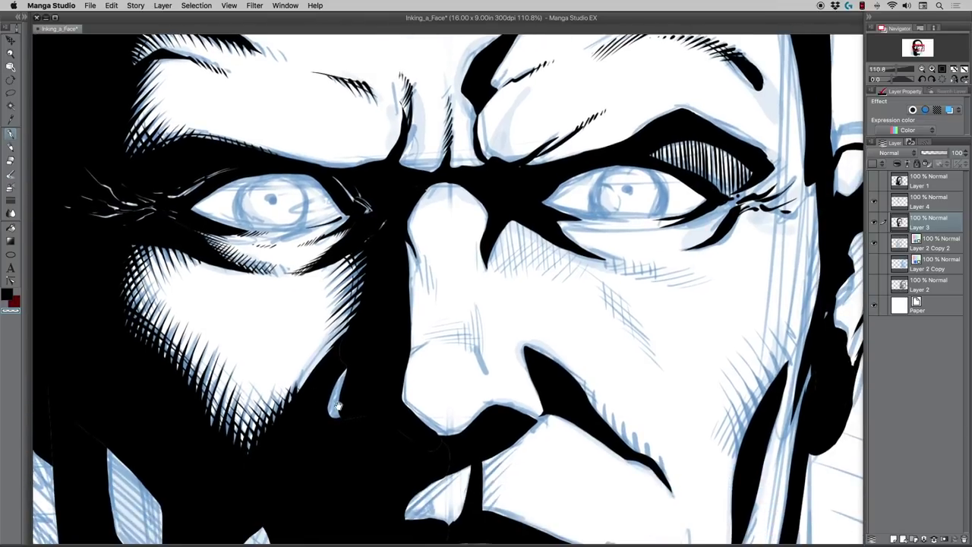
{"action": "left_click_drag", "start_coordinate": [340, 418], "coordinate": [368, 415]}
{"action": "scroll", "coordinate": [307, 414], "scroll_direction": "up", "scroll_amount": 1}
{"action": "scroll", "coordinate": [307, 414], "scroll_direction": "left", "scroll_amount": 2}
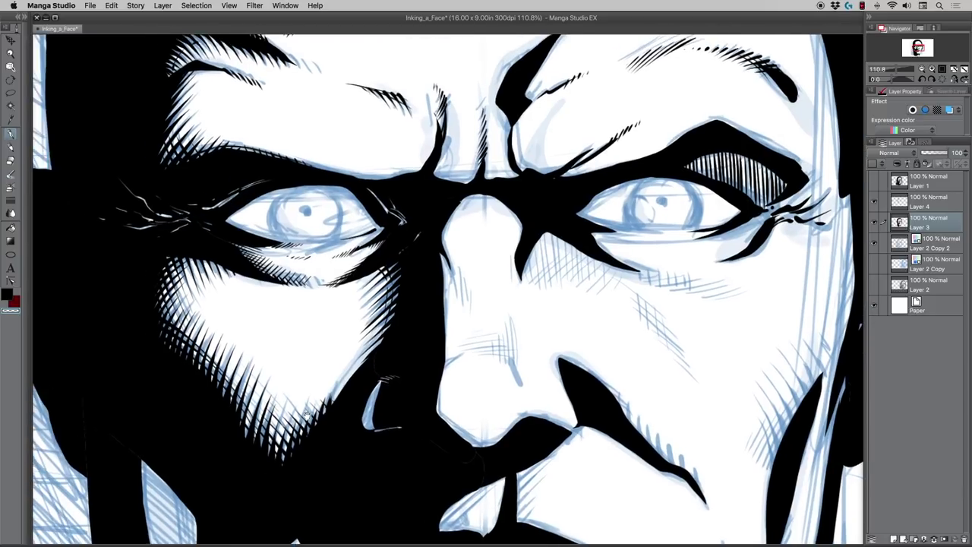
{"action": "scroll", "coordinate": [307, 414], "scroll_direction": "left", "scroll_amount": 1}
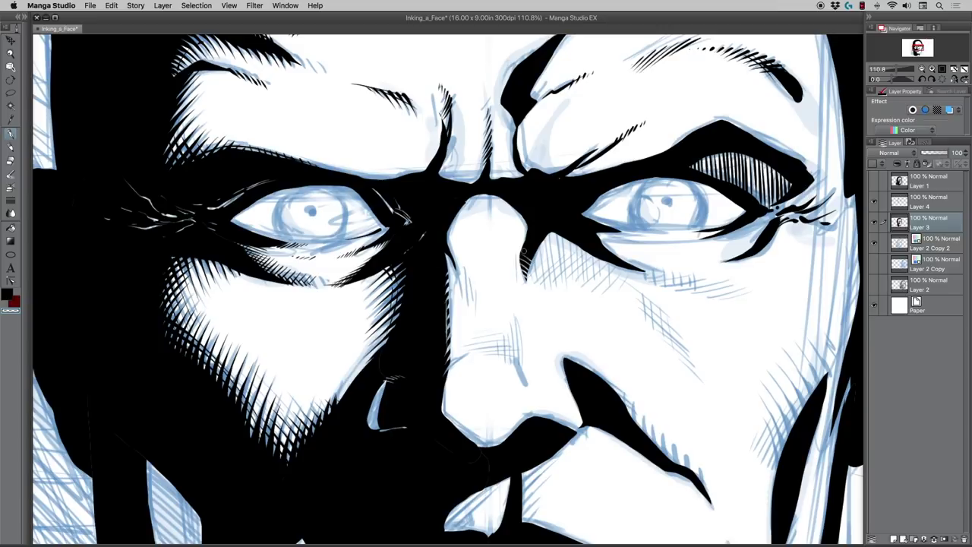
Step: Switch back to black, add a new layer above Layer 4 and ink the iris outline of the shaded-side eye
{"action": "left_click_drag", "start_coordinate": [248, 375], "coordinate": [309, 402]}
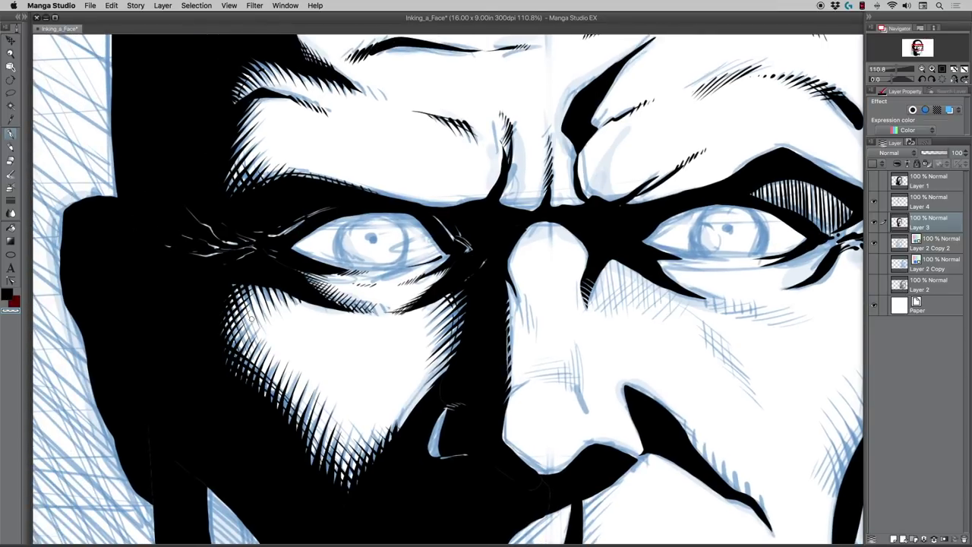
{"action": "left_click", "coordinate": [7, 294]}
{"action": "left_click", "coordinate": [927, 206]}
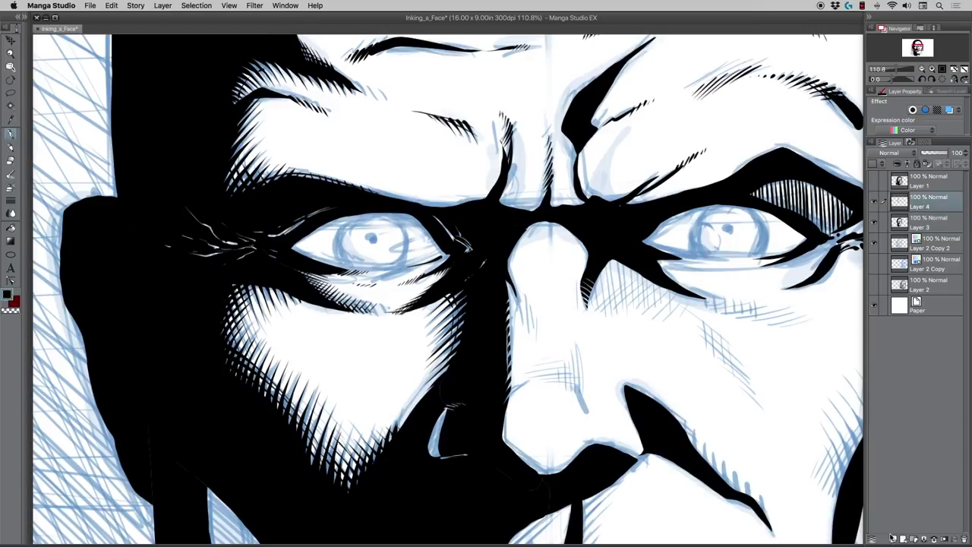
{"action": "left_click", "coordinate": [894, 538]}
{"action": "mouse_move", "coordinate": [344, 269]}
{"action": "left_mouse_down"}
{"action": "mouse_move", "coordinate": [342, 233]}
{"action": "mouse_move", "coordinate": [344, 269]}
{"action": "left_mouse_up"}
{"action": "left_click_drag", "start_coordinate": [336, 249], "coordinate": [343, 228]}
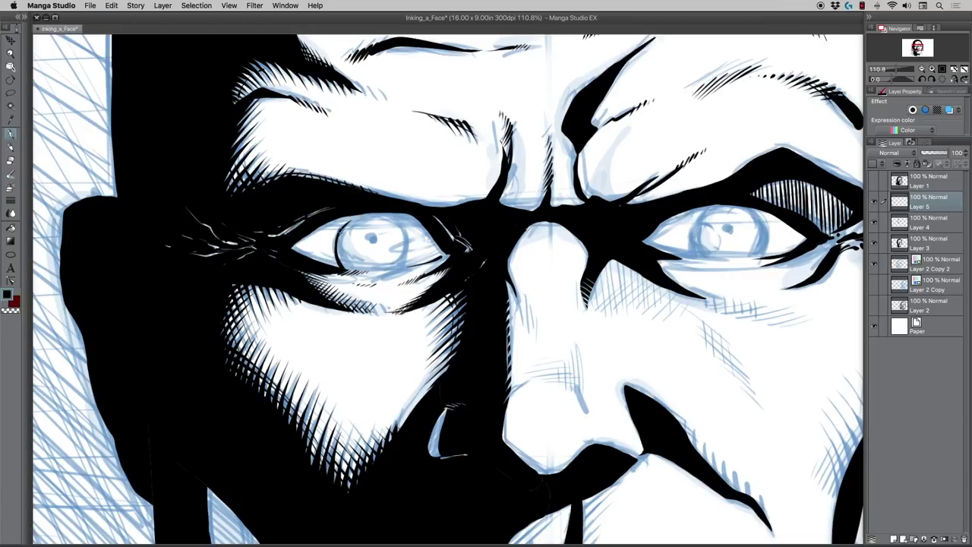
{"action": "key", "text": "cmd+z"}
{"action": "mouse_move", "coordinate": [383, 218]}
{"action": "left_mouse_down"}
{"action": "mouse_move", "coordinate": [407, 236]}
{"action": "mouse_move", "coordinate": [387, 219]}
{"action": "mouse_move", "coordinate": [398, 270]}
{"action": "left_mouse_up"}
{"action": "key", "text": "super+z"}
{"action": "key", "text": "super+z"}
{"action": "mouse_move", "coordinate": [407, 233]}
{"action": "left_mouse_down"}
{"action": "mouse_move", "coordinate": [408, 255]}
{"action": "mouse_move", "coordinate": [407, 244]}
{"action": "left_mouse_up"}
Step: Ink a solid black pupil in the shaded-side eye and thicken both sides of its iris outline
{"action": "left_click_drag", "start_coordinate": [371, 240], "coordinate": [372, 242]}
{"action": "left_click_drag", "start_coordinate": [346, 272], "coordinate": [337, 251]}
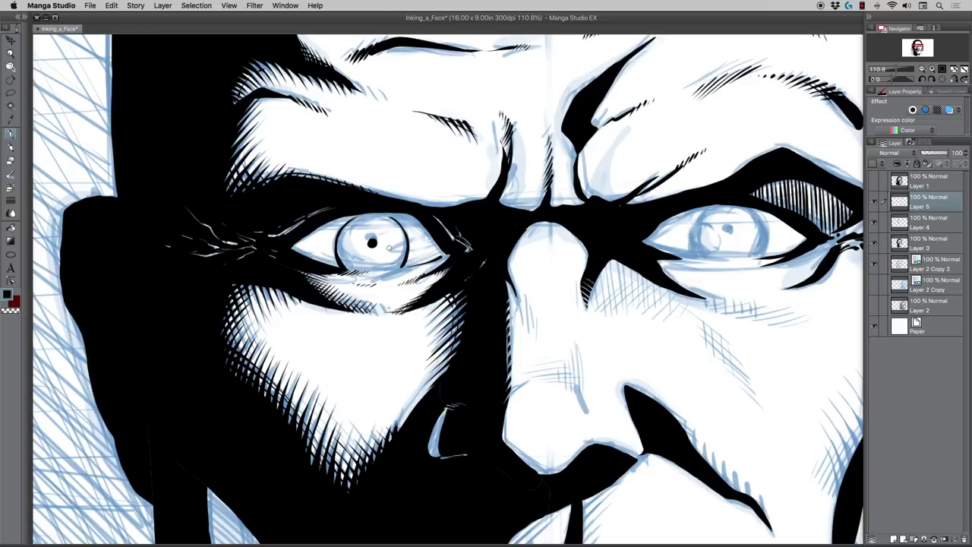
{"action": "left_click_drag", "start_coordinate": [406, 232], "coordinate": [398, 269]}
{"action": "mouse_move", "coordinate": [338, 256]}
{"action": "left_mouse_down"}
{"action": "mouse_move", "coordinate": [346, 268]}
{"action": "mouse_move", "coordinate": [338, 254]}
{"action": "left_mouse_up"}
Step: Place a copy of the inked iris and pupil in the lit-side eye and merge the copy into Layer 5
{"action": "left_click", "coordinate": [10, 39]}
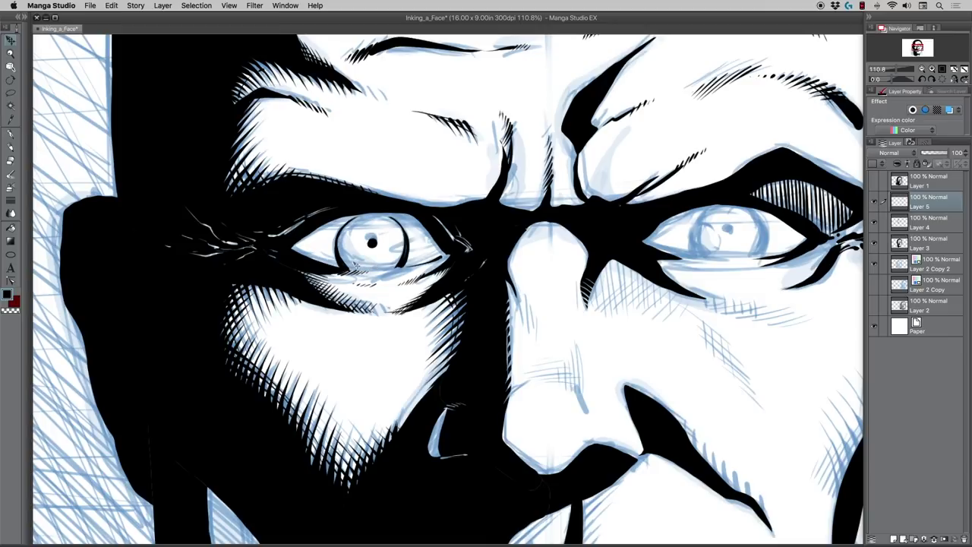
{"action": "mouse_move", "coordinate": [376, 270]}
{"action": "left_mouse_down"}
{"action": "mouse_move", "coordinate": [708, 258]}
{"action": "mouse_move", "coordinate": [707, 250]}
{"action": "left_mouse_up"}
{"action": "left_click", "coordinate": [10, 134]}
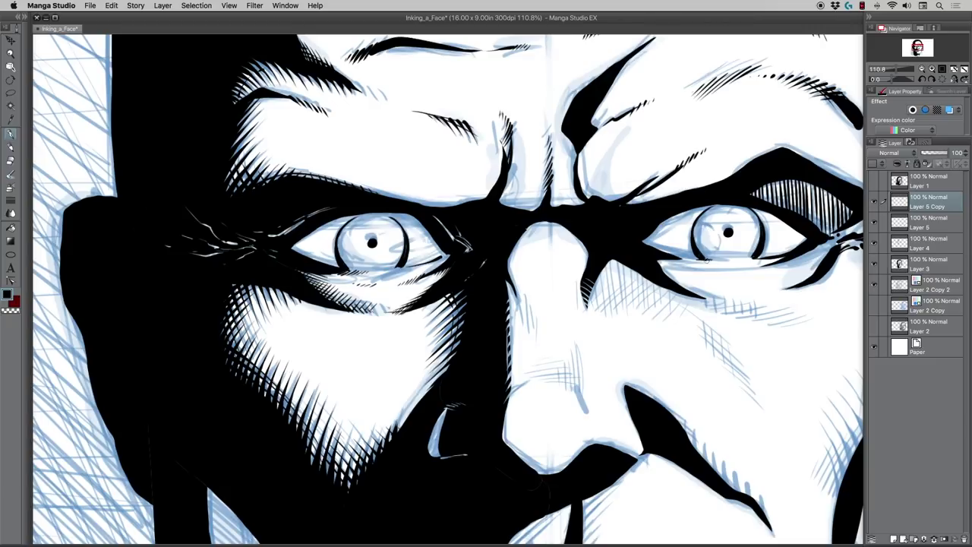
{"action": "key", "text": "super+e"}
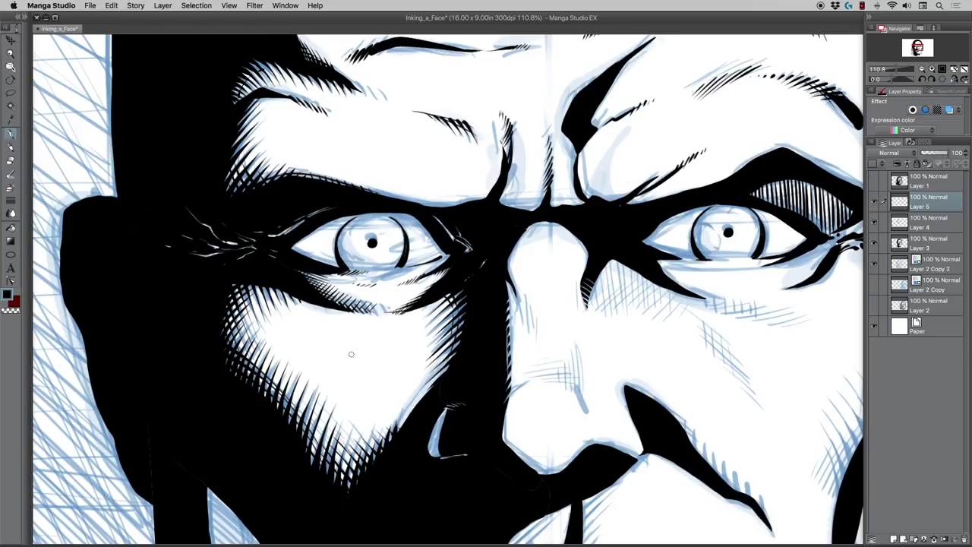
Step: Rotate the canvas about 102 degrees and ink short hatching inward from the iris edges of the shaded-side eye
{"action": "left_click_drag", "start_coordinate": [375, 390], "coordinate": [339, 398]}
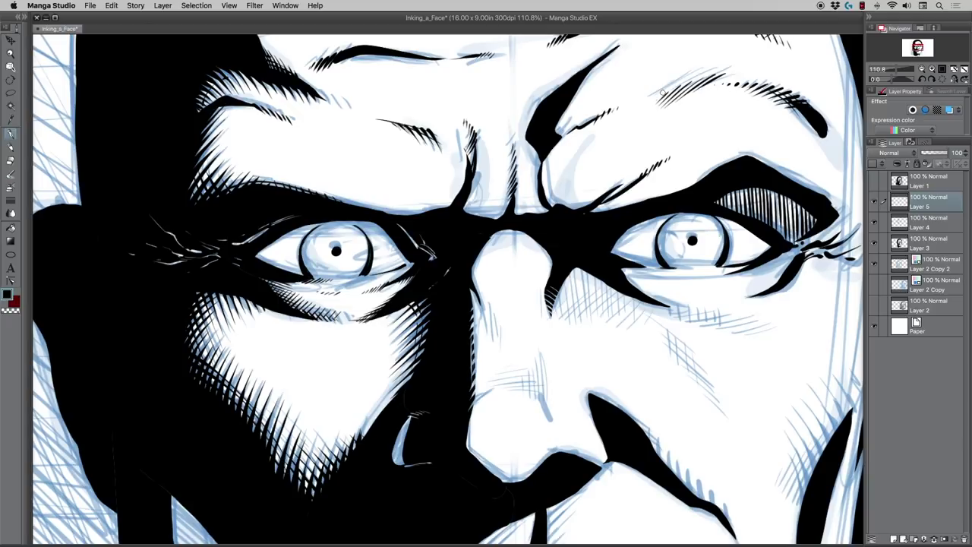
{"action": "left_click_drag", "start_coordinate": [249, 294], "coordinate": [278, 334]}
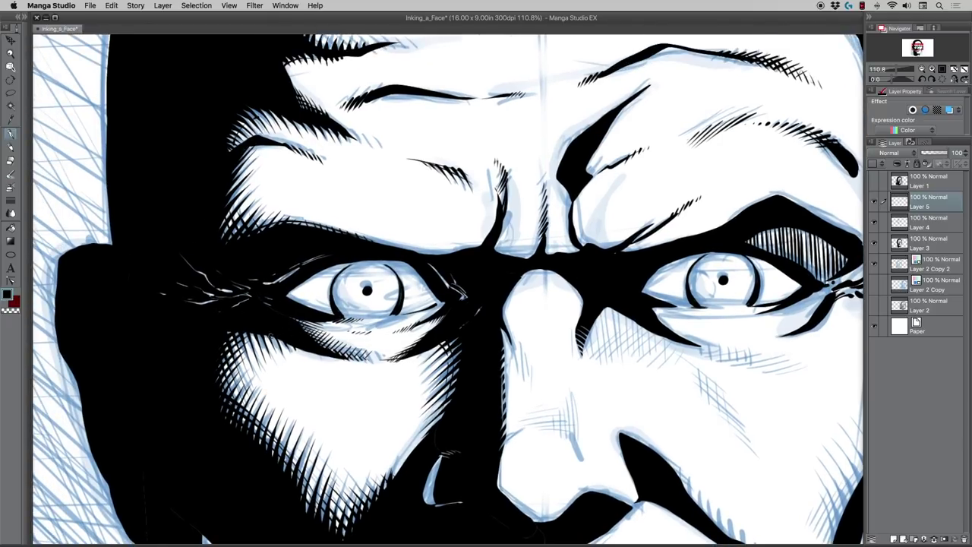
{"action": "key", "text": "r"}
{"action": "left_click_drag", "start_coordinate": [270, 336], "coordinate": [498, 53]}
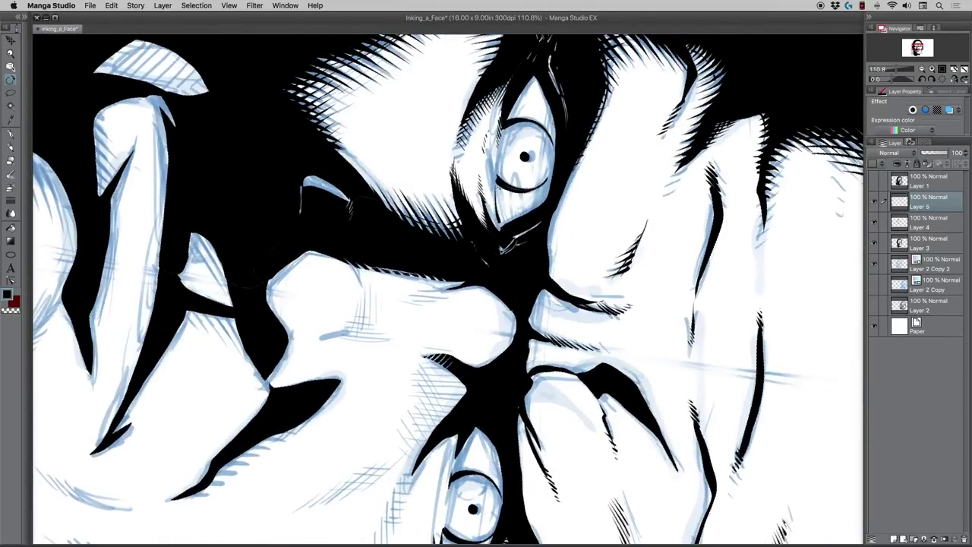
{"action": "scroll", "coordinate": [440, 382], "scroll_direction": "up", "scroll_amount": 8}
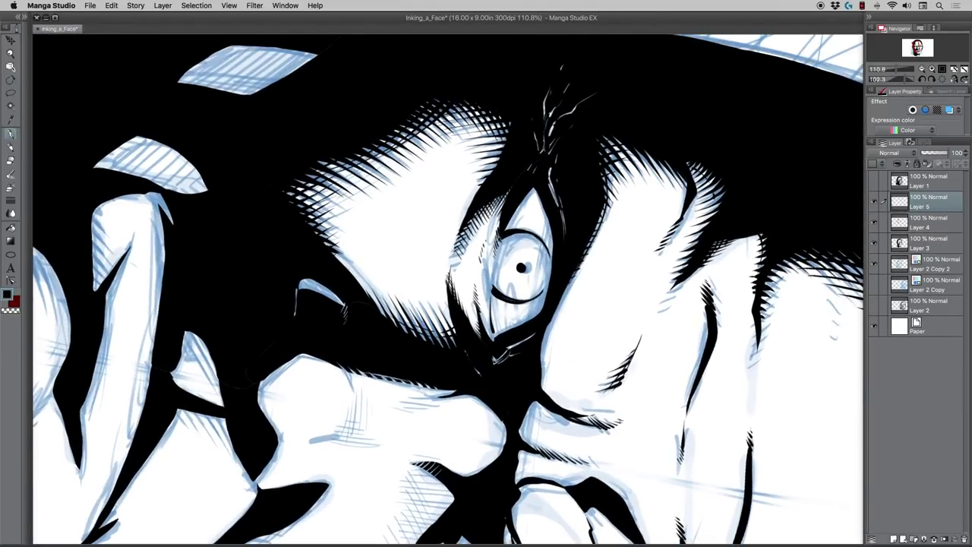
{"action": "mouse_move", "coordinate": [506, 236]}
{"action": "left_mouse_down"}
{"action": "mouse_move", "coordinate": [500, 248]}
{"action": "mouse_move", "coordinate": [526, 238]}
{"action": "mouse_move", "coordinate": [530, 244]}
{"action": "left_mouse_up"}
{"action": "key", "text": "ctrl+z"}
Step: Ink matching short hatching inward from the upper and lower iris edges of the lit-side eye
{"action": "scroll", "coordinate": [313, 322], "scroll_direction": "down", "scroll_amount": 5}
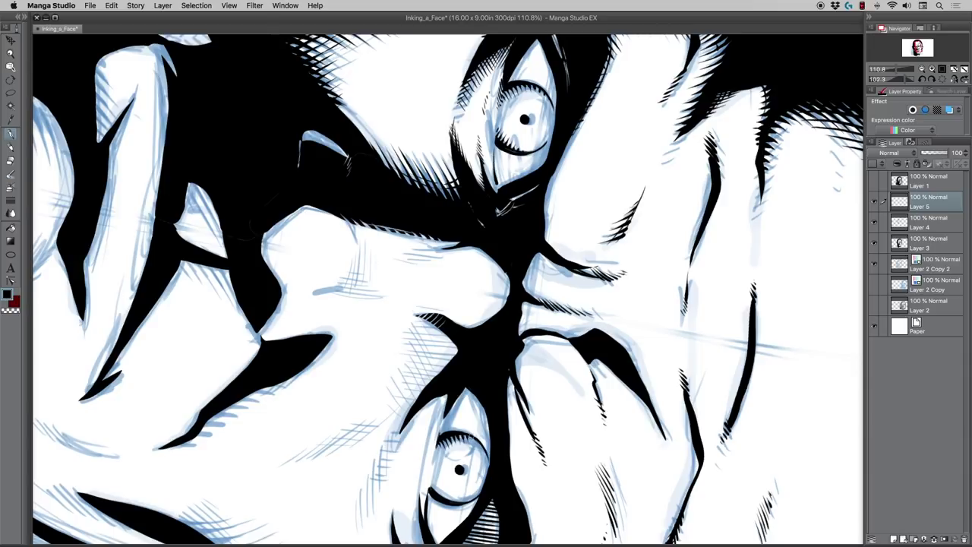
{"action": "left_click_drag", "start_coordinate": [407, 443], "coordinate": [416, 408]}
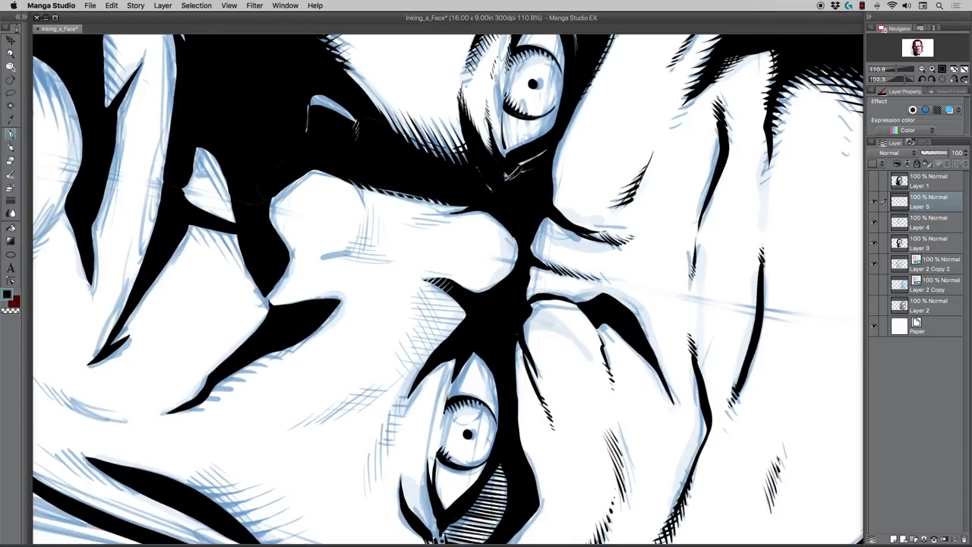
{"action": "left_click_drag", "start_coordinate": [452, 464], "coordinate": [459, 457]}
Step: Reset the canvas rotation and ink small rounded reflection shapes on either side of the pupil in both eyes
{"action": "double_click", "coordinate": [10, 80]}
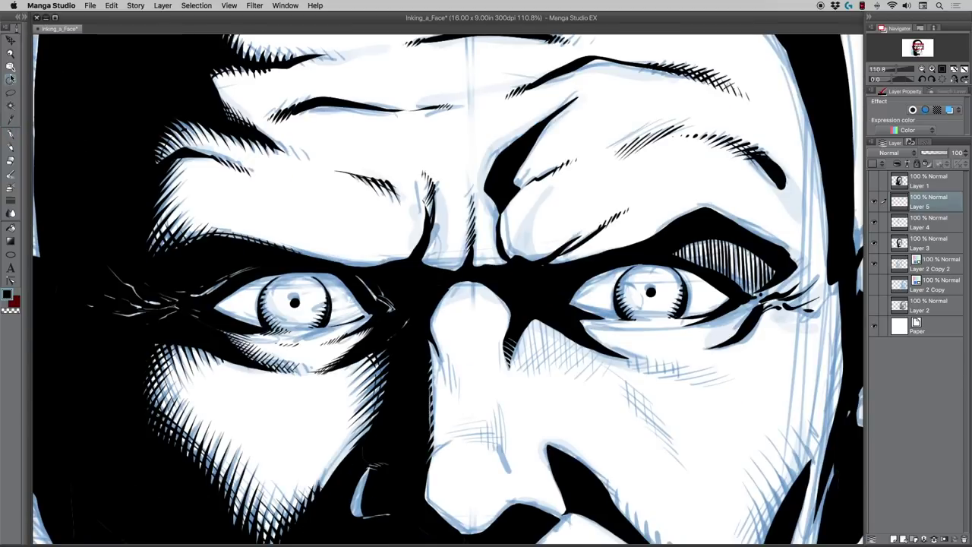
{"action": "left_click", "coordinate": [11, 134]}
{"action": "mouse_move", "coordinate": [660, 295]}
{"action": "left_mouse_down"}
{"action": "mouse_move", "coordinate": [672, 293]}
{"action": "mouse_move", "coordinate": [637, 299]}
{"action": "mouse_move", "coordinate": [641, 292]}
{"action": "left_mouse_up"}
{"action": "mouse_move", "coordinate": [304, 307]}
{"action": "left_mouse_down"}
{"action": "mouse_move", "coordinate": [308, 318]}
{"action": "mouse_move", "coordinate": [284, 306]}
{"action": "left_mouse_up"}
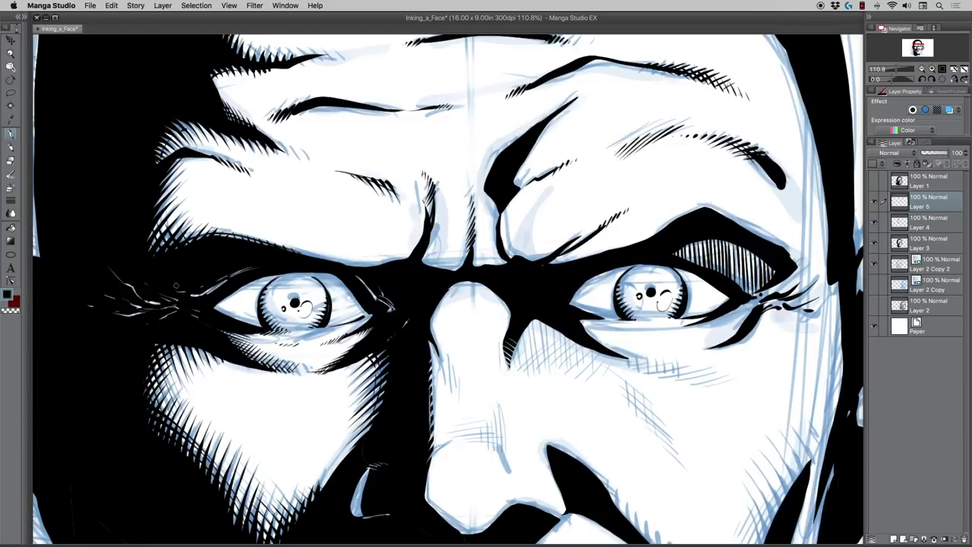
Step: Review the inked eyes in full-face view and zoom in on the lit-side eye at about 107.1%
{"action": "left_click", "coordinate": [11, 80]}
{"action": "left_click", "coordinate": [11, 54]}
{"action": "left_click_drag", "start_coordinate": [336, 205], "coordinate": [300, 203]}
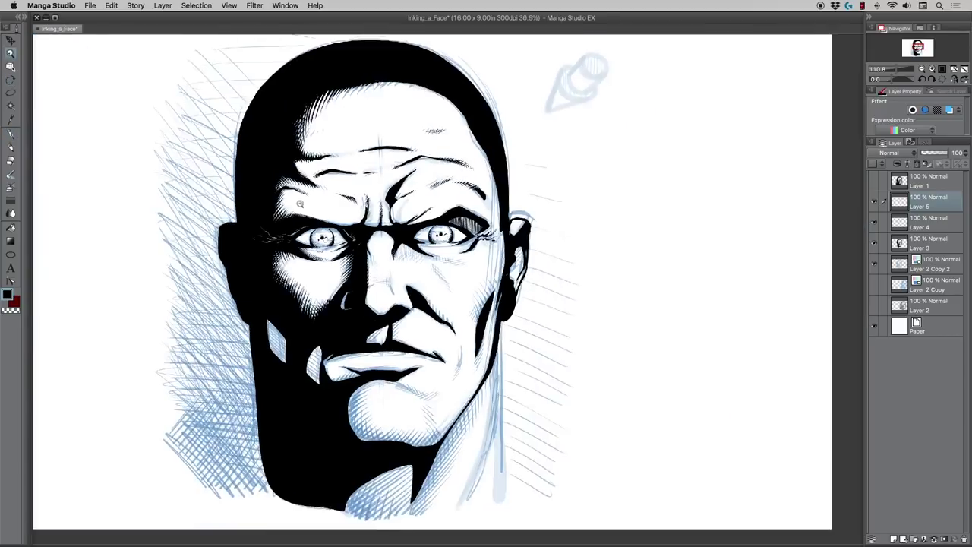
{"action": "left_click", "coordinate": [270, 210]}
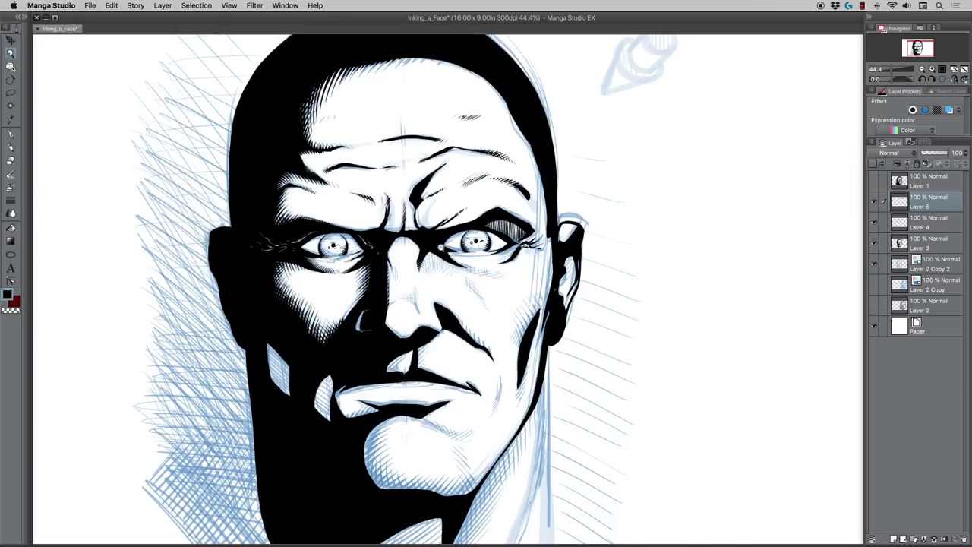
{"action": "left_click", "coordinate": [443, 248]}
{"action": "left_click_drag", "start_coordinate": [431, 322], "coordinate": [458, 341]}
{"action": "left_click_drag", "start_coordinate": [448, 304], "coordinate": [471, 304]}
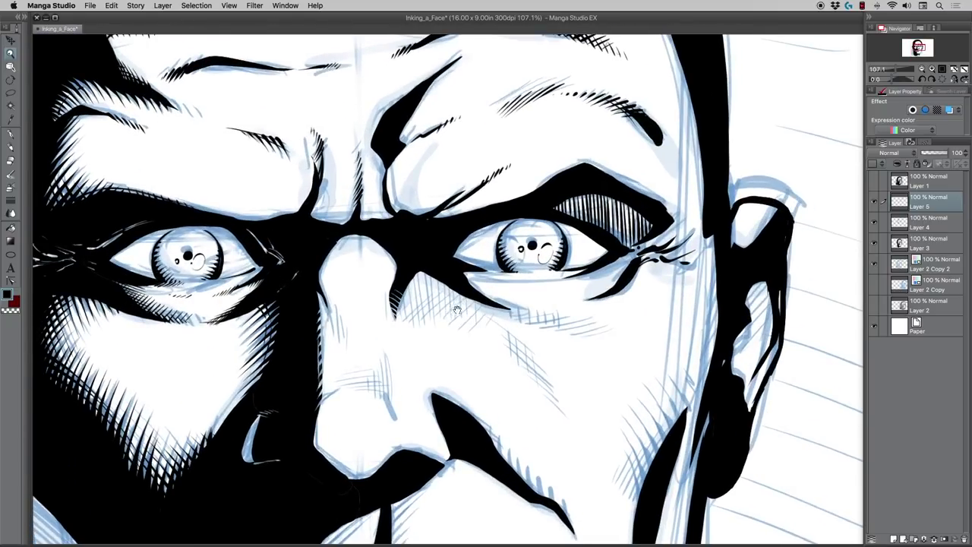
{"action": "left_click_drag", "start_coordinate": [411, 281], "coordinate": [423, 289]}
Step: Ink tapered hatching under the lit-side eye along the lower-lid fold, extending outward below the bag
{"action": "left_click", "coordinate": [10, 134]}
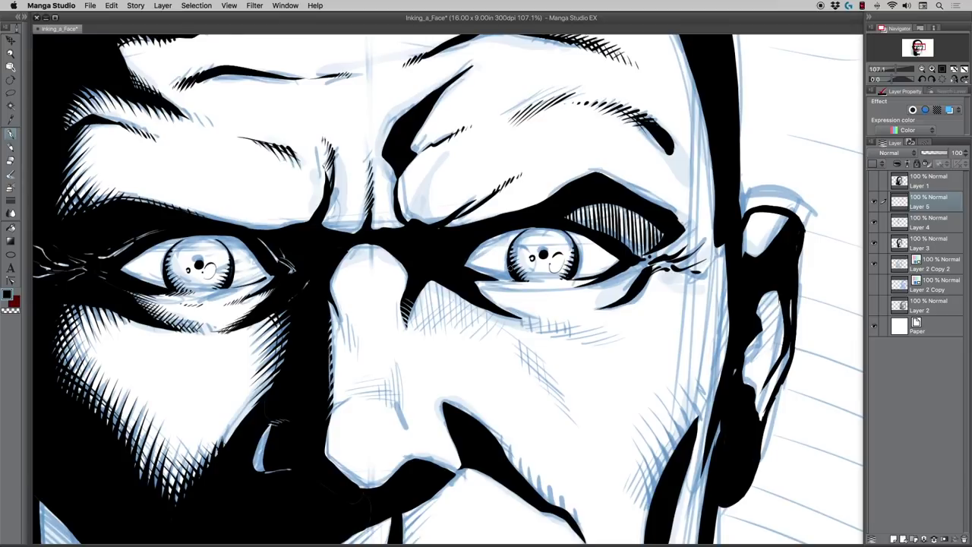
{"action": "left_click_drag", "start_coordinate": [513, 312], "coordinate": [595, 324]}
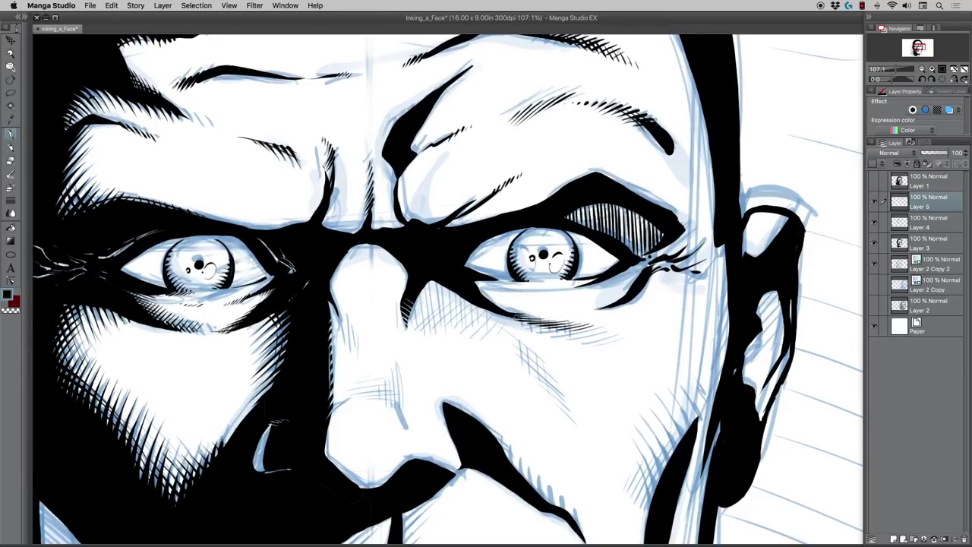
{"action": "left_click_drag", "start_coordinate": [536, 327], "coordinate": [554, 319]}
{"action": "left_click_drag", "start_coordinate": [549, 327], "coordinate": [564, 319]}
{"action": "left_click_drag", "start_coordinate": [558, 331], "coordinate": [574, 320]}
{"action": "mouse_move", "coordinate": [568, 327]}
{"action": "left_mouse_down"}
{"action": "mouse_move", "coordinate": [582, 323]}
{"action": "mouse_move", "coordinate": [547, 326]}
{"action": "mouse_move", "coordinate": [572, 330]}
{"action": "left_mouse_up"}
{"action": "mouse_move", "coordinate": [556, 332]}
{"action": "left_mouse_down"}
{"action": "mouse_move", "coordinate": [598, 325]}
{"action": "mouse_move", "coordinate": [574, 330]}
{"action": "mouse_move", "coordinate": [587, 325]}
{"action": "left_mouse_up"}
{"action": "mouse_move", "coordinate": [571, 334]}
{"action": "left_mouse_down"}
{"action": "mouse_move", "coordinate": [607, 323]}
{"action": "mouse_move", "coordinate": [590, 329]}
{"action": "left_mouse_up"}
{"action": "mouse_move", "coordinate": [584, 333]}
{"action": "left_mouse_down"}
{"action": "mouse_move", "coordinate": [618, 322]}
{"action": "mouse_move", "coordinate": [596, 338]}
{"action": "mouse_move", "coordinate": [617, 332]}
{"action": "mouse_move", "coordinate": [605, 340]}
{"action": "left_mouse_up"}
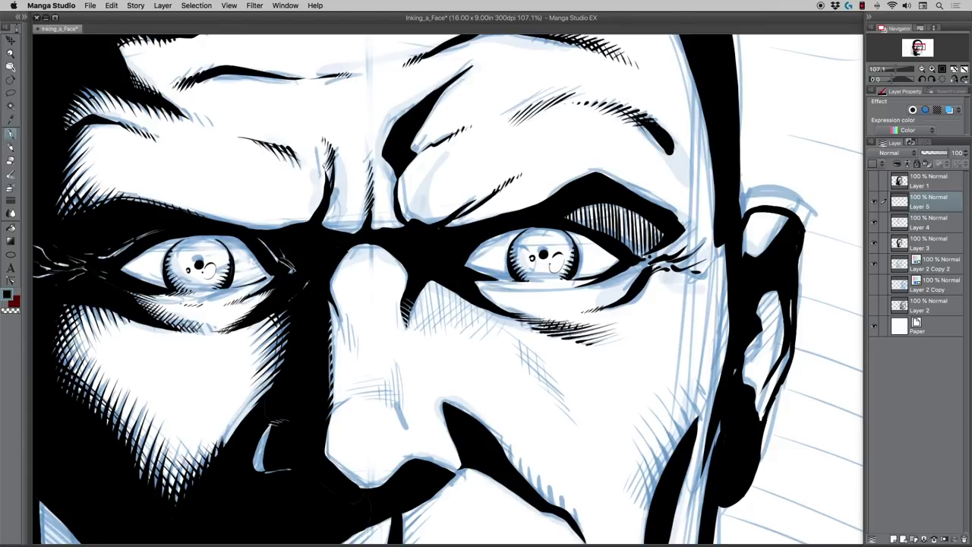
Step: Fill the shadow wedge between the nose bridge and the lit-side eye's inner corner with near-vertical hatching strokes
{"action": "mouse_move", "coordinate": [413, 306]}
{"action": "left_mouse_down"}
{"action": "mouse_move", "coordinate": [408, 323]}
{"action": "mouse_move", "coordinate": [419, 324]}
{"action": "left_mouse_up"}
{"action": "left_click_drag", "start_coordinate": [419, 287], "coordinate": [426, 318]}
{"action": "left_click_drag", "start_coordinate": [424, 285], "coordinate": [428, 320]}
{"action": "mouse_move", "coordinate": [429, 282]}
{"action": "left_mouse_down"}
{"action": "mouse_move", "coordinate": [431, 316]}
{"action": "mouse_move", "coordinate": [437, 310]}
{"action": "mouse_move", "coordinate": [449, 323]}
{"action": "left_mouse_up"}
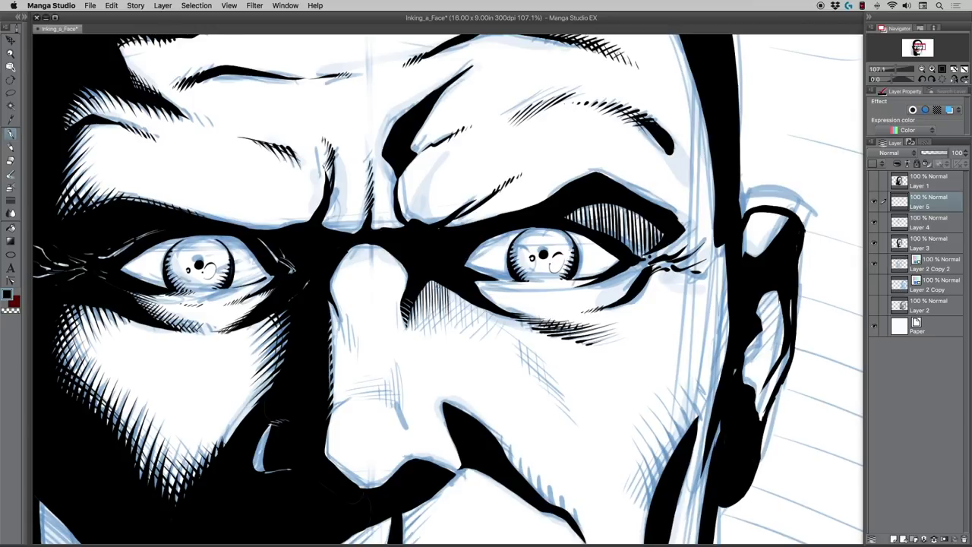
{"action": "left_click_drag", "start_coordinate": [450, 286], "coordinate": [457, 324]}
{"action": "left_click_drag", "start_coordinate": [457, 292], "coordinate": [470, 327]}
{"action": "left_click_drag", "start_coordinate": [470, 302], "coordinate": [478, 328]}
{"action": "mouse_move", "coordinate": [478, 307]}
{"action": "left_mouse_down"}
{"action": "mouse_move", "coordinate": [481, 335]}
{"action": "mouse_move", "coordinate": [484, 326]}
{"action": "left_mouse_up"}
{"action": "left_click_drag", "start_coordinate": [487, 306], "coordinate": [490, 326]}
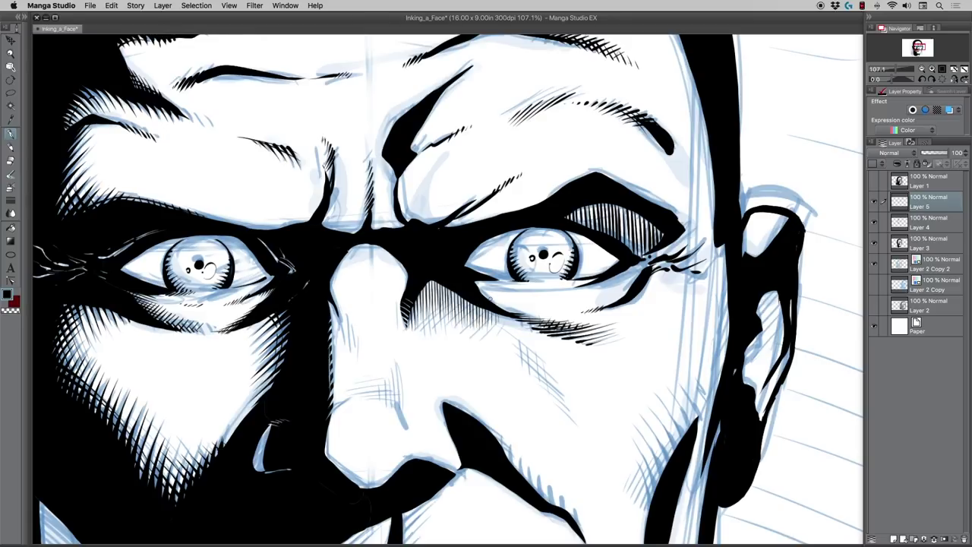
Step: Cross-hatch the wedge beside the nose bridge with diagonal strokes running down toward the cheek
{"action": "mouse_move", "coordinate": [425, 300]}
{"action": "left_mouse_down"}
{"action": "mouse_move", "coordinate": [430, 322]}
{"action": "mouse_move", "coordinate": [483, 327]}
{"action": "left_mouse_up"}
{"action": "left_click_drag", "start_coordinate": [479, 316], "coordinate": [499, 329]}
{"action": "left_click_drag", "start_coordinate": [477, 322], "coordinate": [509, 344]}
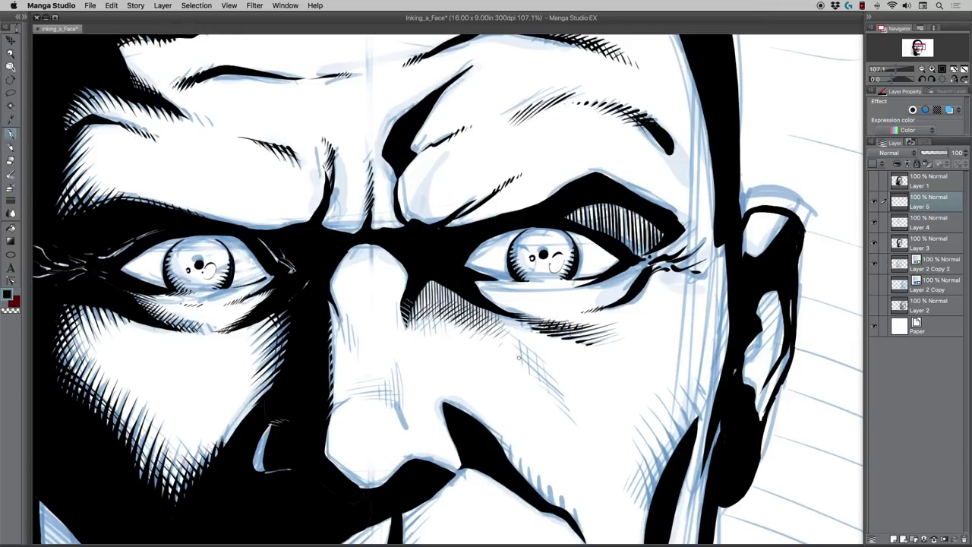
Step: Hatch and cross-hatch the diagonal cheek crease below the lit-side eye, redoing the first strokes
{"action": "left_click_drag", "start_coordinate": [521, 342], "coordinate": [534, 380]}
{"action": "left_click_drag", "start_coordinate": [532, 359], "coordinate": [556, 398]}
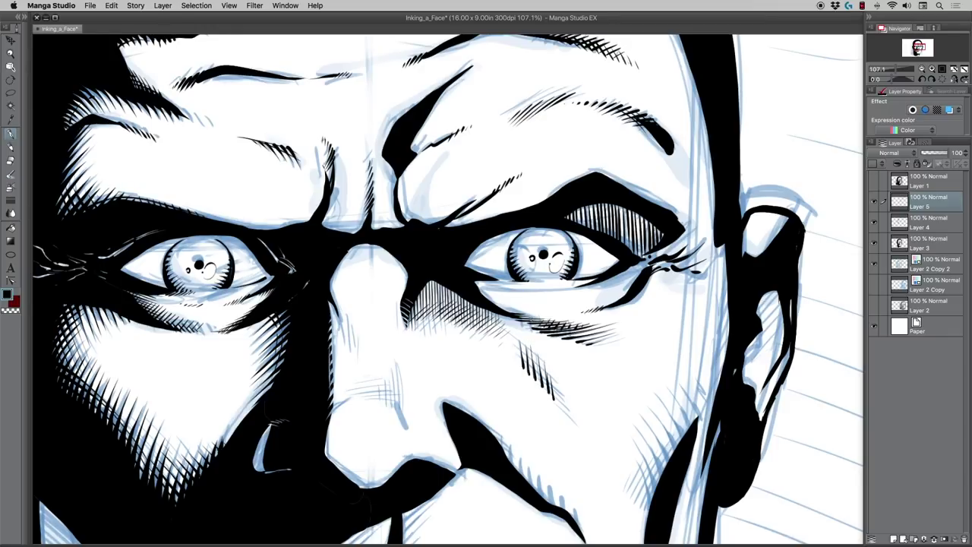
{"action": "key", "text": "super+z"}
{"action": "key", "text": "super+z"}
{"action": "key", "text": "super+z"}
{"action": "mouse_move", "coordinate": [544, 366]}
{"action": "left_mouse_down"}
{"action": "mouse_move", "coordinate": [549, 393]}
{"action": "mouse_move", "coordinate": [567, 411]}
{"action": "left_mouse_up"}
{"action": "mouse_move", "coordinate": [558, 378]}
{"action": "left_mouse_down"}
{"action": "mouse_move", "coordinate": [542, 387]}
{"action": "mouse_move", "coordinate": [529, 365]}
{"action": "left_mouse_up"}
{"action": "left_click_drag", "start_coordinate": [537, 352], "coordinate": [523, 362]}
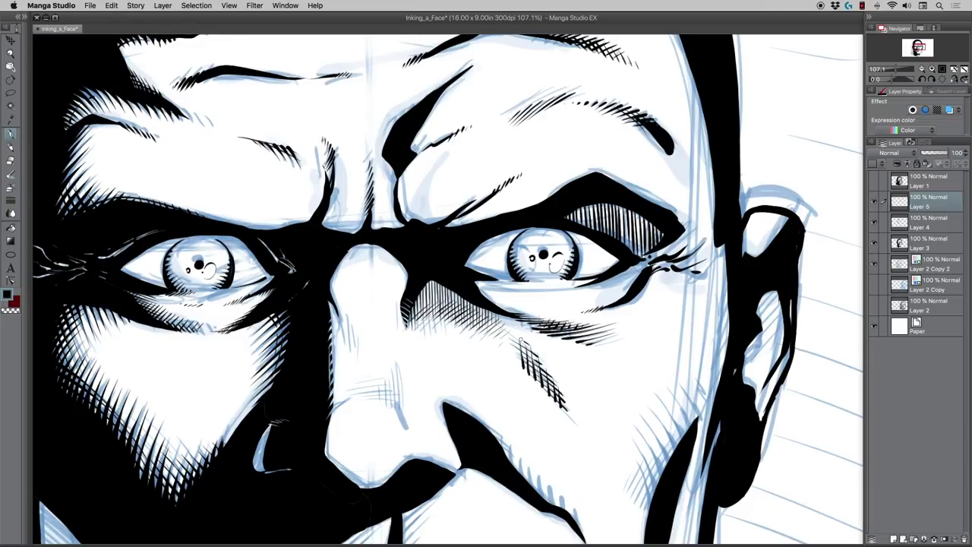
{"action": "left_click_drag", "start_coordinate": [449, 378], "coordinate": [396, 296]}
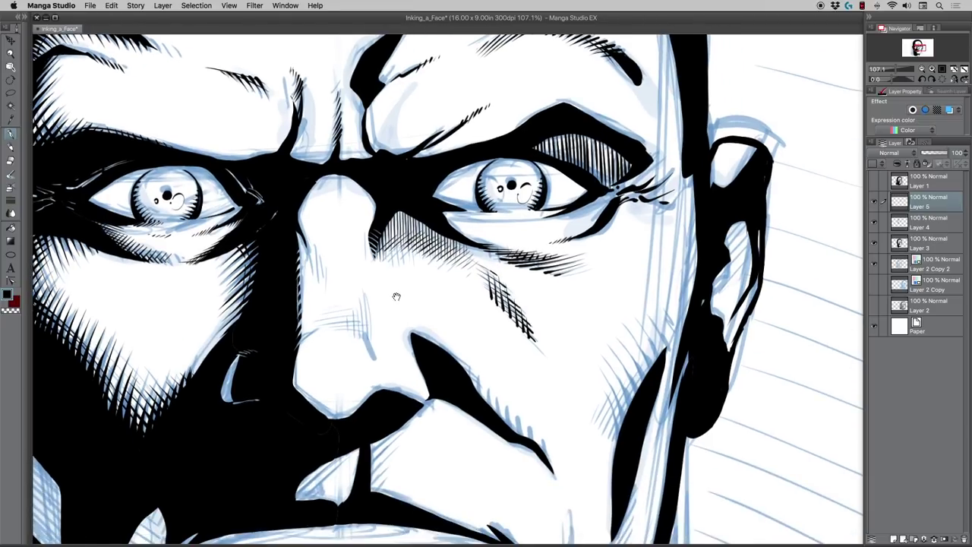
Step: Hatch and cross-hatch the lit-side cheek shadow near the ear, and add short hatching along the upper edge of the smile line
{"action": "left_click_drag", "start_coordinate": [494, 384], "coordinate": [447, 332]}
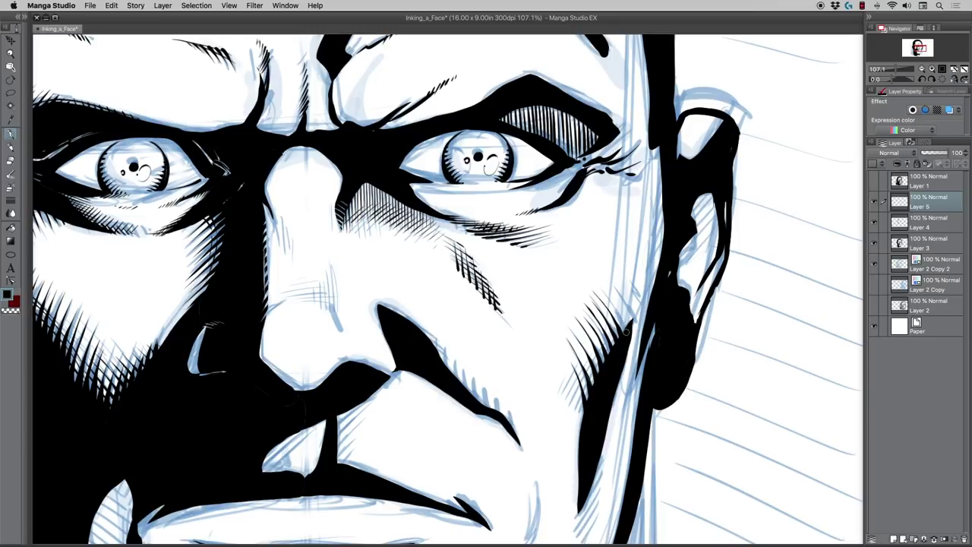
{"action": "left_click_drag", "start_coordinate": [626, 327], "coordinate": [595, 281]}
{"action": "left_click_drag", "start_coordinate": [628, 314], "coordinate": [603, 278]}
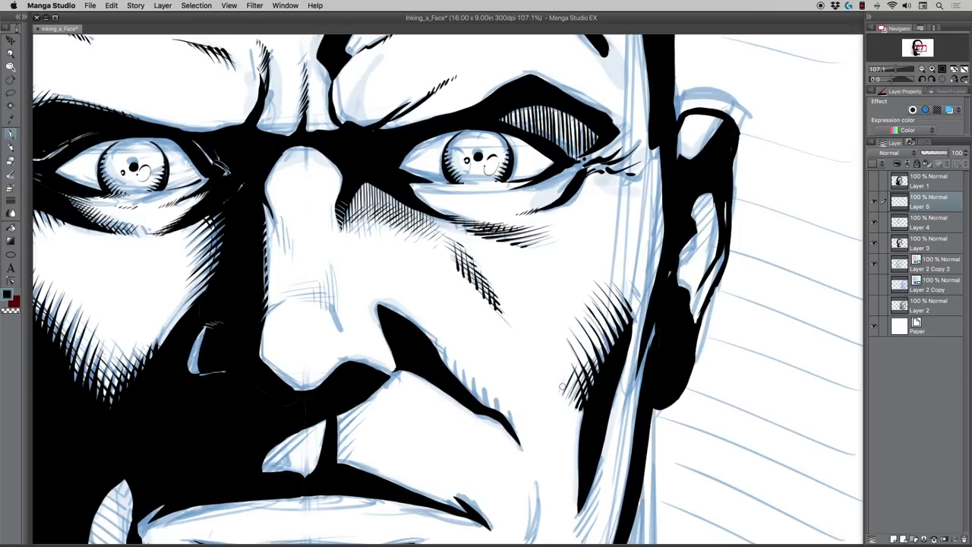
{"action": "left_click_drag", "start_coordinate": [557, 382], "coordinate": [554, 378]}
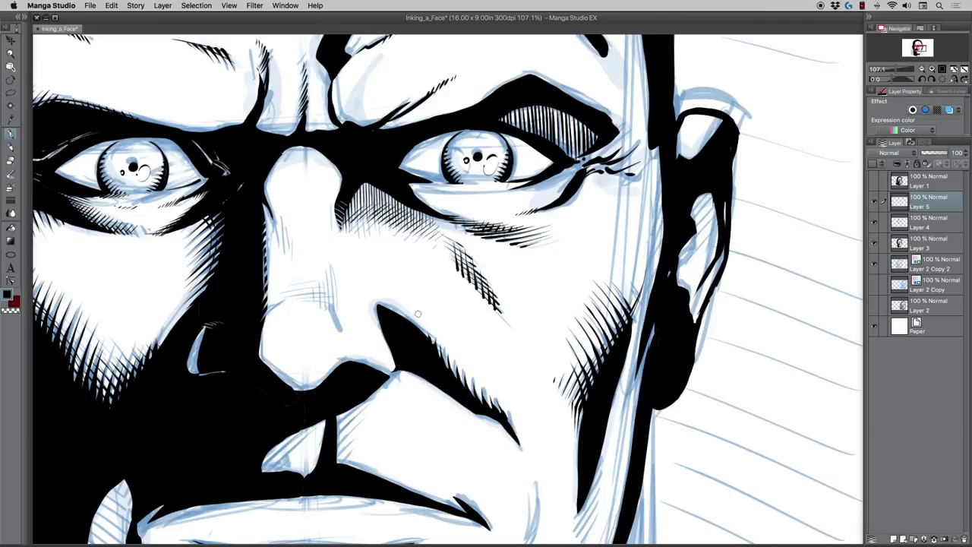
Step: Add cross-hatching strokes at the inner end of the lit-side cheek shadow, undoing and redrawing the unsatisfactory ones
{"action": "left_click_drag", "start_coordinate": [374, 349], "coordinate": [359, 304]}
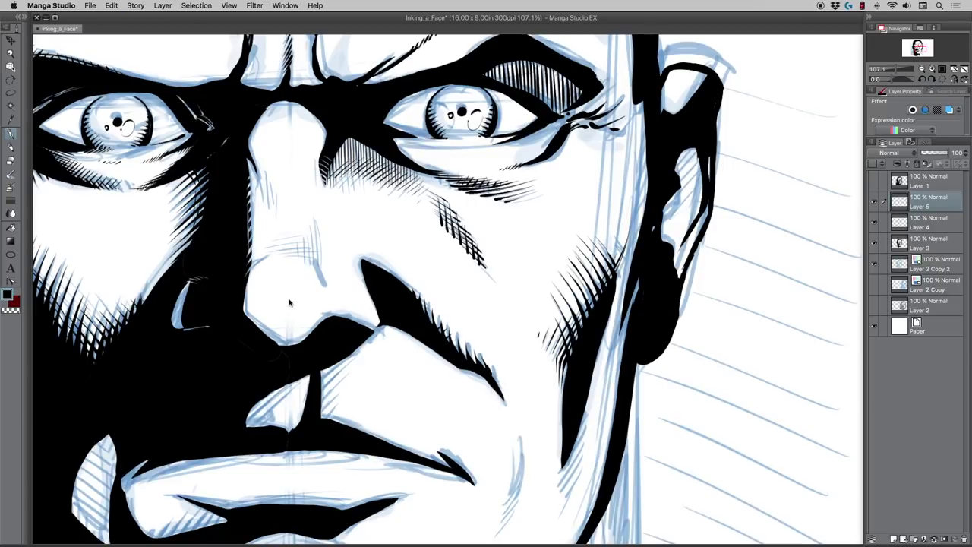
{"action": "scroll", "coordinate": [391, 387], "scroll_direction": "down", "scroll_amount": 3}
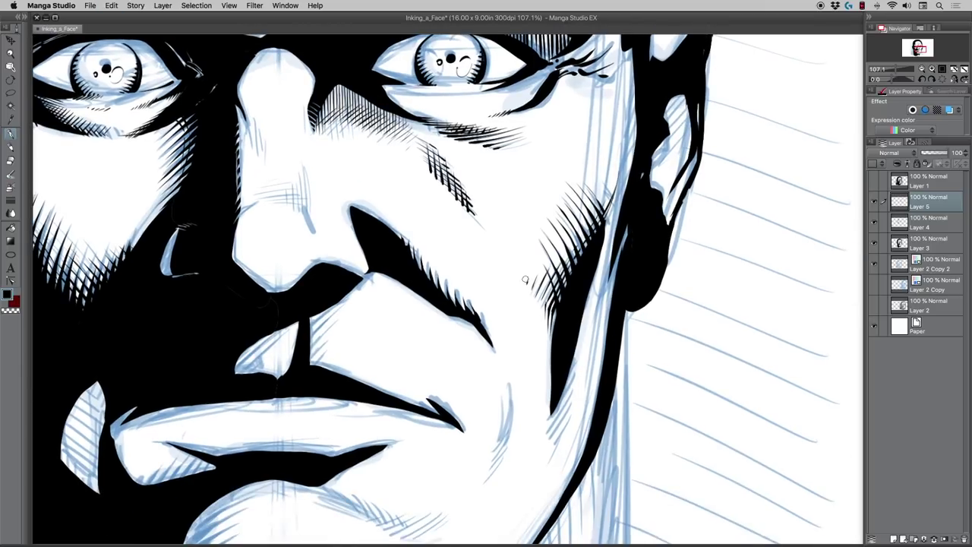
{"action": "left_click_drag", "start_coordinate": [519, 270], "coordinate": [554, 334]}
{"action": "left_click_drag", "start_coordinate": [539, 288], "coordinate": [554, 325]}
{"action": "key", "text": "super+z"}
{"action": "key", "text": "super+z"}
{"action": "left_click_drag", "start_coordinate": [523, 273], "coordinate": [535, 312]}
{"action": "key", "text": "super+z"}
{"action": "left_click_drag", "start_coordinate": [521, 272], "coordinate": [544, 329]}
{"action": "key", "text": "super+z"}
{"action": "mouse_move", "coordinate": [505, 256]}
{"action": "left_mouse_down"}
{"action": "mouse_move", "coordinate": [529, 295]}
{"action": "mouse_move", "coordinate": [534, 319]}
{"action": "left_mouse_up"}
{"action": "key", "text": "super+z"}
{"action": "mouse_move", "coordinate": [503, 255]}
{"action": "left_mouse_down"}
{"action": "mouse_move", "coordinate": [523, 282]}
{"action": "mouse_move", "coordinate": [537, 322]}
{"action": "left_mouse_up"}
{"action": "left_click_drag", "start_coordinate": [525, 286], "coordinate": [539, 327]}
Step: Ink tapered hatching along the chin highlight's shadow-side edge, working up toward the lower lip
{"action": "left_click_drag", "start_coordinate": [345, 296], "coordinate": [401, 346]}
{"action": "left_click", "coordinate": [10, 55]}
{"action": "left_click_drag", "start_coordinate": [347, 216], "coordinate": [294, 219]}
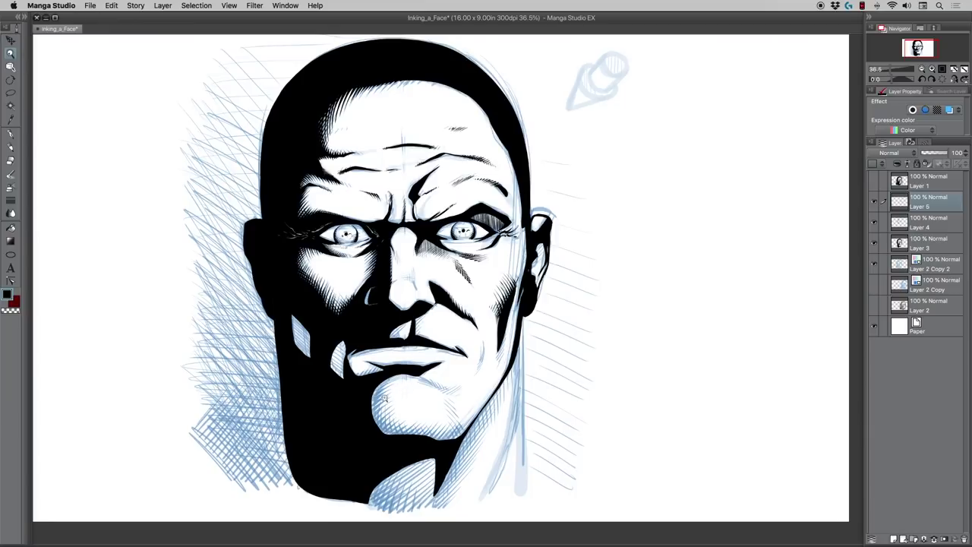
{"action": "left_click", "coordinate": [350, 414]}
{"action": "left_click", "coordinate": [360, 411]}
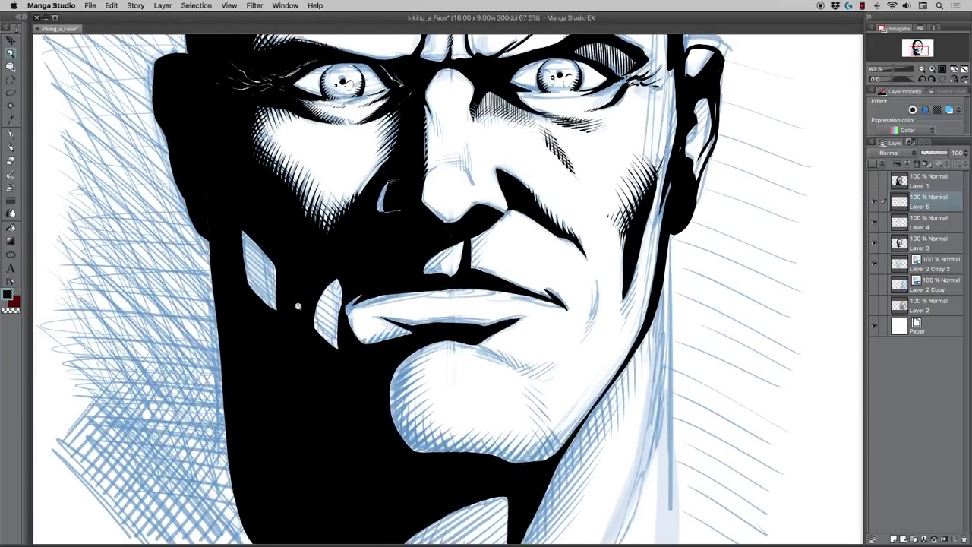
{"action": "left_click", "coordinate": [11, 134]}
{"action": "key", "text": "r"}
{"action": "left_click_drag", "start_coordinate": [287, 280], "coordinate": [495, 179]}
{"action": "key", "text": "h"}
{"action": "left_click_drag", "start_coordinate": [370, 219], "coordinate": [386, 314]}
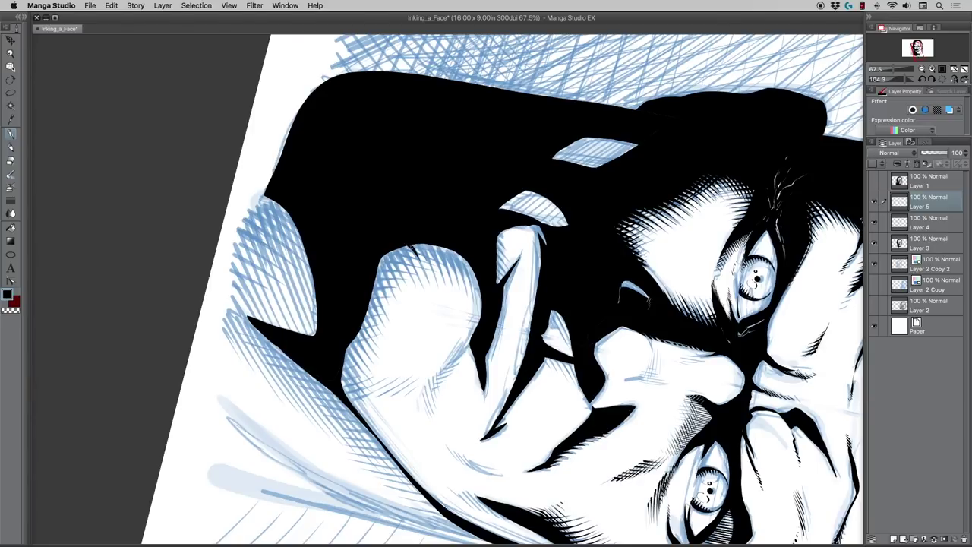
{"action": "left_click_drag", "start_coordinate": [415, 250], "coordinate": [427, 281]}
{"action": "mouse_move", "coordinate": [412, 243]}
{"action": "left_mouse_down"}
{"action": "mouse_move", "coordinate": [440, 281]}
{"action": "mouse_move", "coordinate": [433, 257]}
{"action": "left_mouse_up"}
{"action": "mouse_move", "coordinate": [424, 243]}
{"action": "left_mouse_down"}
{"action": "mouse_move", "coordinate": [442, 276]}
{"action": "mouse_move", "coordinate": [442, 256]}
{"action": "left_mouse_up"}
{"action": "left_click_drag", "start_coordinate": [431, 241], "coordinate": [465, 286]}
{"action": "left_click_drag", "start_coordinate": [443, 247], "coordinate": [458, 260]}
{"action": "left_click_drag", "start_coordinate": [448, 249], "coordinate": [470, 283]}
{"action": "left_click_drag", "start_coordinate": [469, 277], "coordinate": [472, 291]}
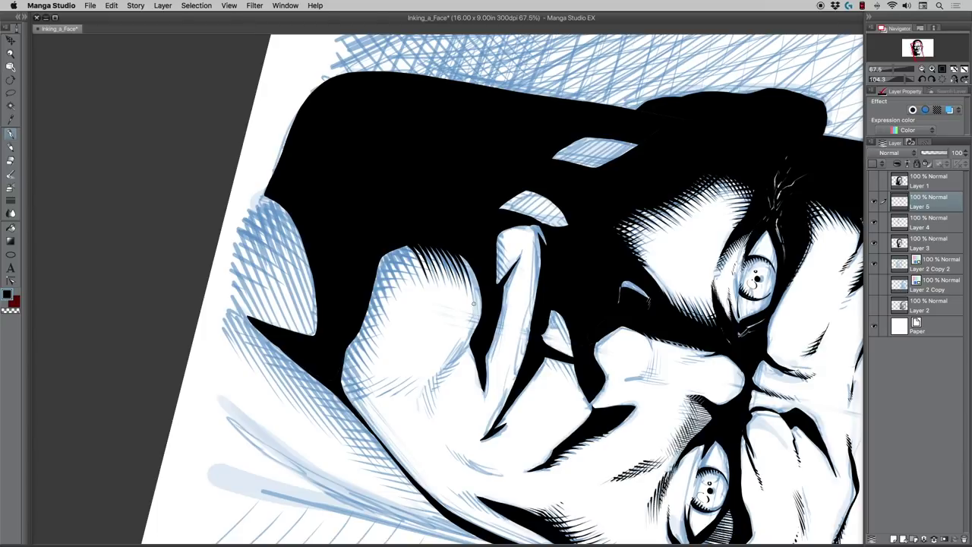
{"action": "mouse_move", "coordinate": [458, 252]}
{"action": "left_mouse_down"}
{"action": "mouse_move", "coordinate": [472, 282]}
{"action": "mouse_move", "coordinate": [469, 269]}
{"action": "left_mouse_up"}
{"action": "left_click_drag", "start_coordinate": [469, 270], "coordinate": [482, 313]}
Step: Continue the tapered hatching down the chin's shadow-side edge toward the bottom of the chin
{"action": "mouse_move", "coordinate": [400, 243]}
{"action": "left_mouse_down"}
{"action": "mouse_move", "coordinate": [417, 262]}
{"action": "mouse_move", "coordinate": [406, 257]}
{"action": "left_mouse_up"}
{"action": "mouse_move", "coordinate": [398, 247]}
{"action": "left_mouse_down"}
{"action": "mouse_move", "coordinate": [410, 272]}
{"action": "mouse_move", "coordinate": [389, 259]}
{"action": "mouse_move", "coordinate": [398, 272]}
{"action": "mouse_move", "coordinate": [387, 275]}
{"action": "left_mouse_up"}
{"action": "left_click_drag", "start_coordinate": [382, 271], "coordinate": [394, 281]}
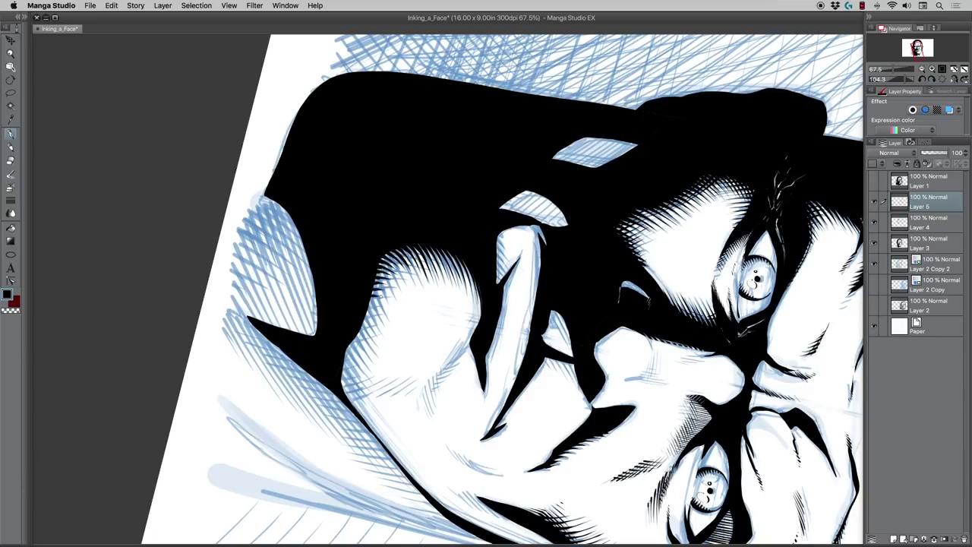
{"action": "left_click_drag", "start_coordinate": [368, 297], "coordinate": [376, 306]}
Step: Cross-hatch the lower shadow-side curve of the chin with short strokes pointing up into the highlight
{"action": "mouse_move", "coordinate": [304, 394]}
{"action": "left_mouse_down"}
{"action": "mouse_move", "coordinate": [395, 454]}
{"action": "mouse_move", "coordinate": [523, 461]}
{"action": "mouse_move", "coordinate": [553, 426]}
{"action": "left_mouse_up"}
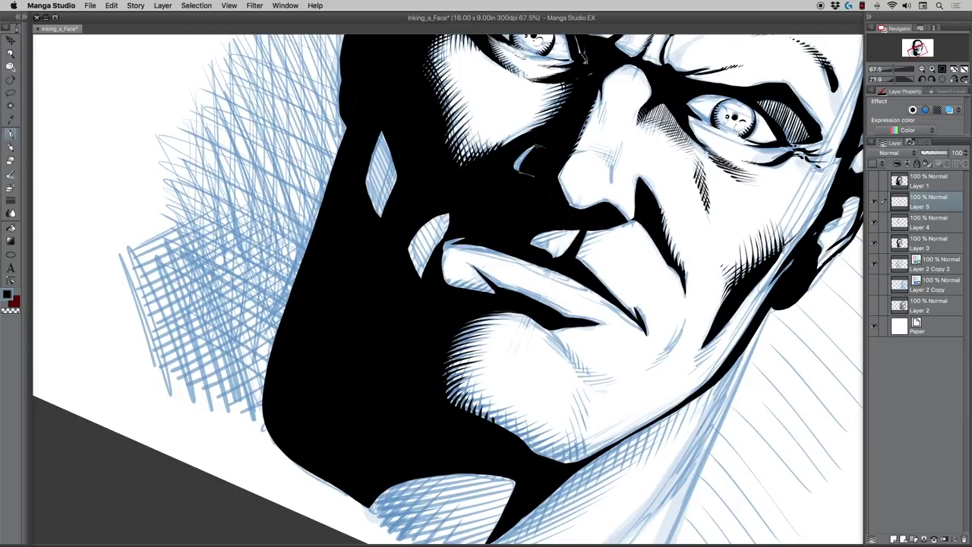
{"action": "left_click_drag", "start_coordinate": [452, 392], "coordinate": [447, 382]}
{"action": "left_click_drag", "start_coordinate": [458, 382], "coordinate": [454, 366]}
{"action": "left_click_drag", "start_coordinate": [466, 411], "coordinate": [464, 384]}
{"action": "mouse_move", "coordinate": [459, 393]}
{"action": "left_mouse_down"}
{"action": "mouse_move", "coordinate": [463, 376]}
{"action": "mouse_move", "coordinate": [469, 397]}
{"action": "mouse_move", "coordinate": [467, 370]}
{"action": "left_mouse_up"}
{"action": "left_click_drag", "start_coordinate": [481, 416], "coordinate": [473, 402]}
{"action": "left_click_drag", "start_coordinate": [478, 408], "coordinate": [472, 386]}
{"action": "left_click_drag", "start_coordinate": [488, 419], "coordinate": [483, 403]}
{"action": "left_click_drag", "start_coordinate": [487, 418], "coordinate": [479, 400]}
{"action": "left_click_drag", "start_coordinate": [509, 434], "coordinate": [497, 414]}
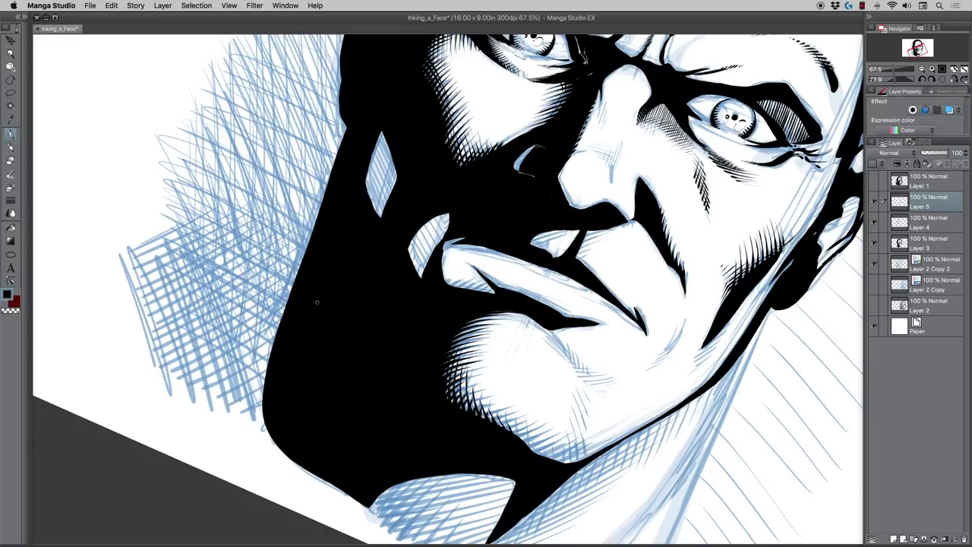
Step: Hatch the chin's bottom edge across to the lit-side jaw and cross-hatch the corner where they meet, redoing one stroke
{"action": "left_click_drag", "start_coordinate": [343, 405], "coordinate": [484, 439]}
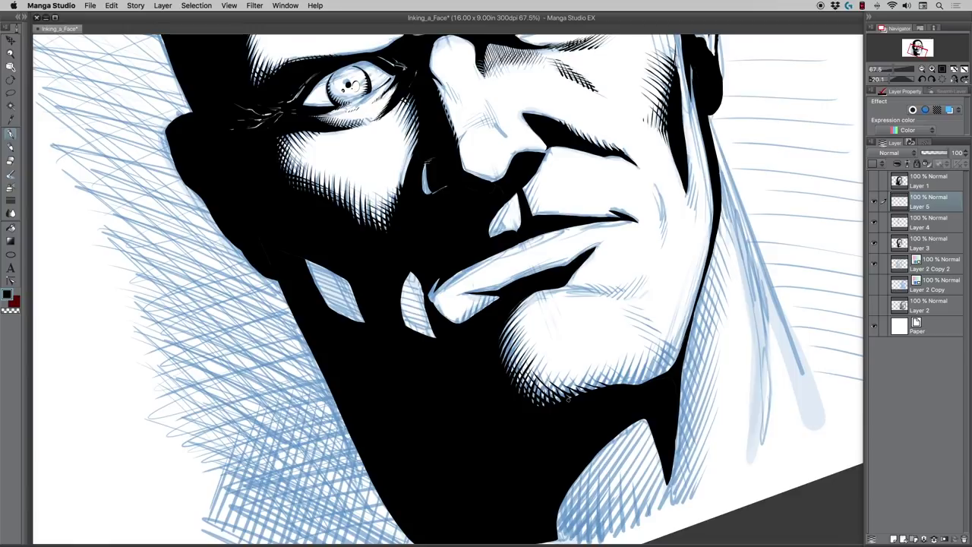
{"action": "mouse_move", "coordinate": [578, 391]}
{"action": "left_mouse_down"}
{"action": "mouse_move", "coordinate": [604, 364]}
{"action": "mouse_move", "coordinate": [612, 372]}
{"action": "left_mouse_up"}
{"action": "mouse_move", "coordinate": [621, 383]}
{"action": "left_mouse_down"}
{"action": "mouse_move", "coordinate": [616, 371]}
{"action": "mouse_move", "coordinate": [643, 368]}
{"action": "mouse_move", "coordinate": [654, 344]}
{"action": "mouse_move", "coordinate": [658, 365]}
{"action": "mouse_move", "coordinate": [668, 334]}
{"action": "left_mouse_up"}
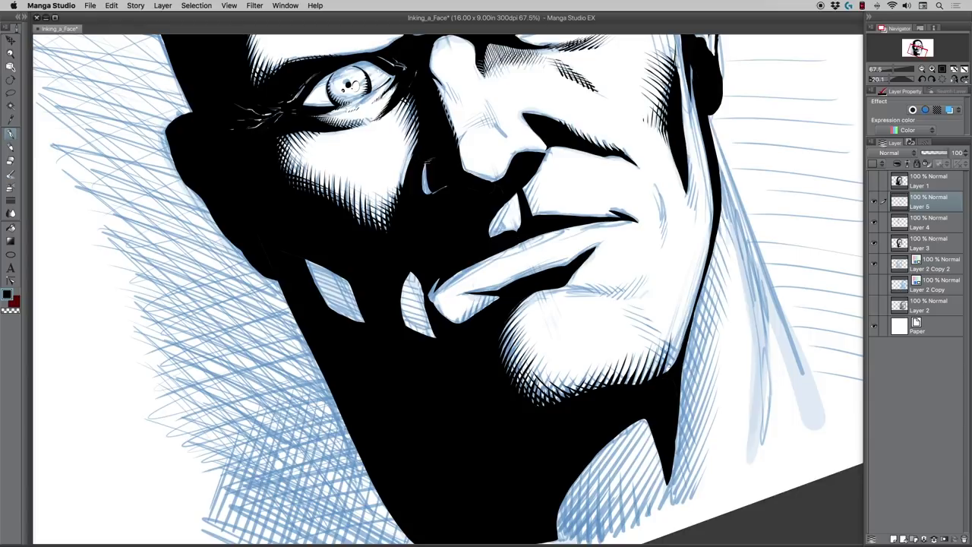
{"action": "mouse_move", "coordinate": [673, 378]}
{"action": "left_mouse_down"}
{"action": "mouse_move", "coordinate": [673, 328]}
{"action": "mouse_move", "coordinate": [676, 338]}
{"action": "left_mouse_up"}
{"action": "left_click_drag", "start_coordinate": [683, 351], "coordinate": [684, 319]}
{"action": "mouse_move", "coordinate": [659, 380]}
{"action": "left_mouse_down"}
{"action": "mouse_move", "coordinate": [650, 361]}
{"action": "mouse_move", "coordinate": [659, 354]}
{"action": "left_mouse_up"}
{"action": "key", "text": "super+z"}
{"action": "left_click_drag", "start_coordinate": [658, 377], "coordinate": [646, 363]}
{"action": "mouse_move", "coordinate": [674, 370]}
{"action": "left_mouse_down"}
{"action": "mouse_move", "coordinate": [657, 352]}
{"action": "mouse_move", "coordinate": [670, 343]}
{"action": "mouse_move", "coordinate": [652, 327]}
{"action": "left_mouse_up"}
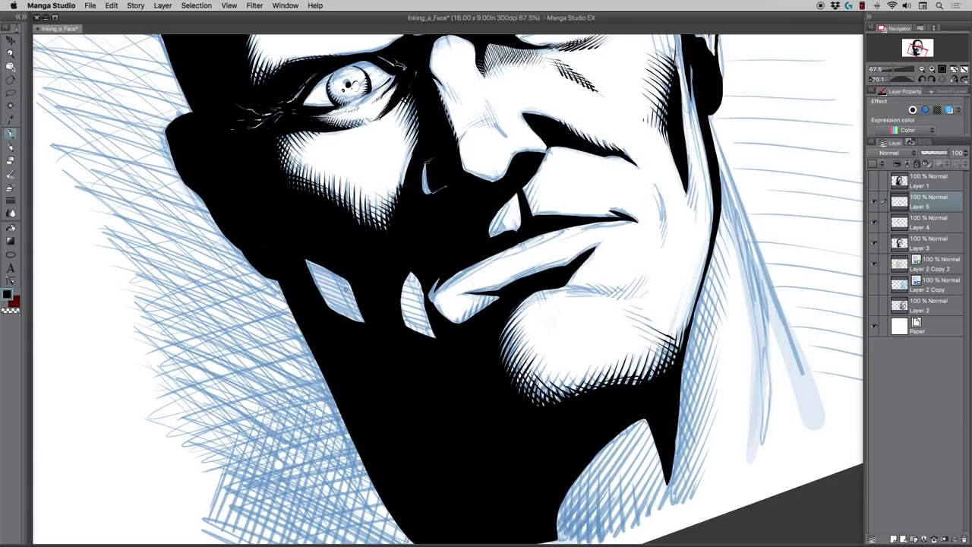
Step: Add short strokes to the crease above the chin's lit-side corner and undo the cross-hatching pass over it
{"action": "left_click_drag", "start_coordinate": [397, 397], "coordinate": [337, 384]}
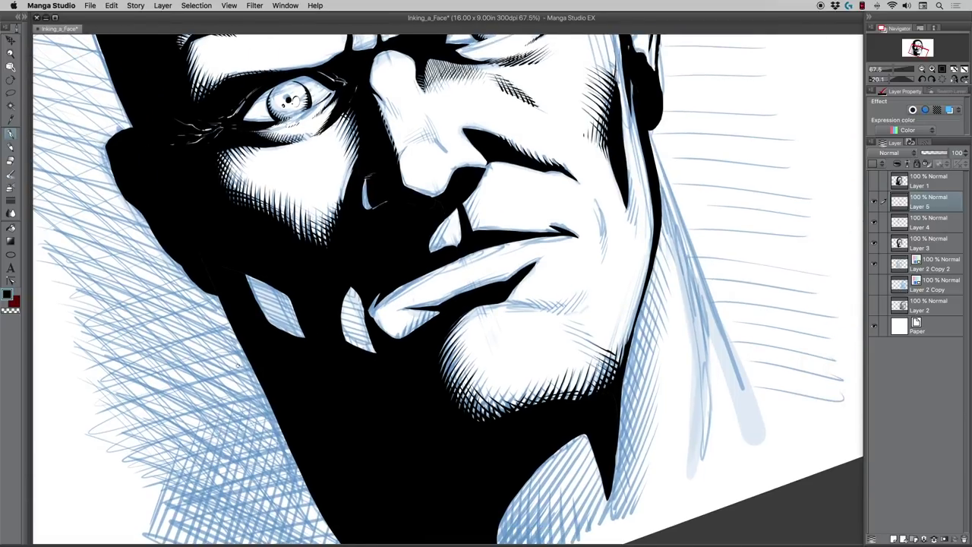
{"action": "left_click_drag", "start_coordinate": [235, 365], "coordinate": [318, 328]}
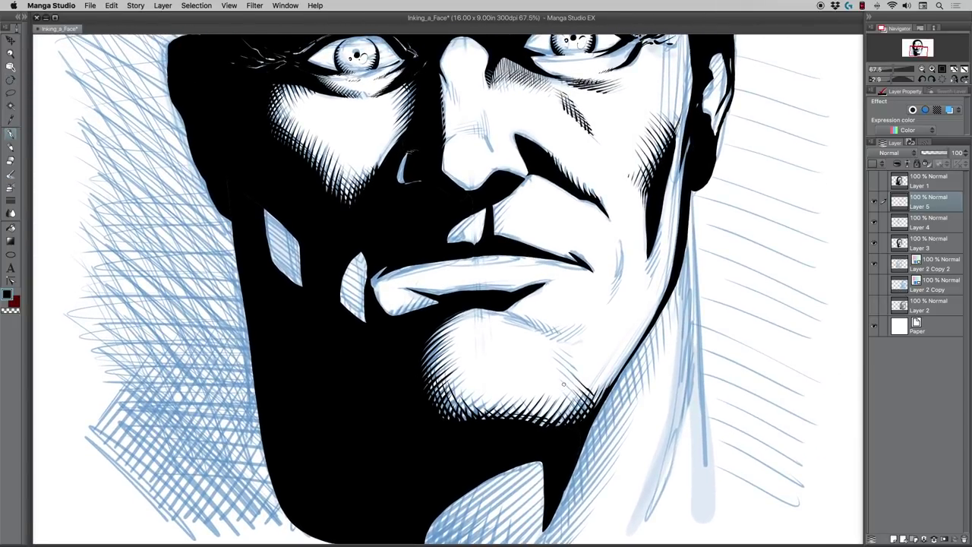
{"action": "left_click_drag", "start_coordinate": [576, 393], "coordinate": [564, 366]}
{"action": "mouse_move", "coordinate": [579, 394]}
{"action": "left_mouse_down"}
{"action": "mouse_move", "coordinate": [570, 365]}
{"action": "mouse_move", "coordinate": [576, 393]}
{"action": "left_mouse_up"}
{"action": "mouse_move", "coordinate": [583, 402]}
{"action": "left_mouse_down"}
{"action": "mouse_move", "coordinate": [572, 363]}
{"action": "mouse_move", "coordinate": [577, 373]}
{"action": "left_mouse_up"}
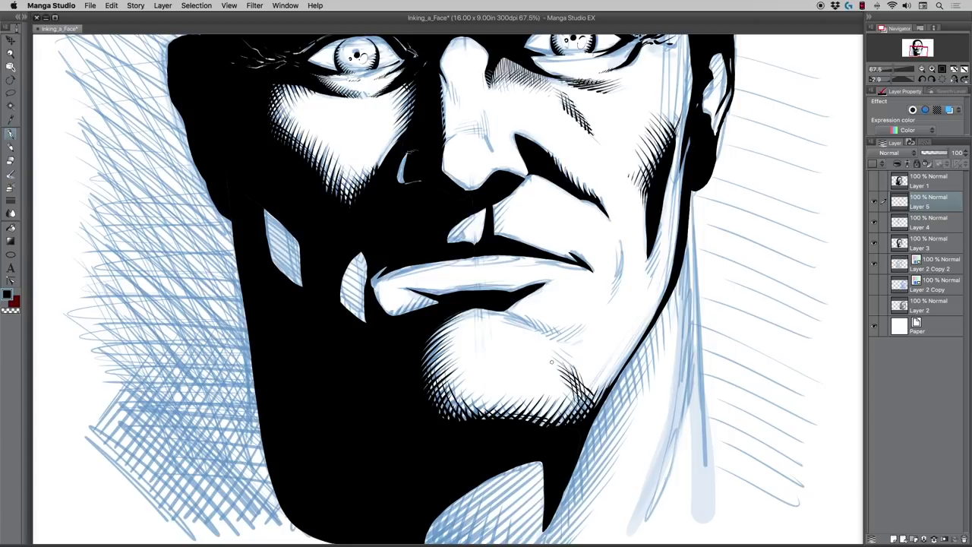
{"action": "key", "text": "super+z"}
{"action": "key", "text": "super+z"}
{"action": "key", "text": "super+z"}
{"action": "key", "text": "super+z"}
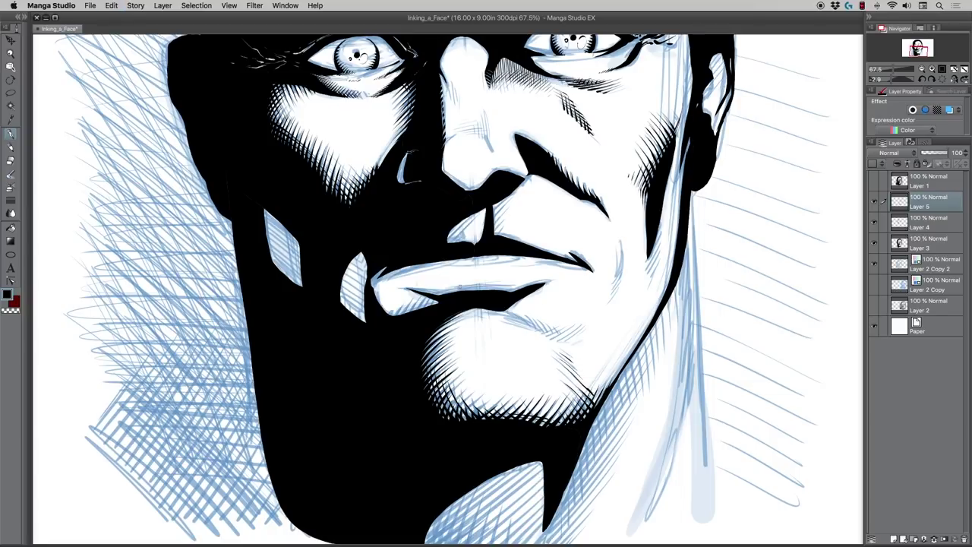
Step: Ink the crease running from below the lower lip around the chin, and cross-hatch it with short tapered strokes
{"action": "left_click_drag", "start_coordinate": [502, 310], "coordinate": [531, 323]}
{"action": "left_click_drag", "start_coordinate": [529, 320], "coordinate": [596, 319]}
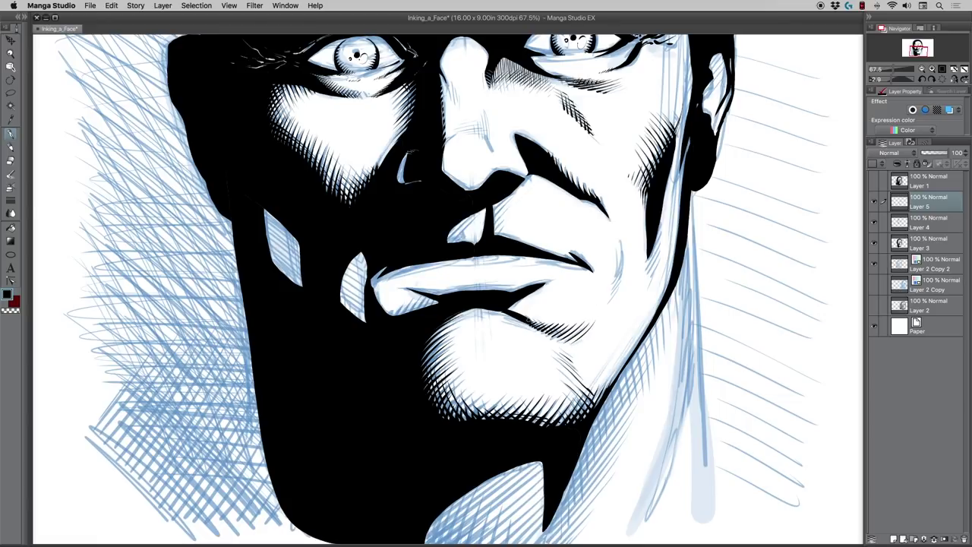
{"action": "mouse_move", "coordinate": [530, 335]}
{"action": "left_mouse_down"}
{"action": "mouse_move", "coordinate": [547, 317]}
{"action": "mouse_move", "coordinate": [579, 331]}
{"action": "mouse_move", "coordinate": [597, 315]}
{"action": "left_mouse_up"}
{"action": "mouse_move", "coordinate": [525, 299]}
{"action": "left_mouse_down"}
{"action": "mouse_move", "coordinate": [507, 310]}
{"action": "mouse_move", "coordinate": [532, 295]}
{"action": "mouse_move", "coordinate": [533, 313]}
{"action": "mouse_move", "coordinate": [525, 306]}
{"action": "left_mouse_up"}
{"action": "key", "text": "super+z"}
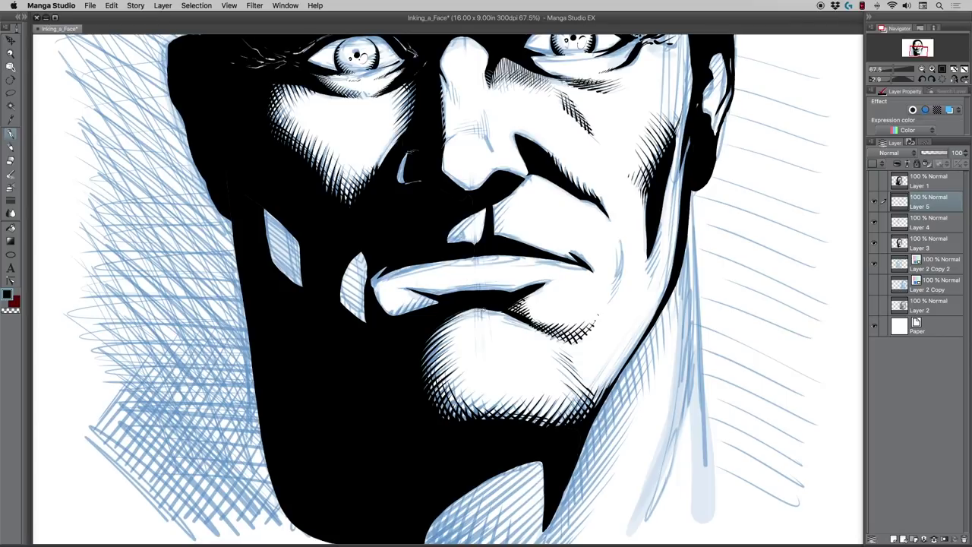
{"action": "mouse_move", "coordinate": [489, 310]}
{"action": "left_mouse_down"}
{"action": "mouse_move", "coordinate": [458, 315]}
{"action": "mouse_move", "coordinate": [508, 323]}
{"action": "left_mouse_up"}
{"action": "mouse_move", "coordinate": [516, 316]}
{"action": "left_mouse_down"}
{"action": "mouse_move", "coordinate": [503, 322]}
{"action": "mouse_move", "coordinate": [513, 325]}
{"action": "left_mouse_up"}
Step: Merge Layer 5 and Layer 4 down into Layer 3, and undo the test stroke made on the merged layer
{"action": "left_click", "coordinate": [11, 310]}
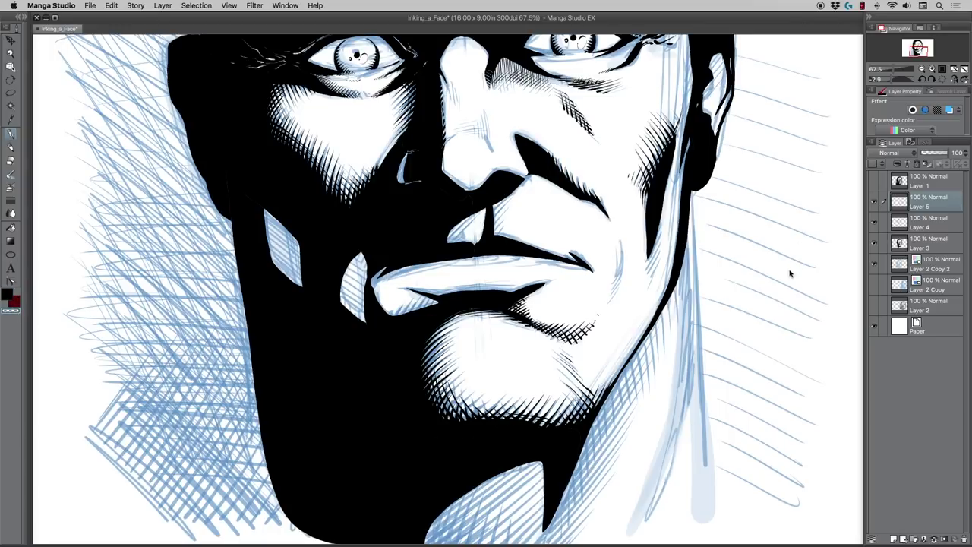
{"action": "key", "text": "super+e"}
{"action": "key", "text": "super+BackSpace"}
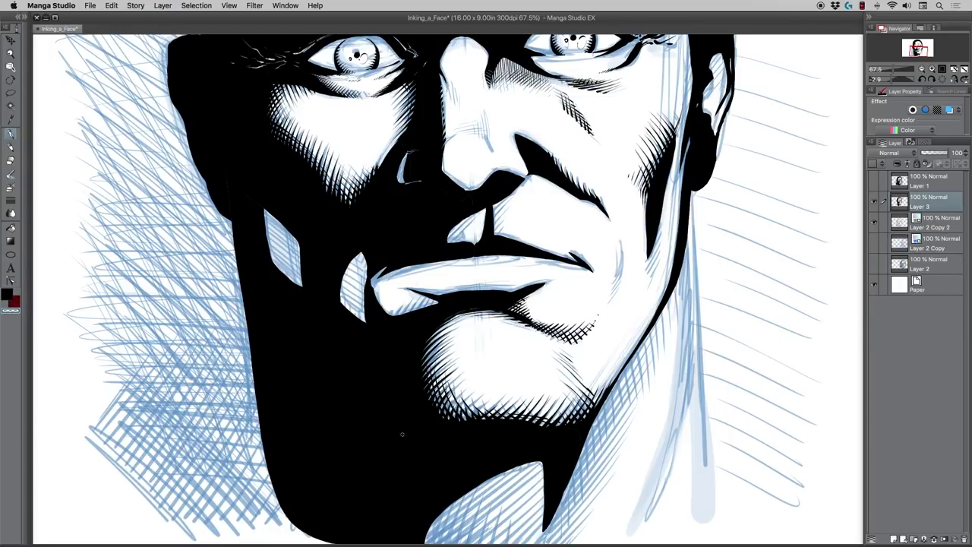
{"action": "mouse_move", "coordinate": [454, 441]}
{"action": "left_mouse_down"}
{"action": "mouse_move", "coordinate": [404, 435]}
{"action": "mouse_move", "coordinate": [322, 383]}
{"action": "left_mouse_up"}
{"action": "key", "text": "super+z"}
Step: Ink a tapered curved crease in black on the lit-side cheek beside the corner of the mouth
{"action": "left_click", "coordinate": [11, 133]}
{"action": "left_click", "coordinate": [11, 310]}
{"action": "left_click_drag", "start_coordinate": [615, 254], "coordinate": [617, 280]}
{"action": "left_click_drag", "start_coordinate": [623, 231], "coordinate": [610, 302]}
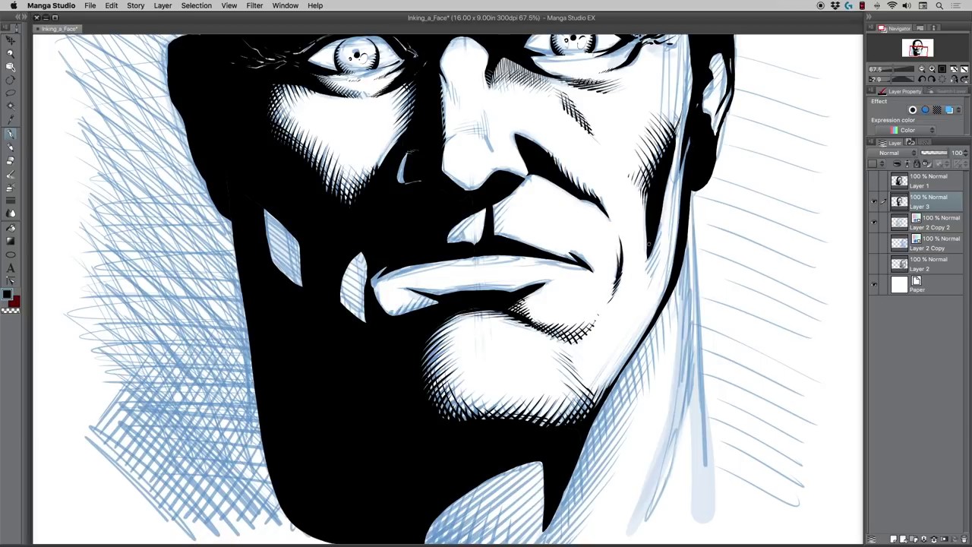
Step: Extend the lower tip of the lit-side cheek shadow with tapered strokes and reinforce the shading along the jaw edge below the ear
{"action": "mouse_move", "coordinate": [649, 243]}
{"action": "left_mouse_down"}
{"action": "mouse_move", "coordinate": [645, 272]}
{"action": "mouse_move", "coordinate": [645, 280]}
{"action": "mouse_move", "coordinate": [655, 270]}
{"action": "mouse_move", "coordinate": [649, 297]}
{"action": "left_mouse_up"}
{"action": "left_click_drag", "start_coordinate": [425, 320], "coordinate": [432, 382]}
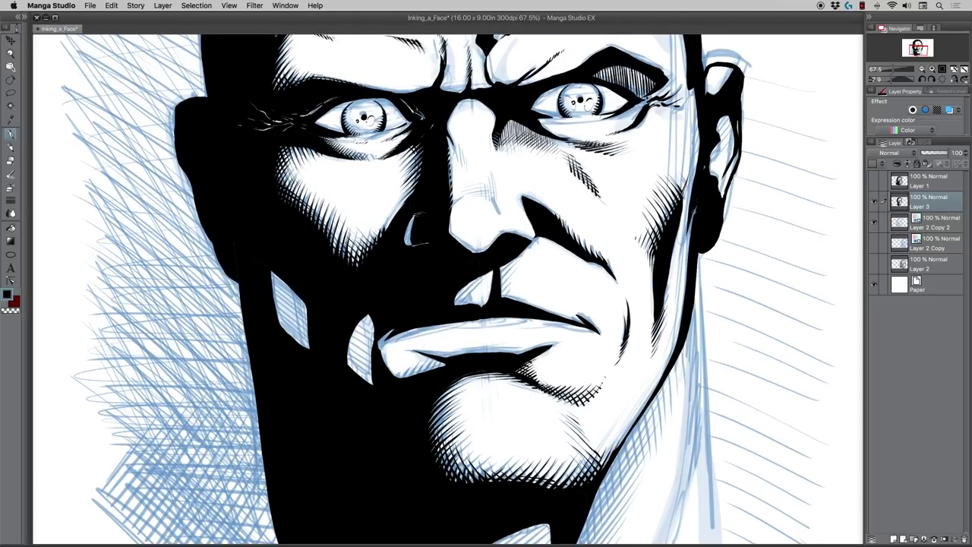
{"action": "left_click_drag", "start_coordinate": [694, 208], "coordinate": [682, 272]}
{"action": "left_click_drag", "start_coordinate": [689, 226], "coordinate": [687, 236]}
{"action": "mouse_move", "coordinate": [449, 321]}
{"action": "left_mouse_down"}
{"action": "mouse_move", "coordinate": [440, 361]}
{"action": "mouse_move", "coordinate": [443, 329]}
{"action": "left_mouse_up"}
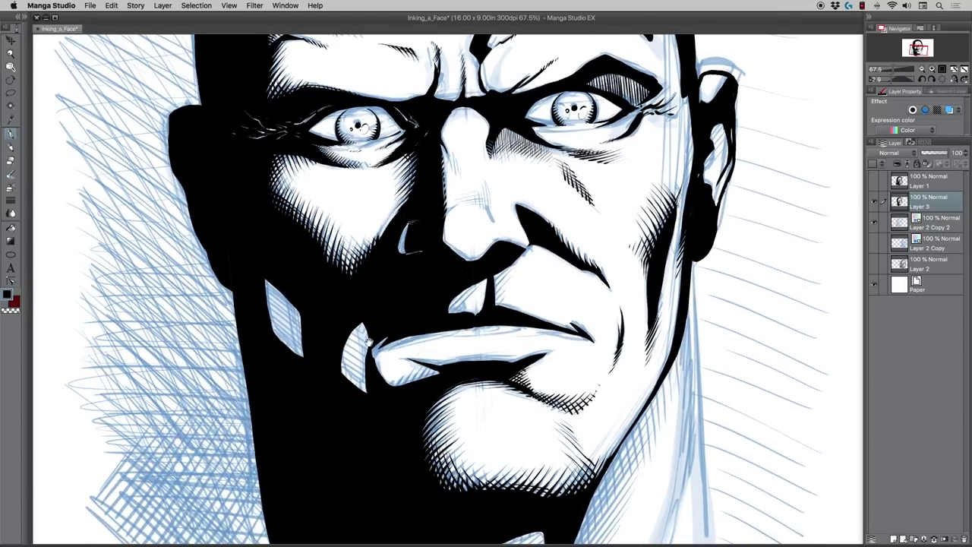
Step: Ink two long tapered neck lines running down from below the lit-side ear, one curving inward and one forming the outer contour
{"action": "left_click_drag", "start_coordinate": [308, 352], "coordinate": [284, 323]}
{"action": "left_click_drag", "start_coordinate": [427, 336], "coordinate": [400, 260]}
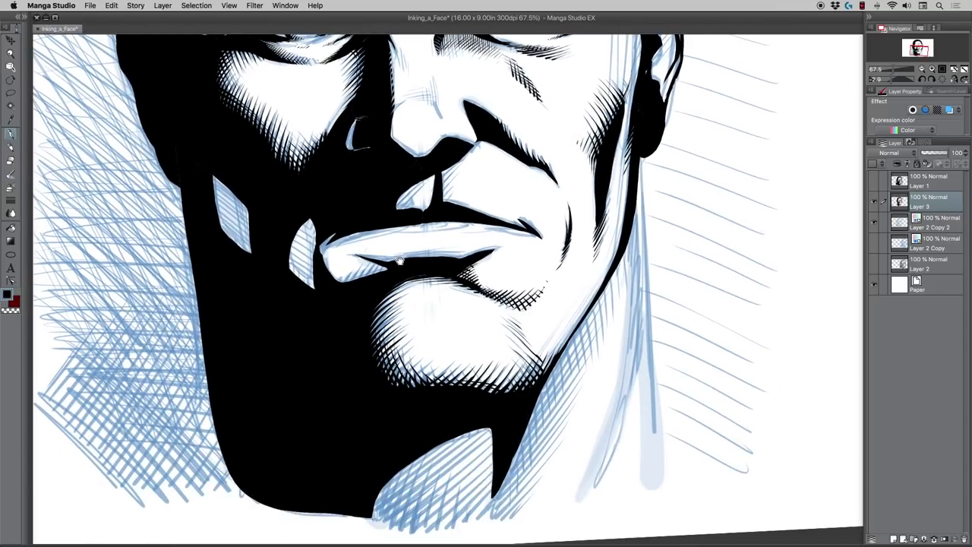
{"action": "left_click_drag", "start_coordinate": [635, 214], "coordinate": [636, 333]}
{"action": "left_click_drag", "start_coordinate": [635, 255], "coordinate": [634, 355]}
{"action": "left_click_drag", "start_coordinate": [636, 298], "coordinate": [623, 405]}
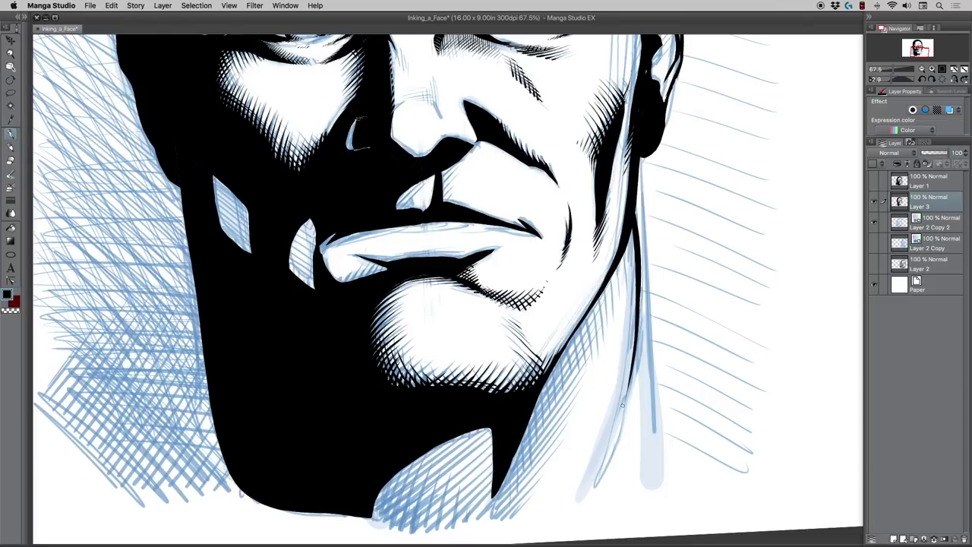
{"action": "left_click_drag", "start_coordinate": [637, 170], "coordinate": [645, 255]}
{"action": "left_click_drag", "start_coordinate": [641, 196], "coordinate": [649, 331]}
{"action": "left_click_drag", "start_coordinate": [649, 287], "coordinate": [652, 391]}
{"action": "left_click_drag", "start_coordinate": [649, 330], "coordinate": [652, 439]}
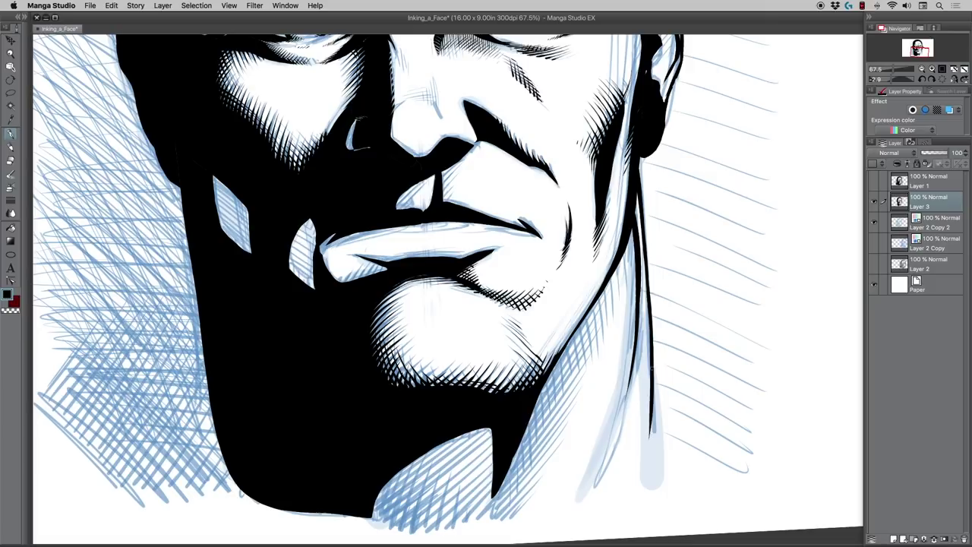
{"action": "left_click_drag", "start_coordinate": [652, 381], "coordinate": [654, 466]}
Step: Hatch the neck shadow beneath the jaw with long tapered parallel strokes, starting at its lower end and undoing the misplaced ones
{"action": "key", "text": "r"}
{"action": "left_click_drag", "start_coordinate": [240, 419], "coordinate": [550, 176]}
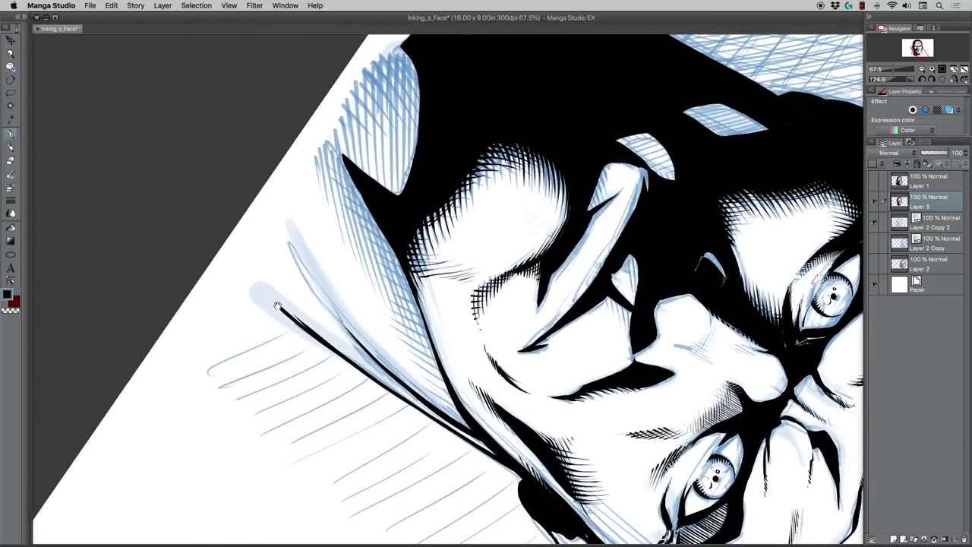
{"action": "left_click_drag", "start_coordinate": [278, 306], "coordinate": [306, 343]}
{"action": "left_click_drag", "start_coordinate": [351, 179], "coordinate": [368, 270]}
{"action": "left_click_drag", "start_coordinate": [358, 179], "coordinate": [379, 281]}
{"action": "left_click_drag", "start_coordinate": [372, 198], "coordinate": [386, 296]}
{"action": "left_click_drag", "start_coordinate": [377, 208], "coordinate": [395, 320]}
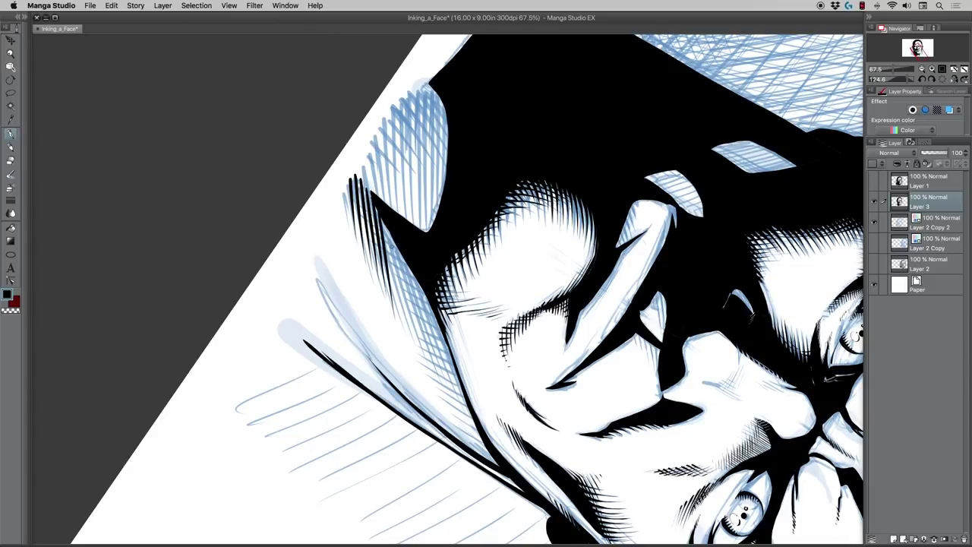
{"action": "left_click_drag", "start_coordinate": [382, 219], "coordinate": [404, 344]}
{"action": "left_click_drag", "start_coordinate": [388, 230], "coordinate": [415, 348]}
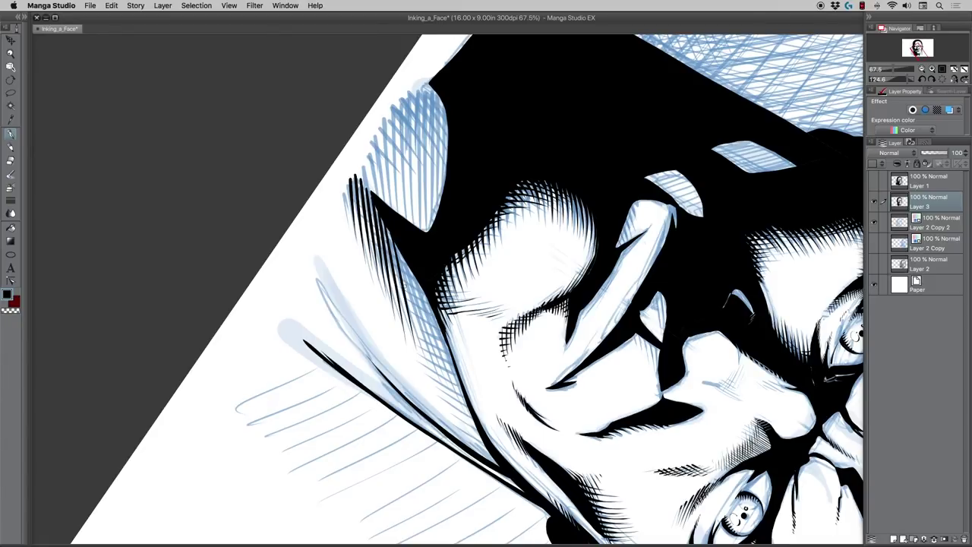
{"action": "key", "text": "super+z"}
{"action": "left_click_drag", "start_coordinate": [389, 233], "coordinate": [411, 342]}
{"action": "key", "text": "super+z"}
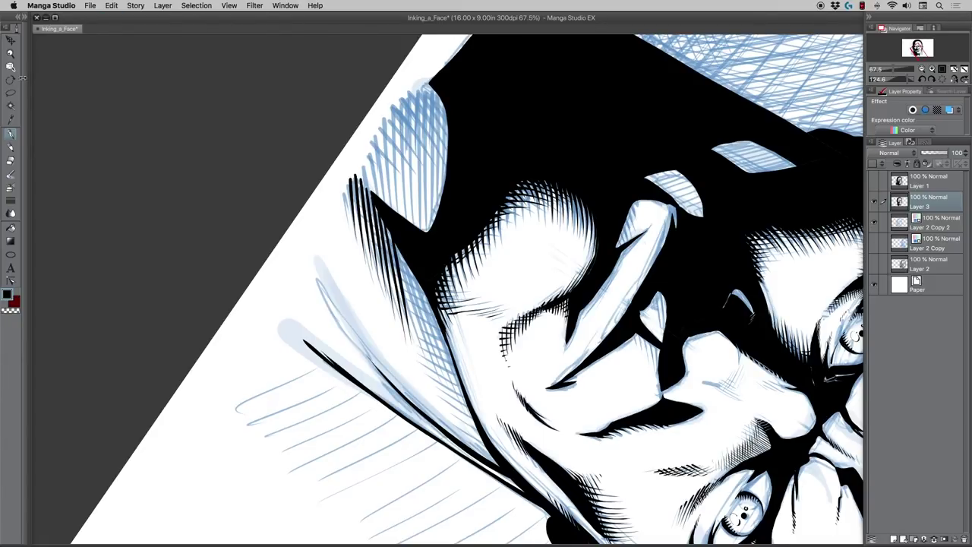
Step: Continue the neck shadow's long tapered parallel hatching along the underside of the lit-side jaw toward the ear, undoing misplaced strokes
{"action": "left_click", "coordinate": [11, 54]}
{"action": "left_click_drag", "start_coordinate": [327, 218], "coordinate": [354, 263]}
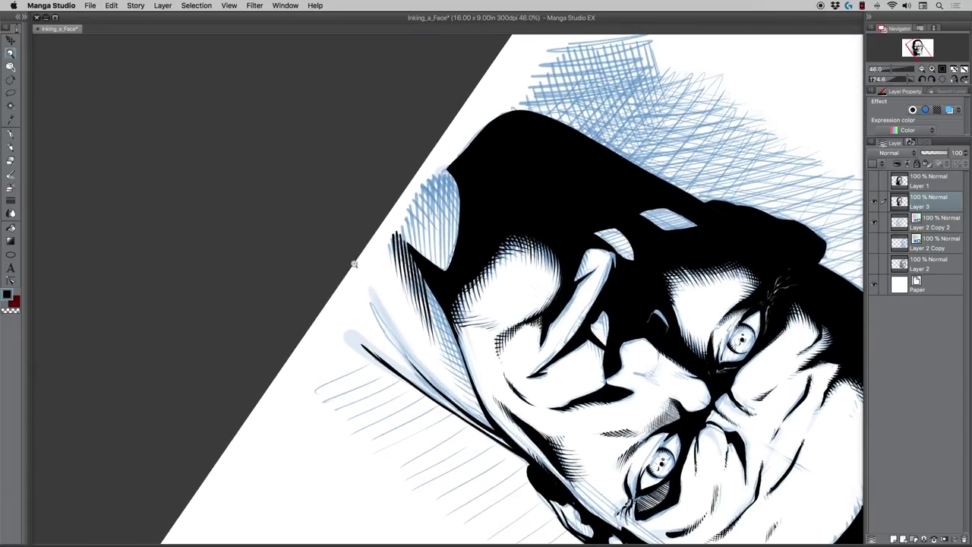
{"action": "left_click", "coordinate": [11, 134]}
{"action": "left_click_drag", "start_coordinate": [426, 279], "coordinate": [436, 329]}
{"action": "key", "text": "super+z"}
{"action": "left_click_drag", "start_coordinate": [426, 281], "coordinate": [455, 380]}
{"action": "key", "text": "super+z"}
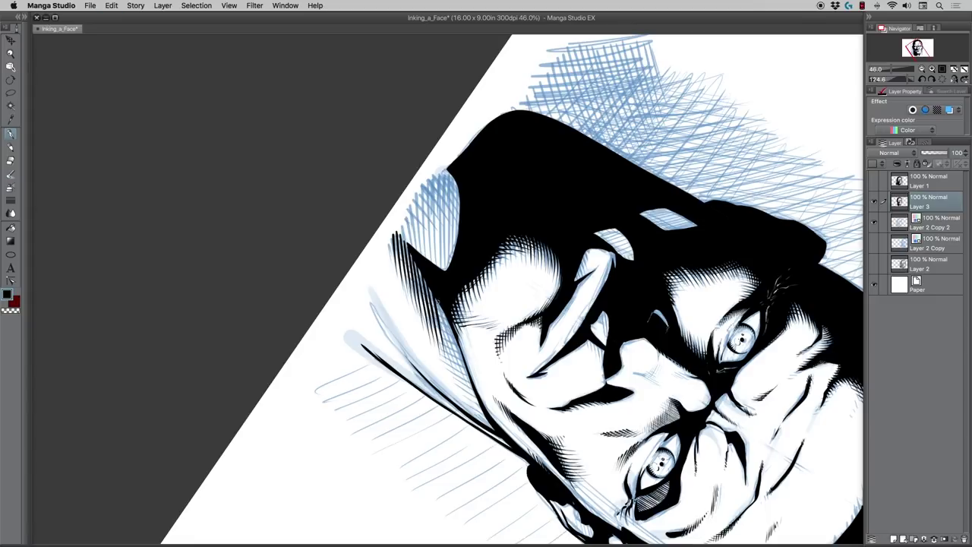
{"action": "left_click_drag", "start_coordinate": [437, 299], "coordinate": [455, 383]}
{"action": "left_click_drag", "start_coordinate": [443, 310], "coordinate": [460, 383]}
{"action": "key", "text": "super+z"}
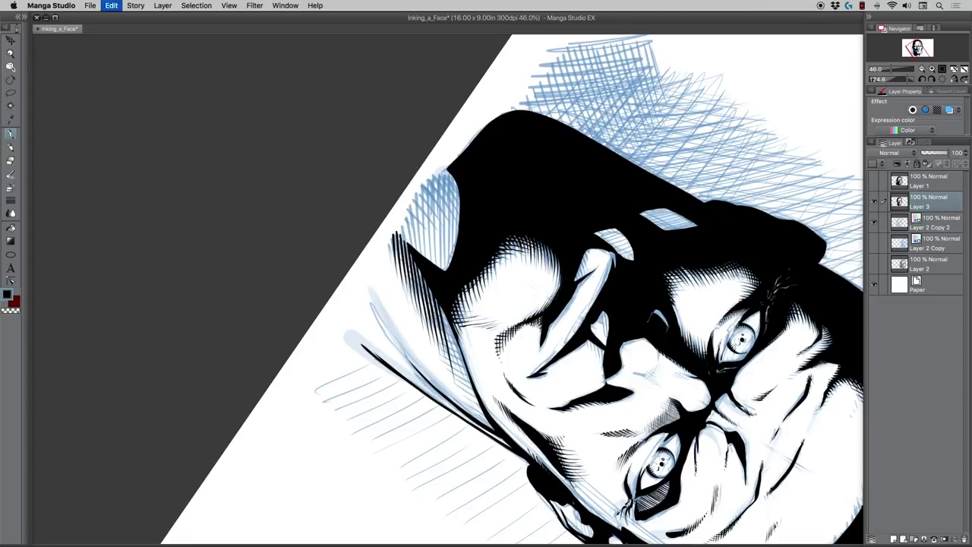
{"action": "left_click_drag", "start_coordinate": [442, 309], "coordinate": [465, 394]}
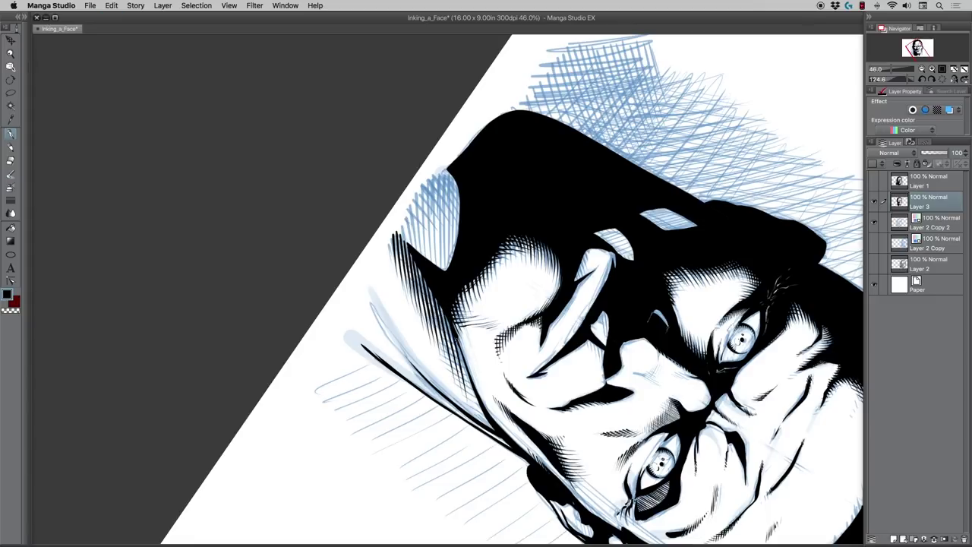
{"action": "left_click_drag", "start_coordinate": [458, 347], "coordinate": [479, 415]}
{"action": "left_click_drag", "start_coordinate": [465, 372], "coordinate": [478, 411]}
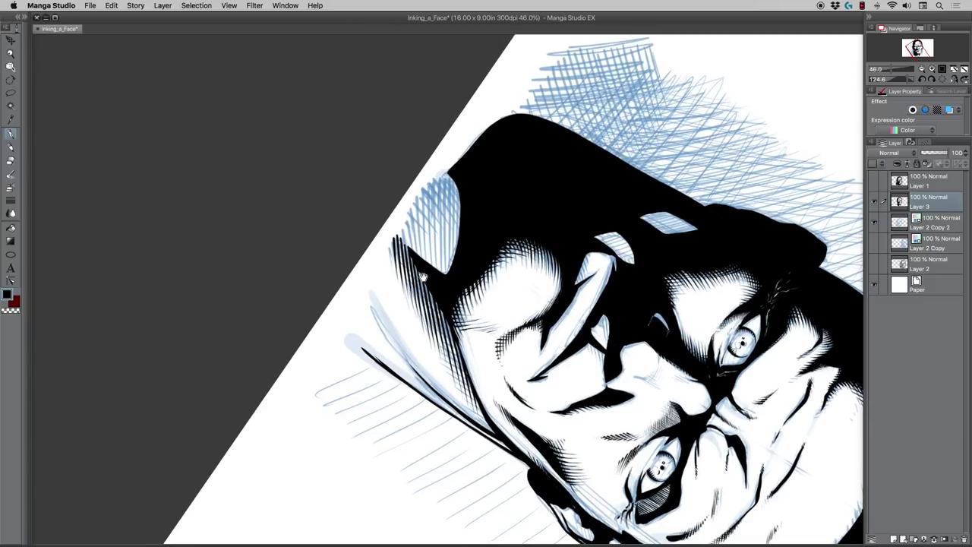
Step: Begin hatching the open neck patch below the black jaw shadow with long tapered strokes along its inner edge, redoing misplaced ones
{"action": "scroll", "coordinate": [415, 208], "scroll_direction": "up", "scroll_amount": 2}
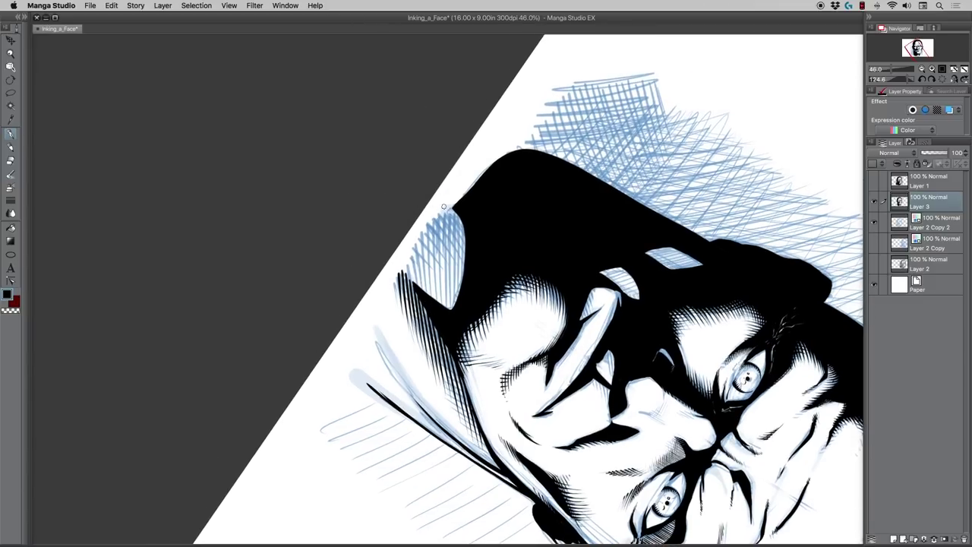
{"action": "left_click_drag", "start_coordinate": [461, 218], "coordinate": [455, 297]}
{"action": "key", "text": "super+z"}
{"action": "mouse_move", "coordinate": [460, 218]}
{"action": "left_mouse_down"}
{"action": "mouse_move", "coordinate": [454, 308]}
{"action": "mouse_move", "coordinate": [449, 255]}
{"action": "mouse_move", "coordinate": [453, 310]}
{"action": "left_mouse_up"}
{"action": "key", "text": "super+z"}
{"action": "left_click_drag", "start_coordinate": [444, 205], "coordinate": [446, 312]}
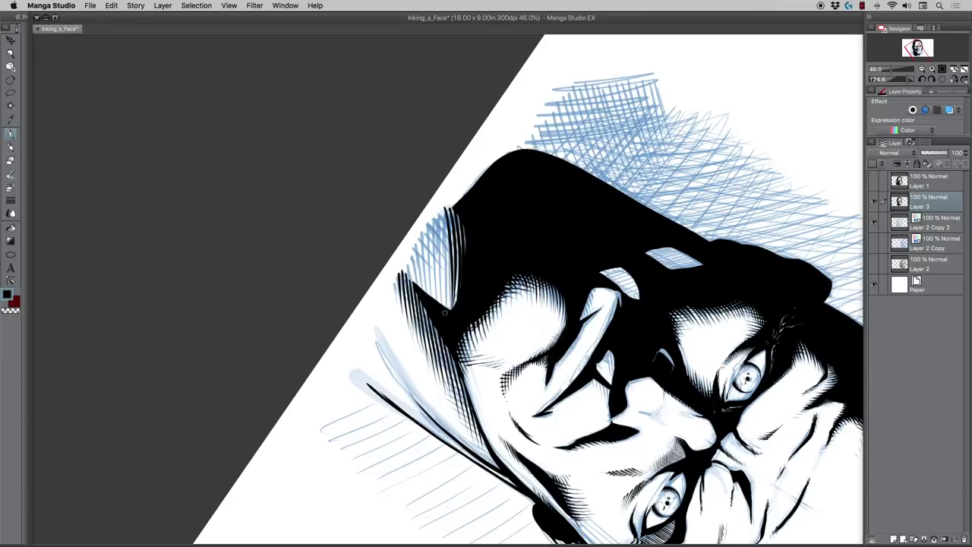
{"action": "key", "text": "super+z"}
{"action": "left_click_drag", "start_coordinate": [446, 207], "coordinate": [454, 308]}
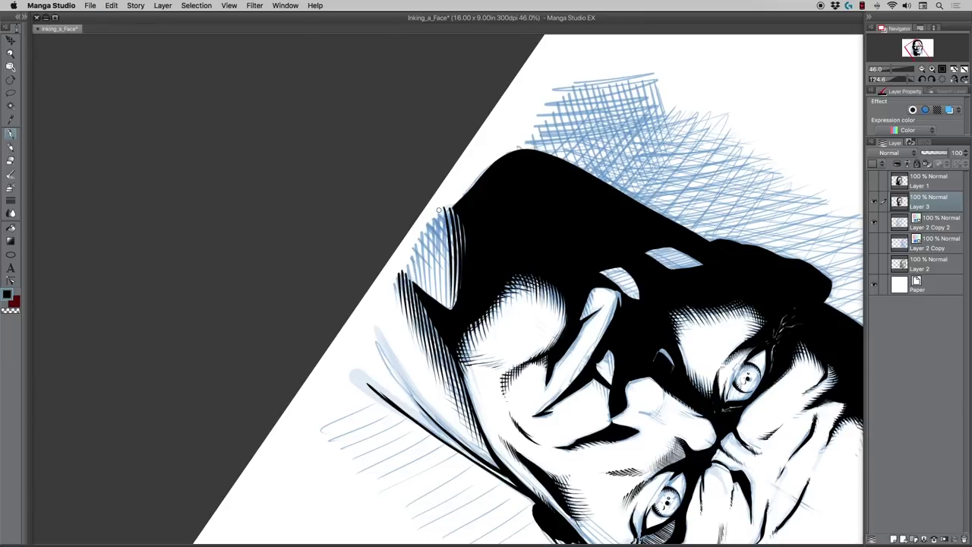
Step: Fill the rest of the open neck patch with tapered parallel strokes out to its lower end
{"action": "left_click_drag", "start_coordinate": [438, 209], "coordinate": [448, 312]}
{"action": "left_click_drag", "start_coordinate": [433, 214], "coordinate": [447, 292]}
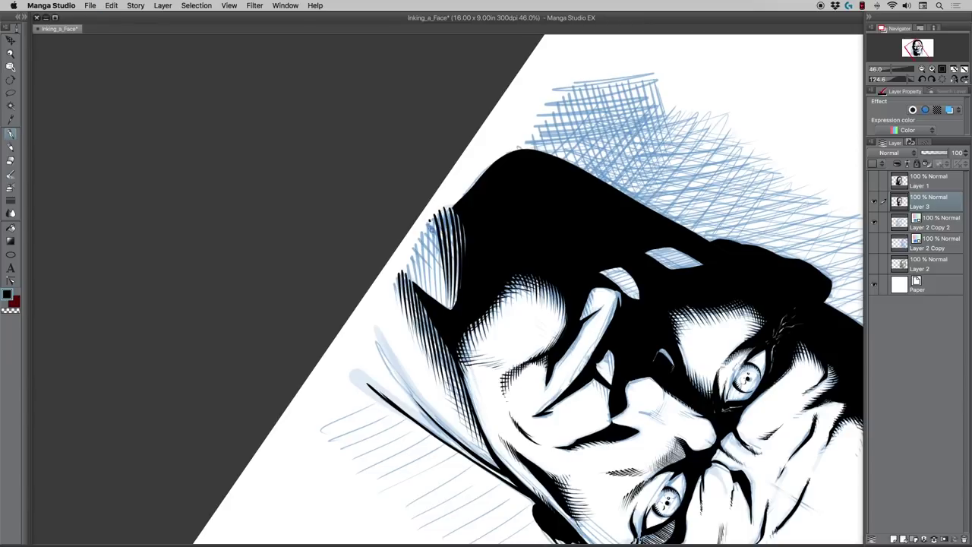
{"action": "left_click_drag", "start_coordinate": [445, 219], "coordinate": [430, 298]}
{"action": "left_click_drag", "start_coordinate": [438, 227], "coordinate": [434, 302]}
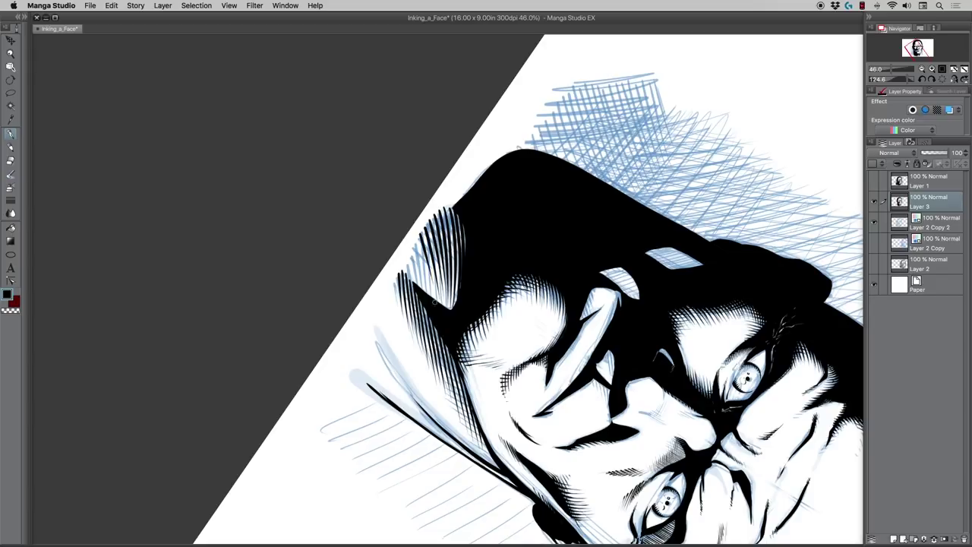
{"action": "left_click_drag", "start_coordinate": [416, 241], "coordinate": [421, 291]}
{"action": "left_click_drag", "start_coordinate": [408, 258], "coordinate": [413, 270]}
Step: Cross-hatch the neck patch below the jaw with short curved strokes, densest along its edges against the solid black
{"action": "left_click_drag", "start_coordinate": [342, 366], "coordinate": [338, 387]}
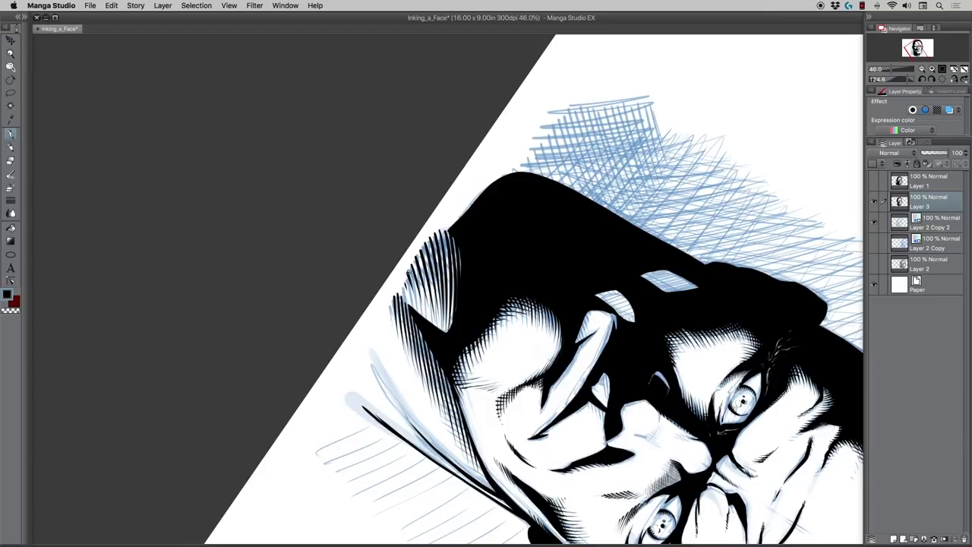
{"action": "mouse_move", "coordinate": [413, 261]}
{"action": "left_mouse_down"}
{"action": "mouse_move", "coordinate": [437, 283]}
{"action": "mouse_move", "coordinate": [458, 277]}
{"action": "left_mouse_up"}
{"action": "mouse_move", "coordinate": [427, 242]}
{"action": "left_mouse_down"}
{"action": "mouse_move", "coordinate": [459, 269]}
{"action": "mouse_move", "coordinate": [448, 249]}
{"action": "left_mouse_up"}
{"action": "left_click_drag", "start_coordinate": [463, 265], "coordinate": [469, 270]}
{"action": "left_click_drag", "start_coordinate": [434, 232], "coordinate": [447, 240]}
{"action": "mouse_move", "coordinate": [453, 242]}
{"action": "left_mouse_down"}
{"action": "mouse_move", "coordinate": [462, 252]}
{"action": "mouse_move", "coordinate": [449, 240]}
{"action": "left_mouse_up"}
{"action": "left_click_drag", "start_coordinate": [443, 227], "coordinate": [453, 240]}
{"action": "left_click_drag", "start_coordinate": [457, 266], "coordinate": [437, 327]}
{"action": "left_click_drag", "start_coordinate": [459, 300], "coordinate": [440, 329]}
{"action": "left_click_drag", "start_coordinate": [461, 303], "coordinate": [445, 332]}
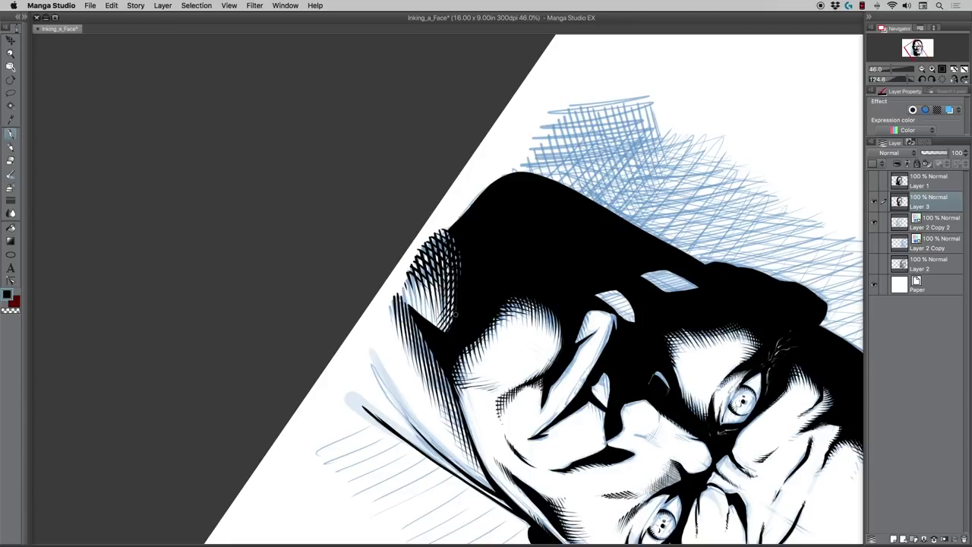
Step: Add crossing strokes to the neck shadow beneath the lit-side jaw and touch up the hatching at its lower end
{"action": "key", "text": "r"}
{"action": "left_click_drag", "start_coordinate": [313, 420], "coordinate": [598, 403]}
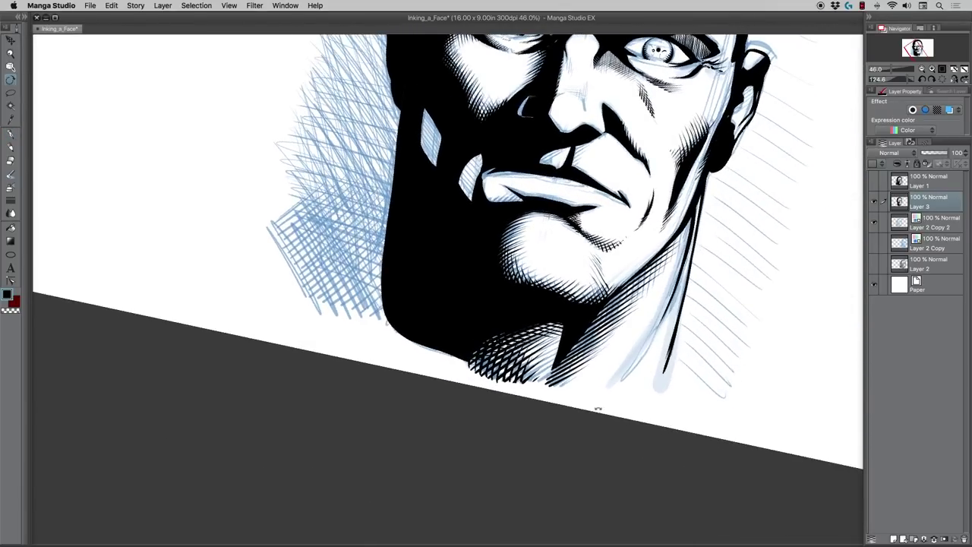
{"action": "left_click_drag", "start_coordinate": [432, 424], "coordinate": [423, 446]}
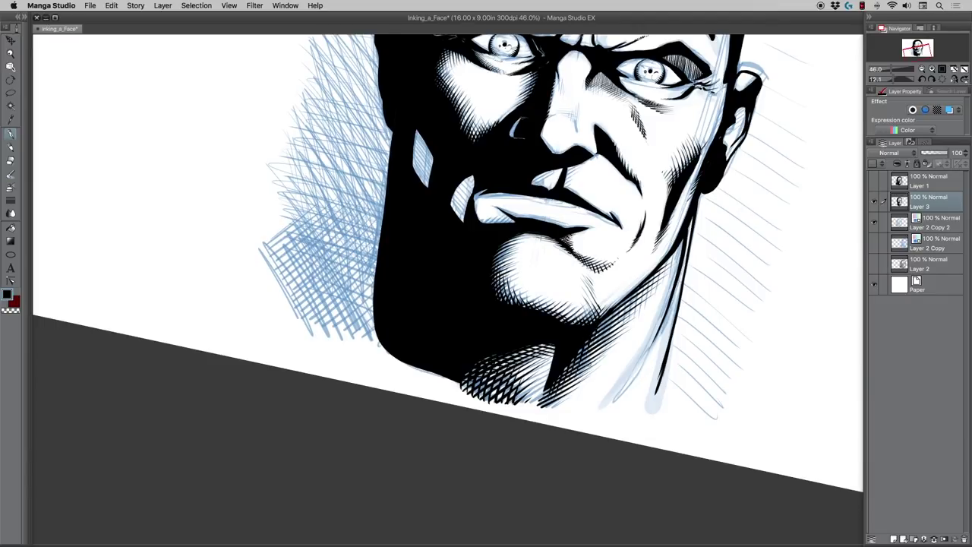
{"action": "mouse_move", "coordinate": [609, 312]}
{"action": "left_mouse_down"}
{"action": "mouse_move", "coordinate": [606, 321]}
{"action": "mouse_move", "coordinate": [618, 323]}
{"action": "left_mouse_up"}
{"action": "left_click_drag", "start_coordinate": [652, 274], "coordinate": [644, 303]}
{"action": "left_click_drag", "start_coordinate": [655, 272], "coordinate": [654, 294]}
{"action": "mouse_move", "coordinate": [536, 387]}
{"action": "left_mouse_down"}
{"action": "mouse_move", "coordinate": [521, 406]}
{"action": "mouse_move", "coordinate": [536, 398]}
{"action": "left_mouse_up"}
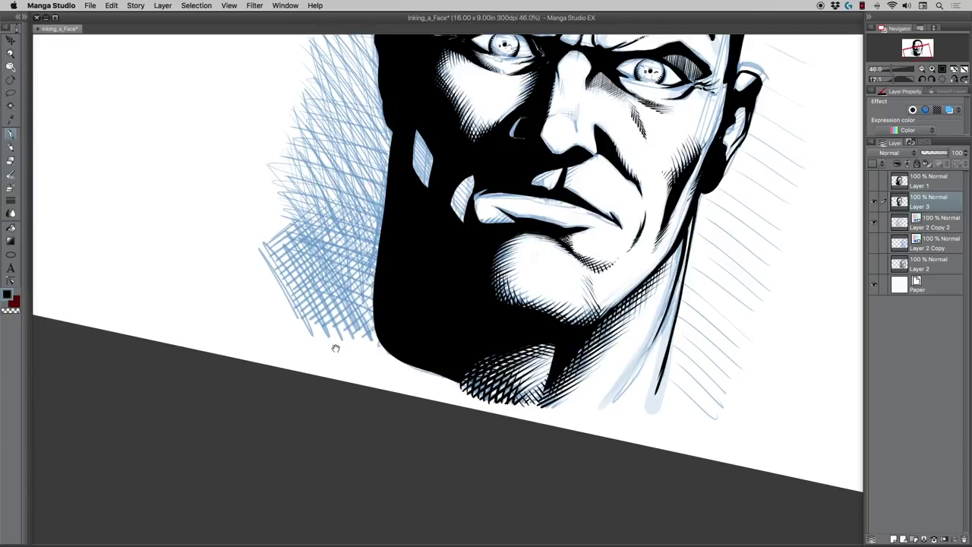
Step: Hatch the small four-sided highlight on the shadow-side cheek with fine tapered parallel strokes
{"action": "scroll", "coordinate": [334, 349], "scroll_direction": "up", "scroll_amount": 5}
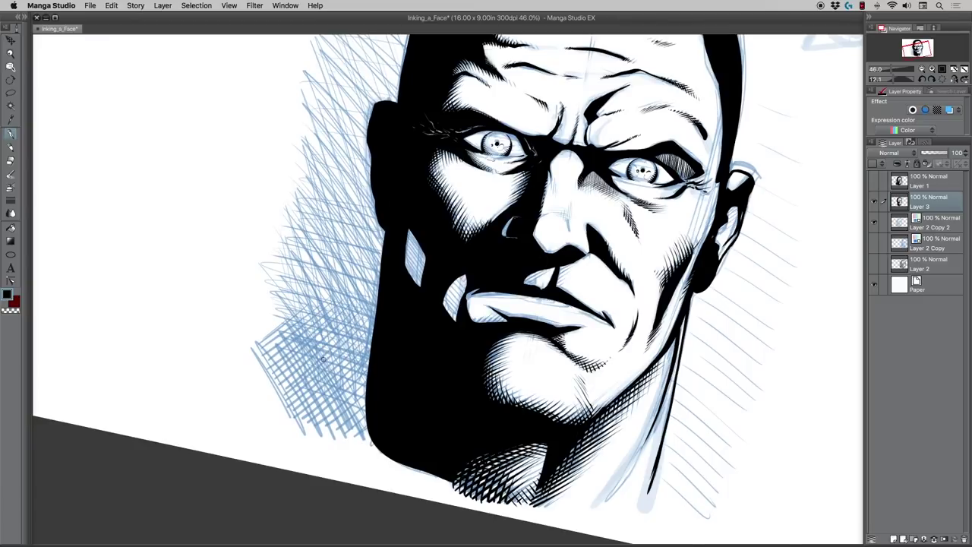
{"action": "key", "text": "r"}
{"action": "left_click_drag", "start_coordinate": [261, 307], "coordinate": [383, 155]}
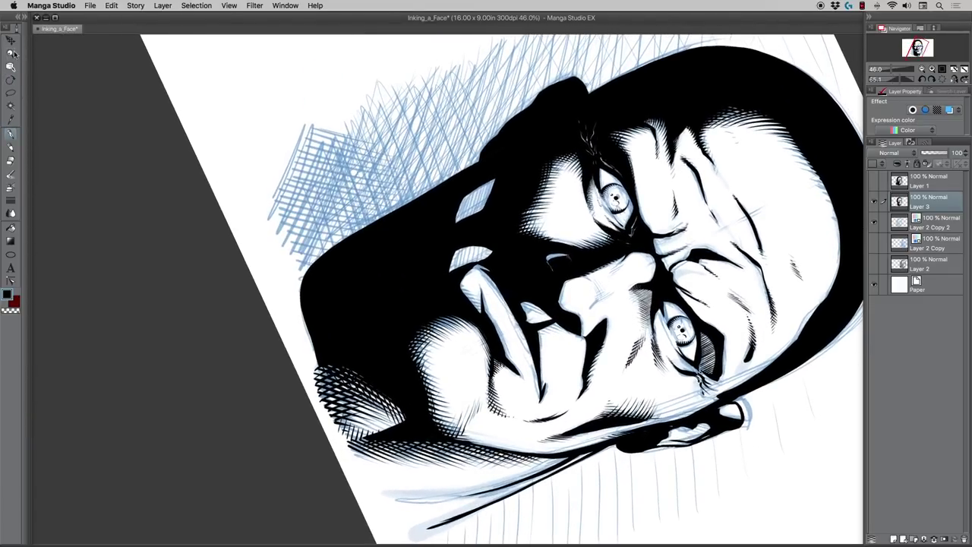
{"action": "left_click", "coordinate": [12, 53]}
{"action": "left_click_drag", "start_coordinate": [466, 169], "coordinate": [480, 174]}
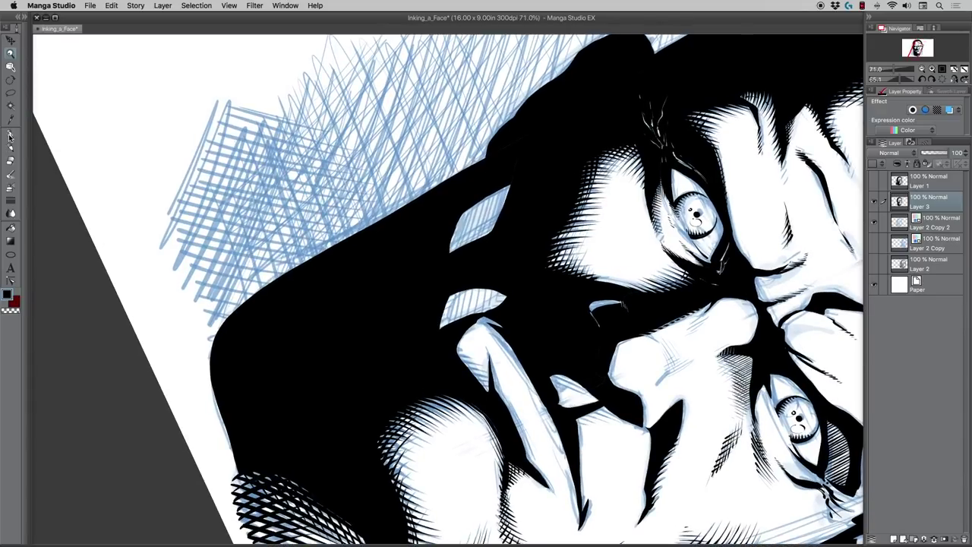
{"action": "left_click", "coordinate": [10, 134]}
{"action": "mouse_move", "coordinate": [508, 183]}
{"action": "left_mouse_down"}
{"action": "mouse_move", "coordinate": [489, 236]}
{"action": "mouse_move", "coordinate": [504, 186]}
{"action": "mouse_move", "coordinate": [485, 229]}
{"action": "mouse_move", "coordinate": [491, 194]}
{"action": "mouse_move", "coordinate": [479, 235]}
{"action": "left_mouse_up"}
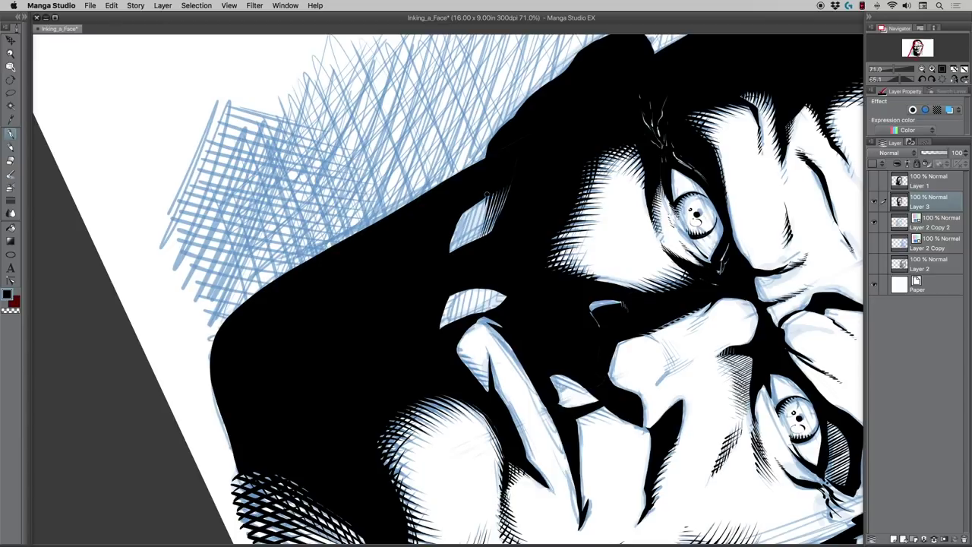
{"action": "left_click_drag", "start_coordinate": [486, 193], "coordinate": [471, 246]}
{"action": "left_click_drag", "start_coordinate": [478, 200], "coordinate": [468, 241]}
{"action": "left_click_drag", "start_coordinate": [470, 206], "coordinate": [465, 243]}
{"action": "left_click_drag", "start_coordinate": [467, 208], "coordinate": [465, 242]}
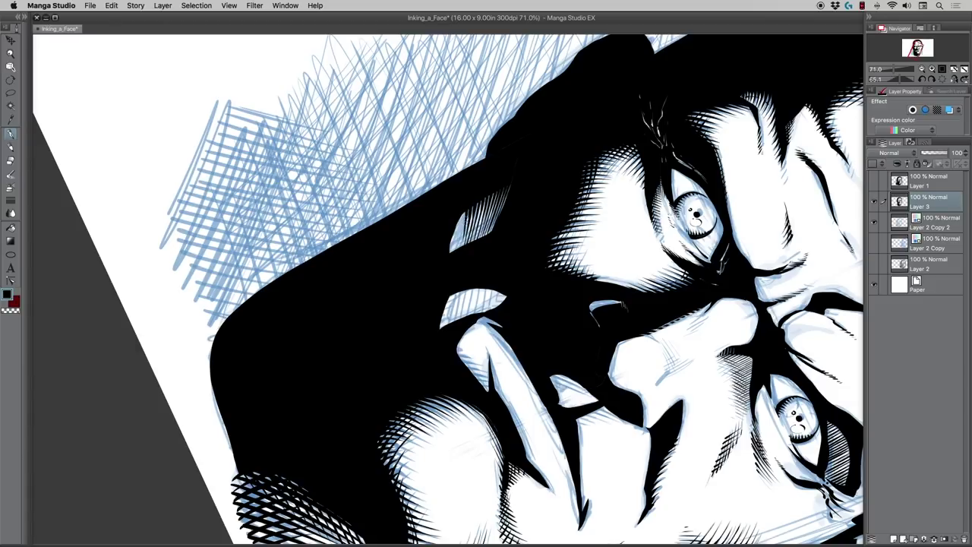
{"action": "left_click_drag", "start_coordinate": [465, 208], "coordinate": [456, 242]}
{"action": "left_click_drag", "start_coordinate": [459, 234], "coordinate": [451, 253]}
Step: Hatch the small curved highlight beside the shadow-side mouth corner with short tapered strokes along its edge
{"action": "left_click_drag", "start_coordinate": [445, 302], "coordinate": [442, 318]}
{"action": "left_click_drag", "start_coordinate": [446, 307], "coordinate": [442, 327]}
{"action": "left_click_drag", "start_coordinate": [449, 300], "coordinate": [447, 327]}
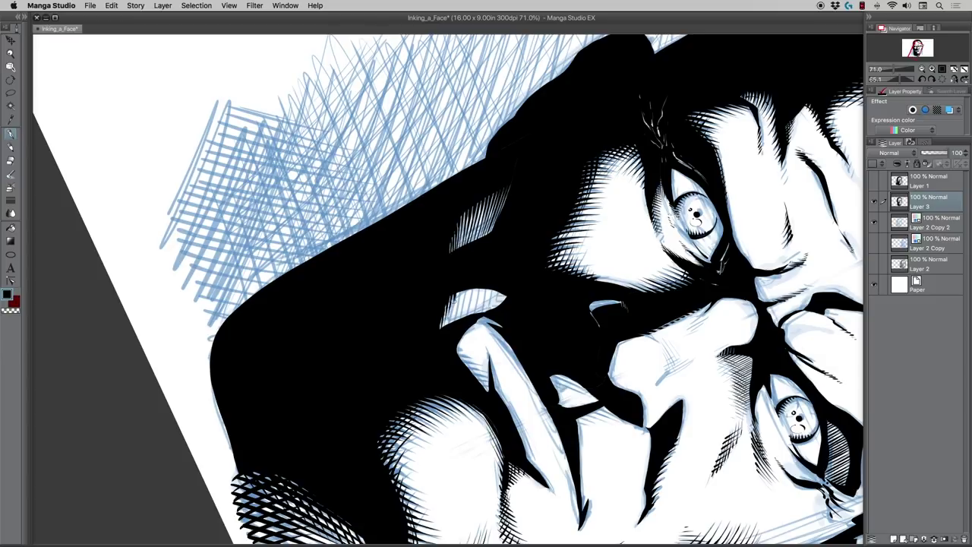
{"action": "left_click_drag", "start_coordinate": [460, 293], "coordinate": [454, 308]}
{"action": "left_click_drag", "start_coordinate": [466, 291], "coordinate": [464, 308]}
{"action": "mouse_move", "coordinate": [491, 285]}
{"action": "left_mouse_down"}
{"action": "mouse_move", "coordinate": [487, 303]}
{"action": "mouse_move", "coordinate": [498, 306]}
{"action": "left_mouse_up"}
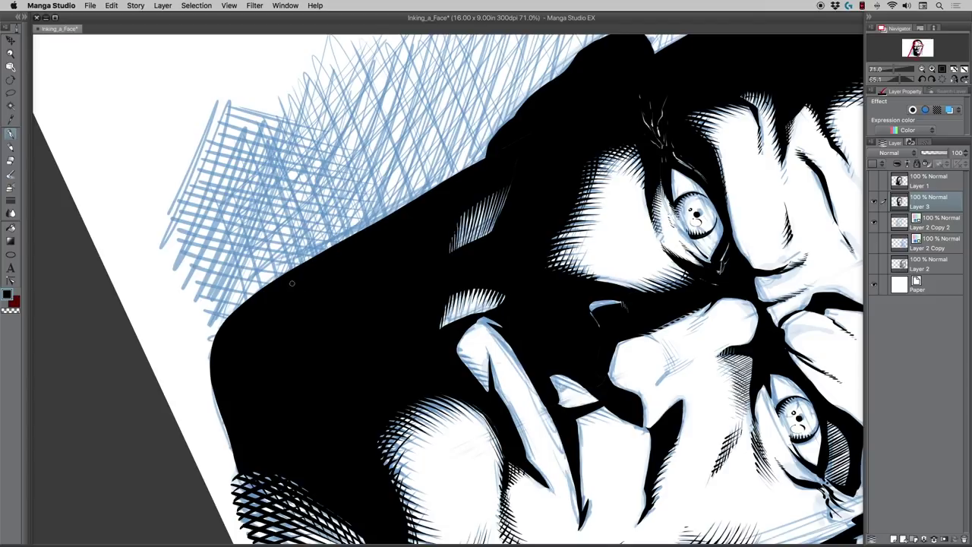
Step: Hatch the light patch below the shadow-side mouth corner and the philtrum area above the lips with short tapered strokes
{"action": "double_click", "coordinate": [10, 81]}
{"action": "left_click", "coordinate": [11, 54]}
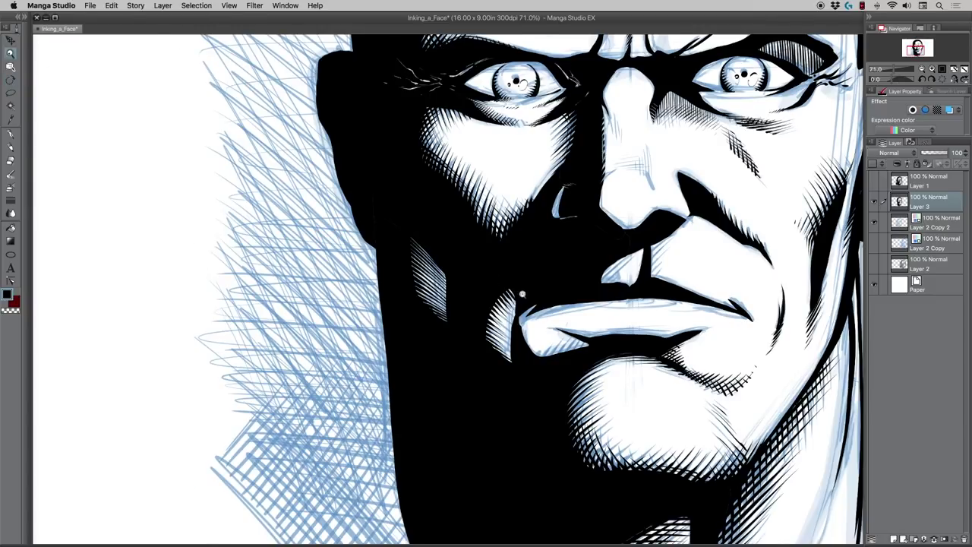
{"action": "left_click", "coordinate": [520, 293]}
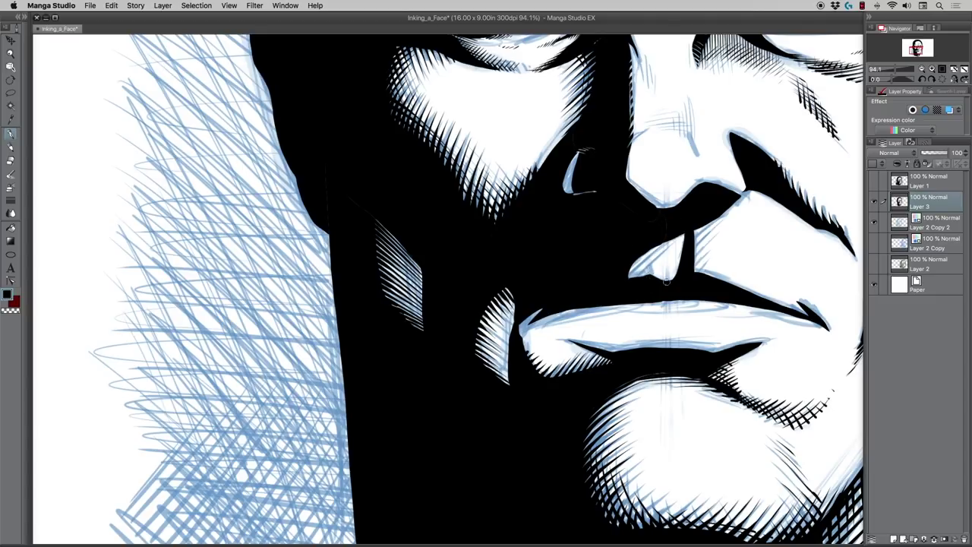
{"action": "left_click_drag", "start_coordinate": [690, 300], "coordinate": [655, 304]}
{"action": "left_click_drag", "start_coordinate": [391, 382], "coordinate": [265, 394]}
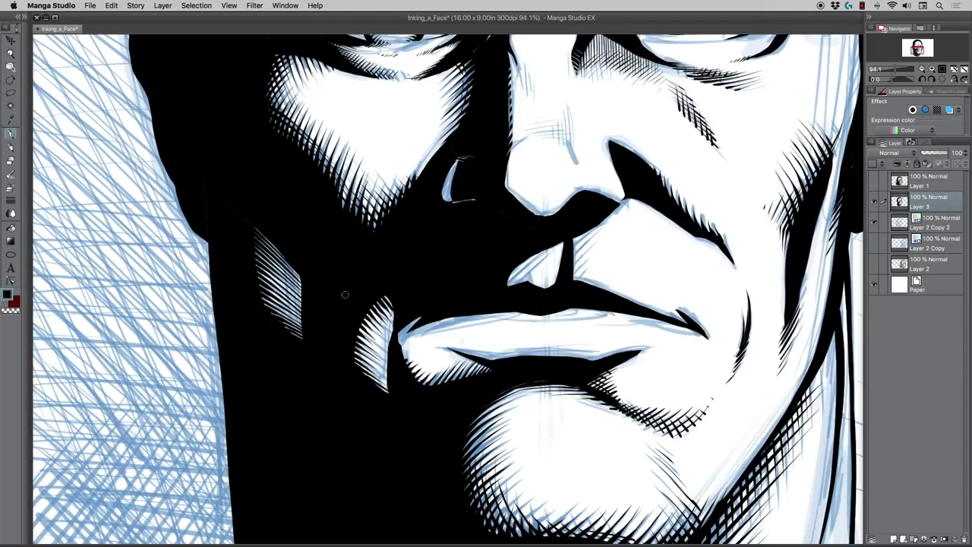
{"action": "left_click_drag", "start_coordinate": [450, 350], "coordinate": [435, 347]}
{"action": "left_click_drag", "start_coordinate": [411, 436], "coordinate": [340, 488]}
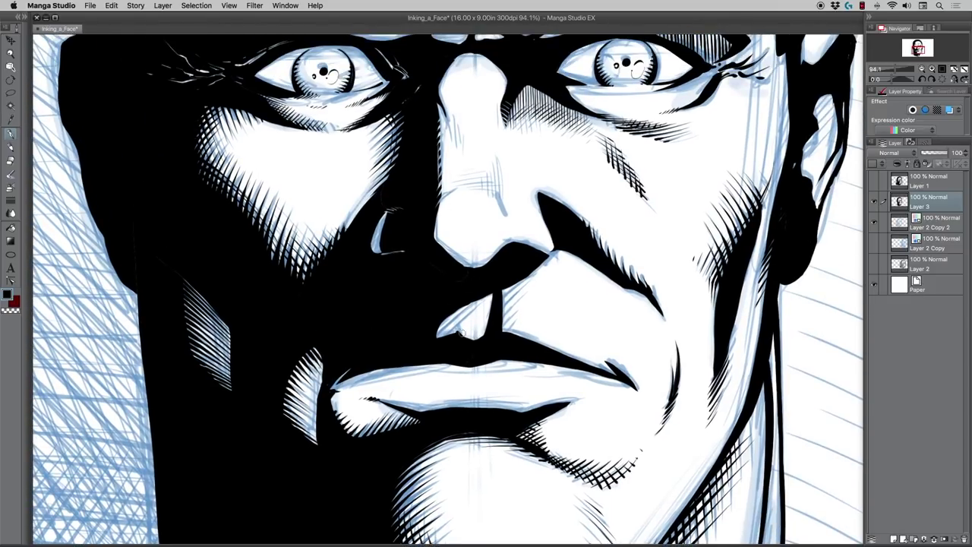
{"action": "mouse_move", "coordinate": [460, 330]}
{"action": "left_mouse_down"}
{"action": "mouse_move", "coordinate": [467, 336]}
{"action": "mouse_move", "coordinate": [463, 315]}
{"action": "mouse_move", "coordinate": [439, 342]}
{"action": "mouse_move", "coordinate": [457, 333]}
{"action": "left_mouse_up"}
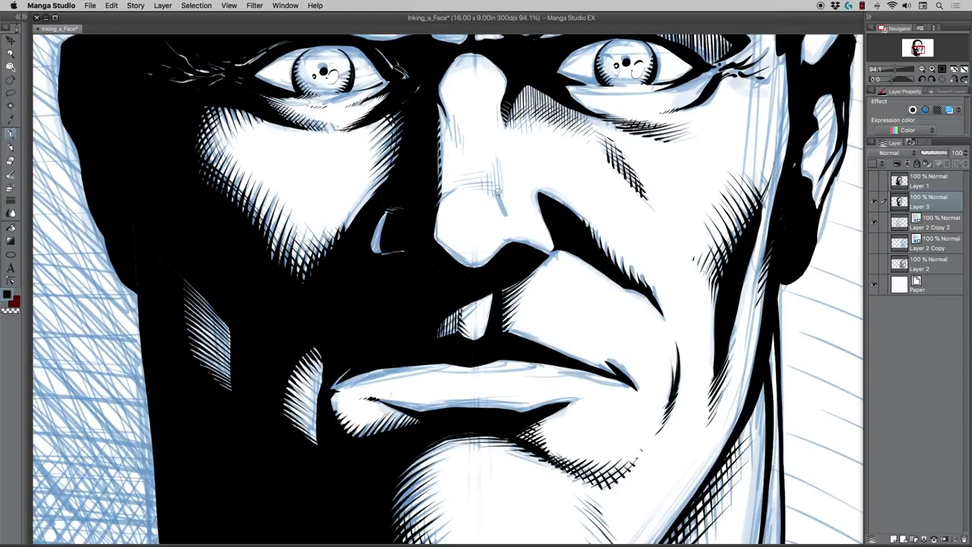
Step: Ink the small crease on the lit side of the nose tip, cross-hatch above it and add short strokes on the bridge
{"action": "mouse_move", "coordinate": [498, 192]}
{"action": "left_mouse_down"}
{"action": "mouse_move", "coordinate": [503, 211]}
{"action": "mouse_move", "coordinate": [495, 193]}
{"action": "left_mouse_up"}
{"action": "left_click_drag", "start_coordinate": [427, 313], "coordinate": [478, 424]}
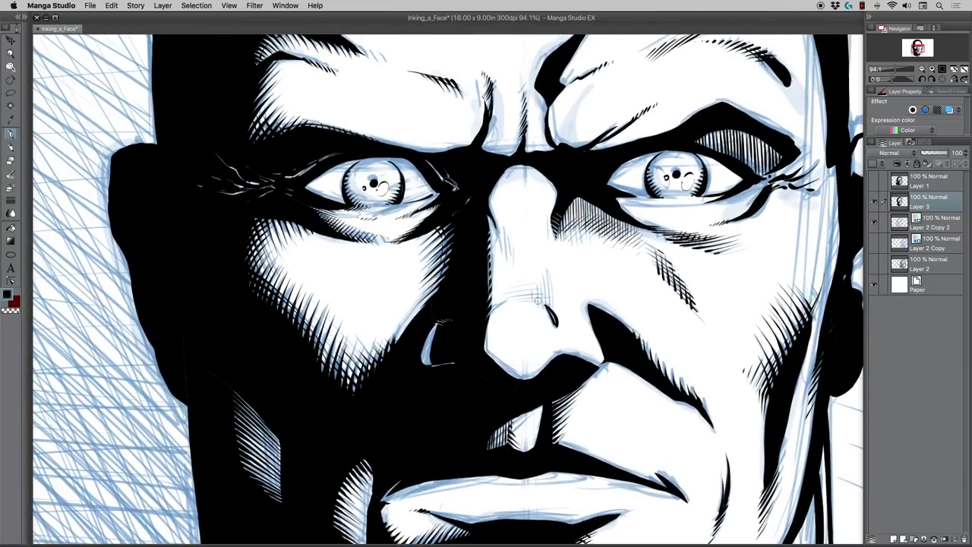
{"action": "mouse_move", "coordinate": [551, 304]}
{"action": "left_mouse_down"}
{"action": "mouse_move", "coordinate": [509, 294]}
{"action": "mouse_move", "coordinate": [540, 305]}
{"action": "left_mouse_up"}
{"action": "mouse_move", "coordinate": [543, 268]}
{"action": "left_mouse_down"}
{"action": "mouse_move", "coordinate": [544, 312]}
{"action": "mouse_move", "coordinate": [552, 308]}
{"action": "left_mouse_up"}
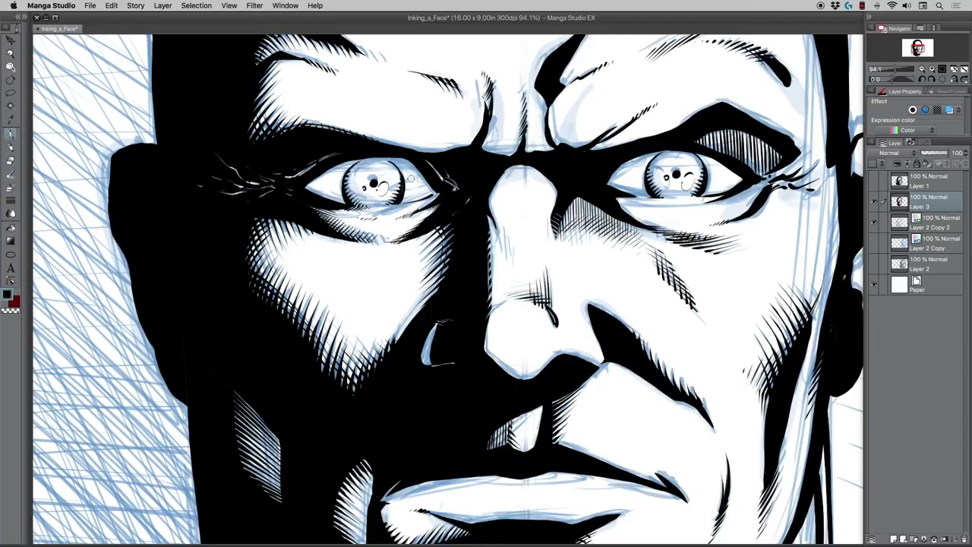
{"action": "left_click_drag", "start_coordinate": [495, 220], "coordinate": [504, 246]}
{"action": "scroll", "coordinate": [376, 371], "scroll_direction": "right", "scroll_amount": 3}
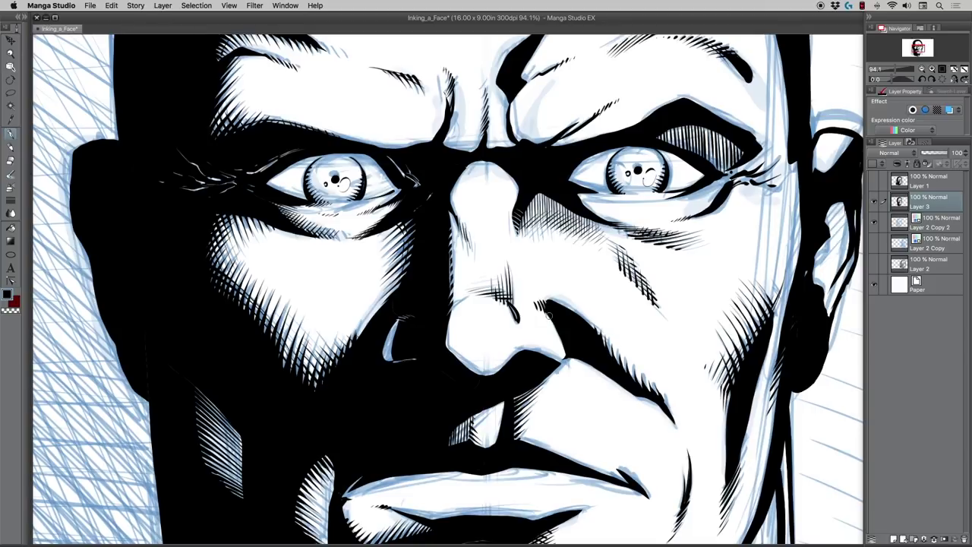
Step: Ink a row of short tapered strokes along the lower edge of the light lip band, above the black shadow
{"action": "left_click", "coordinate": [11, 79]}
{"action": "left_click", "coordinate": [10, 54]}
{"action": "left_click_drag", "start_coordinate": [284, 165], "coordinate": [239, 294]}
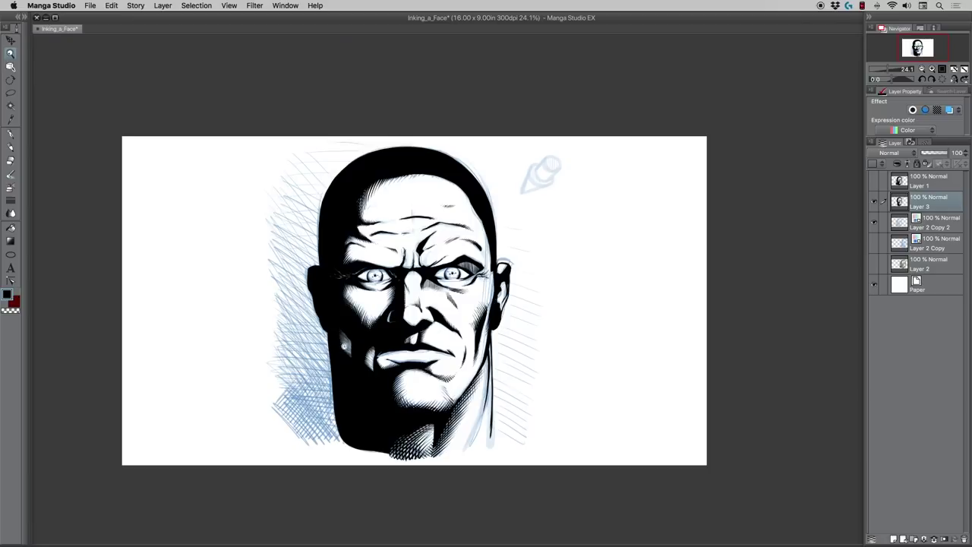
{"action": "left_click_drag", "start_coordinate": [369, 345], "coordinate": [412, 354]}
{"action": "left_click", "coordinate": [10, 134]}
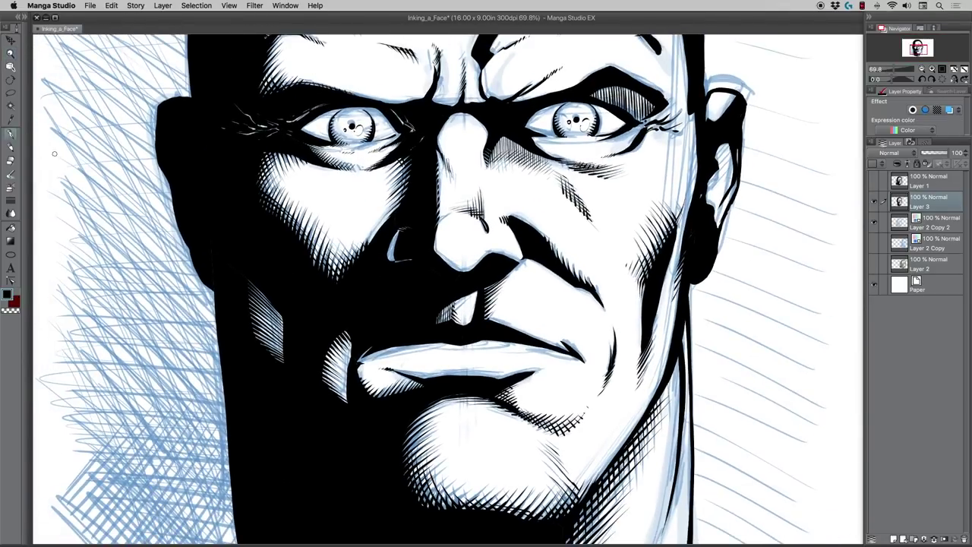
{"action": "left_click_drag", "start_coordinate": [389, 369], "coordinate": [451, 373]}
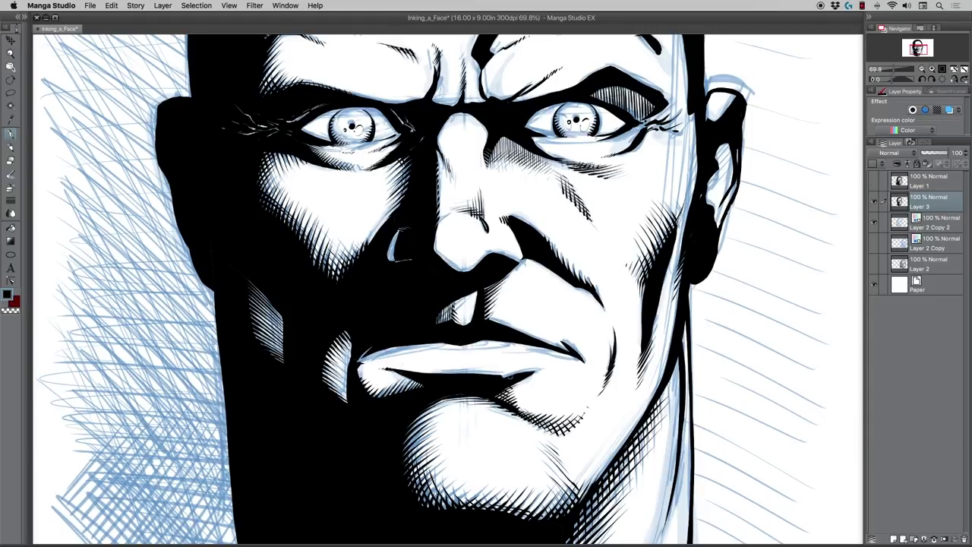
{"action": "left_click_drag", "start_coordinate": [523, 373], "coordinate": [555, 369]}
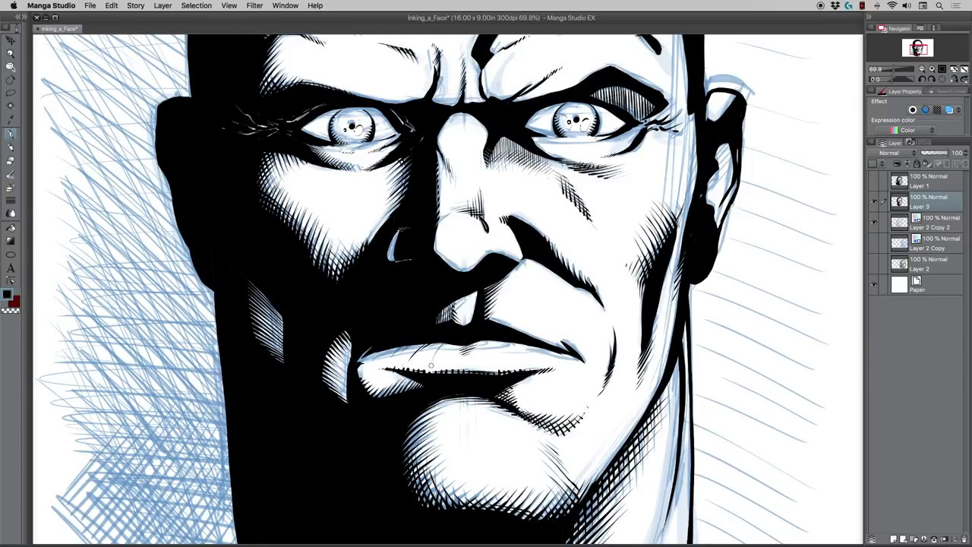
{"action": "mouse_move", "coordinate": [450, 345]}
{"action": "left_mouse_down"}
{"action": "mouse_move", "coordinate": [438, 360]}
{"action": "mouse_move", "coordinate": [491, 354]}
{"action": "left_mouse_up"}
{"action": "mouse_move", "coordinate": [487, 342]}
{"action": "left_mouse_down"}
{"action": "mouse_move", "coordinate": [497, 357]}
{"action": "mouse_move", "coordinate": [513, 344]}
{"action": "mouse_move", "coordinate": [536, 346]}
{"action": "left_mouse_up"}
{"action": "left_click_drag", "start_coordinate": [537, 357], "coordinate": [548, 348]}
{"action": "key", "text": "super+z"}
{"action": "key", "text": "super+z"}
{"action": "key", "text": "super+z"}
{"action": "key", "text": "super+z"}
{"action": "key", "text": "super+z"}
{"action": "key", "text": "super+z"}
{"action": "key", "text": "super+z"}
{"action": "key", "text": "super+z"}
{"action": "key", "text": "super+z"}
{"action": "key", "text": "super+z"}
Step: Hatch the shadow-side end of the light lip band with fine tapered strokes following its curve
{"action": "mouse_move", "coordinate": [412, 346]}
{"action": "left_mouse_down"}
{"action": "mouse_move", "coordinate": [370, 354]}
{"action": "mouse_move", "coordinate": [423, 345]}
{"action": "mouse_move", "coordinate": [395, 358]}
{"action": "mouse_move", "coordinate": [412, 357]}
{"action": "left_mouse_up"}
{"action": "left_click_drag", "start_coordinate": [368, 364], "coordinate": [414, 359]}
{"action": "left_click_drag", "start_coordinate": [383, 366], "coordinate": [414, 364]}
{"action": "left_click_drag", "start_coordinate": [398, 369], "coordinate": [417, 369]}
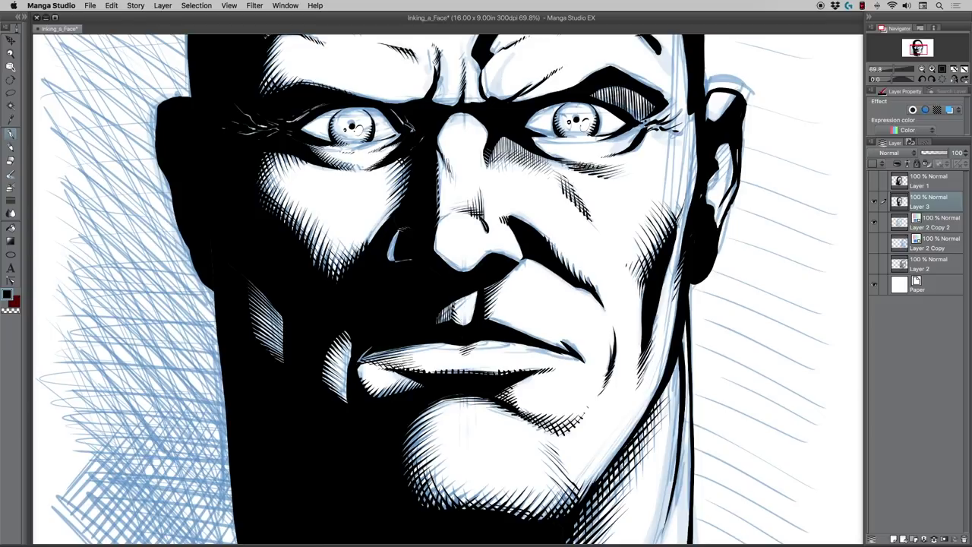
Step: Darken the shadow-side end of the lips with short black strokes so it merges into the face shadow
{"action": "left_click", "coordinate": [11, 81]}
{"action": "left_click", "coordinate": [9, 56]}
{"action": "left_click_drag", "start_coordinate": [288, 207], "coordinate": [295, 234]}
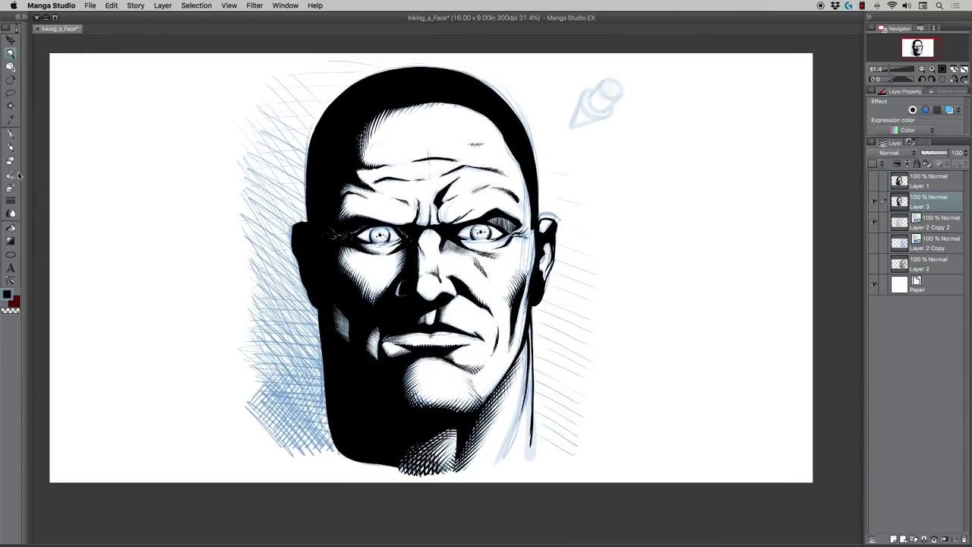
{"action": "left_click", "coordinate": [10, 134]}
{"action": "left_click_drag", "start_coordinate": [383, 341], "coordinate": [385, 350]}
{"action": "left_click_drag", "start_coordinate": [385, 341], "coordinate": [390, 354]}
{"action": "mouse_move", "coordinate": [391, 342]}
{"action": "left_mouse_down"}
{"action": "mouse_move", "coordinate": [392, 355]}
{"action": "mouse_move", "coordinate": [406, 351]}
{"action": "left_mouse_up"}
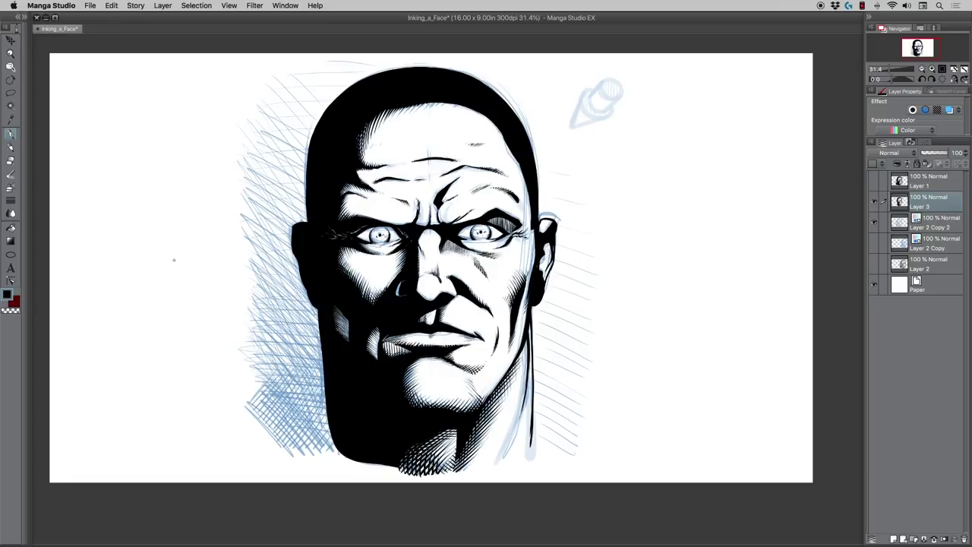
{"action": "mouse_move", "coordinate": [386, 344]}
{"action": "left_mouse_down"}
{"action": "mouse_move", "coordinate": [403, 347]}
{"action": "mouse_move", "coordinate": [393, 334]}
{"action": "mouse_move", "coordinate": [405, 332]}
{"action": "mouse_move", "coordinate": [387, 336]}
{"action": "left_mouse_up"}
Step: Add touch-up strokes to the shadow-side nostril, ear, brow and upper hairline, and ink small crossing marks low on the neck
{"action": "left_click_drag", "start_coordinate": [401, 281], "coordinate": [399, 297]}
{"action": "left_click_drag", "start_coordinate": [551, 242], "coordinate": [539, 266]}
{"action": "left_click_drag", "start_coordinate": [550, 257], "coordinate": [538, 272]}
{"action": "left_click_drag", "start_coordinate": [461, 176], "coordinate": [455, 183]}
{"action": "left_click_drag", "start_coordinate": [425, 100], "coordinate": [471, 114]}
{"action": "left_click_drag", "start_coordinate": [468, 113], "coordinate": [498, 132]}
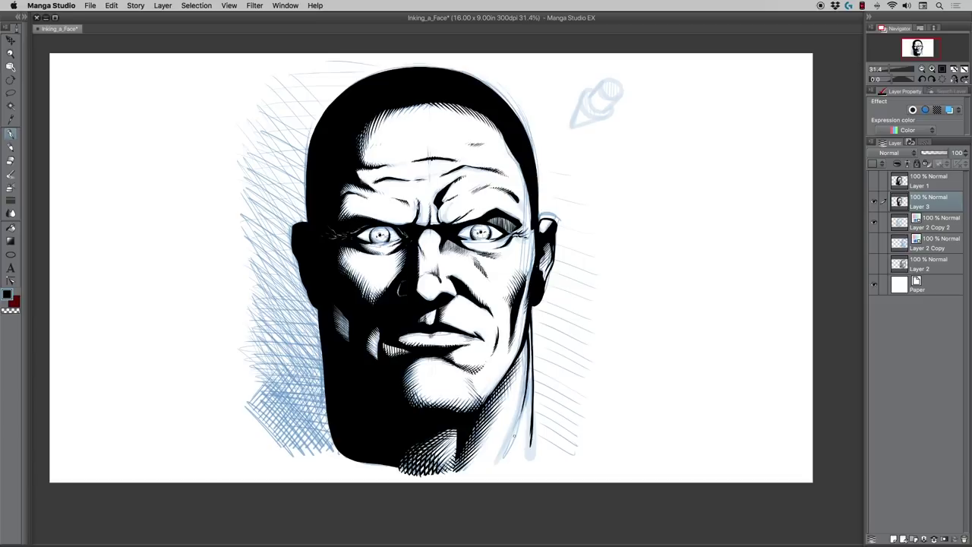
{"action": "left_click_drag", "start_coordinate": [510, 457], "coordinate": [507, 429]}
{"action": "left_click_drag", "start_coordinate": [521, 422], "coordinate": [515, 411]}
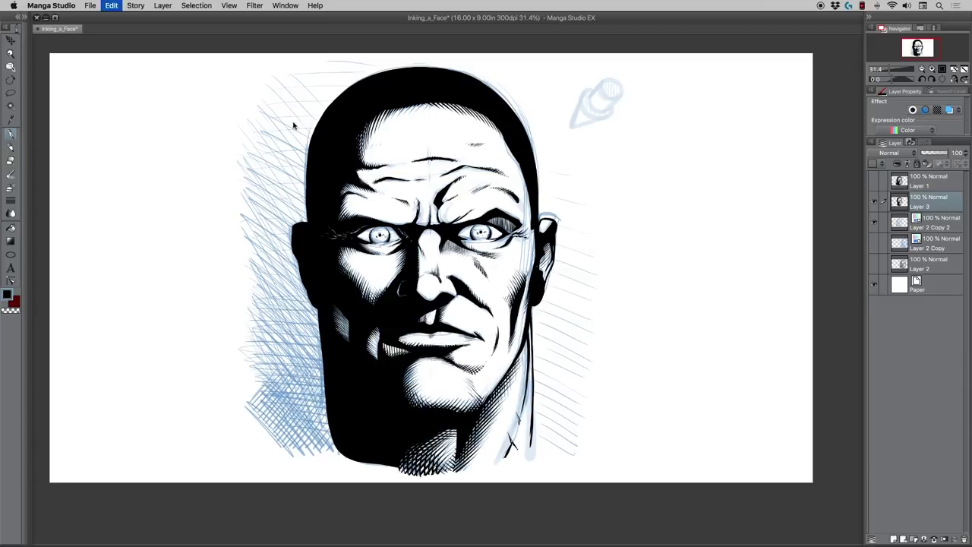
Step: Add a new layer above the face inks and ink fine strokes on the lips and above the shadow-side brow
{"action": "left_click", "coordinate": [894, 538]}
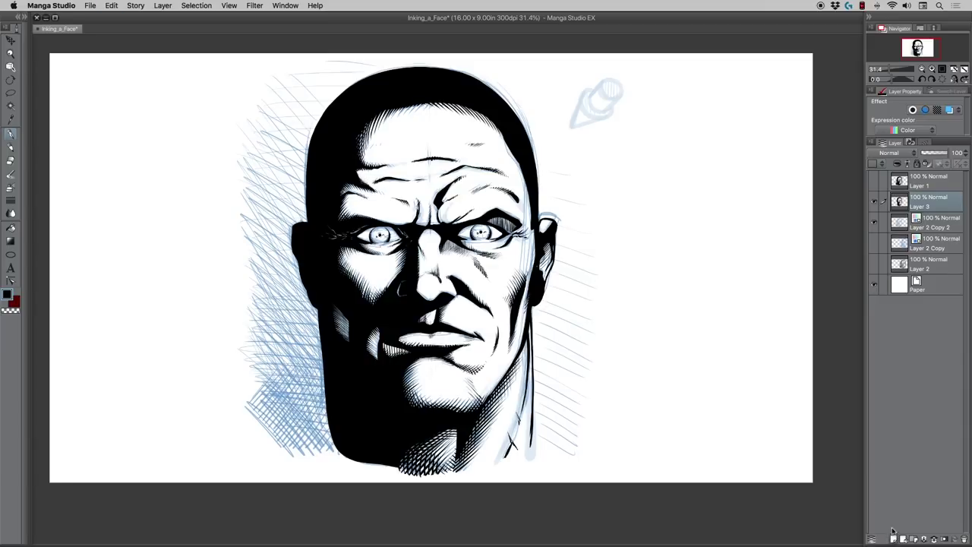
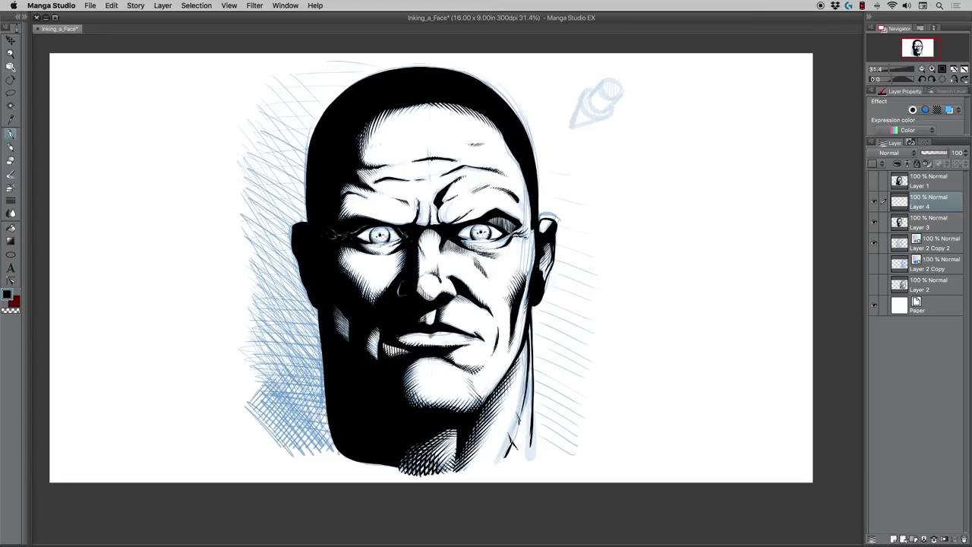
{"action": "left_click_drag", "start_coordinate": [399, 338], "coordinate": [425, 342]}
{"action": "left_click_drag", "start_coordinate": [353, 189], "coordinate": [360, 197]}
{"action": "left_click_drag", "start_coordinate": [358, 189], "coordinate": [371, 196]}
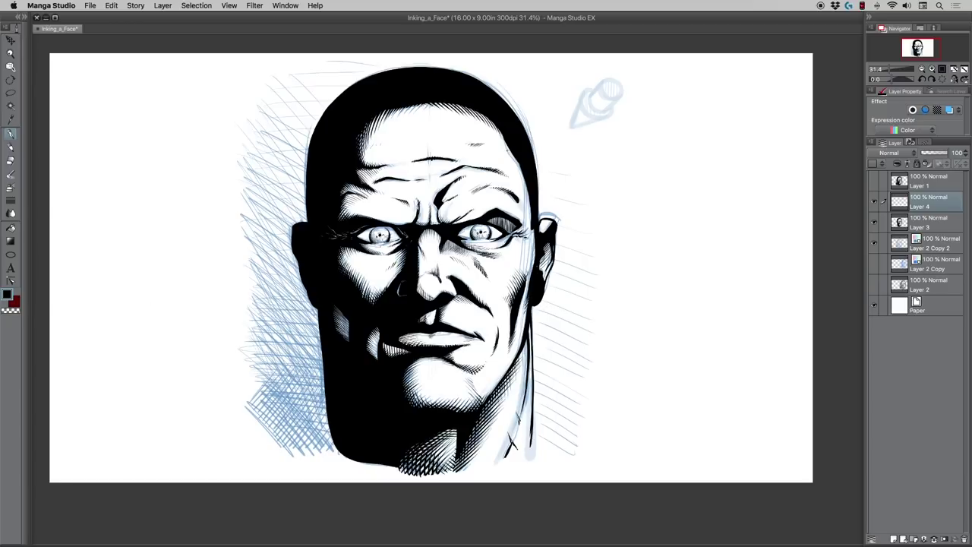
Step: Feather the lit-side hairline with short tapered strokes from the forehead corner down the temple
{"action": "left_click_drag", "start_coordinate": [511, 152], "coordinate": [514, 163]}
{"action": "left_click_drag", "start_coordinate": [512, 153], "coordinate": [524, 191]}
{"action": "left_click_drag", "start_coordinate": [523, 173], "coordinate": [531, 219]}
{"action": "left_click_drag", "start_coordinate": [529, 200], "coordinate": [532, 220]}
Step: Add another layer for the background and ink long near-vertical hatch lines beside the shadow-side jaw
{"action": "left_click", "coordinate": [11, 53]}
{"action": "left_click", "coordinate": [254, 161]}
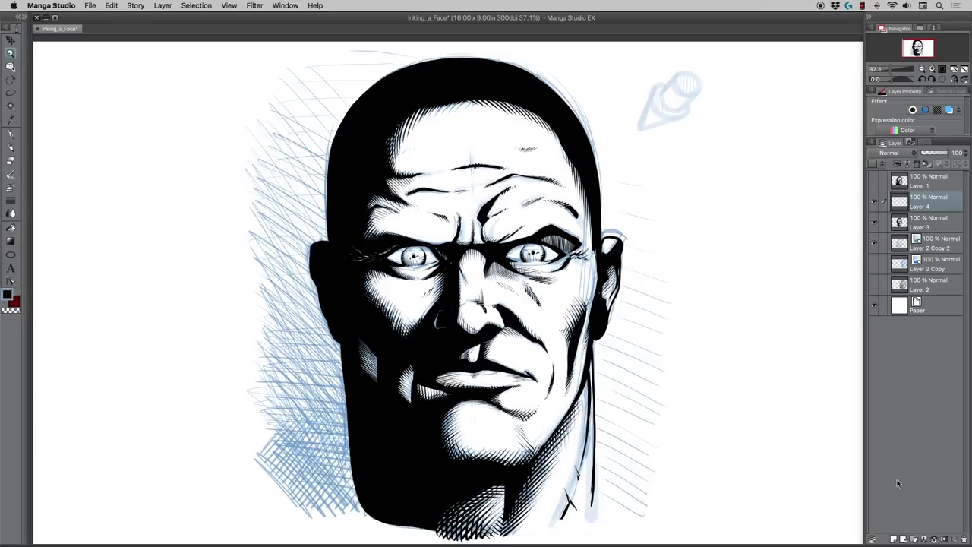
{"action": "left_click", "coordinate": [895, 539]}
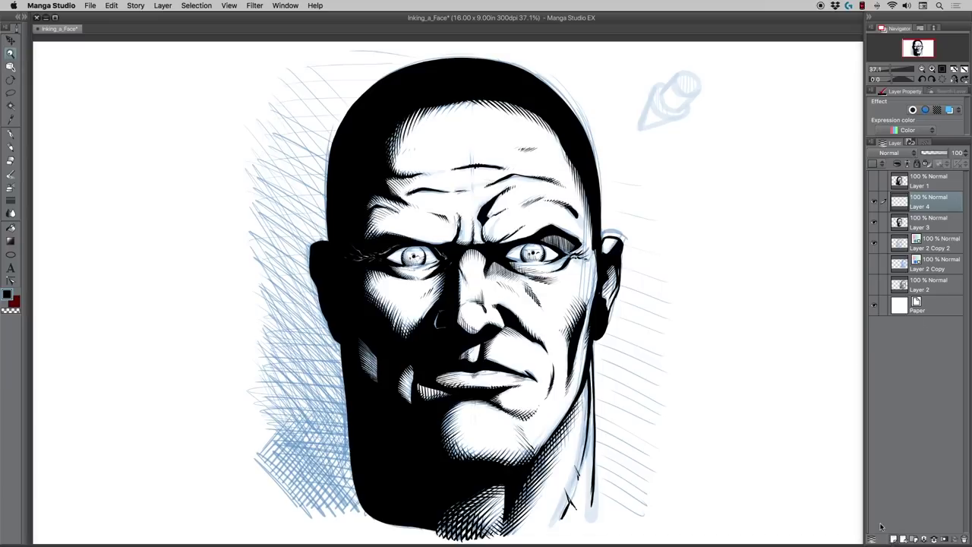
{"action": "left_click", "coordinate": [11, 135]}
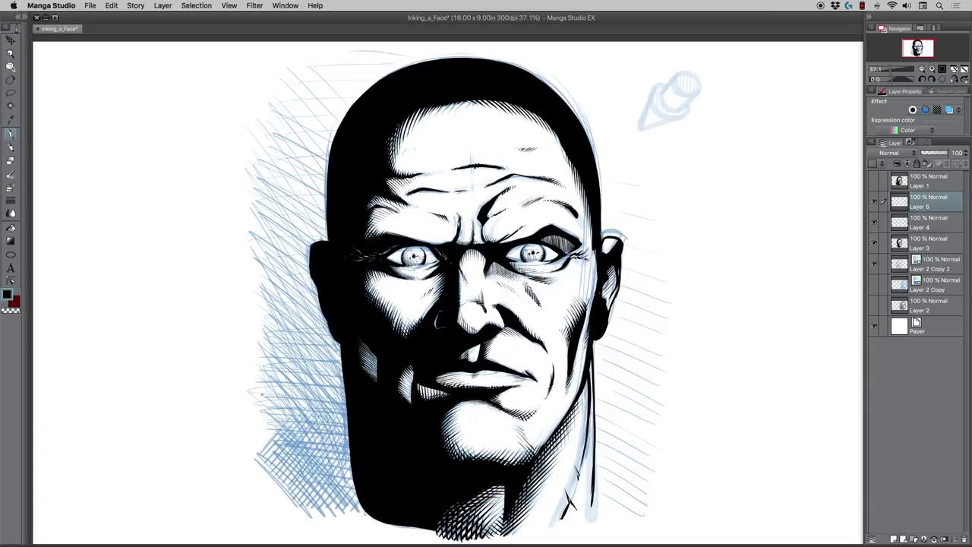
{"action": "left_click_drag", "start_coordinate": [267, 414], "coordinate": [277, 474]}
{"action": "mouse_move", "coordinate": [276, 385]}
{"action": "left_mouse_down"}
{"action": "mouse_move", "coordinate": [281, 483]}
{"action": "mouse_move", "coordinate": [295, 498]}
{"action": "left_mouse_up"}
{"action": "left_click_drag", "start_coordinate": [295, 415], "coordinate": [299, 499]}
{"action": "left_click_drag", "start_coordinate": [298, 413], "coordinate": [306, 503]}
{"action": "left_click_drag", "start_coordinate": [306, 416], "coordinate": [317, 507]}
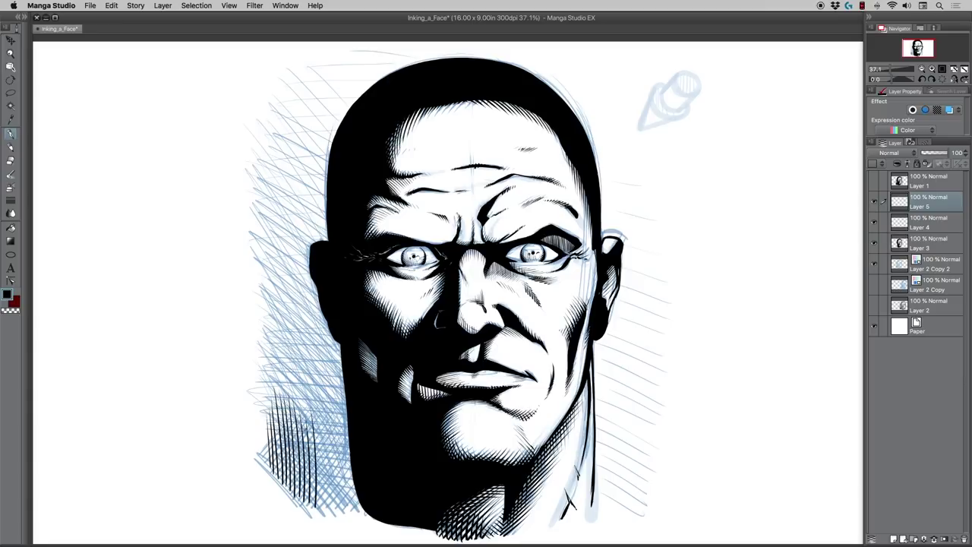
{"action": "left_click_drag", "start_coordinate": [318, 401], "coordinate": [323, 502]}
{"action": "left_click_drag", "start_coordinate": [322, 395], "coordinate": [329, 501]}
{"action": "mouse_move", "coordinate": [327, 397]}
{"action": "left_mouse_down"}
{"action": "mouse_move", "coordinate": [339, 505]}
{"action": "mouse_move", "coordinate": [341, 413]}
{"action": "left_mouse_up"}
{"action": "mouse_move", "coordinate": [340, 408]}
{"action": "left_mouse_down"}
{"action": "mouse_move", "coordinate": [345, 506]}
{"action": "mouse_move", "coordinate": [358, 507]}
{"action": "left_mouse_up"}
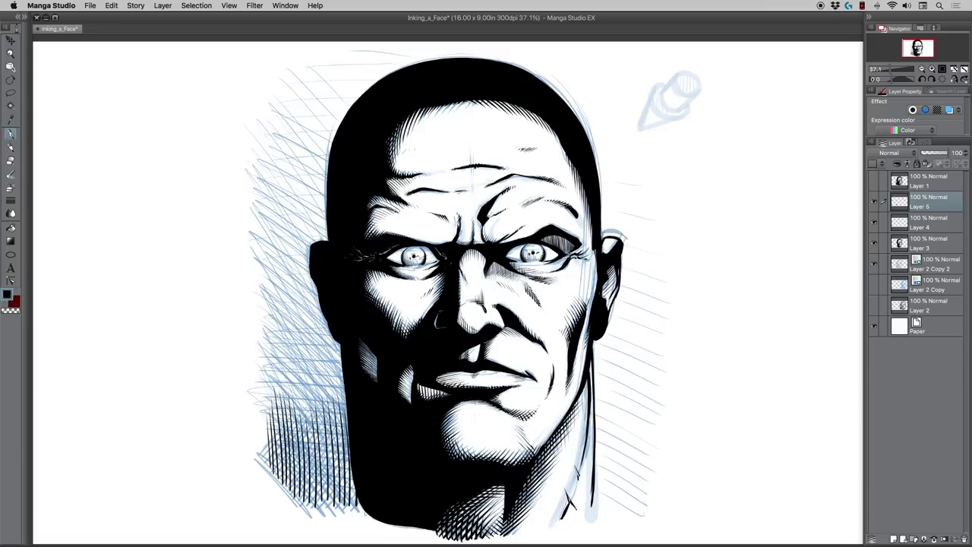
Step: Cross-hatch the background beside the shadow-side jaw with diagonal lines running down toward the neck
{"action": "left_click_drag", "start_coordinate": [271, 466], "coordinate": [309, 506]}
{"action": "left_click_drag", "start_coordinate": [275, 465], "coordinate": [323, 504]}
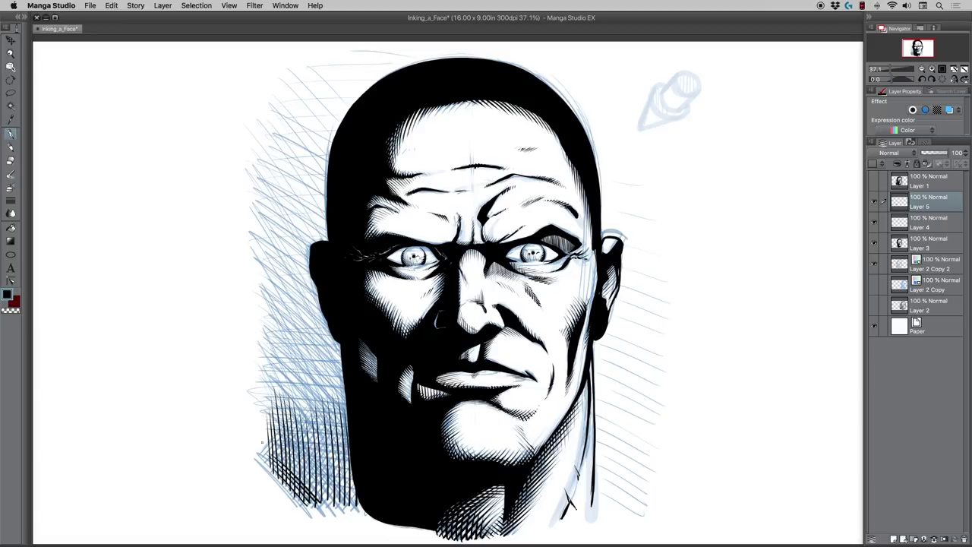
{"action": "mouse_move", "coordinate": [263, 442]}
{"action": "left_mouse_down"}
{"action": "mouse_move", "coordinate": [326, 506]}
{"action": "mouse_move", "coordinate": [351, 497]}
{"action": "left_mouse_up"}
{"action": "mouse_move", "coordinate": [280, 425]}
{"action": "left_mouse_down"}
{"action": "mouse_move", "coordinate": [354, 488]}
{"action": "mouse_move", "coordinate": [350, 463]}
{"action": "left_mouse_up"}
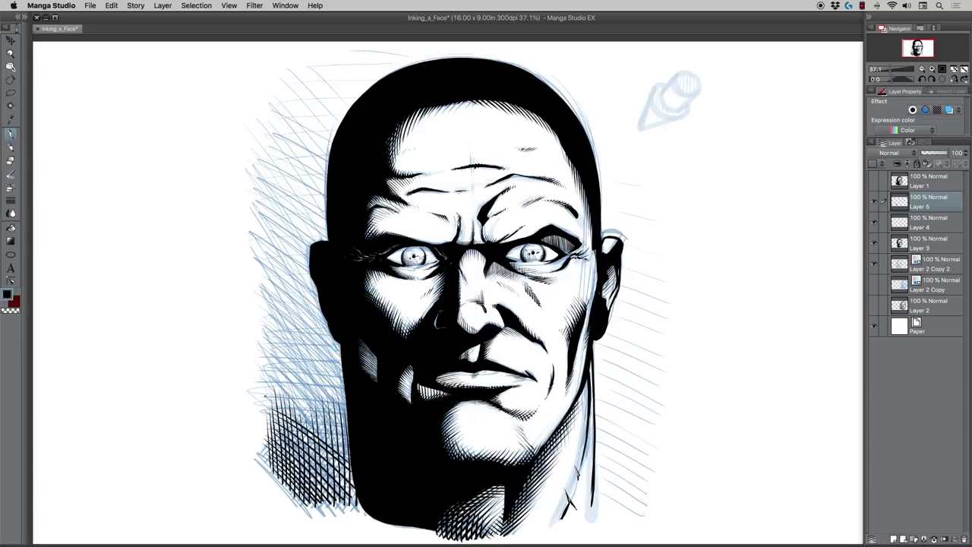
{"action": "mouse_move", "coordinate": [267, 398]}
{"action": "left_mouse_down"}
{"action": "mouse_move", "coordinate": [347, 453]}
{"action": "mouse_move", "coordinate": [345, 443]}
{"action": "left_mouse_up"}
{"action": "left_click_drag", "start_coordinate": [265, 381], "coordinate": [347, 435]}
{"action": "left_click_drag", "start_coordinate": [275, 377], "coordinate": [347, 426]}
Step: Continue the slanted hatch lines up the shadow-side background, past the ear to the top of the head
{"action": "mouse_move", "coordinate": [261, 362]}
{"action": "left_mouse_down"}
{"action": "mouse_move", "coordinate": [342, 412]}
{"action": "mouse_move", "coordinate": [347, 403]}
{"action": "left_mouse_up"}
{"action": "mouse_move", "coordinate": [267, 343]}
{"action": "left_mouse_down"}
{"action": "mouse_move", "coordinate": [345, 386]}
{"action": "mouse_move", "coordinate": [344, 368]}
{"action": "left_mouse_up"}
{"action": "left_click_drag", "start_coordinate": [275, 320], "coordinate": [341, 357]}
{"action": "mouse_move", "coordinate": [280, 312]}
{"action": "left_mouse_down"}
{"action": "mouse_move", "coordinate": [339, 343]}
{"action": "mouse_move", "coordinate": [330, 328]}
{"action": "left_mouse_up"}
{"action": "mouse_move", "coordinate": [267, 289]}
{"action": "left_mouse_down"}
{"action": "mouse_move", "coordinate": [323, 315]}
{"action": "mouse_move", "coordinate": [321, 305]}
{"action": "left_mouse_up"}
{"action": "left_click_drag", "start_coordinate": [267, 273], "coordinate": [315, 283]}
{"action": "left_click_drag", "start_coordinate": [265, 251], "coordinate": [310, 271]}
{"action": "left_click_drag", "start_coordinate": [259, 240], "coordinate": [305, 257]}
{"action": "left_click_drag", "start_coordinate": [260, 231], "coordinate": [310, 252]}
{"action": "mouse_move", "coordinate": [261, 221]}
{"action": "left_mouse_down"}
{"action": "mouse_move", "coordinate": [319, 241]}
{"action": "mouse_move", "coordinate": [319, 233]}
{"action": "left_mouse_up"}
{"action": "mouse_move", "coordinate": [264, 202]}
{"action": "left_mouse_down"}
{"action": "mouse_move", "coordinate": [325, 224]}
{"action": "mouse_move", "coordinate": [322, 212]}
{"action": "left_mouse_up"}
{"action": "mouse_move", "coordinate": [269, 181]}
{"action": "left_mouse_down"}
{"action": "mouse_move", "coordinate": [317, 196]}
{"action": "mouse_move", "coordinate": [325, 186]}
{"action": "left_mouse_up"}
{"action": "mouse_move", "coordinate": [269, 152]}
{"action": "left_mouse_down"}
{"action": "mouse_move", "coordinate": [308, 161]}
{"action": "mouse_move", "coordinate": [304, 146]}
{"action": "left_mouse_up"}
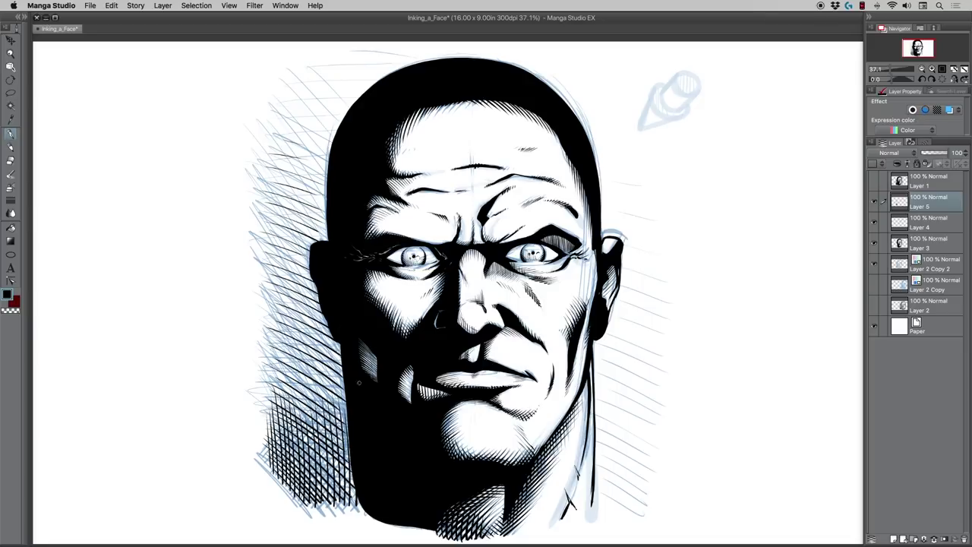
{"action": "left_click_drag", "start_coordinate": [359, 490], "coordinate": [328, 508]}
{"action": "left_click_drag", "start_coordinate": [356, 469], "coordinate": [314, 509]}
{"action": "key", "text": "super+z"}
{"action": "key", "text": "super+z"}
{"action": "key", "text": "super+z"}
{"action": "key", "text": "super+z"}
{"action": "key", "text": "super+z"}
{"action": "key", "text": "super+z"}
Step: Deepen the lower background corner against the shadow-side neck with a third direction of dense hatching
{"action": "left_click_drag", "start_coordinate": [339, 492], "coordinate": [354, 508]}
{"action": "mouse_move", "coordinate": [327, 474]}
{"action": "left_mouse_down"}
{"action": "mouse_move", "coordinate": [356, 506]}
{"action": "mouse_move", "coordinate": [351, 485]}
{"action": "left_mouse_up"}
{"action": "left_click_drag", "start_coordinate": [325, 485], "coordinate": [339, 505]}
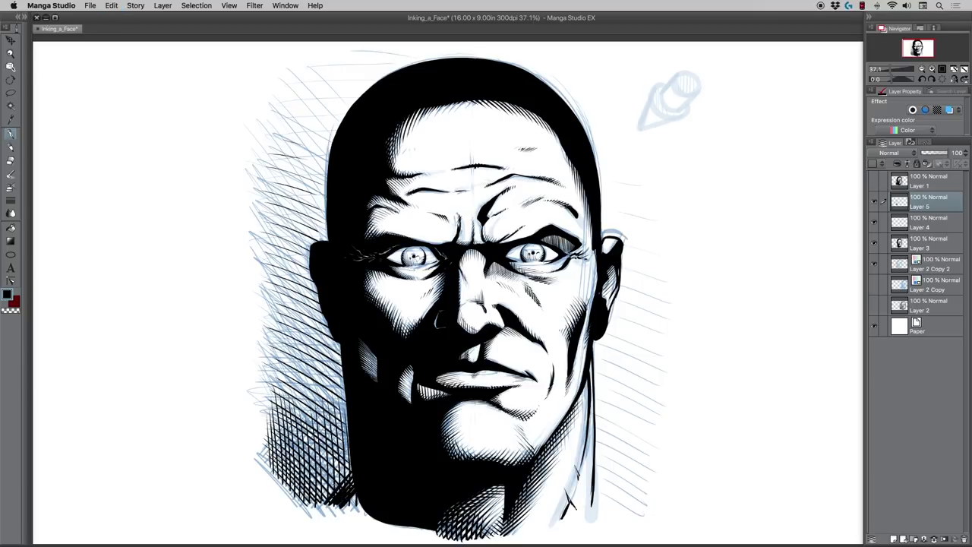
{"action": "mouse_move", "coordinate": [318, 466]}
{"action": "left_mouse_down"}
{"action": "mouse_move", "coordinate": [351, 507]}
{"action": "mouse_move", "coordinate": [351, 482]}
{"action": "mouse_move", "coordinate": [331, 505]}
{"action": "left_mouse_up"}
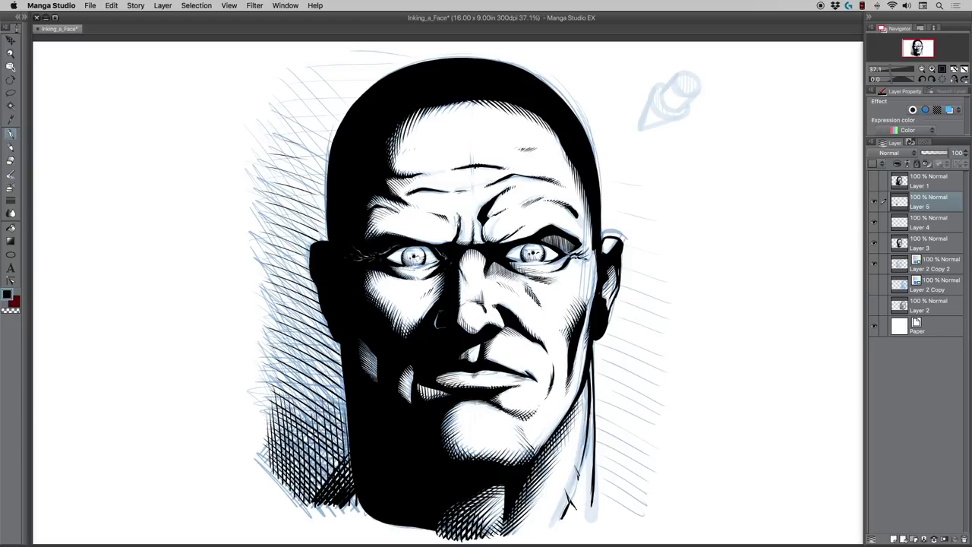
{"action": "mouse_move", "coordinate": [307, 440]}
{"action": "left_mouse_down"}
{"action": "mouse_move", "coordinate": [352, 505]}
{"action": "mouse_move", "coordinate": [349, 465]}
{"action": "mouse_move", "coordinate": [328, 497]}
{"action": "mouse_move", "coordinate": [345, 498]}
{"action": "left_mouse_up"}
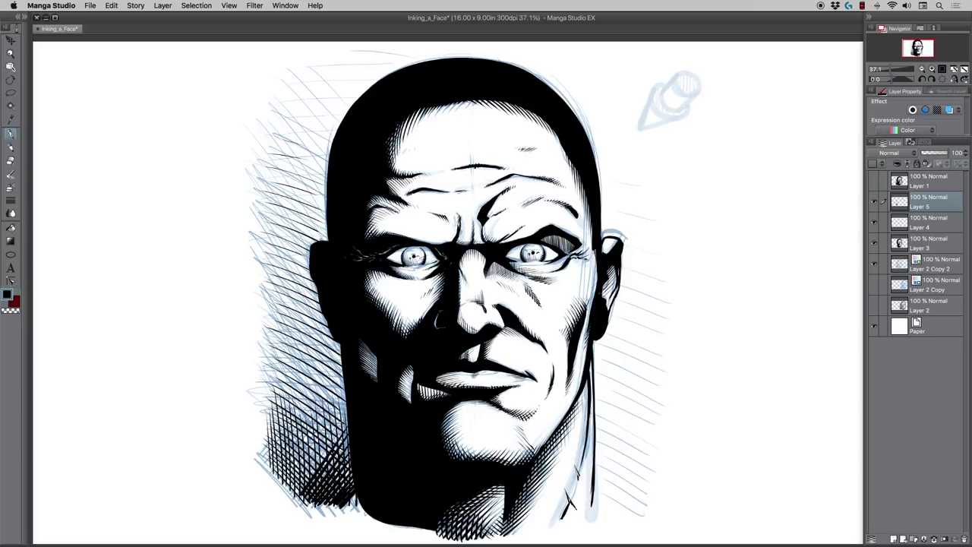
{"action": "left_click_drag", "start_coordinate": [315, 418], "coordinate": [346, 466]}
{"action": "left_click_drag", "start_coordinate": [297, 467], "coordinate": [314, 490]}
{"action": "left_click_drag", "start_coordinate": [327, 409], "coordinate": [345, 438]}
{"action": "left_click_drag", "start_coordinate": [296, 455], "coordinate": [328, 489]}
Step: Cross-hatch the background beside the shadow-side cheek with steep diagonal strokes, thinning them out toward the ear
{"action": "mouse_move", "coordinate": [344, 395]}
{"action": "left_mouse_down"}
{"action": "mouse_move", "coordinate": [293, 477]}
{"action": "mouse_move", "coordinate": [285, 474]}
{"action": "left_mouse_up"}
{"action": "mouse_move", "coordinate": [338, 369]}
{"action": "left_mouse_down"}
{"action": "mouse_move", "coordinate": [286, 458]}
{"action": "mouse_move", "coordinate": [322, 379]}
{"action": "left_mouse_up"}
{"action": "left_click_drag", "start_coordinate": [322, 378], "coordinate": [282, 450]}
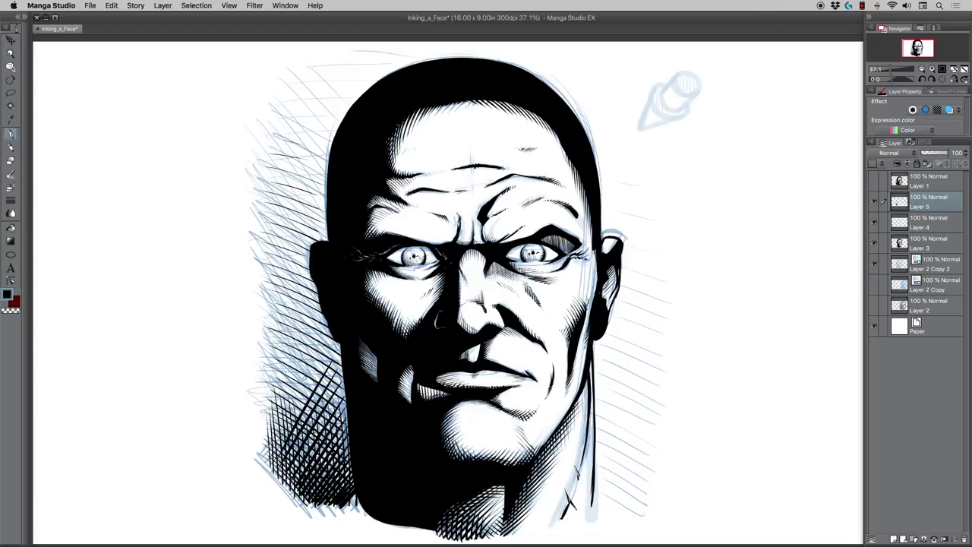
{"action": "mouse_move", "coordinate": [327, 348]}
{"action": "left_mouse_down"}
{"action": "mouse_move", "coordinate": [277, 437]}
{"action": "mouse_move", "coordinate": [275, 424]}
{"action": "left_mouse_up"}
{"action": "mouse_move", "coordinate": [278, 318]}
{"action": "left_mouse_down"}
{"action": "mouse_move", "coordinate": [310, 391]}
{"action": "mouse_move", "coordinate": [299, 365]}
{"action": "left_mouse_up"}
{"action": "left_click_drag", "start_coordinate": [272, 294], "coordinate": [286, 345]}
{"action": "left_click_drag", "start_coordinate": [269, 281], "coordinate": [275, 314]}
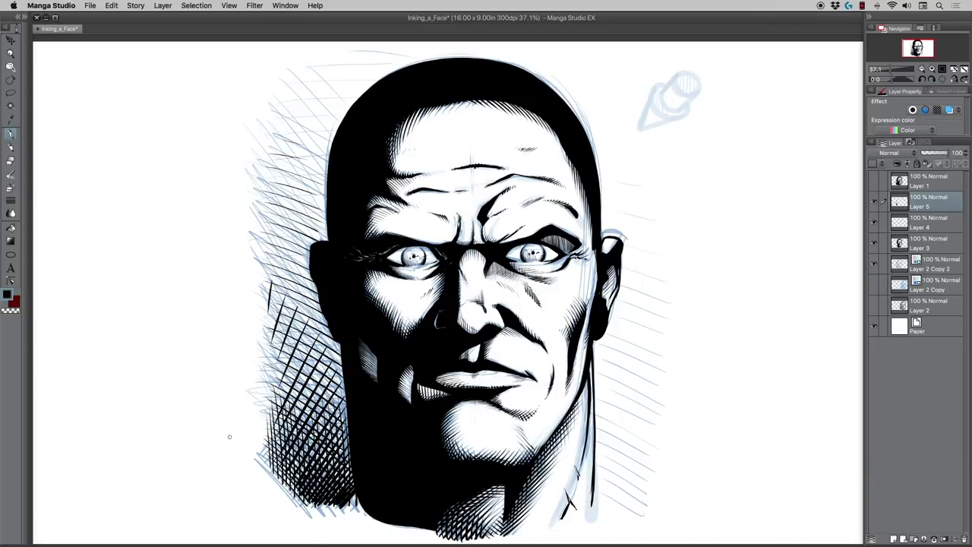
Step: Add another diagonal layer of cross-hatching along the whole shadow-side background, from the jaw up past the ear
{"action": "key", "text": "r"}
{"action": "left_click_drag", "start_coordinate": [191, 393], "coordinate": [455, 175]}
{"action": "key", "text": "space"}
{"action": "left_click_drag", "start_coordinate": [386, 395], "coordinate": [397, 492]}
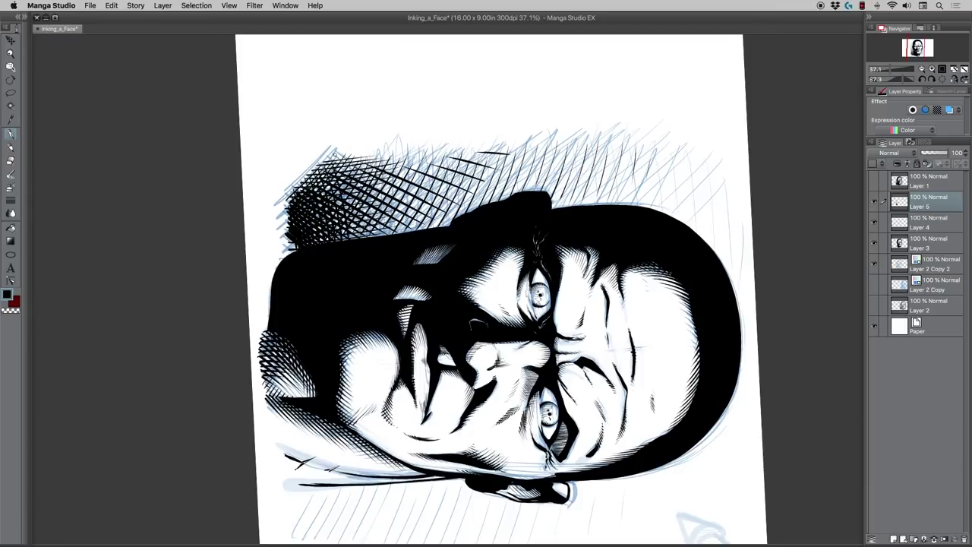
{"action": "mouse_move", "coordinate": [355, 158]}
{"action": "left_mouse_down"}
{"action": "mouse_move", "coordinate": [374, 226]}
{"action": "mouse_move", "coordinate": [397, 233]}
{"action": "left_mouse_up"}
{"action": "mouse_move", "coordinate": [392, 154]}
{"action": "left_mouse_down"}
{"action": "mouse_move", "coordinate": [410, 225]}
{"action": "mouse_move", "coordinate": [438, 231]}
{"action": "left_mouse_up"}
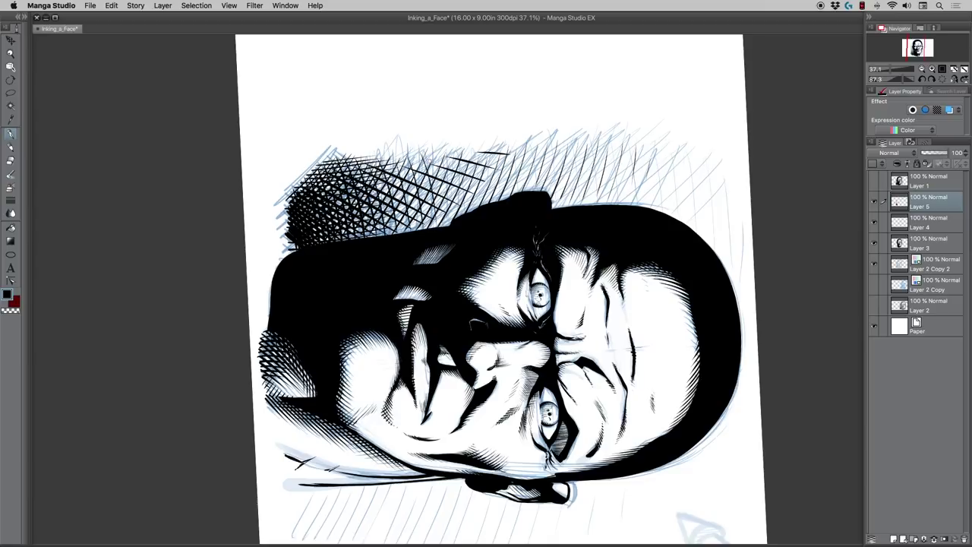
{"action": "mouse_move", "coordinate": [436, 156]}
{"action": "left_mouse_down"}
{"action": "mouse_move", "coordinate": [454, 218]}
{"action": "mouse_move", "coordinate": [462, 201]}
{"action": "left_mouse_up"}
{"action": "mouse_move", "coordinate": [477, 151]}
{"action": "left_mouse_down"}
{"action": "mouse_move", "coordinate": [495, 207]}
{"action": "mouse_move", "coordinate": [489, 140]}
{"action": "mouse_move", "coordinate": [509, 144]}
{"action": "mouse_move", "coordinate": [528, 189]}
{"action": "left_mouse_up"}
{"action": "mouse_move", "coordinate": [529, 152]}
{"action": "left_mouse_down"}
{"action": "mouse_move", "coordinate": [541, 179]}
{"action": "mouse_move", "coordinate": [573, 191]}
{"action": "left_mouse_up"}
{"action": "left_click_drag", "start_coordinate": [575, 156], "coordinate": [589, 201]}
{"action": "mouse_move", "coordinate": [582, 152]}
{"action": "left_mouse_down"}
{"action": "mouse_move", "coordinate": [597, 187]}
{"action": "mouse_move", "coordinate": [612, 193]}
{"action": "left_mouse_up"}
{"action": "left_click_drag", "start_coordinate": [611, 144], "coordinate": [646, 202]}
{"action": "left_click_drag", "start_coordinate": [647, 158], "coordinate": [663, 200]}
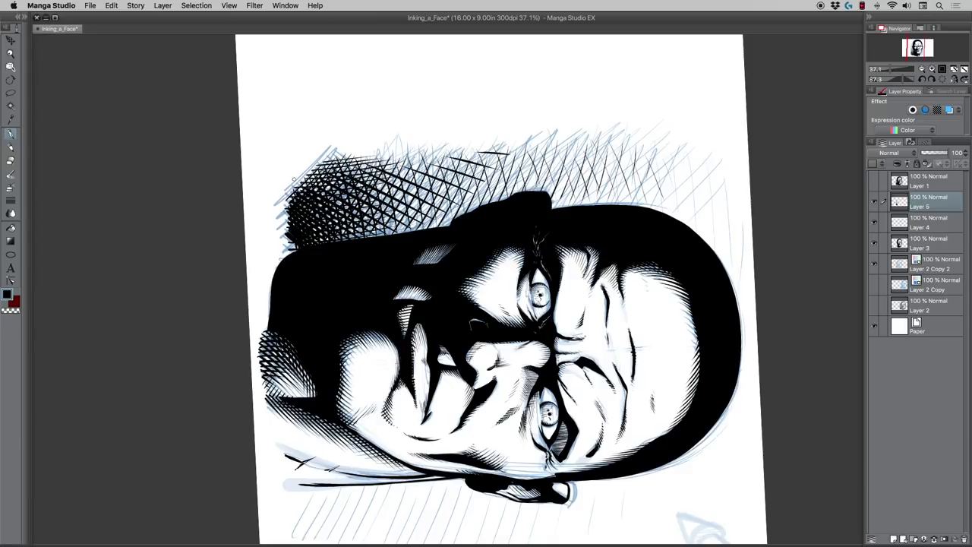
Step: Thicken the background cross-hatching beside the shadow-side jaw and cheek with extra short strokes
{"action": "key", "text": "r"}
{"action": "left_click_drag", "start_coordinate": [251, 369], "coordinate": [538, 491]}
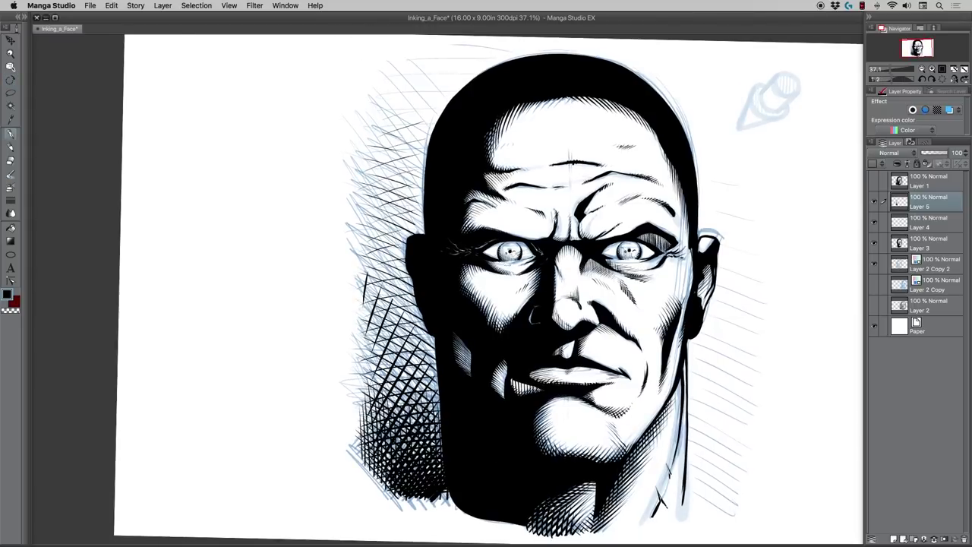
{"action": "key", "text": "space"}
{"action": "left_click_drag", "start_coordinate": [317, 440], "coordinate": [310, 413]}
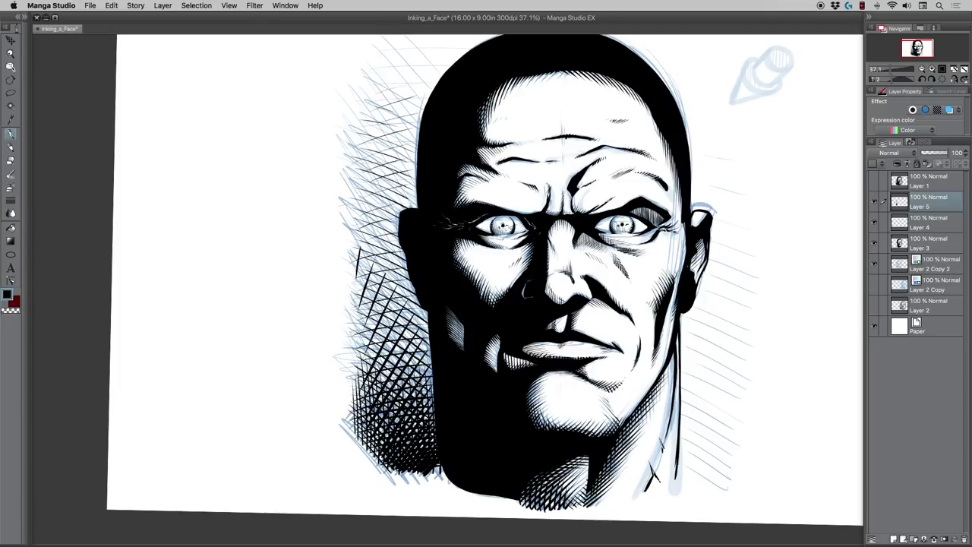
{"action": "left_click_drag", "start_coordinate": [433, 381], "coordinate": [422, 396]}
{"action": "left_click_drag", "start_coordinate": [433, 373], "coordinate": [423, 388]}
{"action": "mouse_move", "coordinate": [353, 339]}
{"action": "left_mouse_down"}
{"action": "mouse_move", "coordinate": [361, 395]}
{"action": "mouse_move", "coordinate": [363, 382]}
{"action": "left_mouse_up"}
{"action": "mouse_move", "coordinate": [352, 314]}
{"action": "left_mouse_down"}
{"action": "mouse_move", "coordinate": [366, 377]}
{"action": "mouse_move", "coordinate": [373, 330]}
{"action": "left_mouse_up"}
{"action": "left_click_drag", "start_coordinate": [374, 335], "coordinate": [382, 369]}
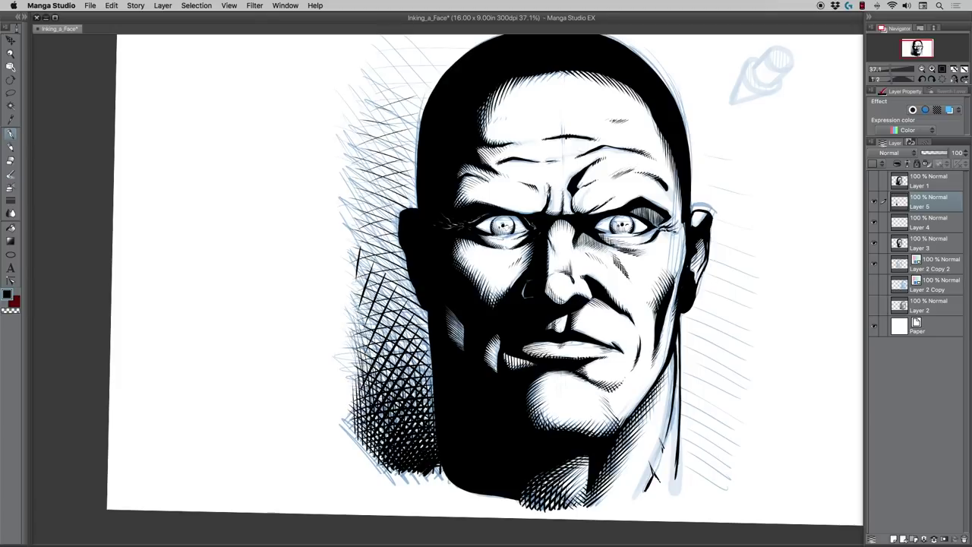
{"action": "left_click_drag", "start_coordinate": [421, 339], "coordinate": [433, 412]}
Step: Finish the lower edge of the shadow-side background with bold tapered strokes along its base and outer corner
{"action": "mouse_move", "coordinate": [383, 457]}
{"action": "left_mouse_down"}
{"action": "mouse_move", "coordinate": [389, 474]}
{"action": "mouse_move", "coordinate": [412, 475]}
{"action": "left_mouse_up"}
{"action": "left_click_drag", "start_coordinate": [397, 476], "coordinate": [440, 469]}
{"action": "mouse_move", "coordinate": [399, 480]}
{"action": "left_mouse_down"}
{"action": "mouse_move", "coordinate": [443, 471]}
{"action": "mouse_move", "coordinate": [452, 485]}
{"action": "mouse_move", "coordinate": [395, 460]}
{"action": "left_mouse_up"}
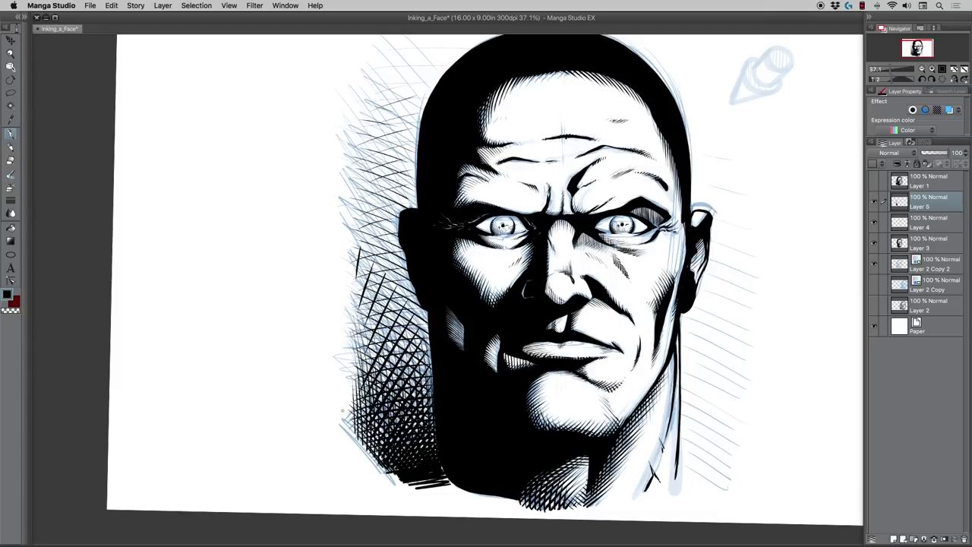
{"action": "left_click_drag", "start_coordinate": [354, 436], "coordinate": [369, 449]}
{"action": "left_click_drag", "start_coordinate": [391, 473], "coordinate": [405, 488]}
{"action": "left_click_drag", "start_coordinate": [367, 451], "coordinate": [394, 486]}
{"action": "left_click_drag", "start_coordinate": [364, 457], "coordinate": [387, 483]}
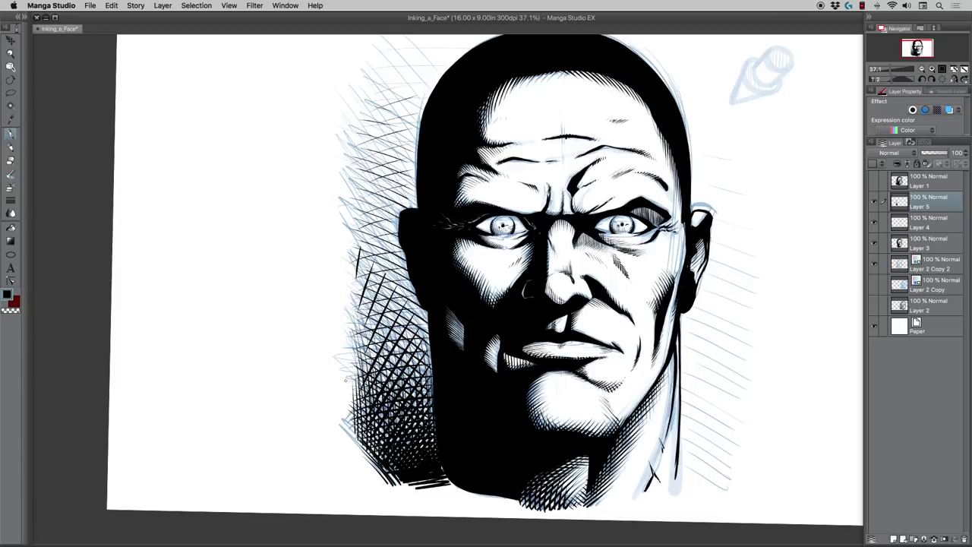
Step: Hatch the background beside the lit side of the neck with long parallel tapered strokes following the sketch lines
{"action": "mouse_move", "coordinate": [405, 397]}
{"action": "left_mouse_down"}
{"action": "mouse_move", "coordinate": [326, 385]}
{"action": "mouse_move", "coordinate": [297, 407]}
{"action": "left_mouse_up"}
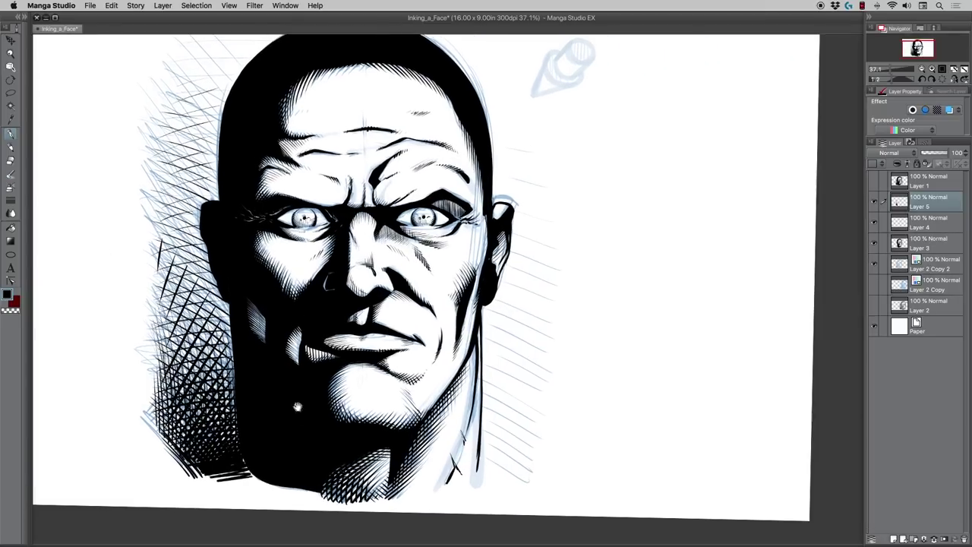
{"action": "mouse_move", "coordinate": [477, 433]}
{"action": "left_mouse_down"}
{"action": "mouse_move", "coordinate": [413, 431]}
{"action": "mouse_move", "coordinate": [365, 412]}
{"action": "mouse_move", "coordinate": [365, 448]}
{"action": "left_mouse_up"}
{"action": "mouse_move", "coordinate": [387, 390]}
{"action": "left_mouse_down"}
{"action": "mouse_move", "coordinate": [371, 445]}
{"action": "mouse_move", "coordinate": [392, 436]}
{"action": "left_mouse_up"}
{"action": "left_click_drag", "start_coordinate": [414, 374], "coordinate": [395, 427]}
{"action": "mouse_move", "coordinate": [423, 361]}
{"action": "left_mouse_down"}
{"action": "mouse_move", "coordinate": [401, 424]}
{"action": "mouse_move", "coordinate": [415, 421]}
{"action": "left_mouse_up"}
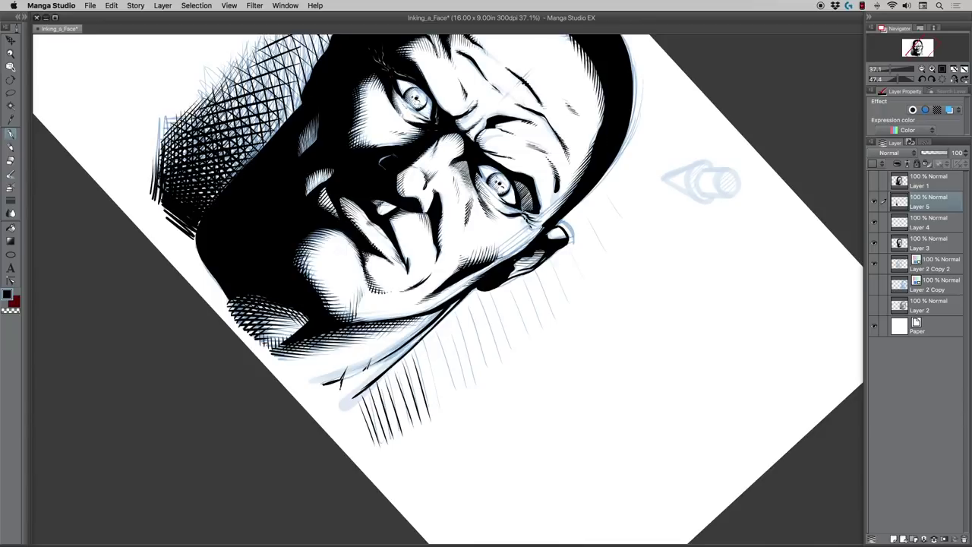
{"action": "mouse_move", "coordinate": [438, 342]}
{"action": "left_mouse_down"}
{"action": "mouse_move", "coordinate": [420, 409]}
{"action": "mouse_move", "coordinate": [435, 397]}
{"action": "left_mouse_up"}
{"action": "left_click_drag", "start_coordinate": [459, 319], "coordinate": [440, 389]}
{"action": "mouse_move", "coordinate": [469, 316]}
{"action": "left_mouse_down"}
{"action": "mouse_move", "coordinate": [454, 384]}
{"action": "mouse_move", "coordinate": [465, 371]}
{"action": "left_mouse_up"}
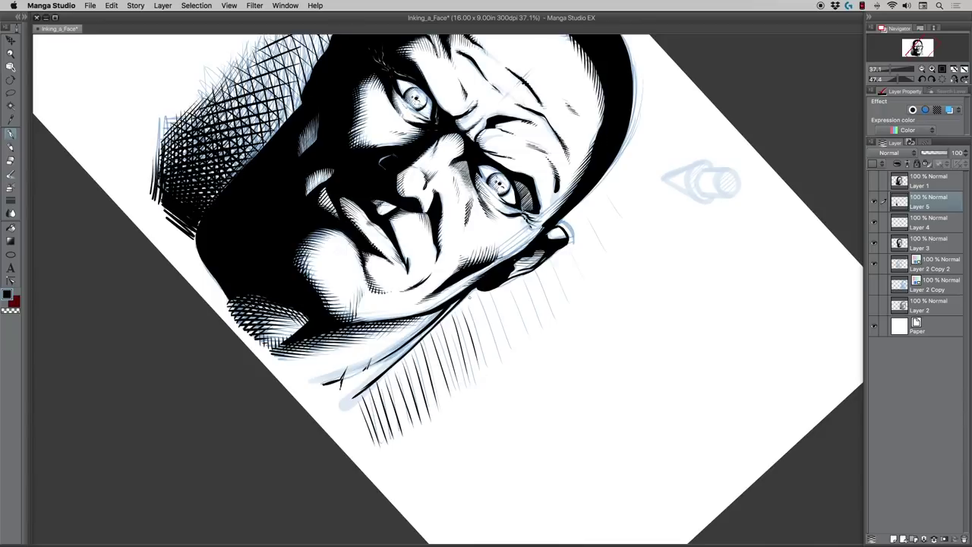
Step: Continue the parallel background hatching up beside the lit-side jaw and ear with shorter, finer strokes
{"action": "left_click_drag", "start_coordinate": [488, 298], "coordinate": [470, 365]}
{"action": "mouse_move", "coordinate": [496, 297]}
{"action": "left_mouse_down"}
{"action": "mouse_move", "coordinate": [487, 339]}
{"action": "mouse_move", "coordinate": [495, 355]}
{"action": "left_mouse_up"}
{"action": "left_click_drag", "start_coordinate": [518, 282], "coordinate": [504, 340]}
{"action": "mouse_move", "coordinate": [529, 281]}
{"action": "left_mouse_down"}
{"action": "mouse_move", "coordinate": [517, 335]}
{"action": "mouse_move", "coordinate": [529, 323]}
{"action": "left_mouse_up"}
{"action": "mouse_move", "coordinate": [548, 270]}
{"action": "left_mouse_down"}
{"action": "mouse_move", "coordinate": [541, 306]}
{"action": "mouse_move", "coordinate": [560, 301]}
{"action": "left_mouse_up"}
{"action": "left_click_drag", "start_coordinate": [575, 261], "coordinate": [564, 298]}
Step: Cross-hatch the lower background beside the lit side of the neck with opposing diagonal strokes
{"action": "key", "text": "r"}
{"action": "mouse_move", "coordinate": [257, 446]}
{"action": "left_mouse_down"}
{"action": "mouse_move", "coordinate": [369, 503]}
{"action": "mouse_move", "coordinate": [479, 497]}
{"action": "left_mouse_up"}
{"action": "left_click_drag", "start_coordinate": [572, 459], "coordinate": [535, 474]}
{"action": "left_click_drag", "start_coordinate": [573, 431], "coordinate": [527, 463]}
{"action": "left_click_drag", "start_coordinate": [570, 403], "coordinate": [525, 451]}
{"action": "mouse_move", "coordinate": [569, 385]}
{"action": "left_mouse_down"}
{"action": "mouse_move", "coordinate": [529, 436]}
{"action": "mouse_move", "coordinate": [520, 421]}
{"action": "left_mouse_up"}
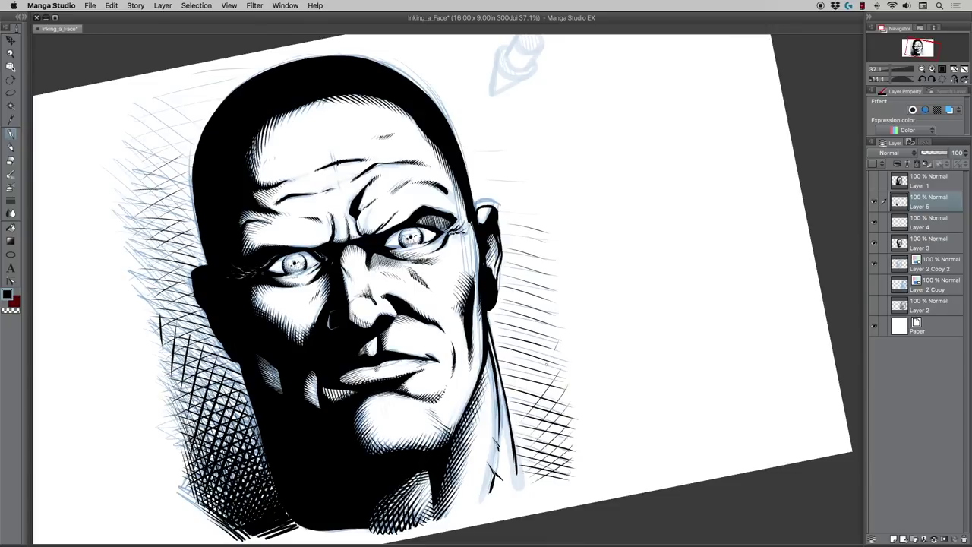
Step: Carry the cross-hatching up the lit-side background past the jaw and ear, fading out beside the temple
{"action": "left_click_drag", "start_coordinate": [555, 351], "coordinate": [520, 402]}
{"action": "left_click_drag", "start_coordinate": [553, 320], "coordinate": [522, 378]}
{"action": "left_click_drag", "start_coordinate": [549, 299], "coordinate": [523, 358]}
{"action": "left_click_drag", "start_coordinate": [546, 272], "coordinate": [526, 328]}
{"action": "left_click_drag", "start_coordinate": [533, 247], "coordinate": [521, 313]}
{"action": "left_click_drag", "start_coordinate": [528, 216], "coordinate": [521, 267]}
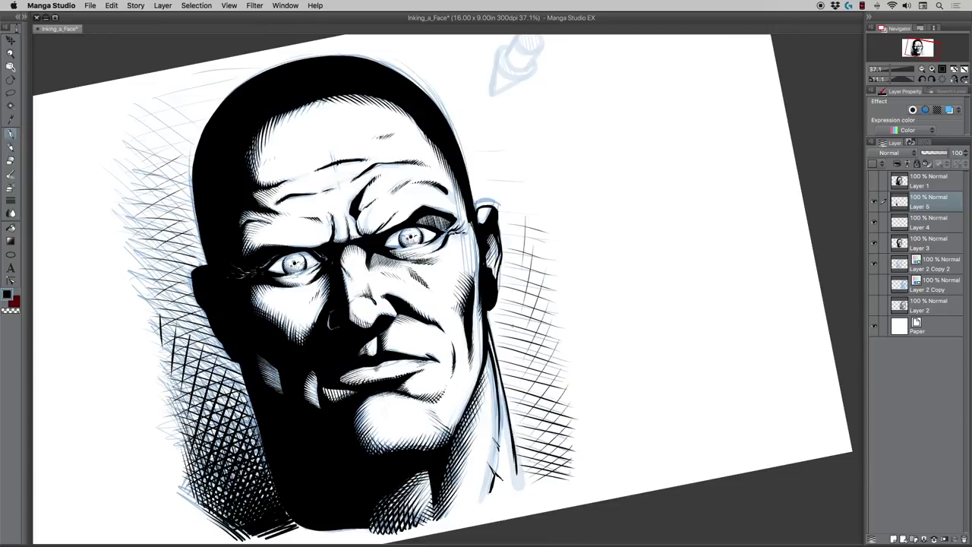
{"action": "left_click_drag", "start_coordinate": [514, 191], "coordinate": [509, 246]}
{"action": "left_click_drag", "start_coordinate": [503, 167], "coordinate": [496, 199]}
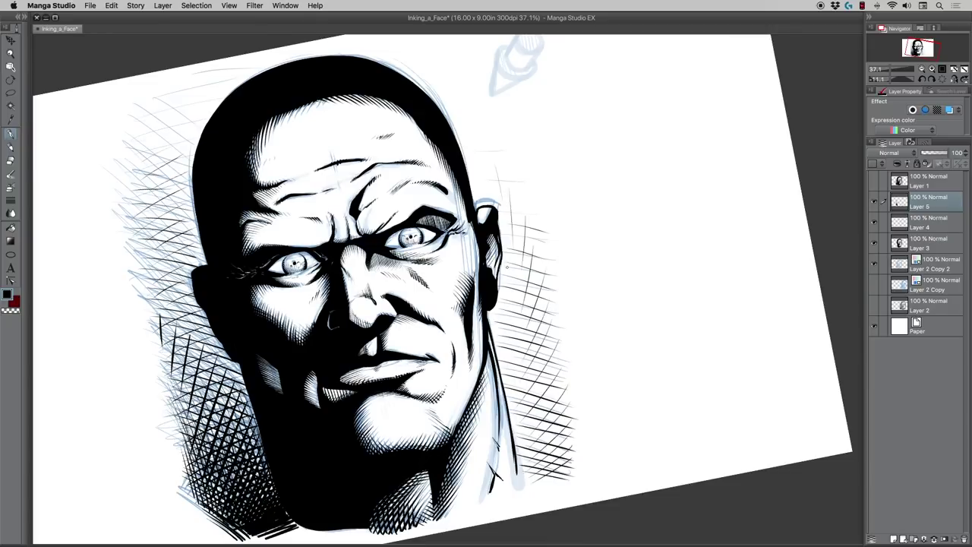
{"action": "double_click", "coordinate": [11, 80]}
{"action": "left_click", "coordinate": [11, 56]}
{"action": "left_click_drag", "start_coordinate": [215, 264], "coordinate": [261, 296]}
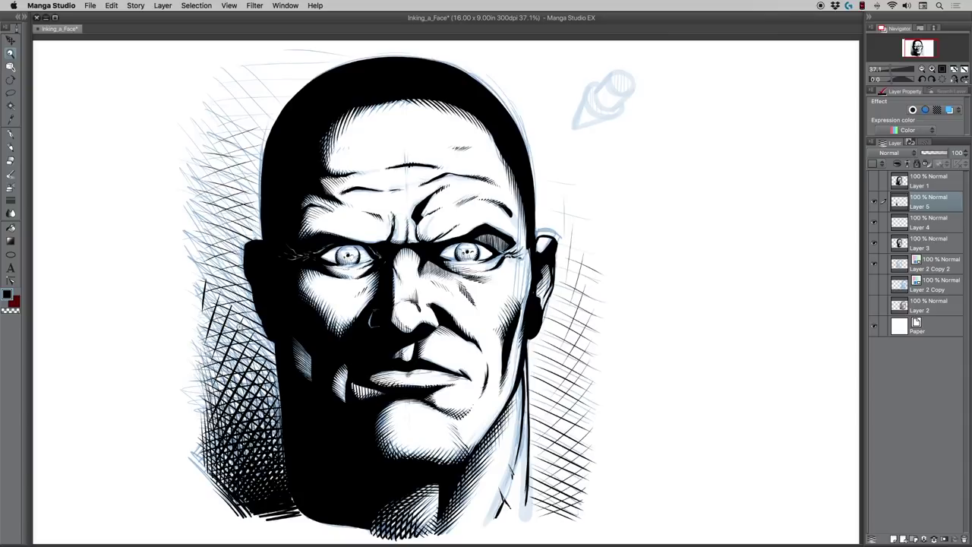
Step: Hide the visible blue sketch layer and merge Layer 5 and Layer 4 down into Layer 3
{"action": "left_click", "coordinate": [873, 264]}
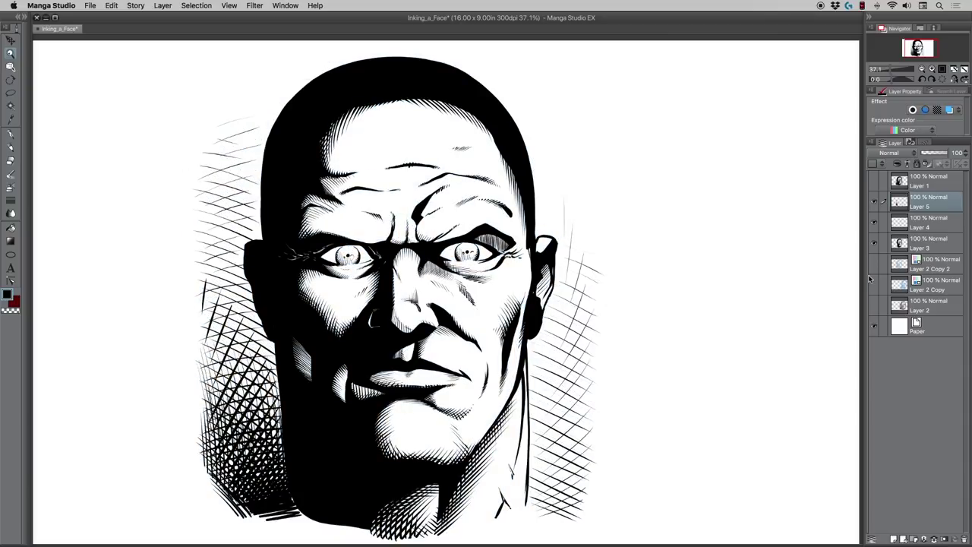
{"action": "key", "text": "super+e"}
{"action": "key", "text": "super+e"}
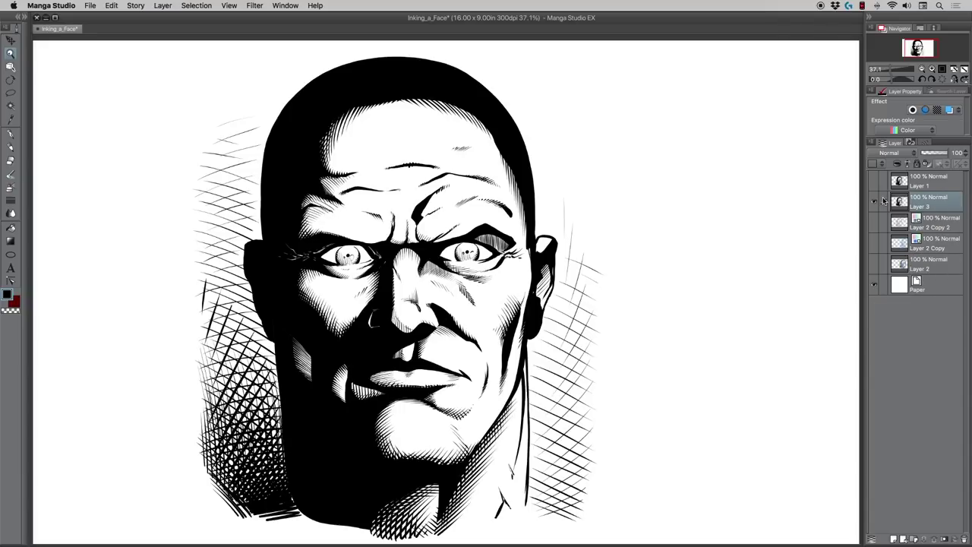
Step: Cross-hatch the hairline along the lit side of the forehead with short strokes, redoing the first attempt
{"action": "left_click_drag", "start_coordinate": [389, 427], "coordinate": [423, 429]}
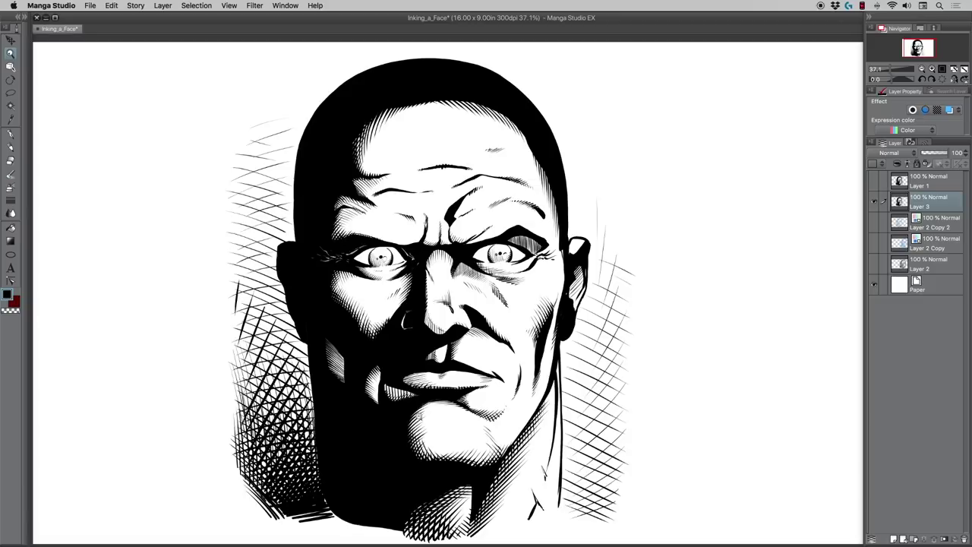
{"action": "left_click", "coordinate": [11, 134]}
{"action": "left_click_drag", "start_coordinate": [497, 113], "coordinate": [530, 142]}
{"action": "key", "text": "super+z"}
{"action": "left_click_drag", "start_coordinate": [485, 115], "coordinate": [534, 150]}
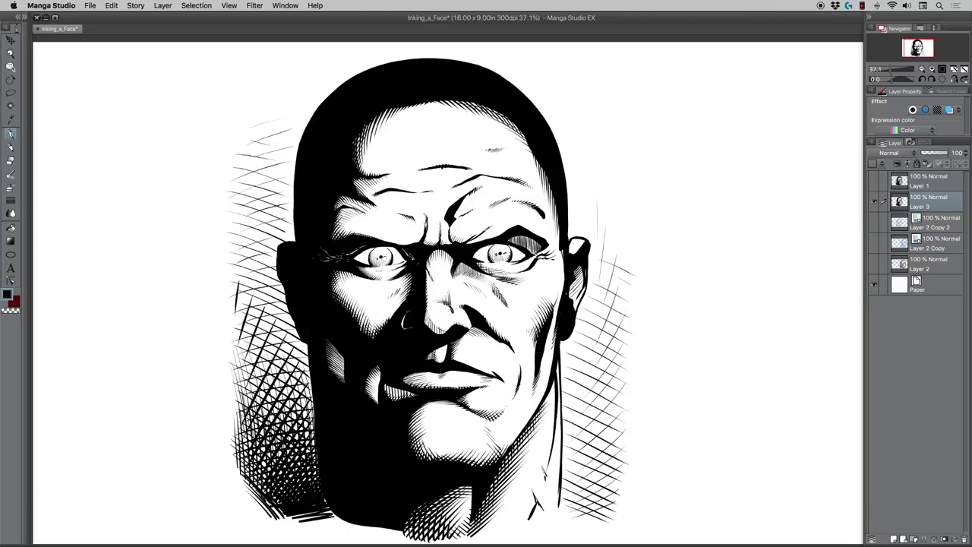
Step: Cross-hatch the shadow-side hairline with short strokes from the temple up to the top of the forehead
{"action": "mouse_move", "coordinate": [359, 174]}
{"action": "left_mouse_down"}
{"action": "mouse_move", "coordinate": [371, 160]}
{"action": "mouse_move", "coordinate": [366, 142]}
{"action": "mouse_move", "coordinate": [381, 133]}
{"action": "left_mouse_up"}
{"action": "left_click_drag", "start_coordinate": [368, 144], "coordinate": [390, 125]}
{"action": "left_click_drag", "start_coordinate": [374, 136], "coordinate": [401, 112]}
{"action": "left_click_drag", "start_coordinate": [395, 125], "coordinate": [410, 109]}
{"action": "left_click_drag", "start_coordinate": [405, 115], "coordinate": [420, 108]}
{"action": "left_click_drag", "start_coordinate": [418, 113], "coordinate": [423, 106]}
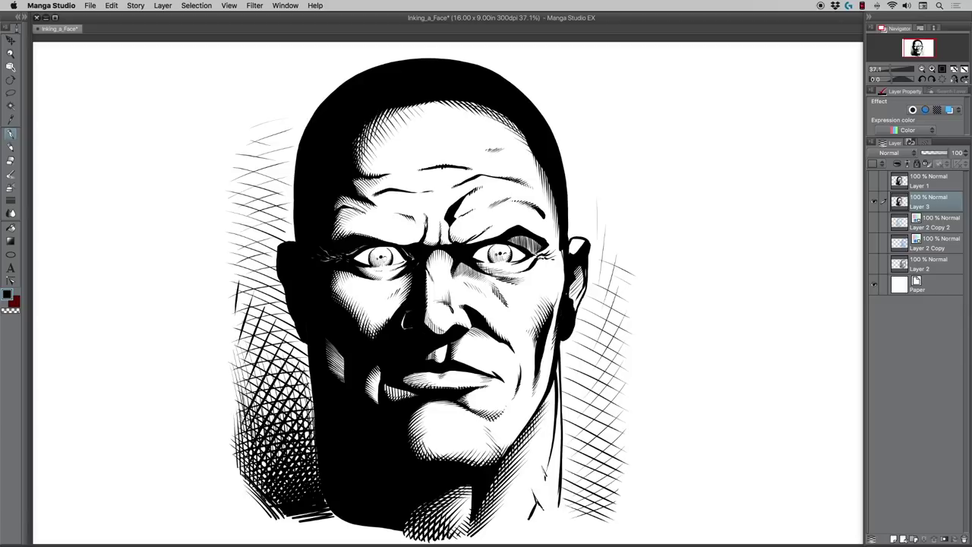
Step: Check the merged linework around the eyes and cheeks up close and duplicate Layer 3
{"action": "left_click", "coordinate": [10, 57]}
{"action": "left_click_drag", "start_coordinate": [364, 243], "coordinate": [390, 243]}
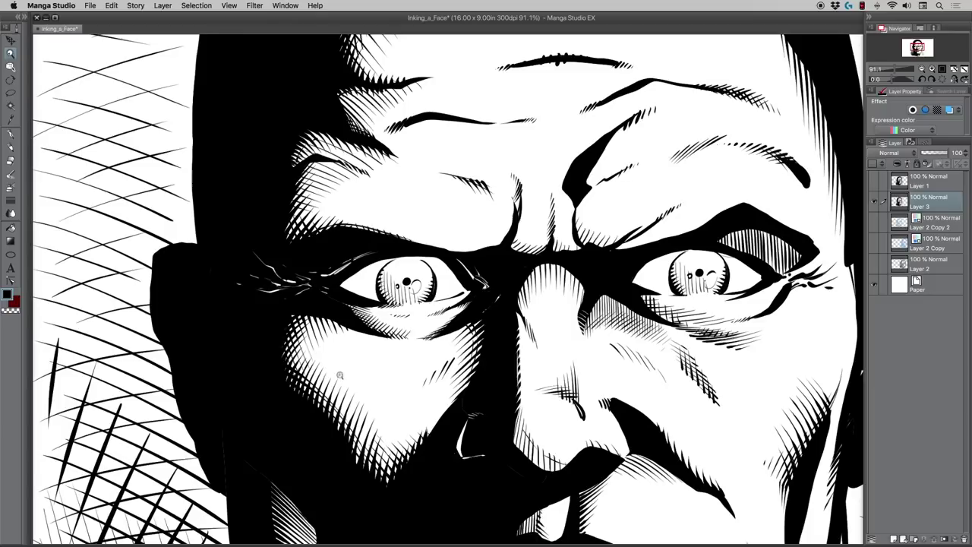
{"action": "mouse_move", "coordinate": [381, 386]}
{"action": "left_mouse_down"}
{"action": "mouse_move", "coordinate": [343, 386]}
{"action": "mouse_move", "coordinate": [370, 382]}
{"action": "left_mouse_up"}
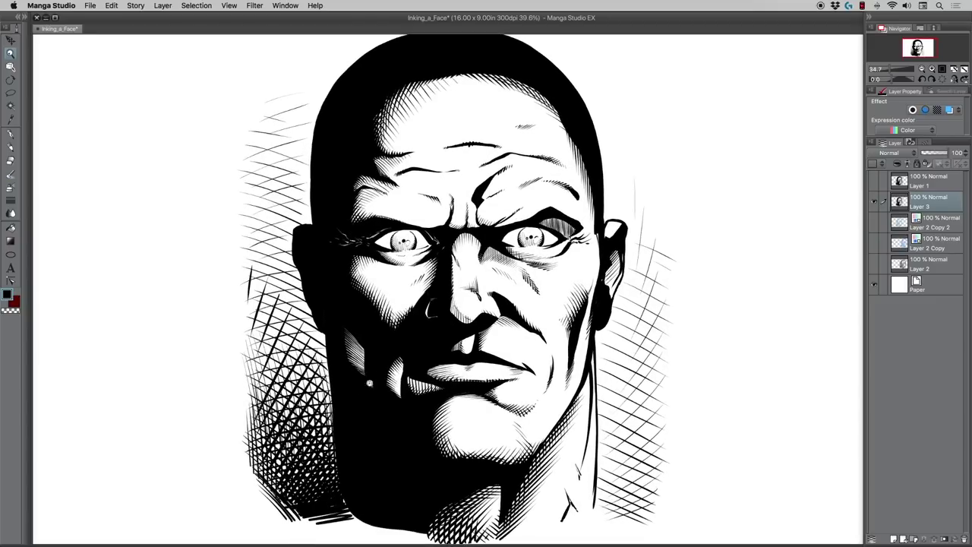
{"action": "left_click_drag", "start_coordinate": [936, 207], "coordinate": [894, 539]}
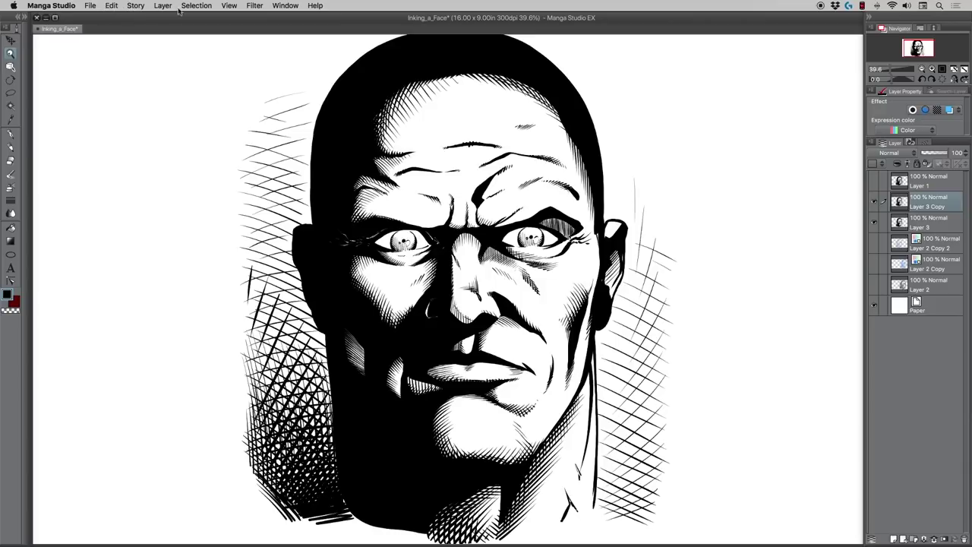
Step: Try a Gaussian blur with a blur area of 6.00 on the copy of Layer 3
{"action": "left_click", "coordinate": [255, 6]}
{"action": "mouse_move", "coordinate": [256, 19]}
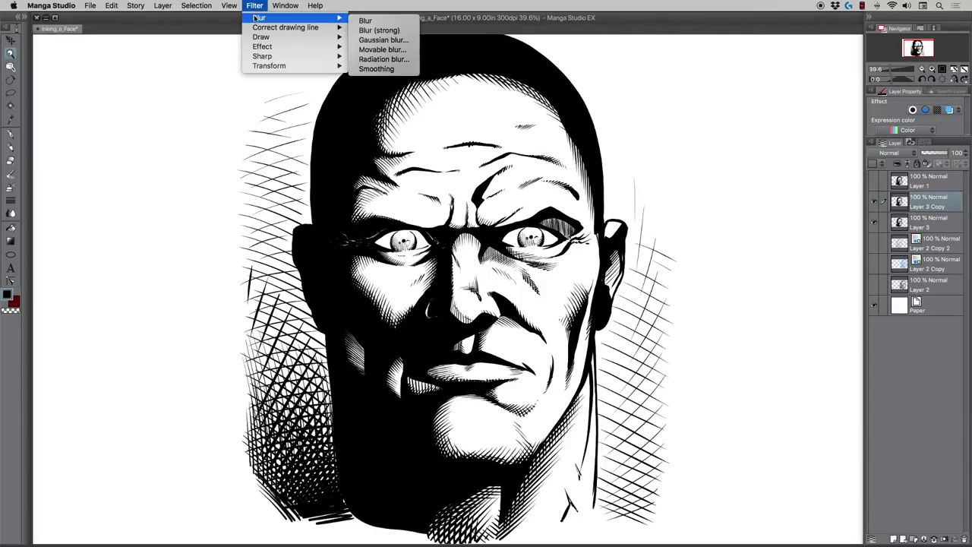
{"action": "left_click", "coordinate": [384, 39]}
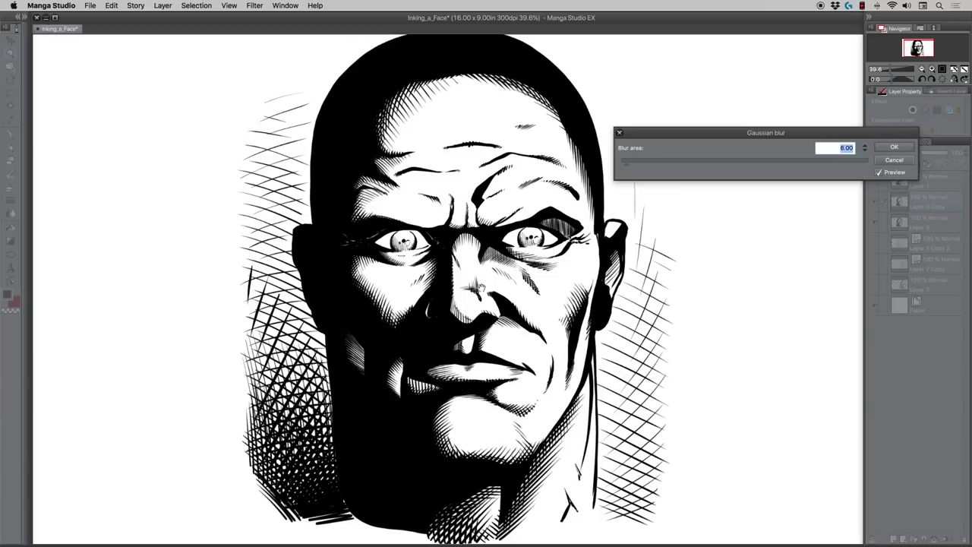
{"action": "left_click", "coordinate": [895, 147]}
Step: Hide the original Layer 3 and examine the copy's line edges around the eyes and cheek
{"action": "left_click", "coordinate": [875, 223]}
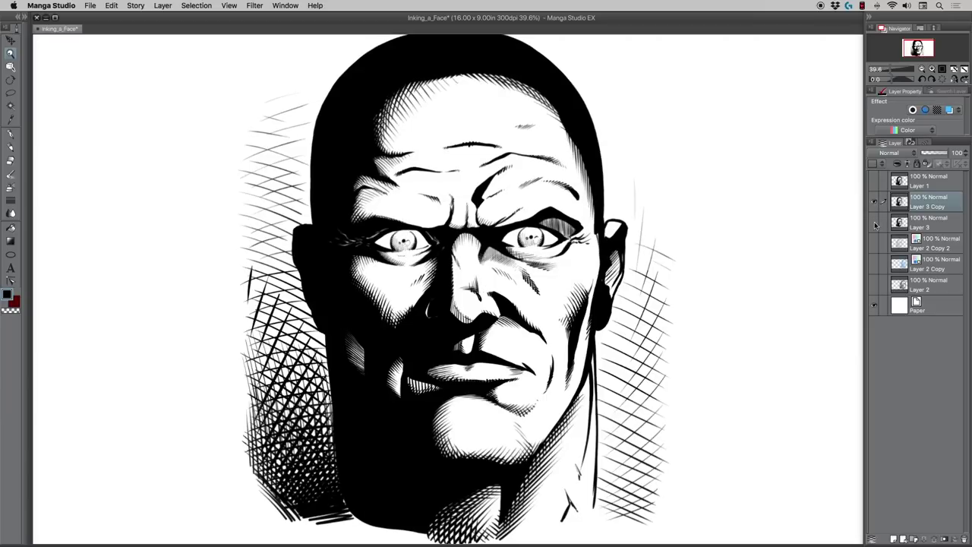
{"action": "left_click", "coordinate": [415, 273]}
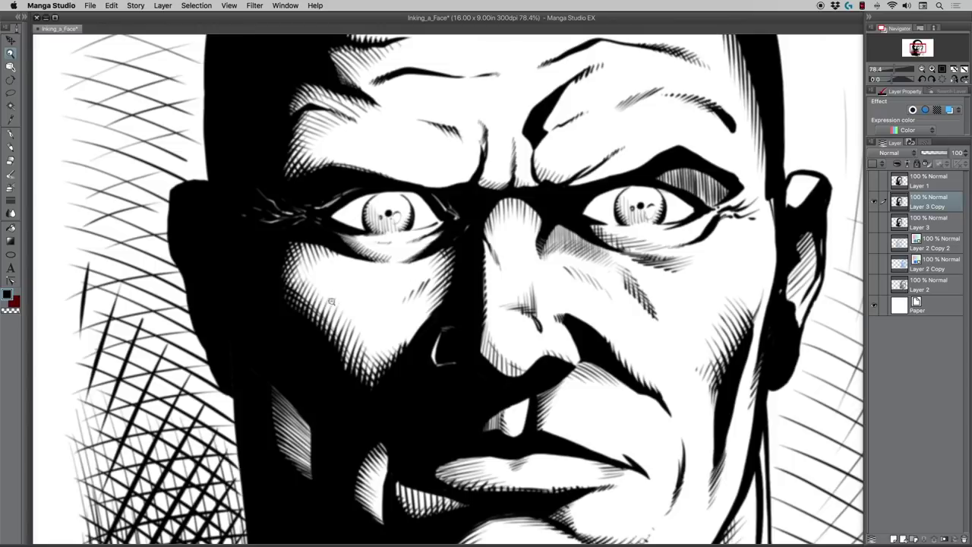
{"action": "left_click", "coordinate": [412, 313], "text": "alt"}
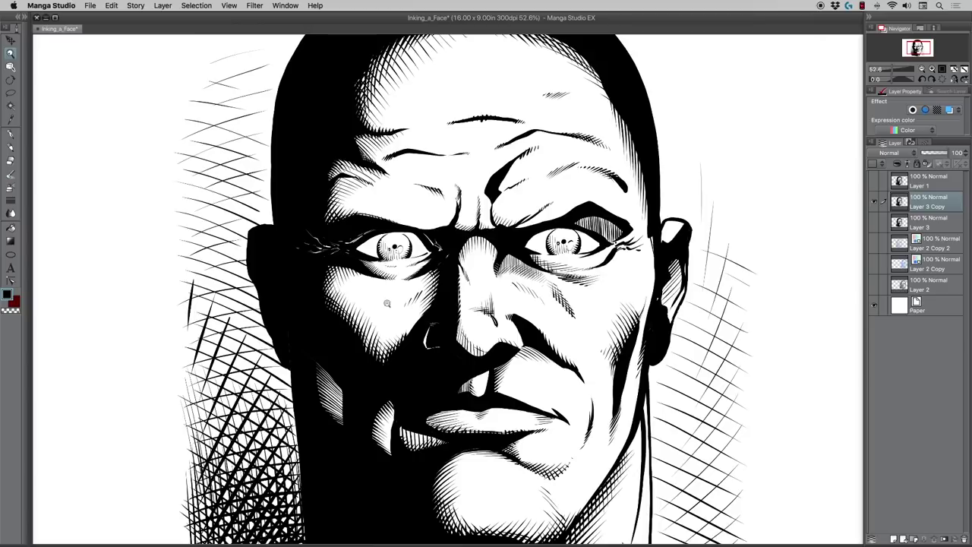
Step: Apply a Gaussian blur with a blur area of 4 to the copy of Layer 3
{"action": "left_click", "coordinate": [253, 6]}
{"action": "mouse_move", "coordinate": [257, 19]}
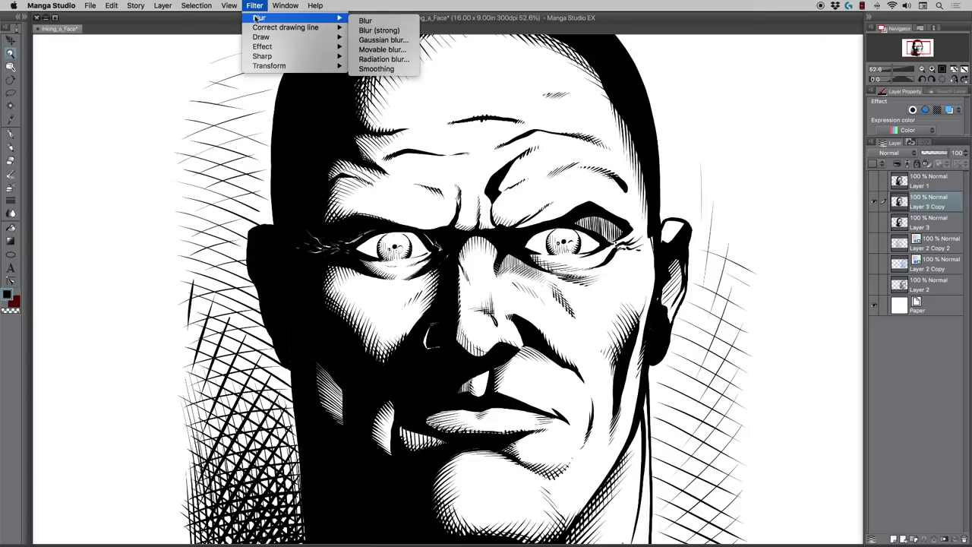
{"action": "left_click", "coordinate": [380, 39]}
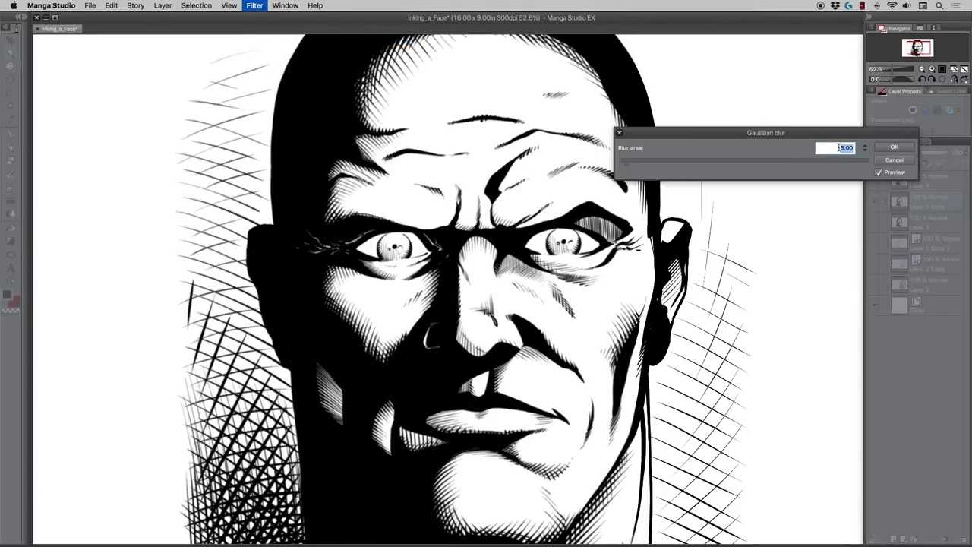
{"action": "type", "text": "3"}
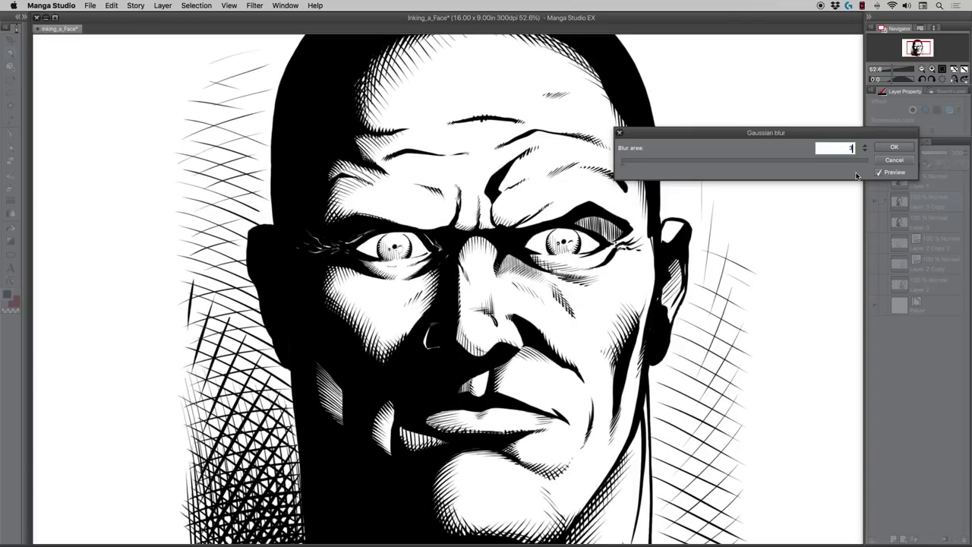
{"action": "key", "text": "BackSpace"}
{"action": "type", "text": "4"}
{"action": "left_click", "coordinate": [894, 147]}
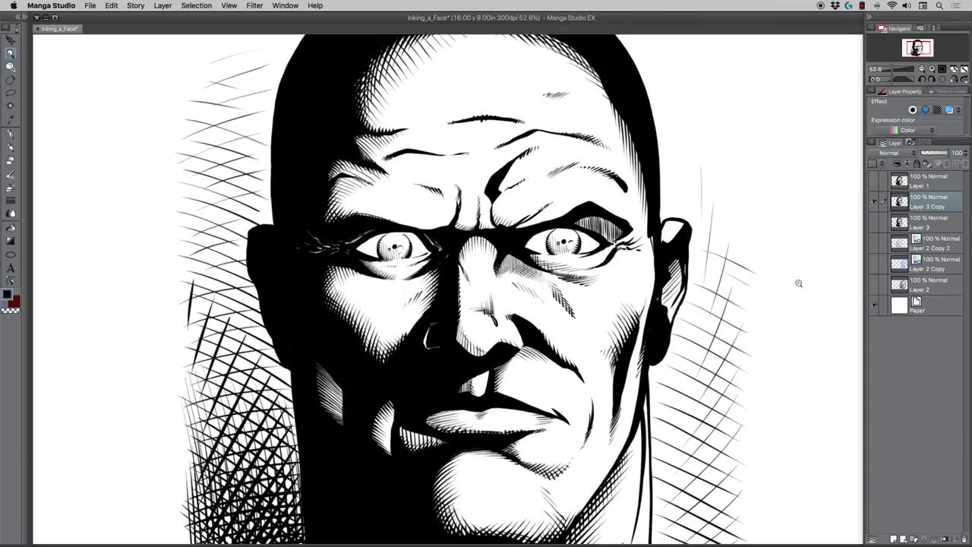
Step: Examine the softened linework around the eyes and nose up close, and the overall look of the whole head
{"action": "scroll", "coordinate": [400, 266], "scroll_direction": "up", "scroll_amount": 5}
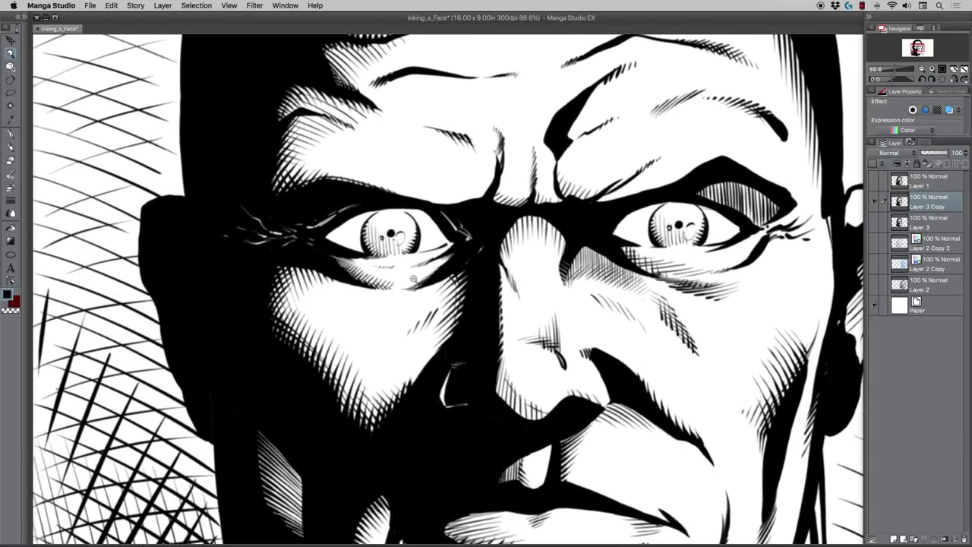
{"action": "scroll", "coordinate": [460, 324], "scroll_direction": "up", "scroll_amount": 2}
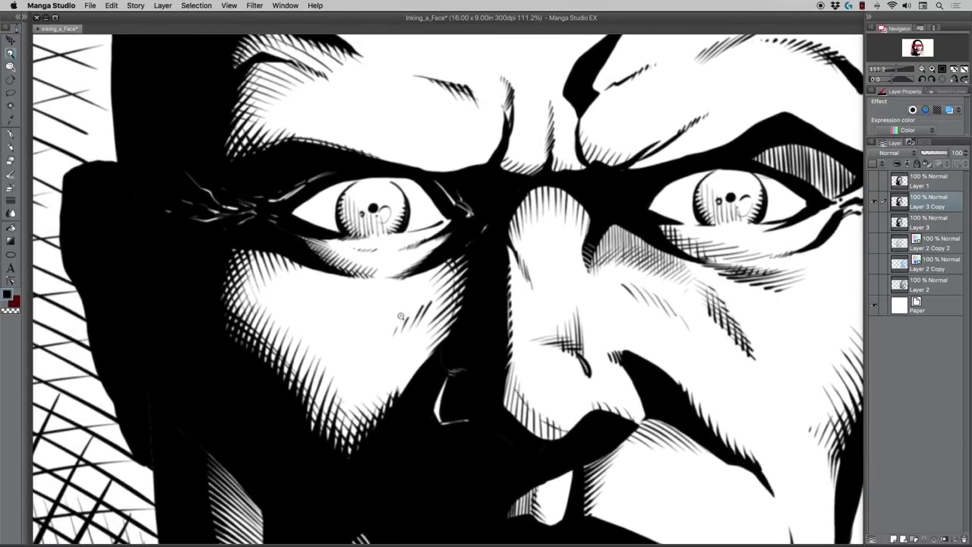
{"action": "scroll", "coordinate": [395, 339], "scroll_direction": "down", "scroll_amount": 2}
{"action": "scroll", "coordinate": [394, 339], "scroll_direction": "down", "scroll_amount": 3}
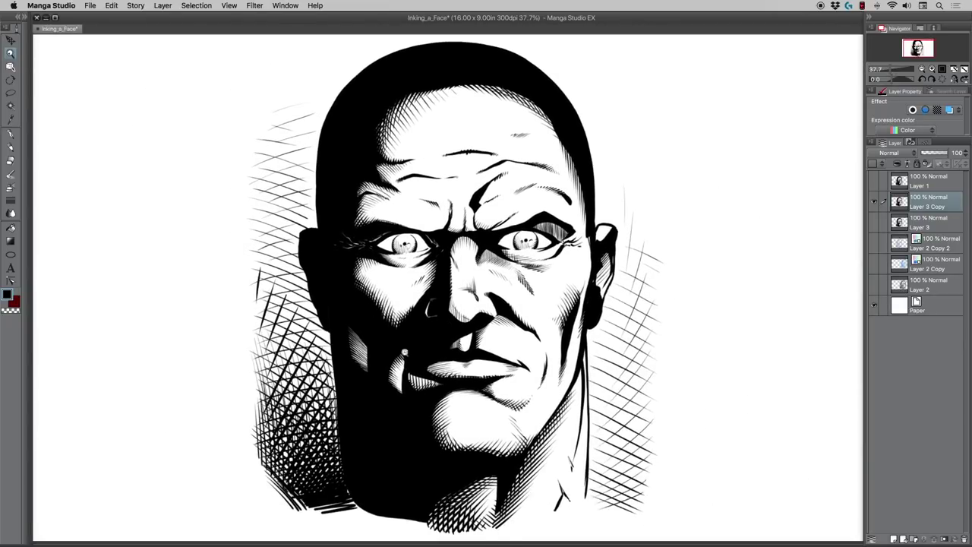
{"action": "scroll", "coordinate": [391, 329], "scroll_direction": "up", "scroll_amount": 1}
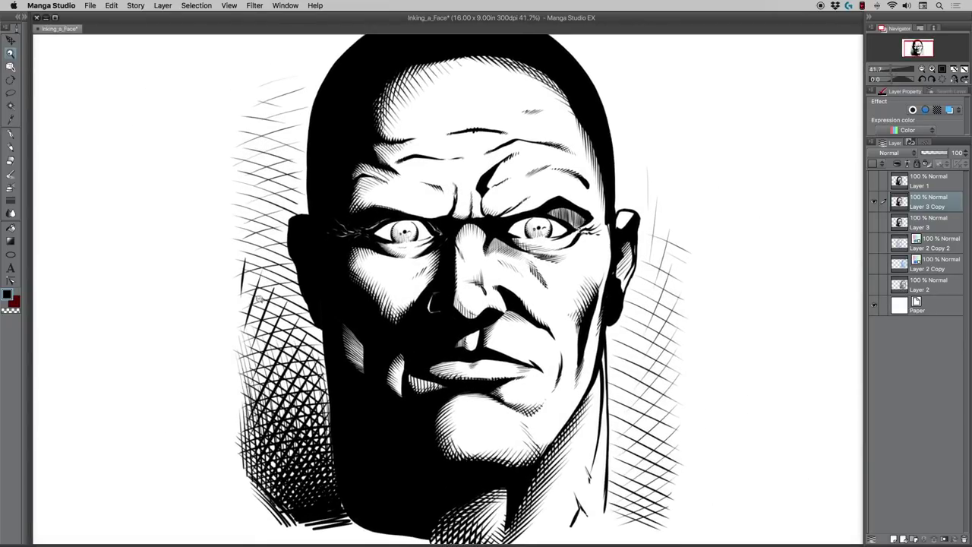
{"action": "scroll", "coordinate": [364, 313], "scroll_direction": "down", "scroll_amount": 2}
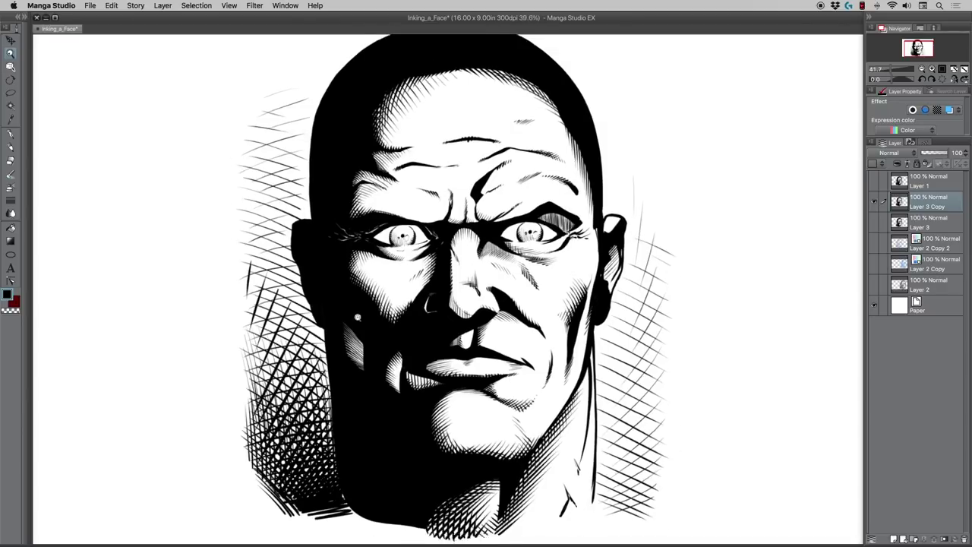